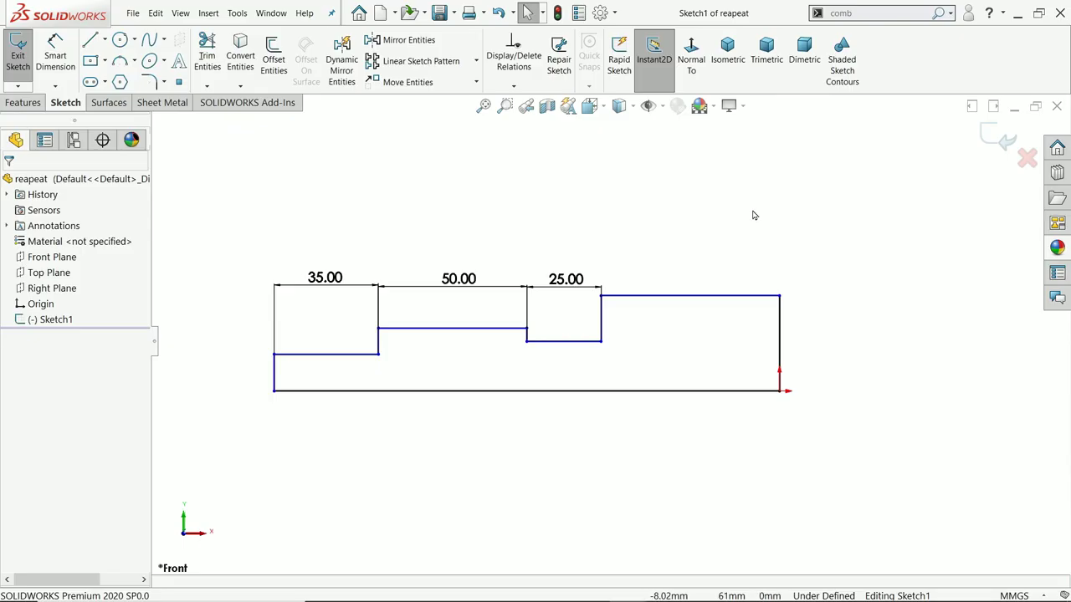
Step: Repeat Smart Dimension to add a 60.00 width on the top-right line and a 32.11 height on the right edge
key(Return)
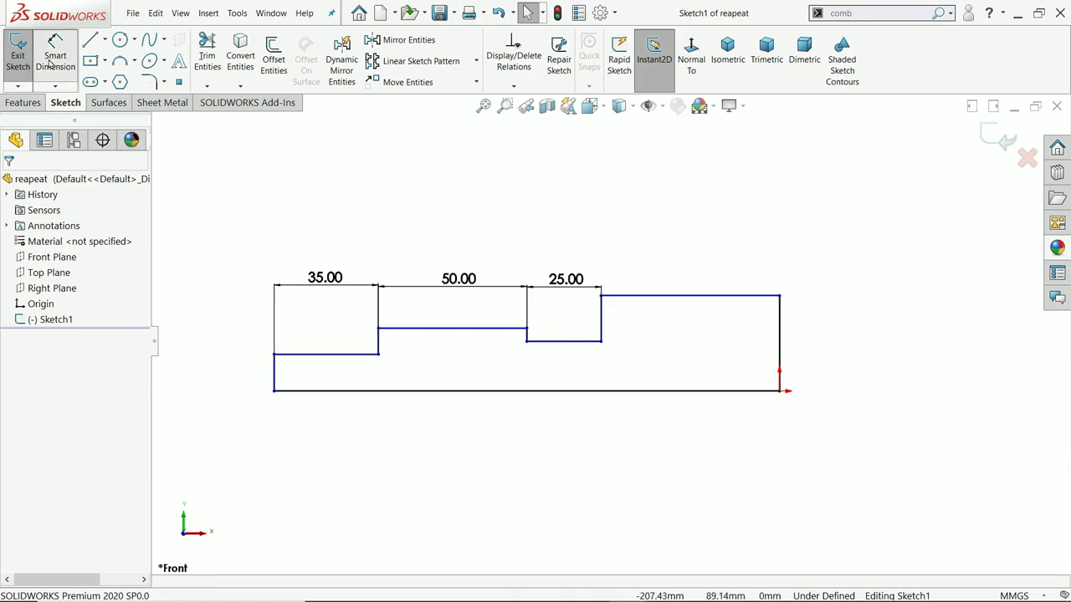
click(674, 296)
click(680, 243)
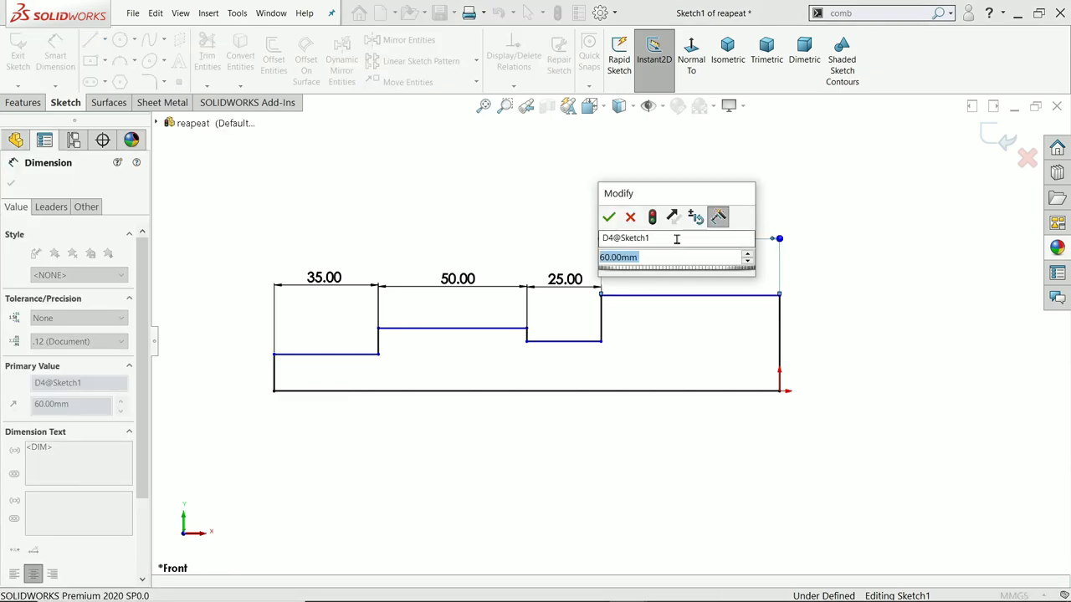
click(609, 218)
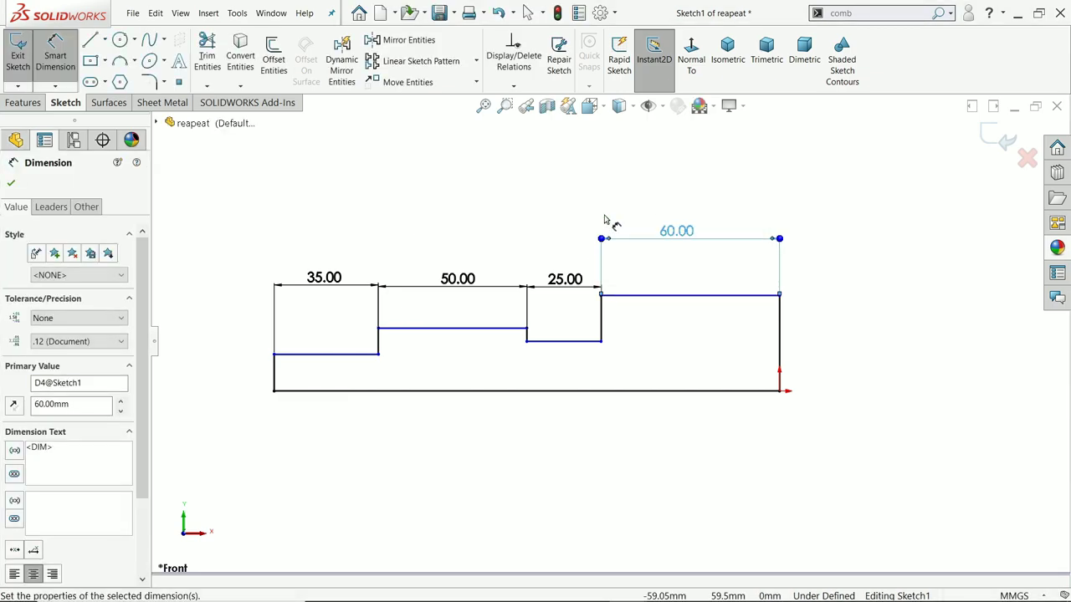
key(Escape)
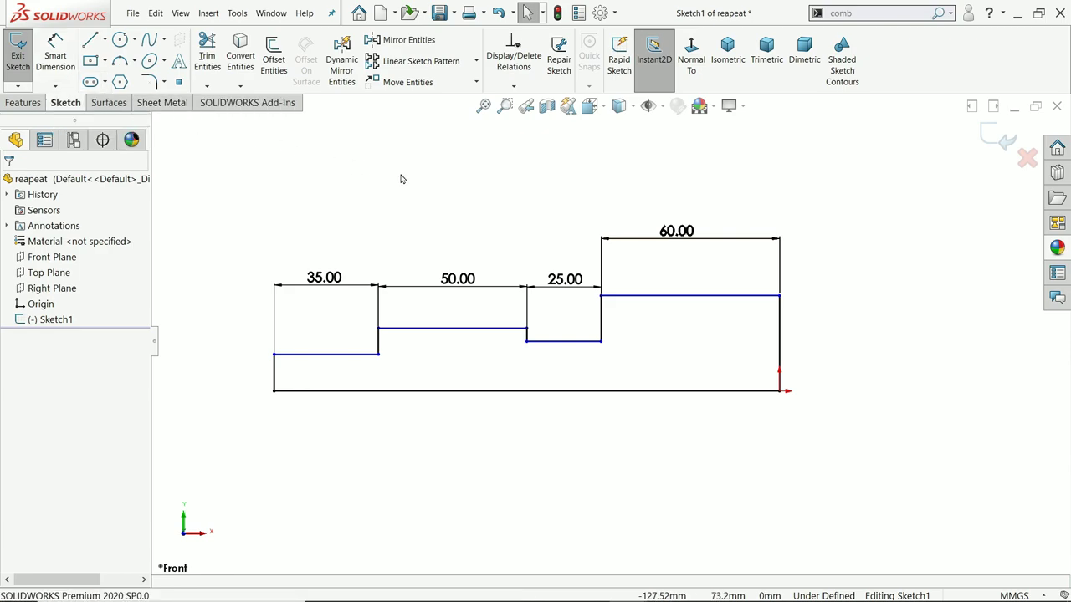
key(Return)
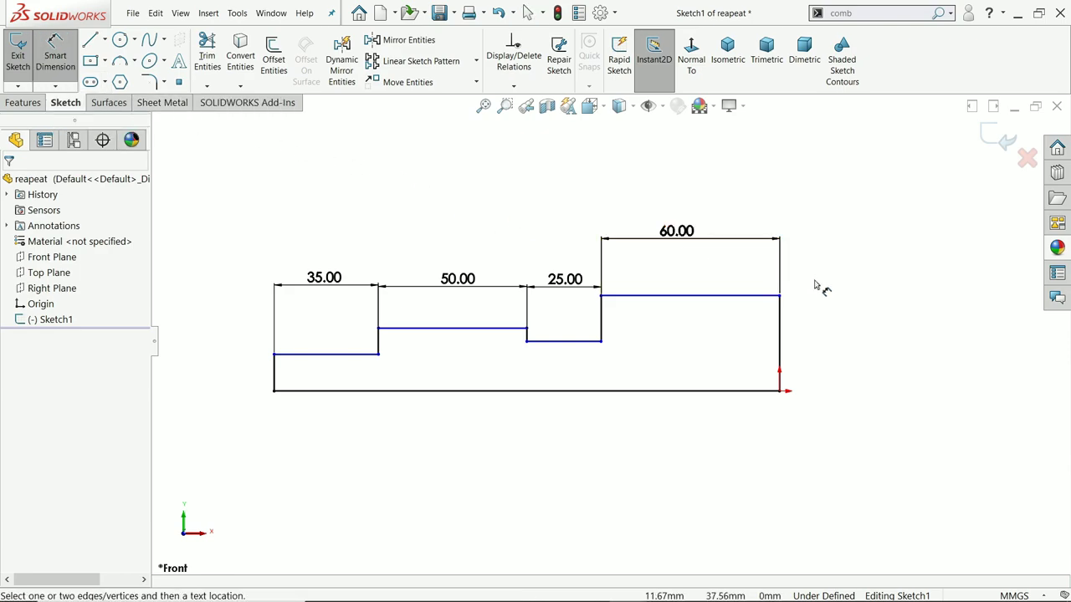
click(780, 335)
click(827, 343)
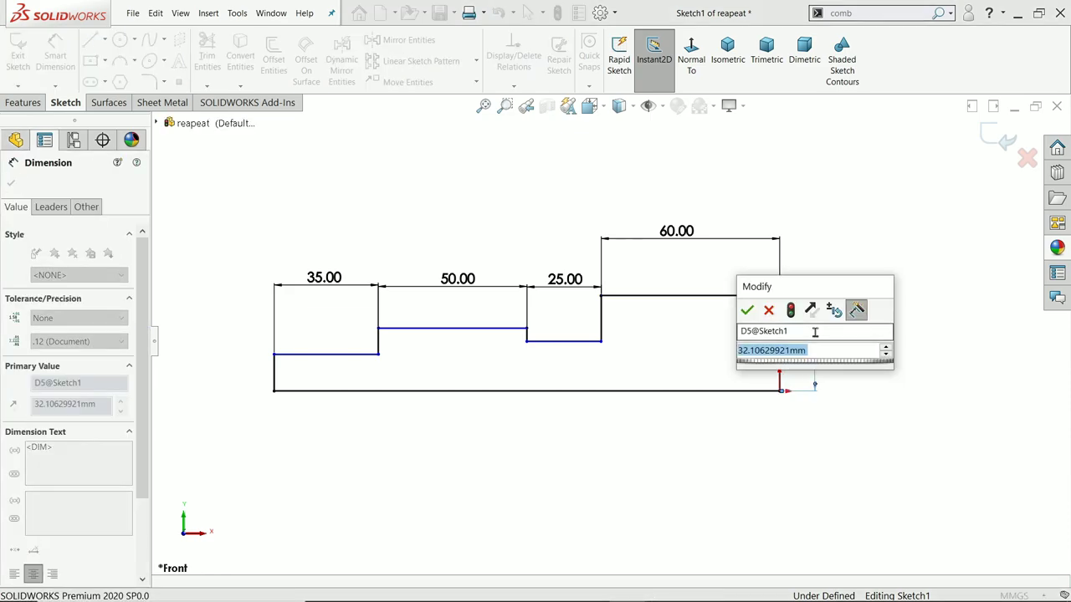
click(745, 309)
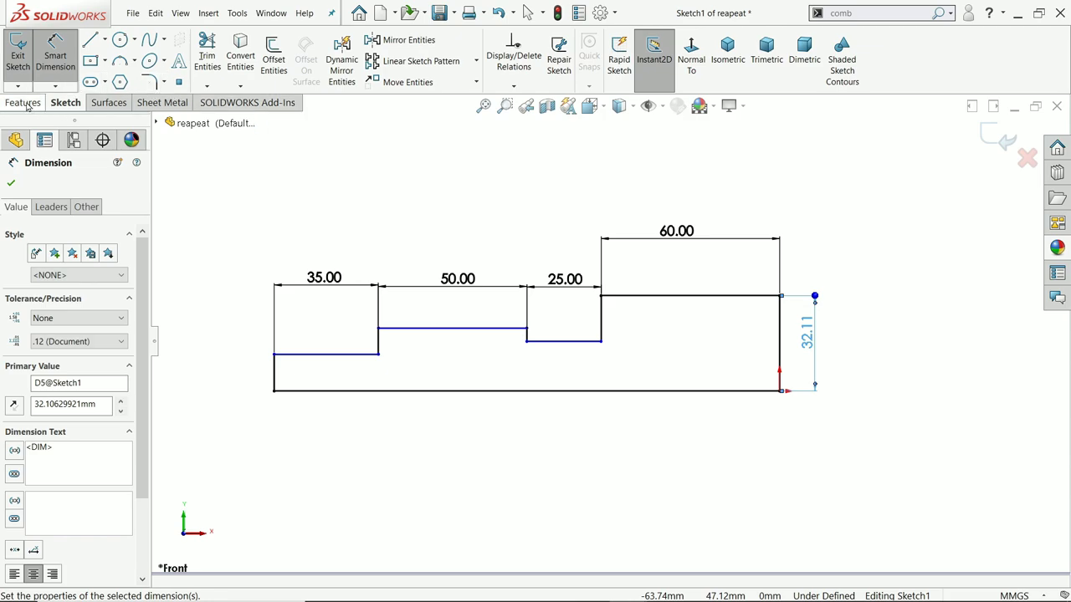
key(Escape)
Step: Sketch a large circle at the upper left and a second circle of radius 18
key(f)
click(119, 39)
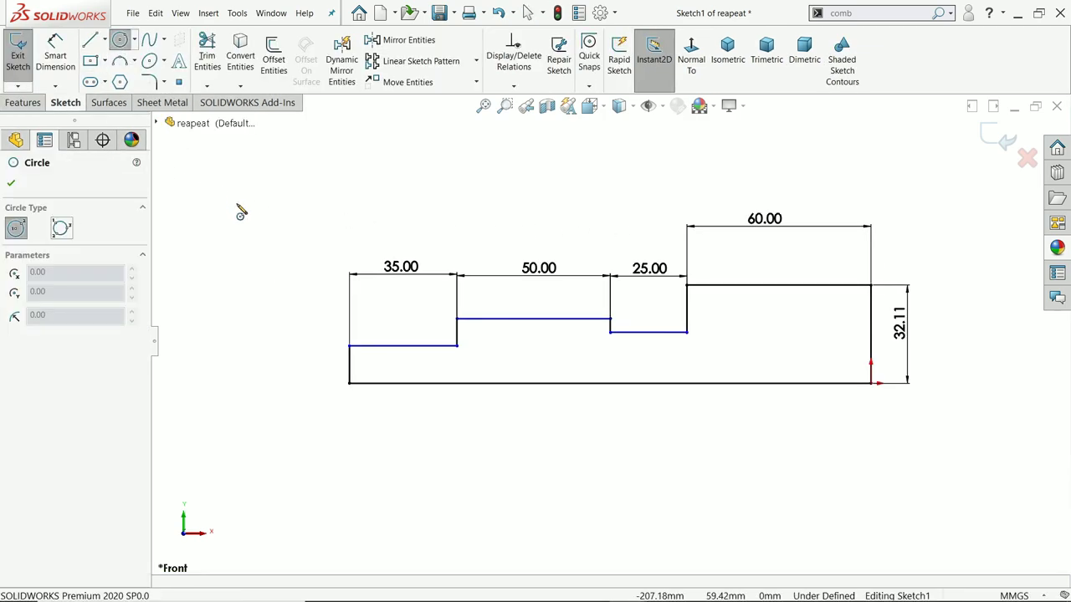
click(241, 205)
click(307, 223)
key(Escape)
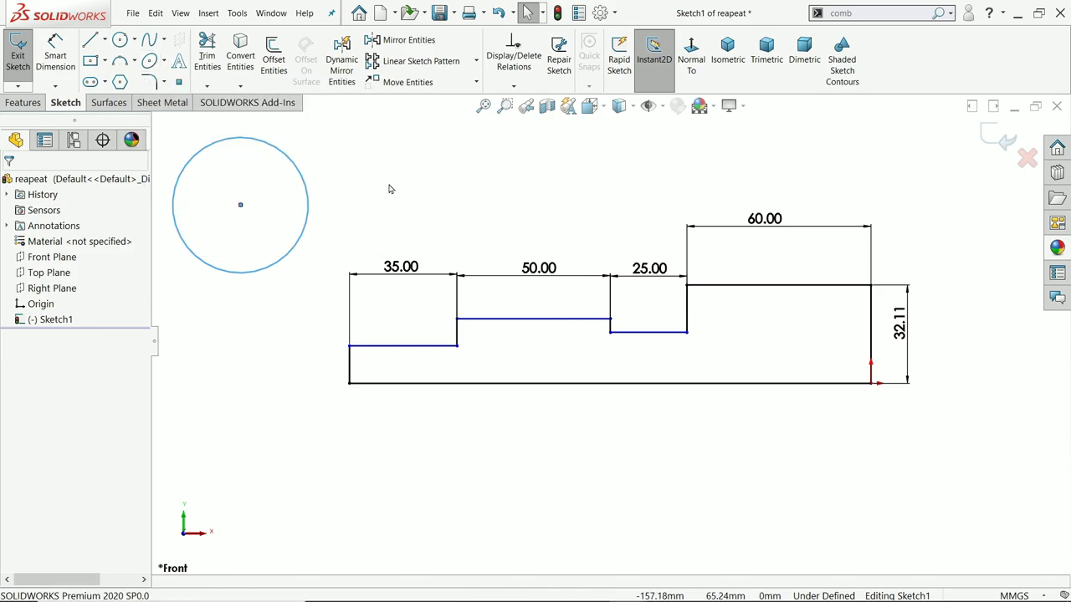
key(c)
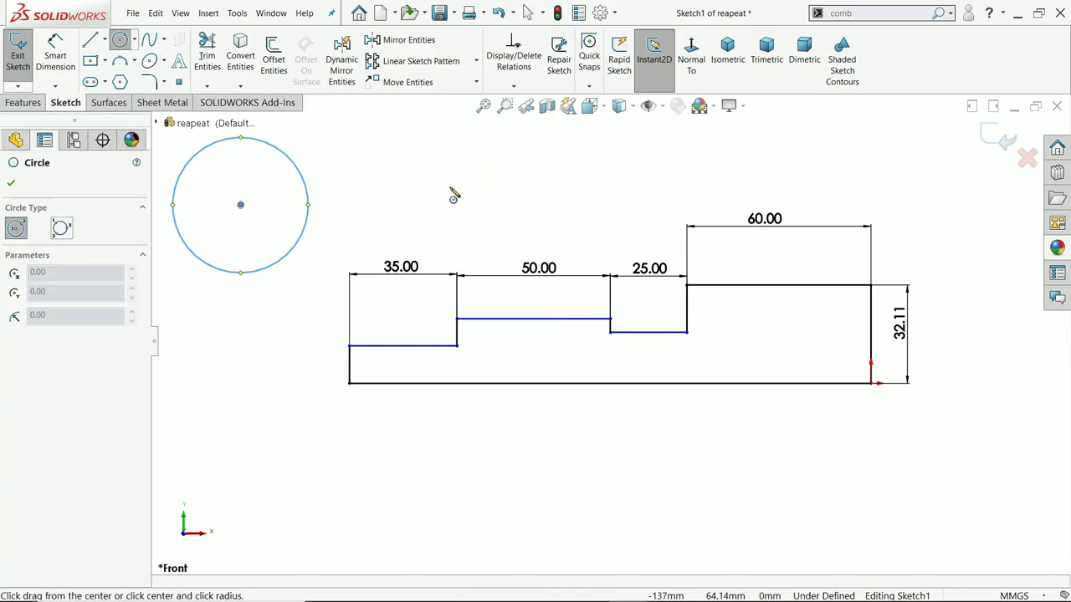
click(413, 172)
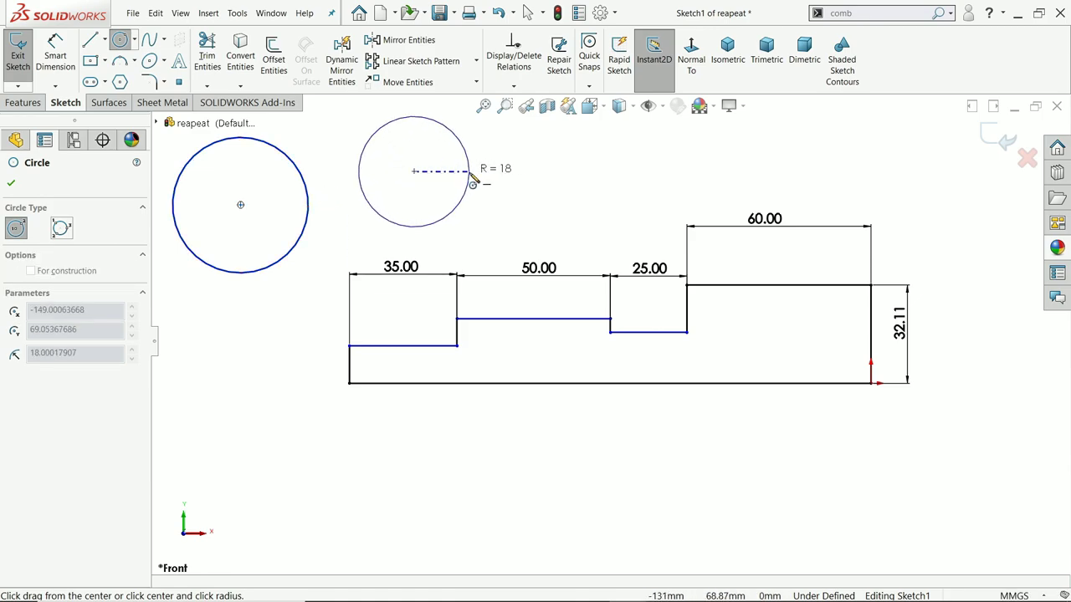
click(469, 173)
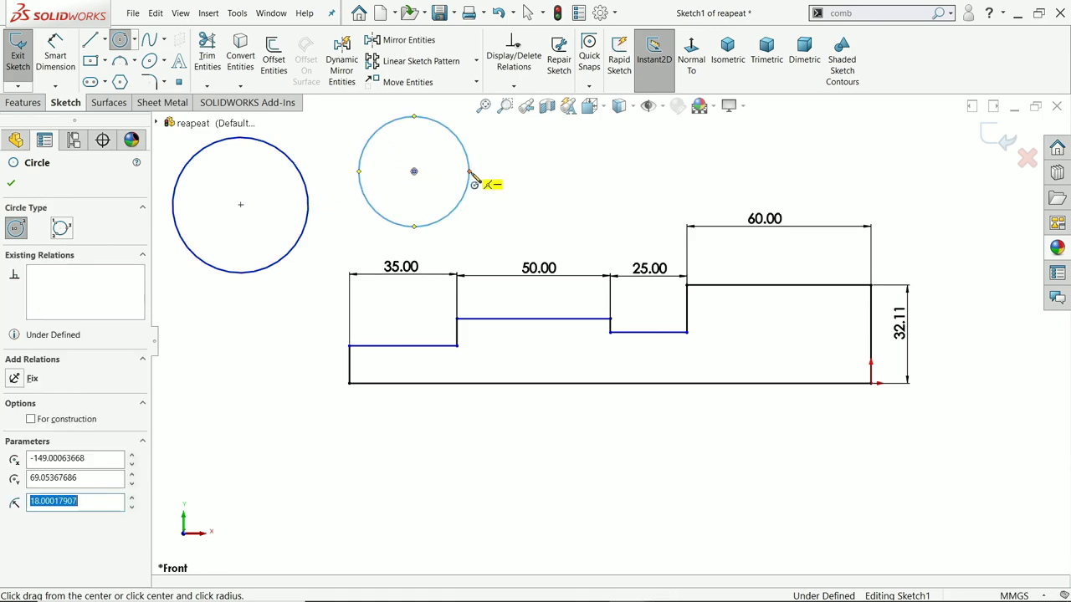
Step: Sketch a corner rectangle below the circles
click(90, 60)
click(241, 406)
click(344, 450)
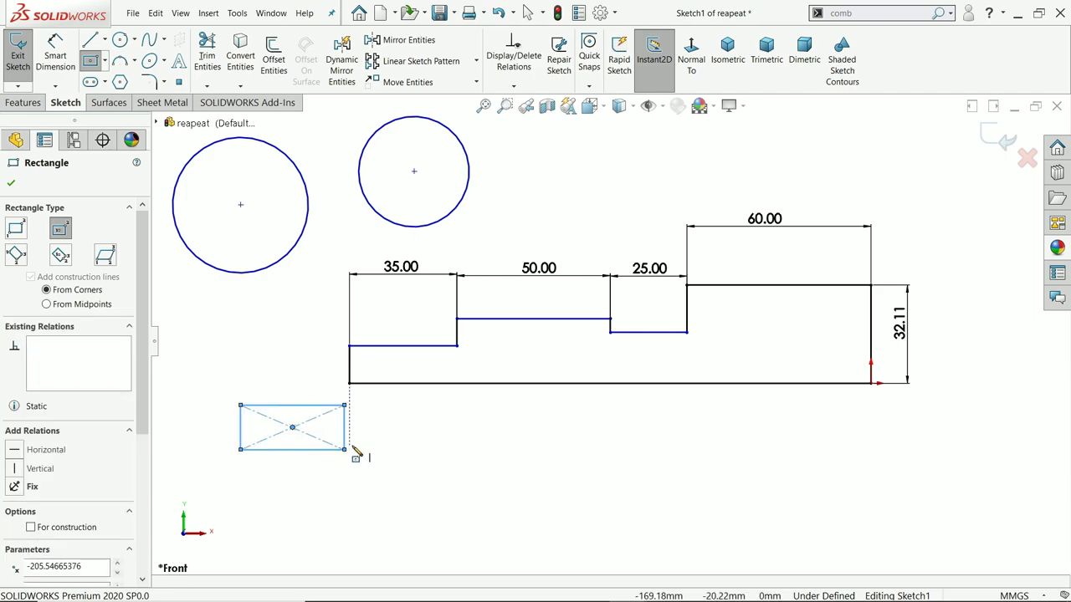
key(Escape)
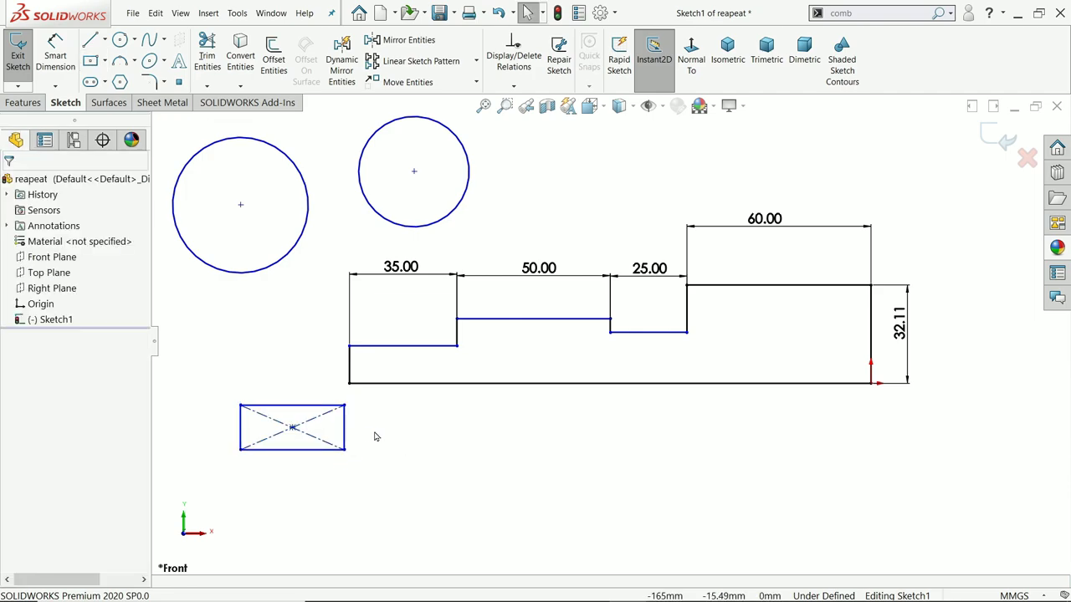
key(Return)
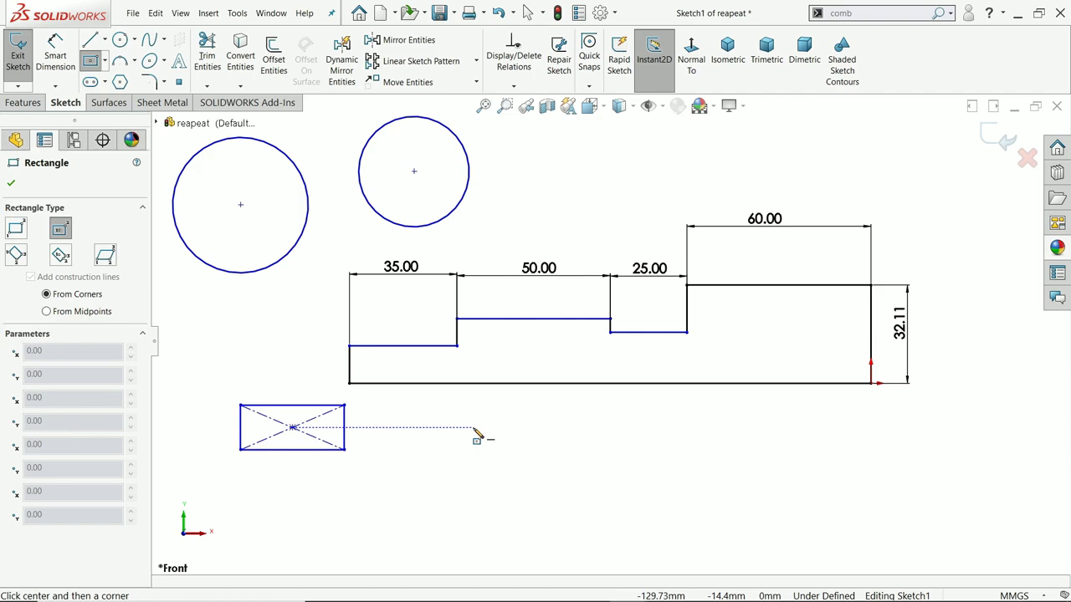
Step: Repeat the Rectangle command, checking Edit's Repeat Last Command, and place another rectangle
click(180, 13)
mouse_move(154, 14)
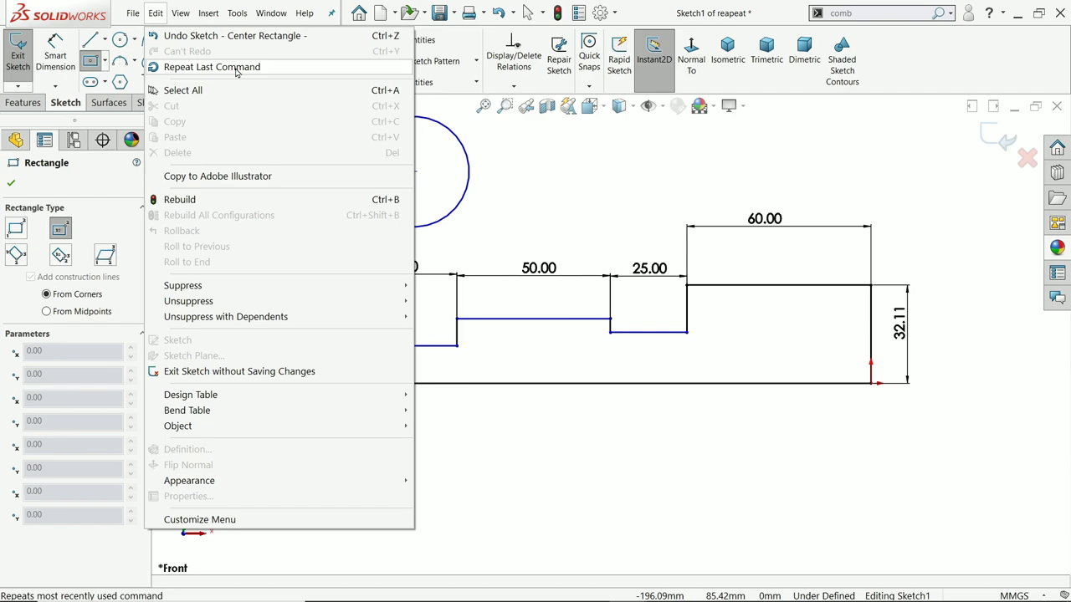
click(538, 476)
click(483, 493)
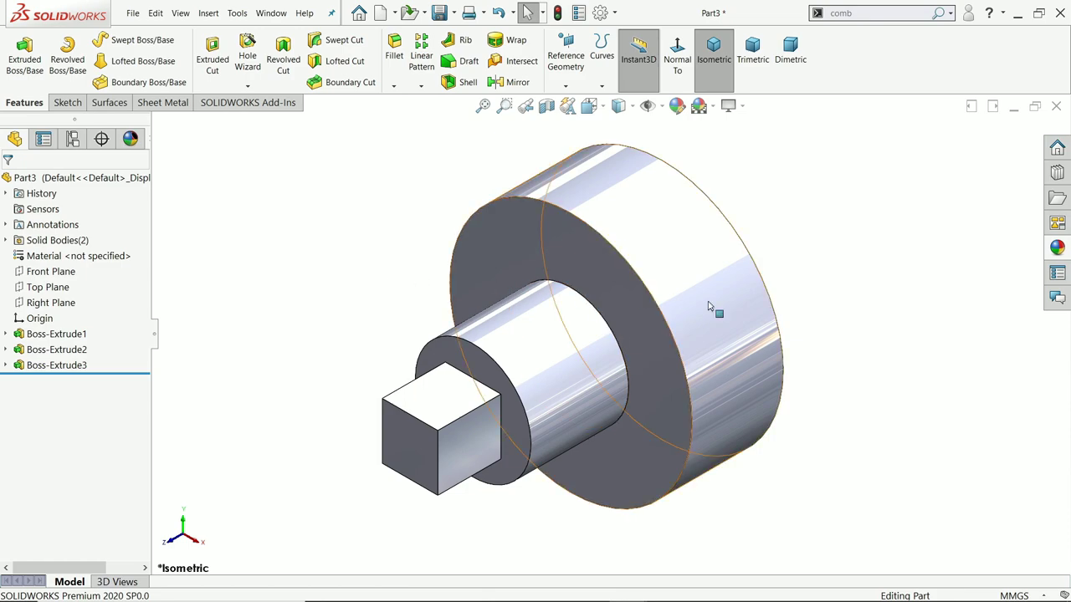
Step: Start a new reference plane from Reference Geometry, then cancel it
click(566, 87)
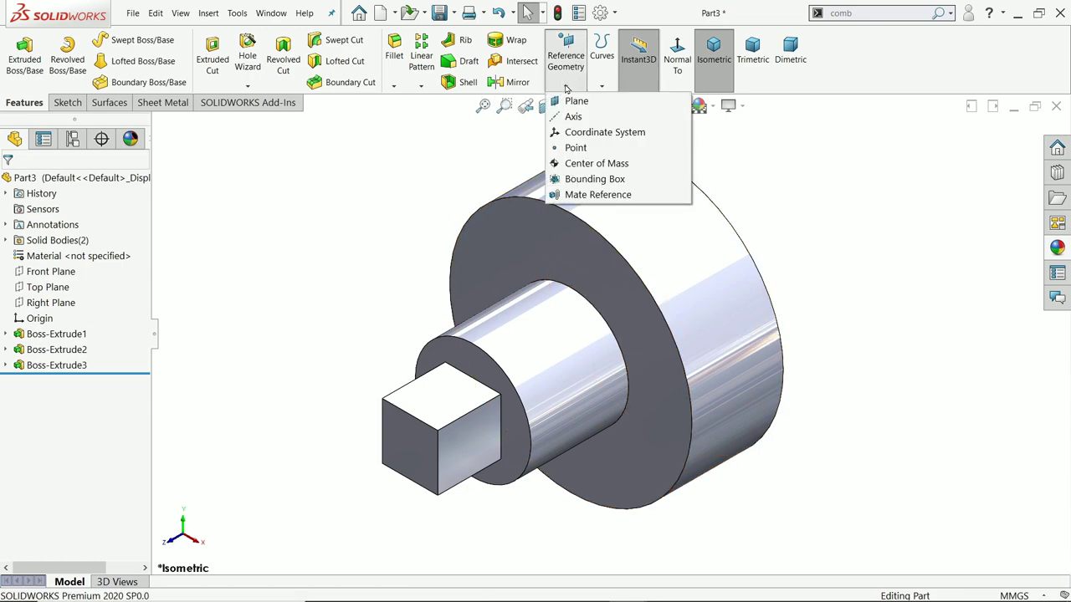
click(573, 102)
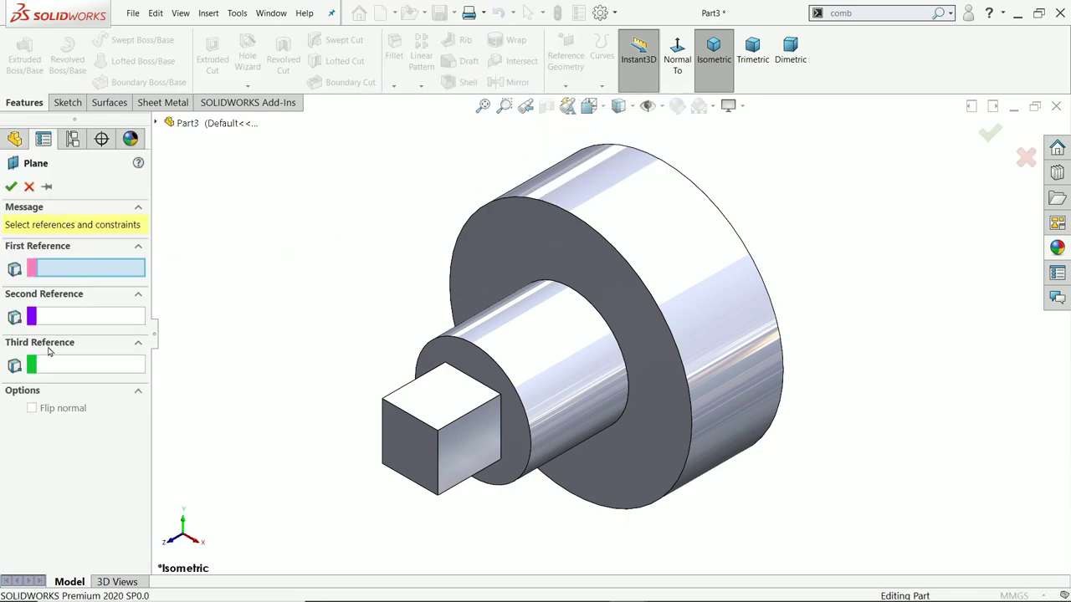
click(30, 187)
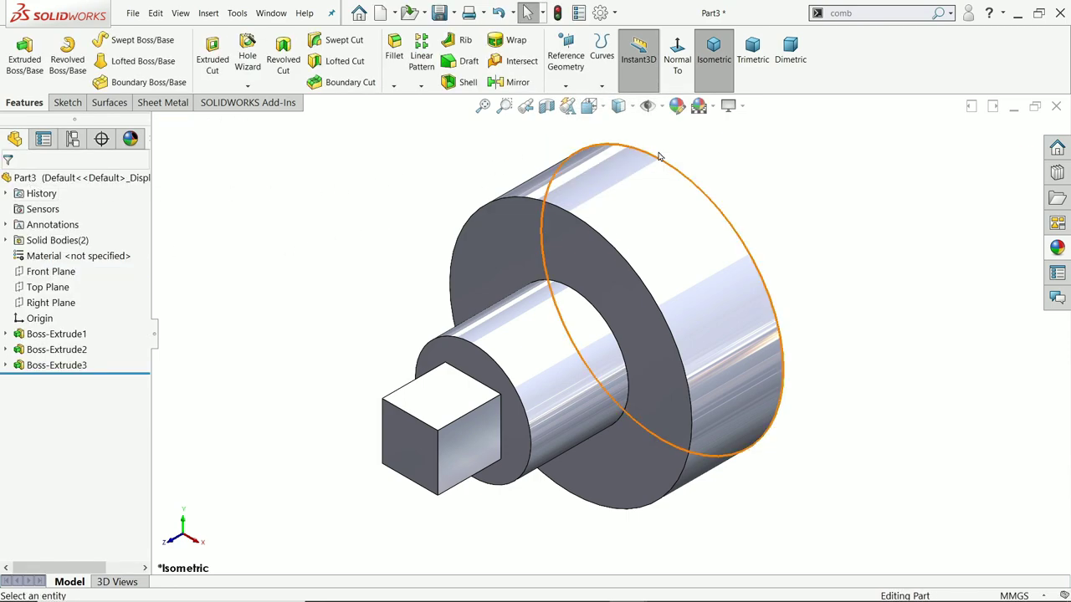
Step: Show the primary Front, Top and Right planes and zoom to fit
click(661, 105)
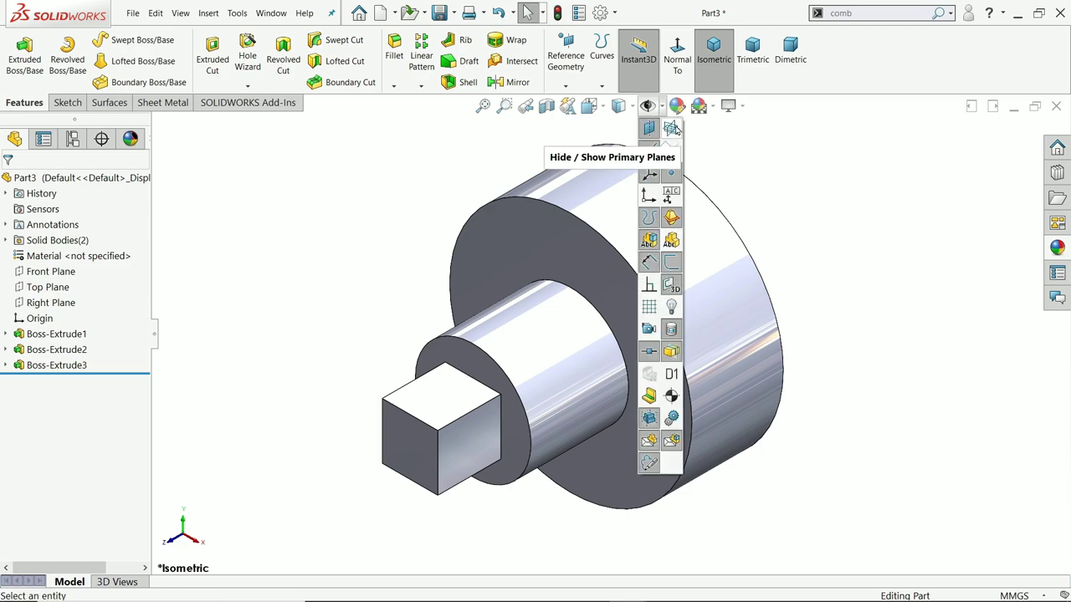
click(672, 128)
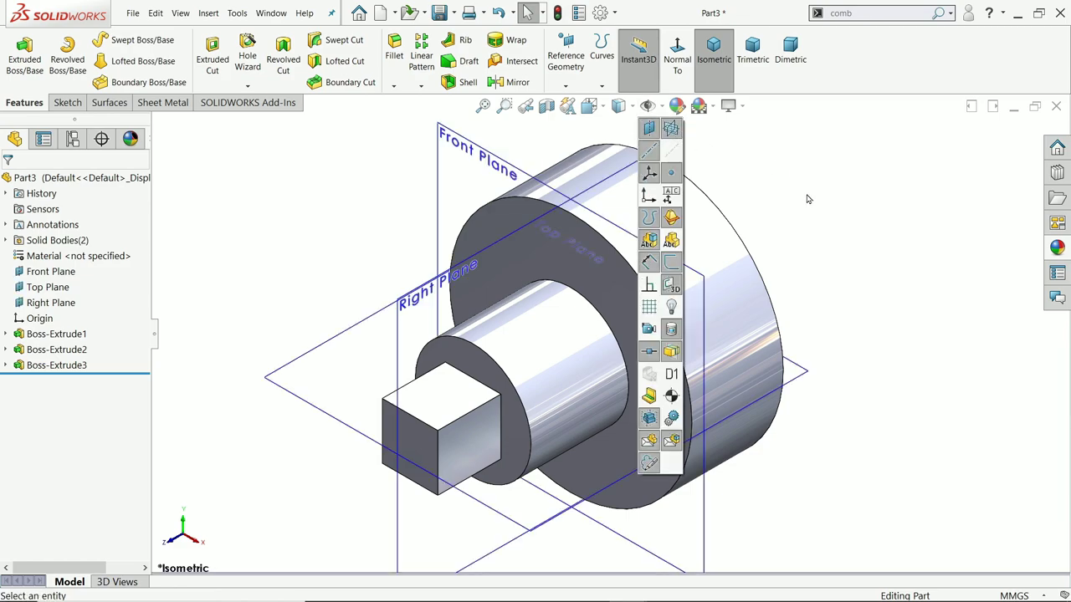
key(f)
scroll(664, 307, down, 3)
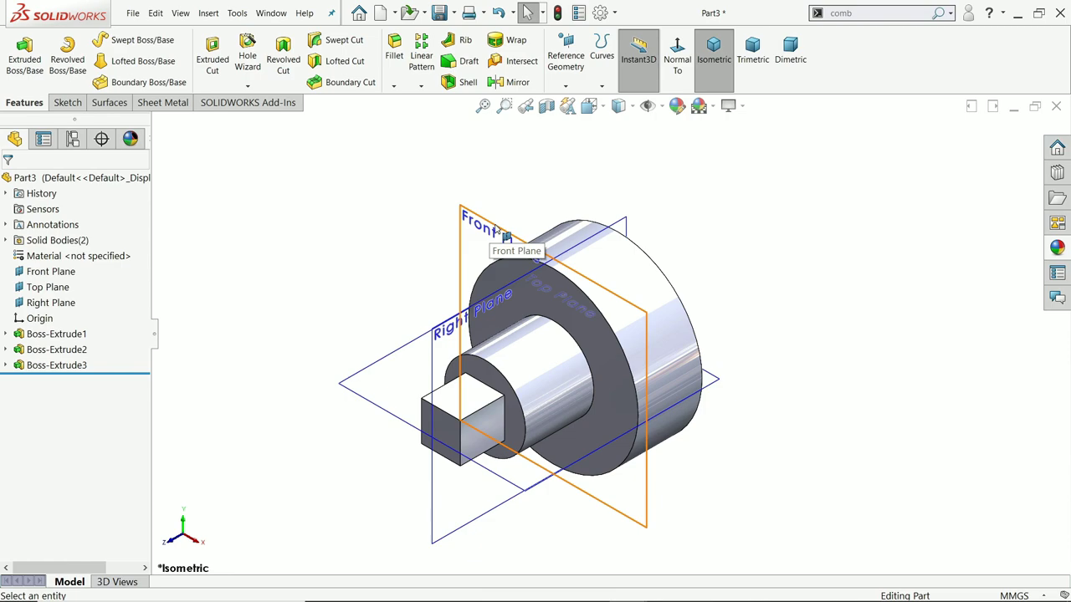
Step: Create Plane2 offset 250 mm from the Front Plane
ctrl+drag(497, 231, 284, 328)
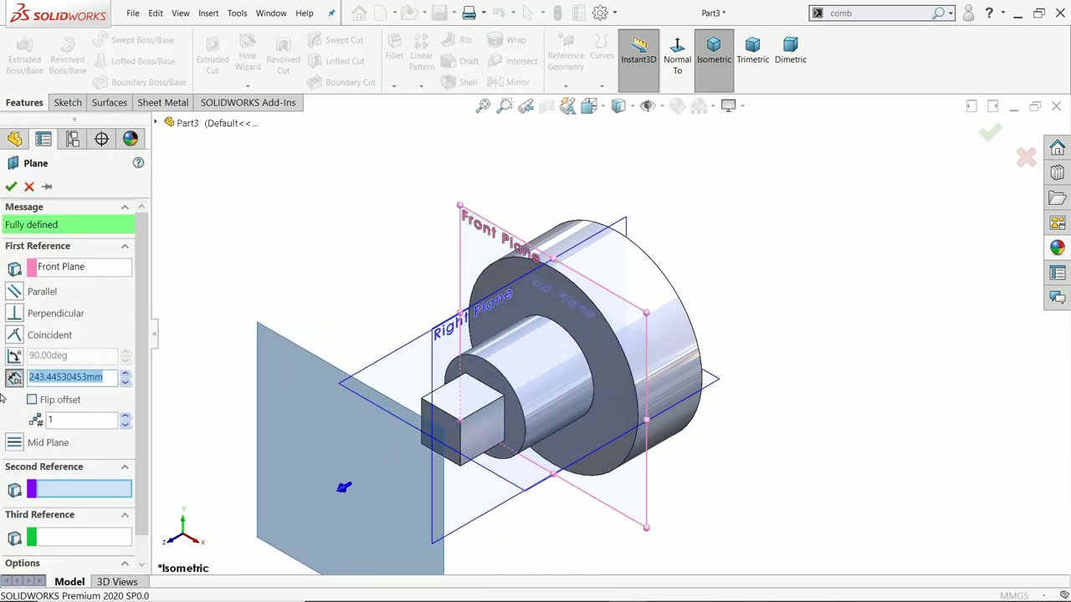
text(250.00mm)
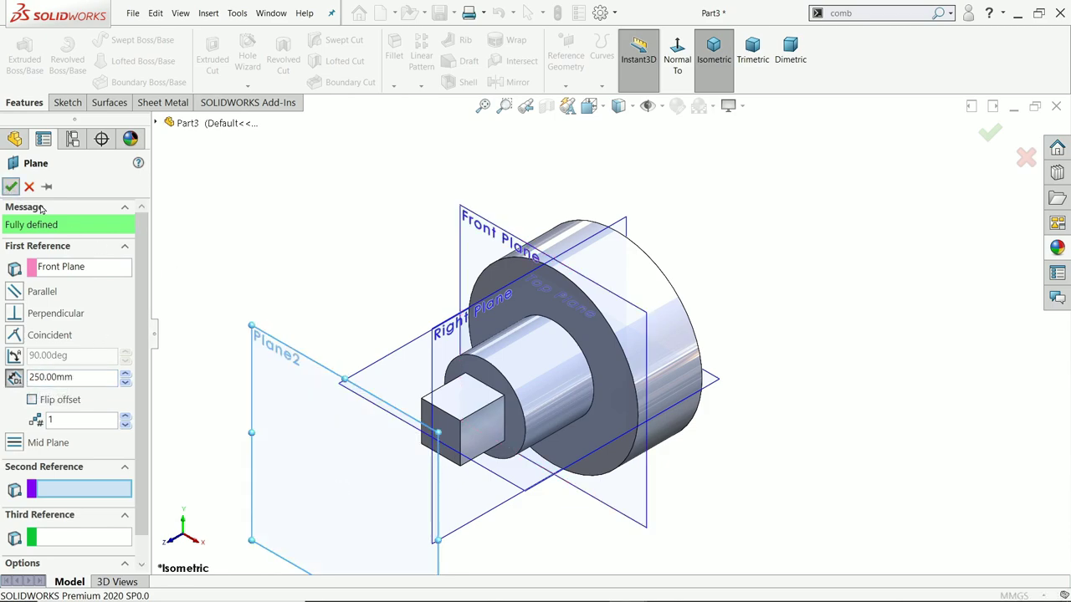
click(11, 186)
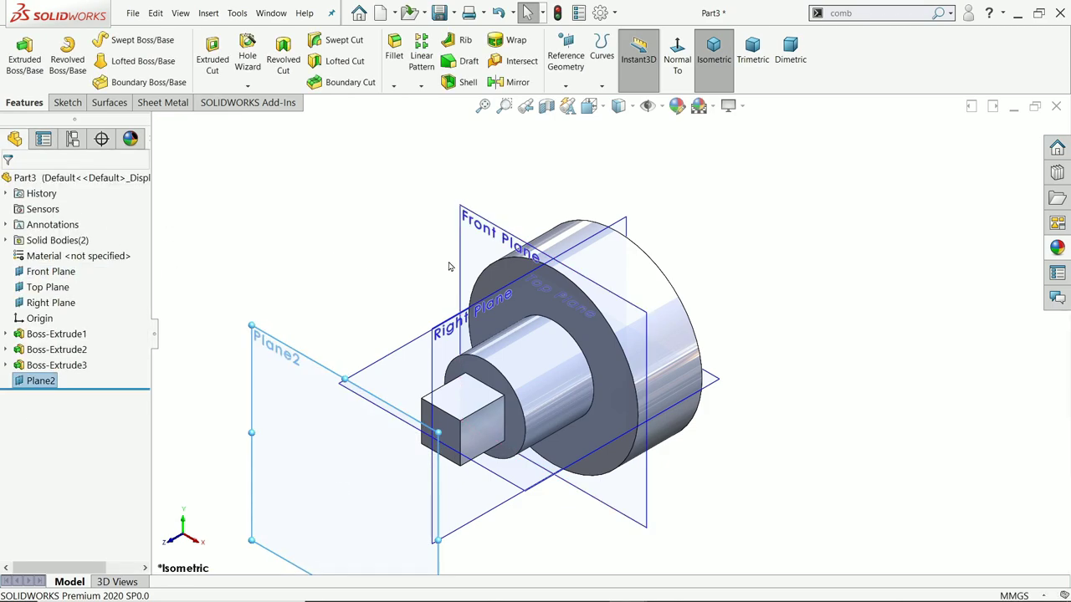
Step: Create Plane3 offset about 222.70 mm from the Right Plane
click(620, 201)
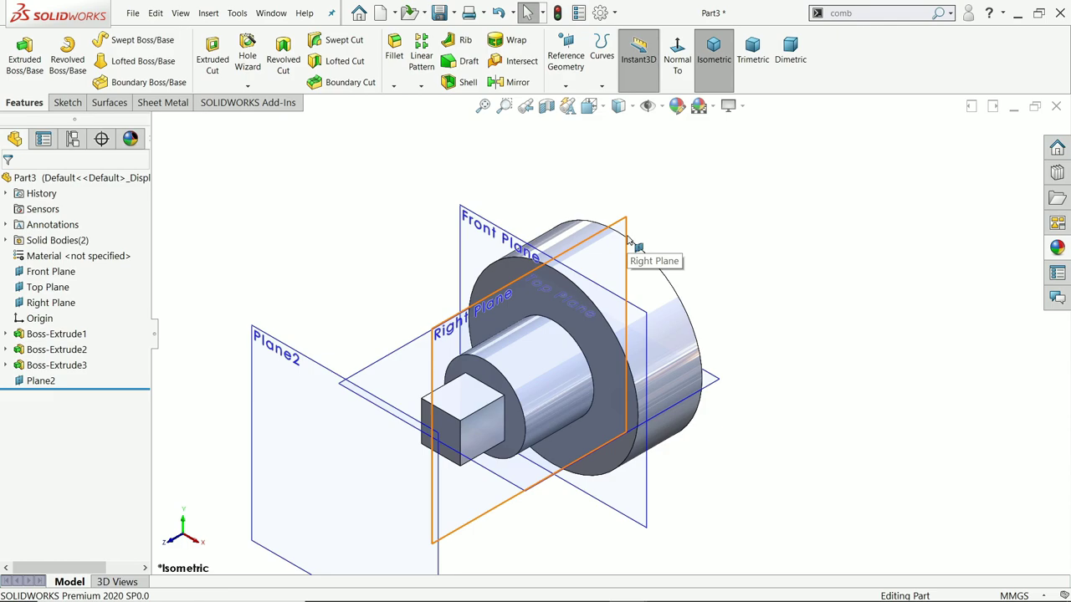
ctrl+drag(629, 241, 806, 378)
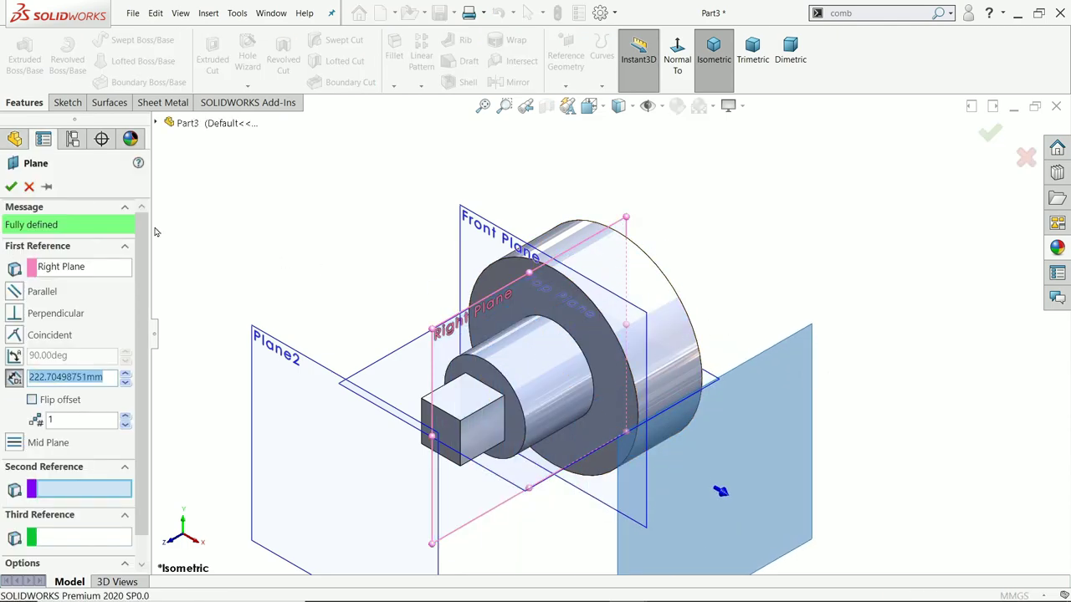
click(11, 185)
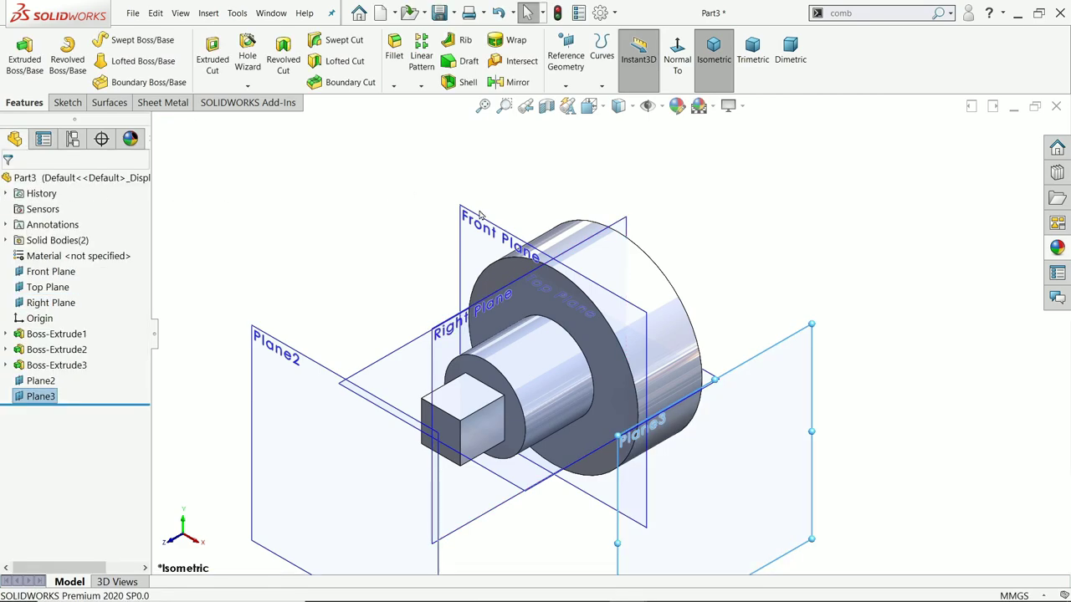
scroll(612, 331, up, 3)
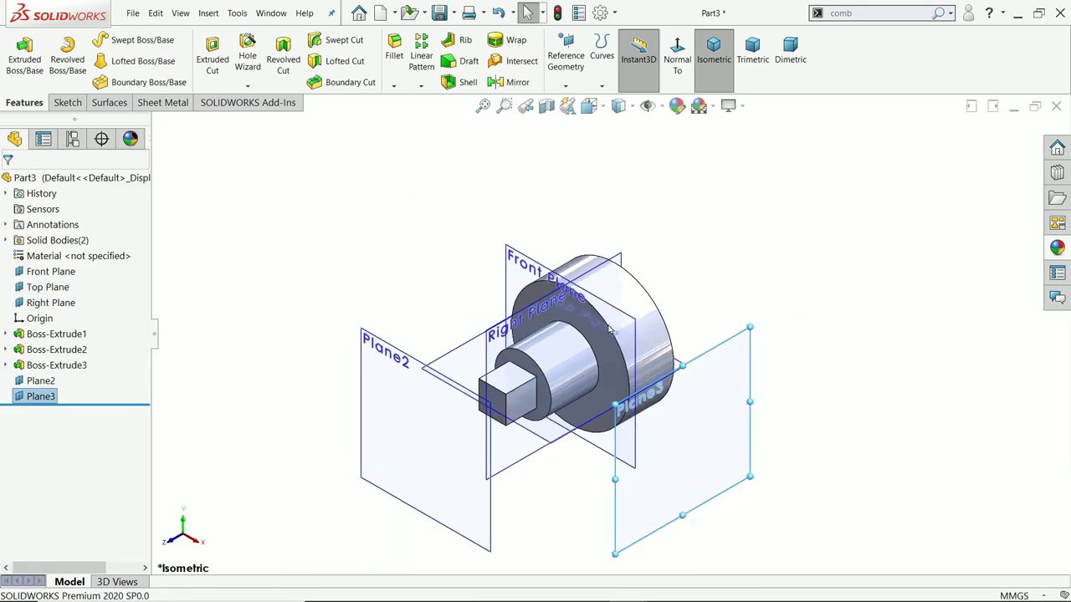
Step: Hide Plane3 and Plane2, then rotate the view so the large cylinder's end faces forward
click(661, 106)
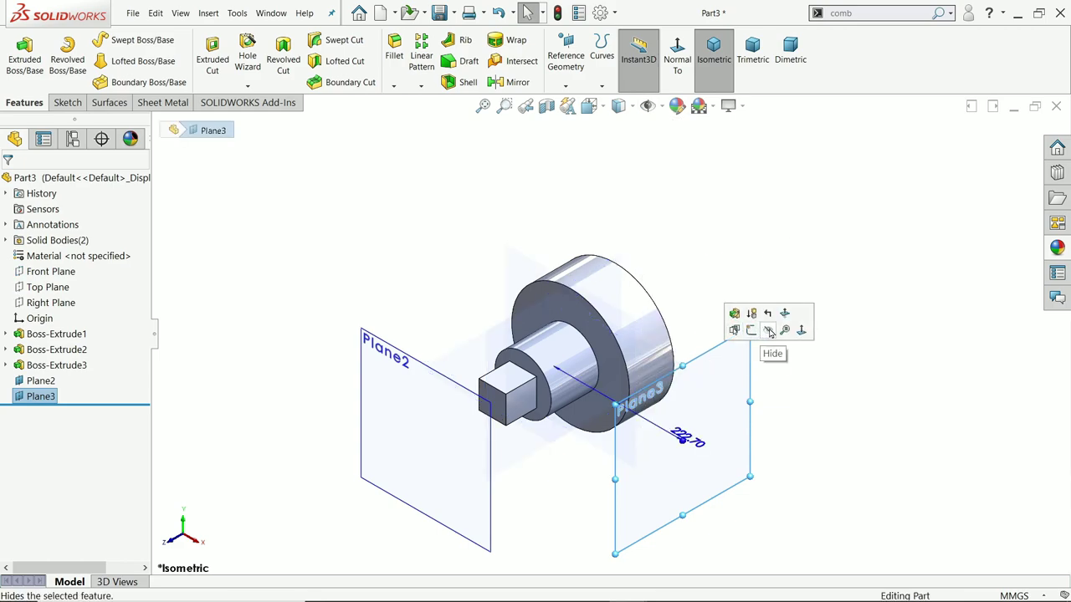
click(751, 333)
click(432, 379)
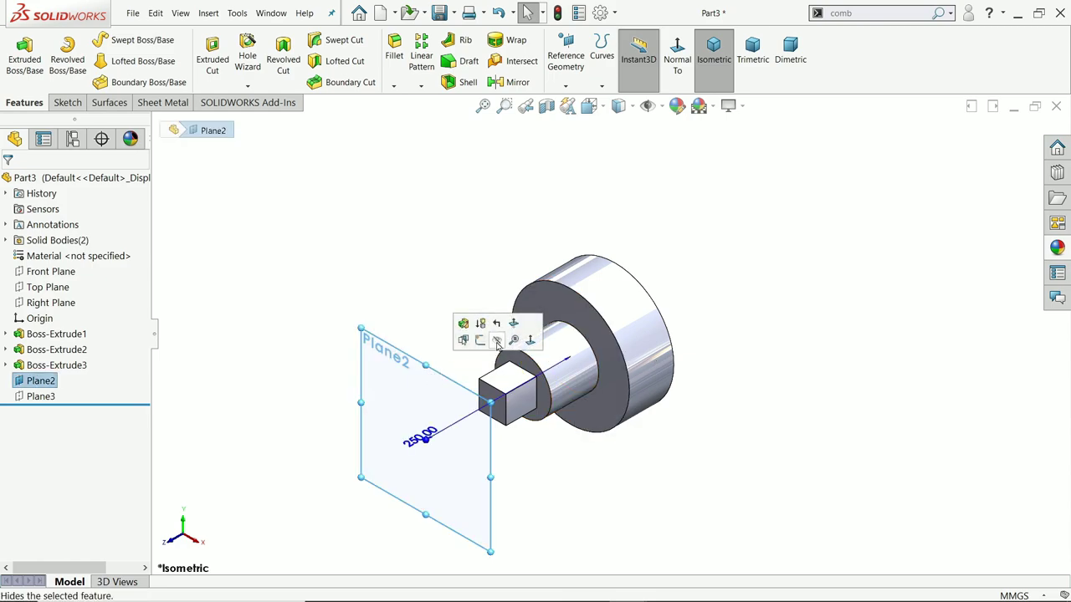
click(500, 348)
scroll(624, 358, down, 3)
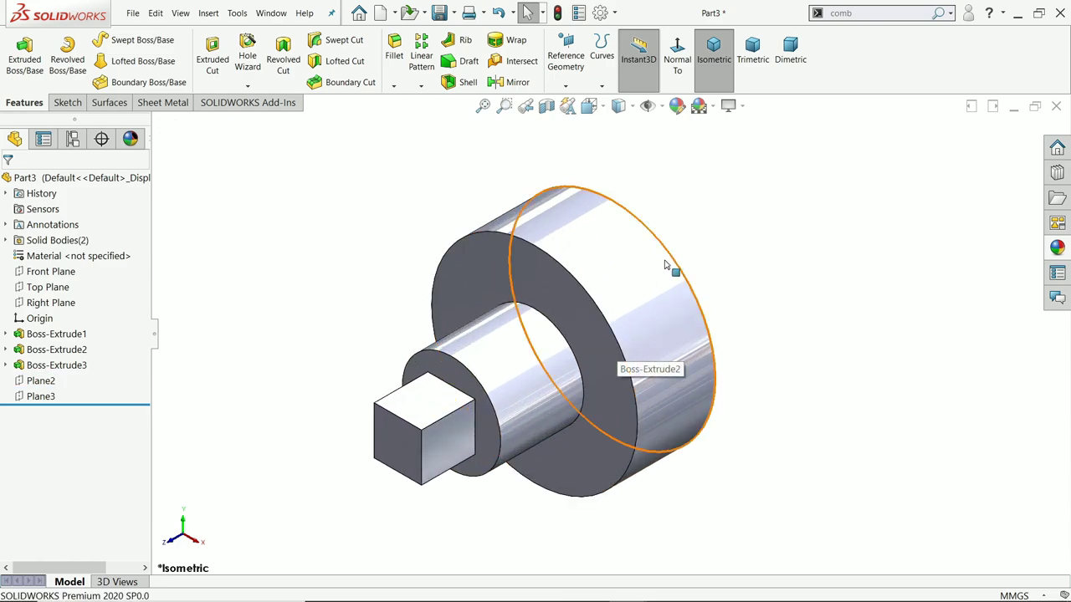
click(585, 315)
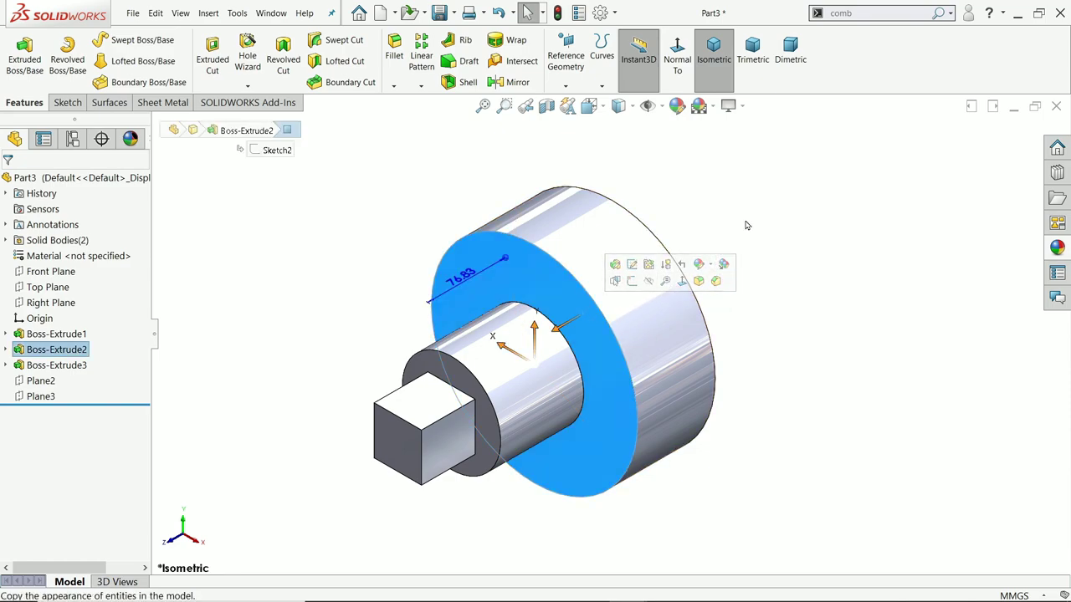
middle_drag(747, 225, 662, 239)
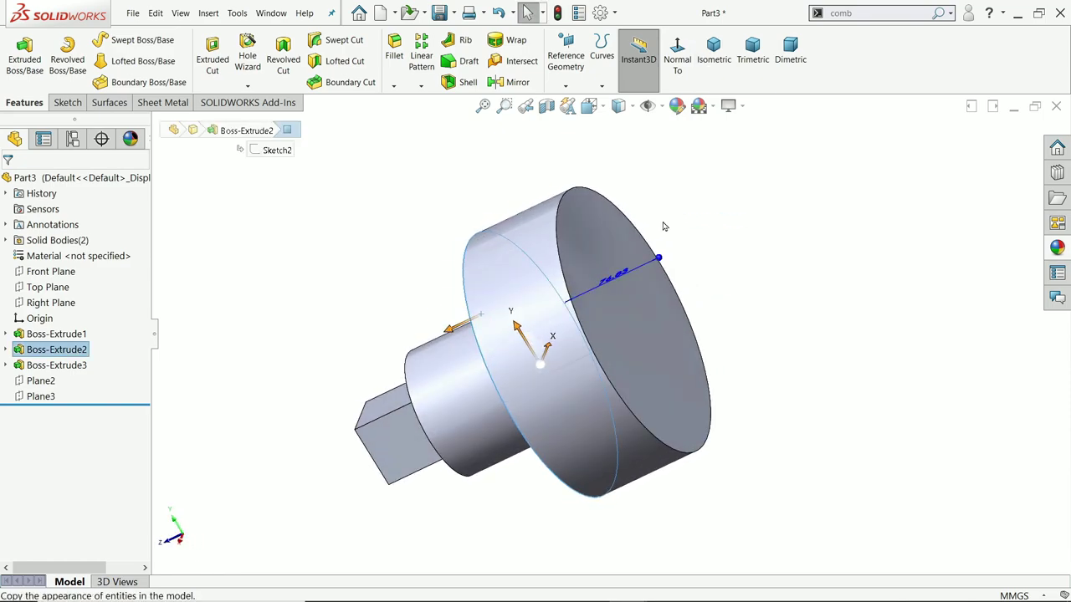
Step: Create Plane4 referenced to Face<1> and Face<2> of the large cylinder
click(603, 248)
click(565, 86)
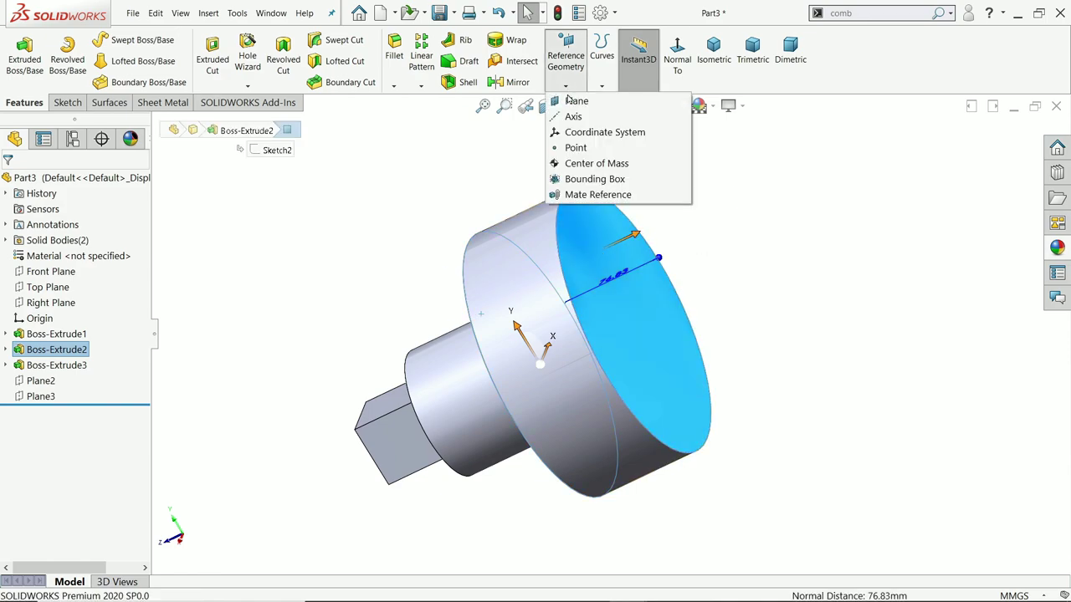
click(576, 102)
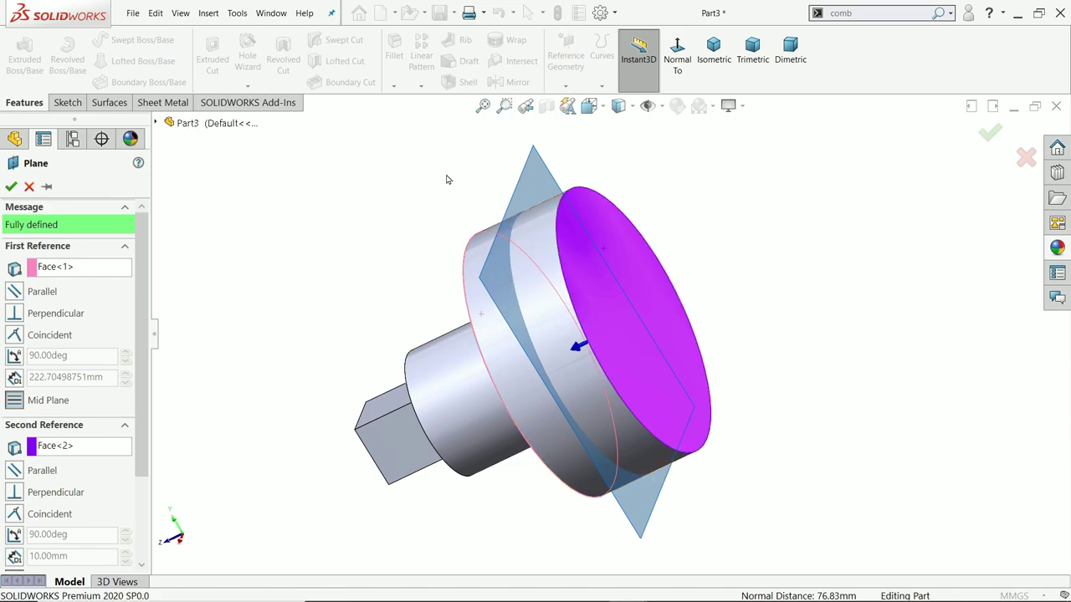
click(12, 186)
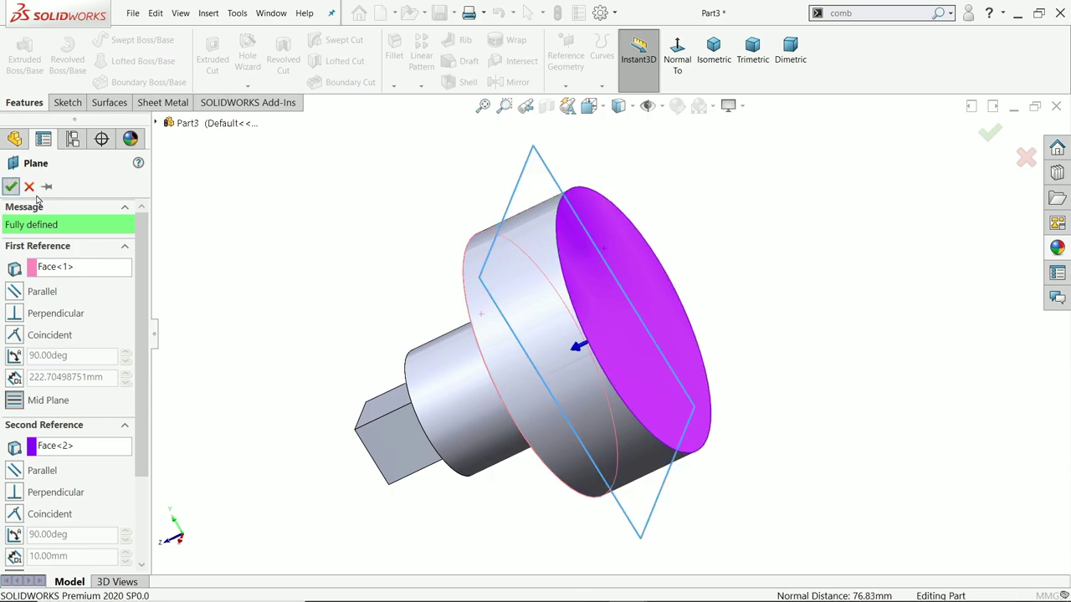
middle_drag(214, 273, 348, 248)
scroll(473, 297, up, 2)
scroll(515, 320, down, 2)
scroll(605, 366, down, 3)
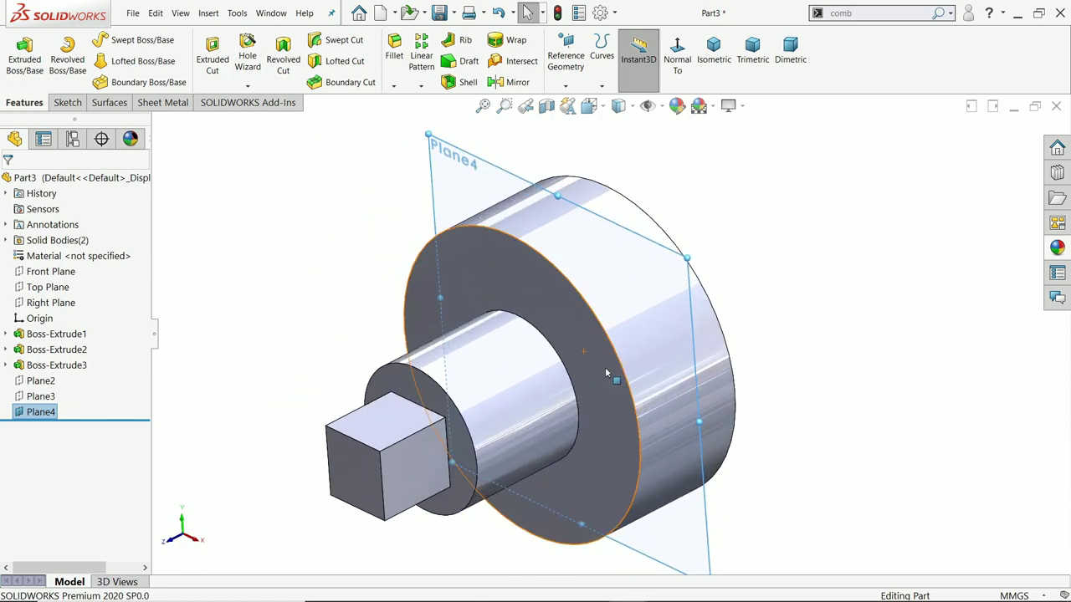
scroll(602, 352, up, 3)
click(285, 377)
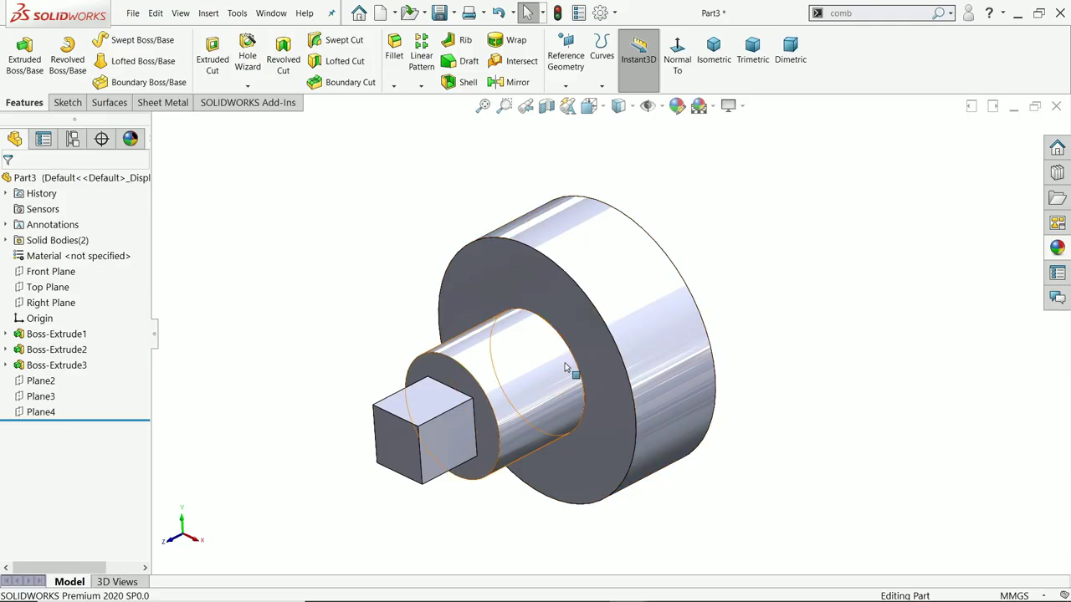
Step: Search 'comi' for Combine and reveal its location under Insert > Features
scroll(565, 368, down, 1)
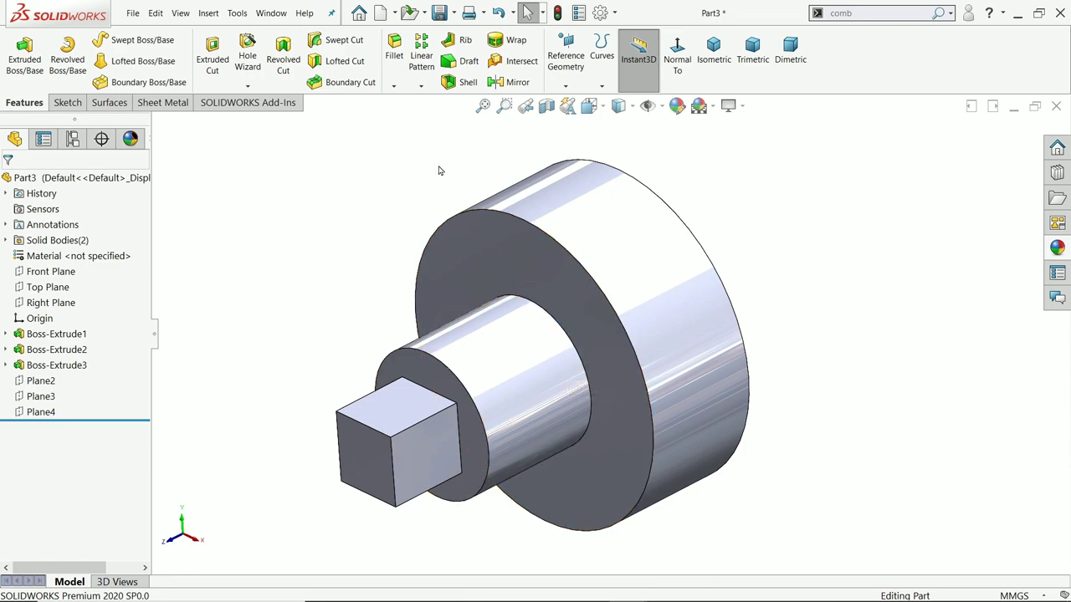
click(860, 15)
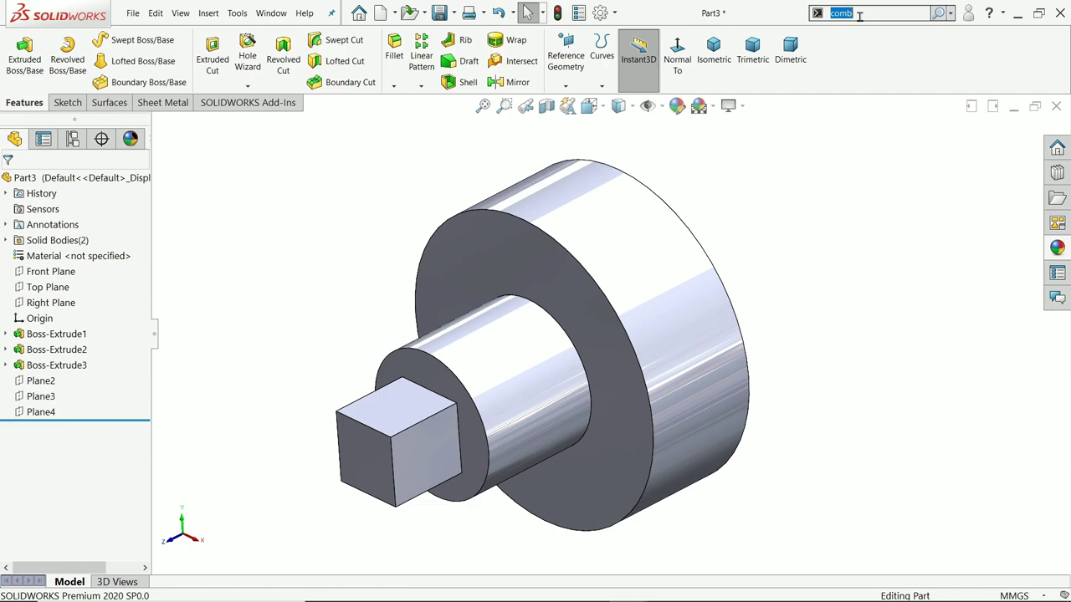
text(co)
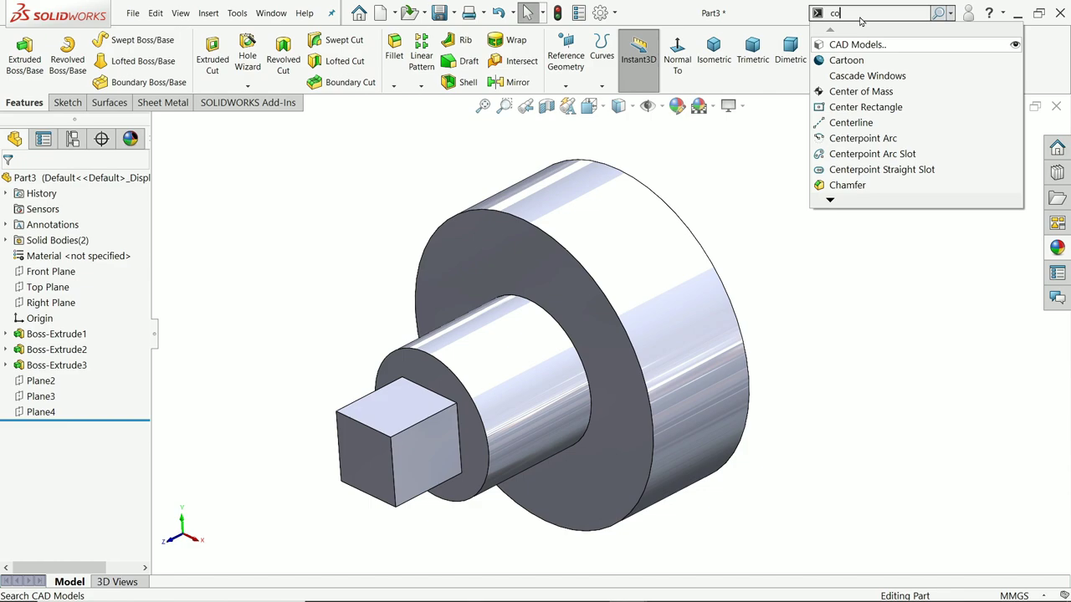
text(m)
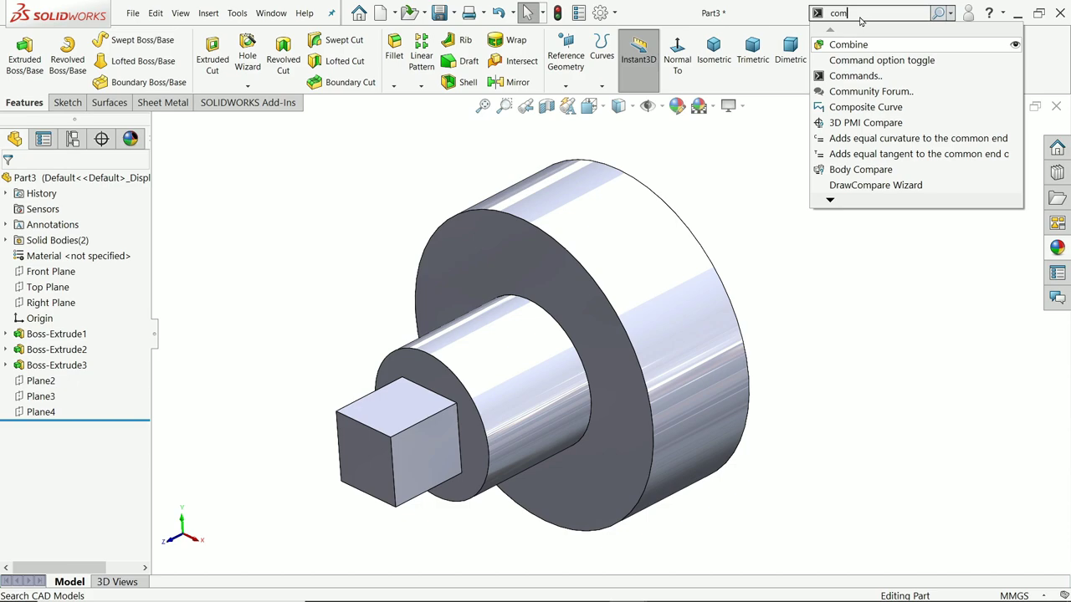
text(i)
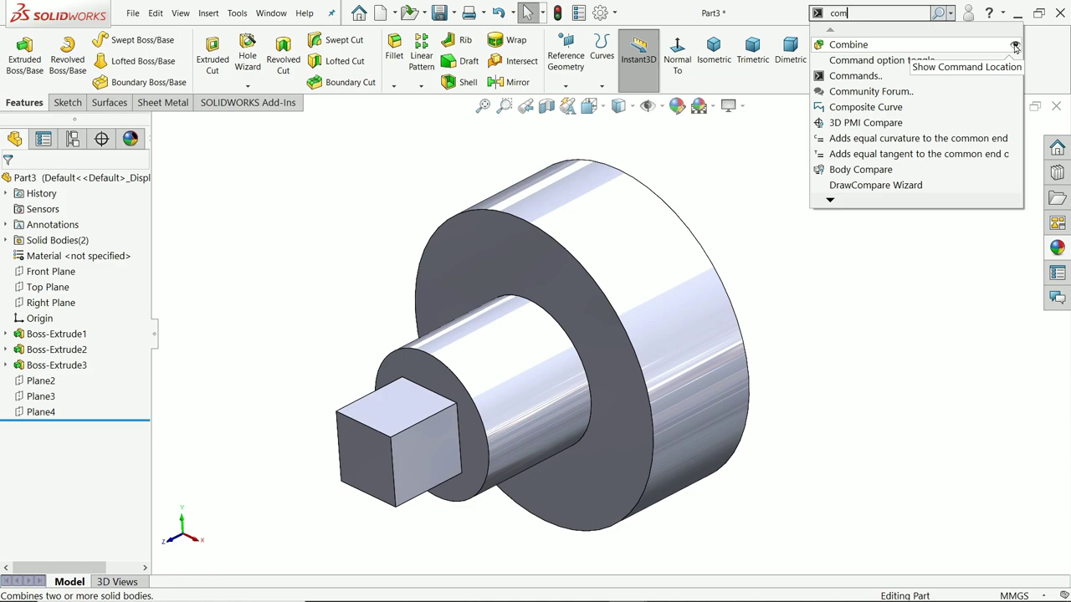
click(1015, 48)
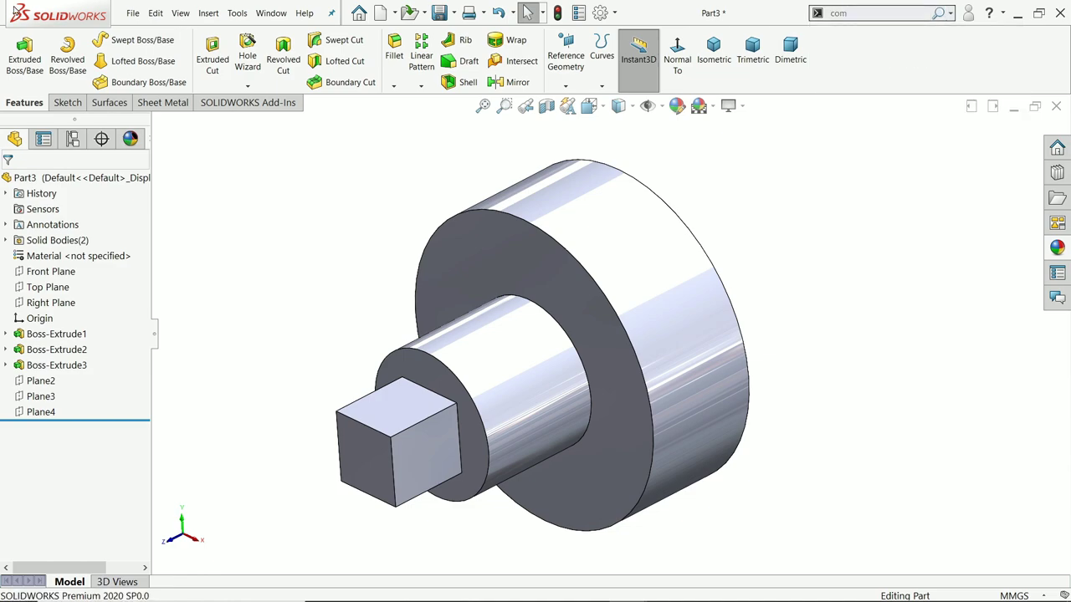
click(208, 12)
mouse_move(270, 69)
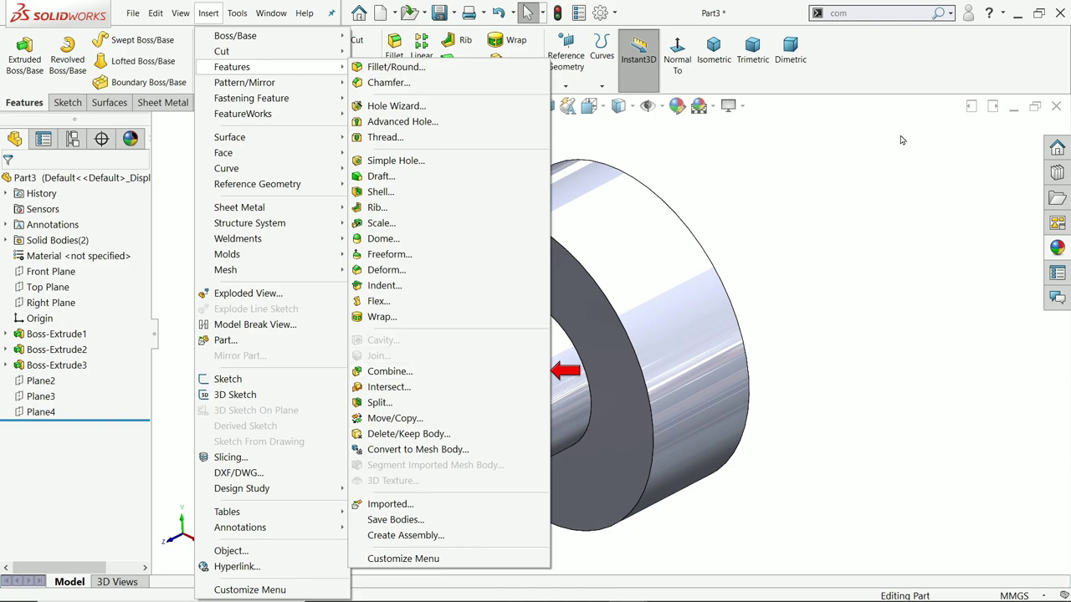
Step: Dismiss the Combine menu and search the commands for 'knit'
click(845, 153)
click(852, 14)
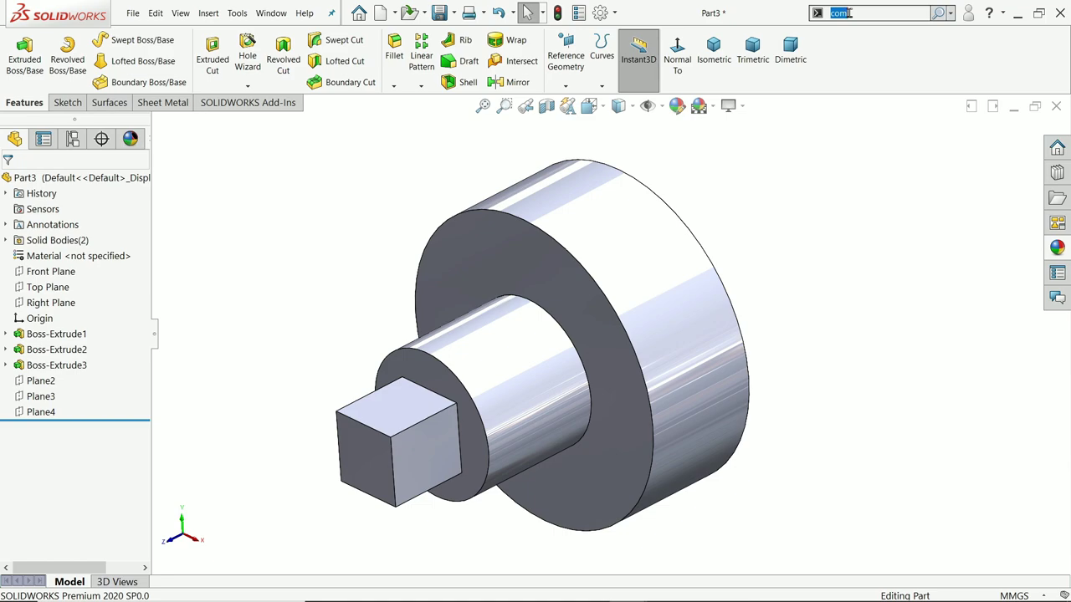
text(knit)
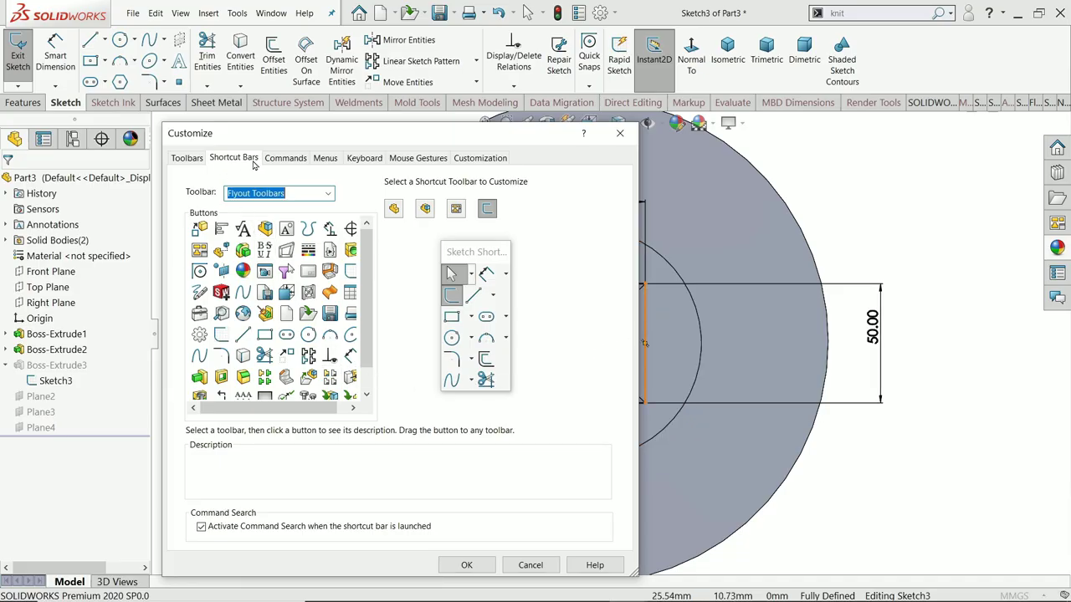
Step: Draw a circle of radius about 10.26 at the square's centre via the S shortcut bar, then exit Sketch3
click(619, 134)
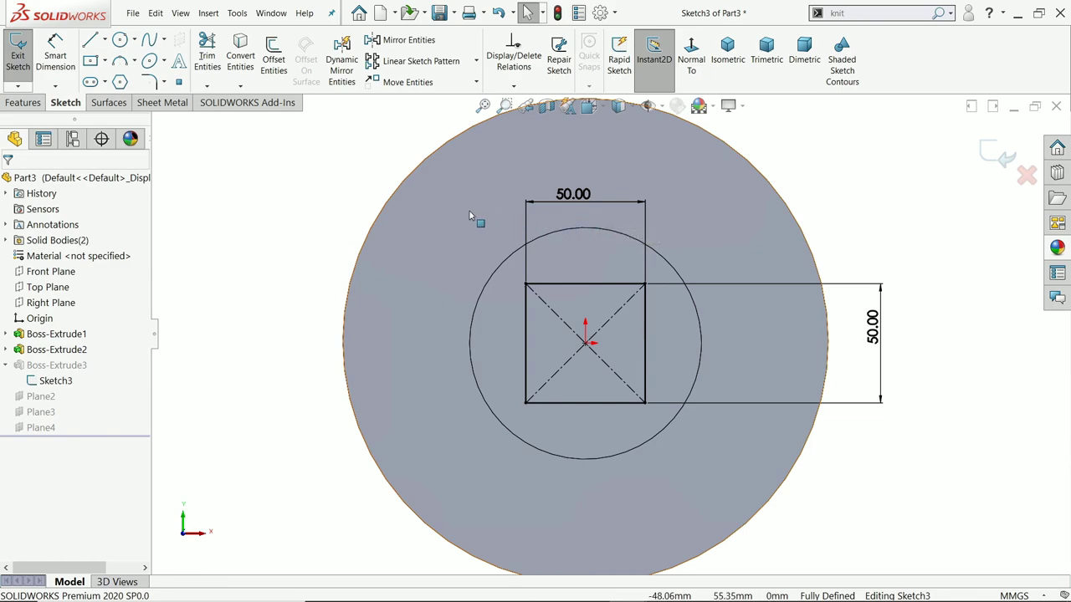
key(s)
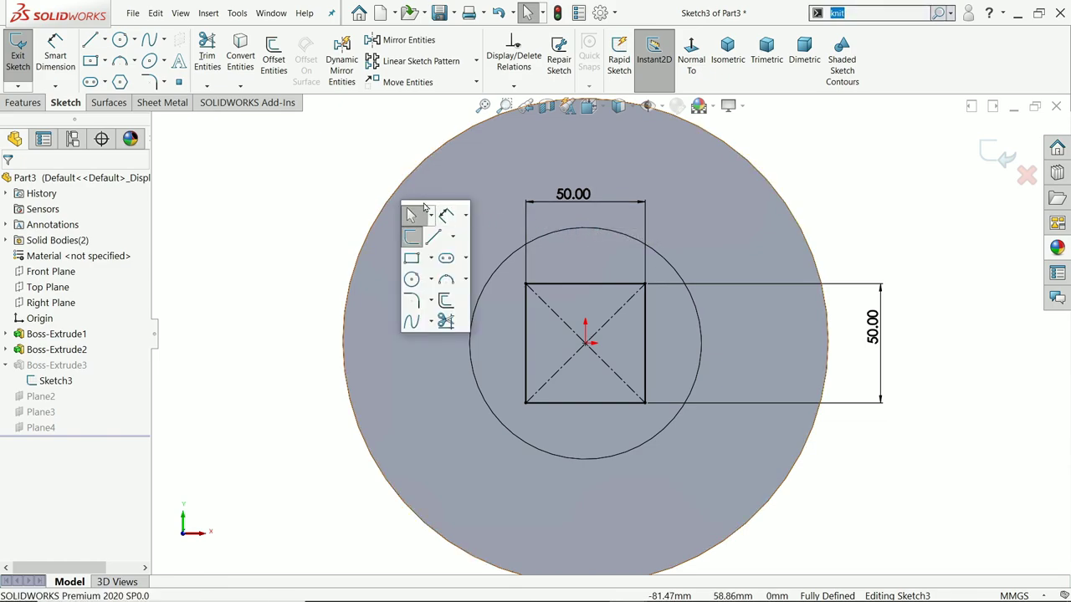
click(412, 281)
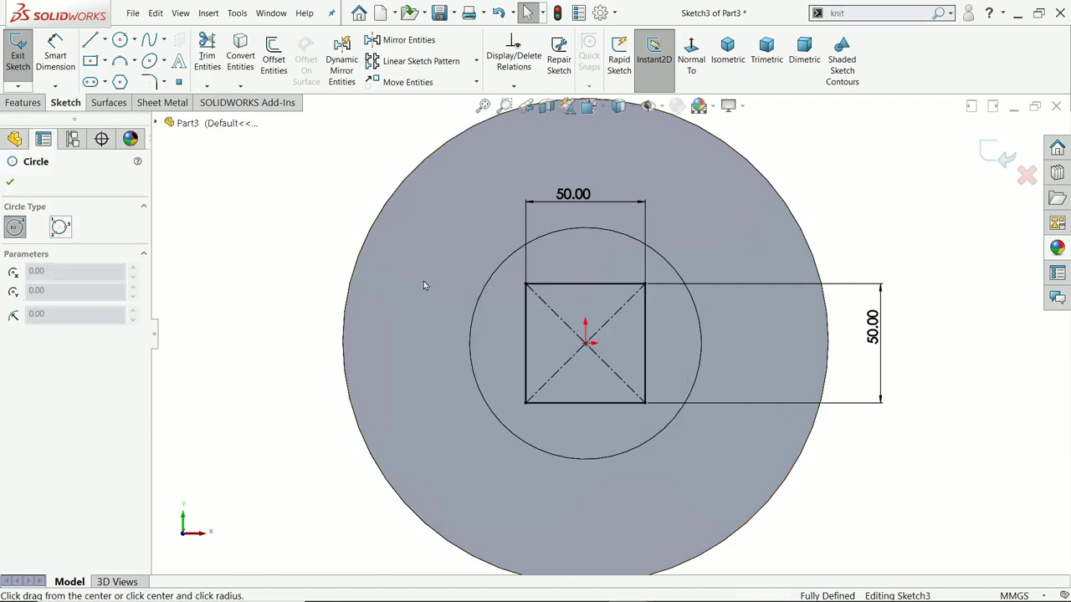
click(586, 342)
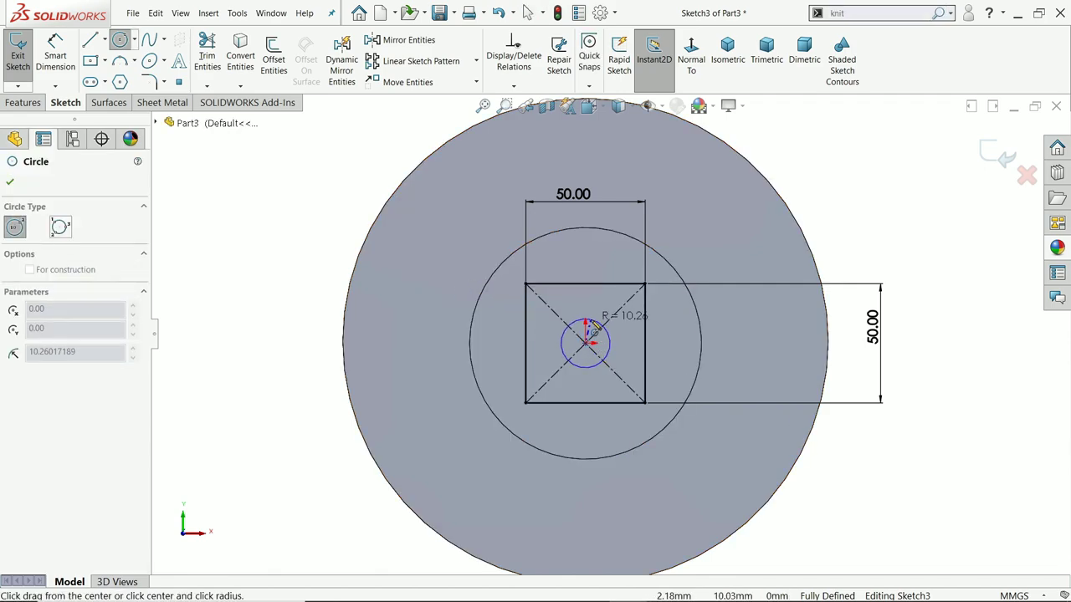
click(592, 325)
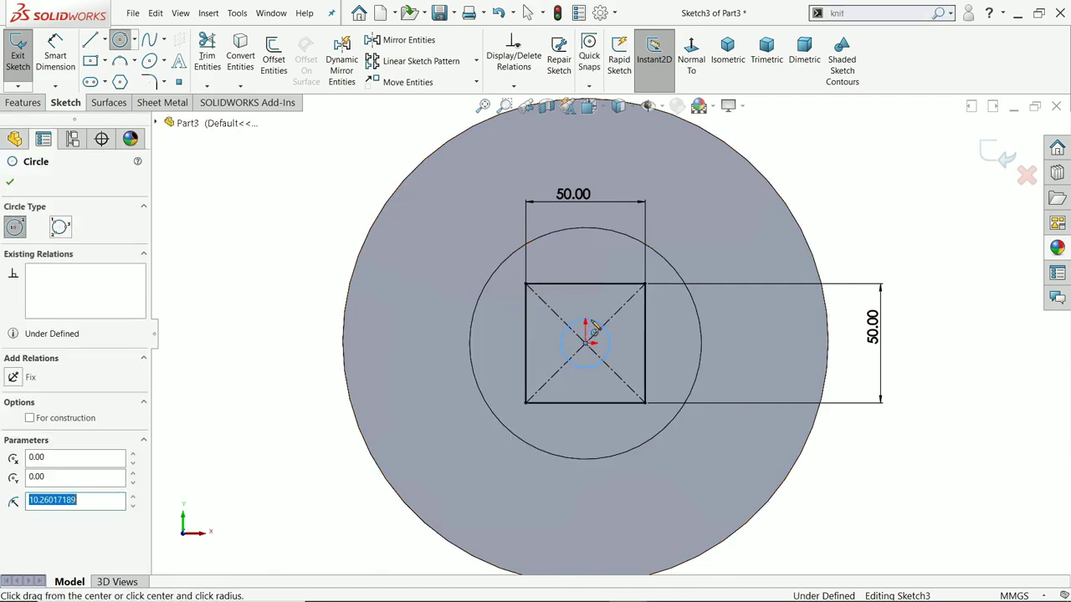
click(1000, 159)
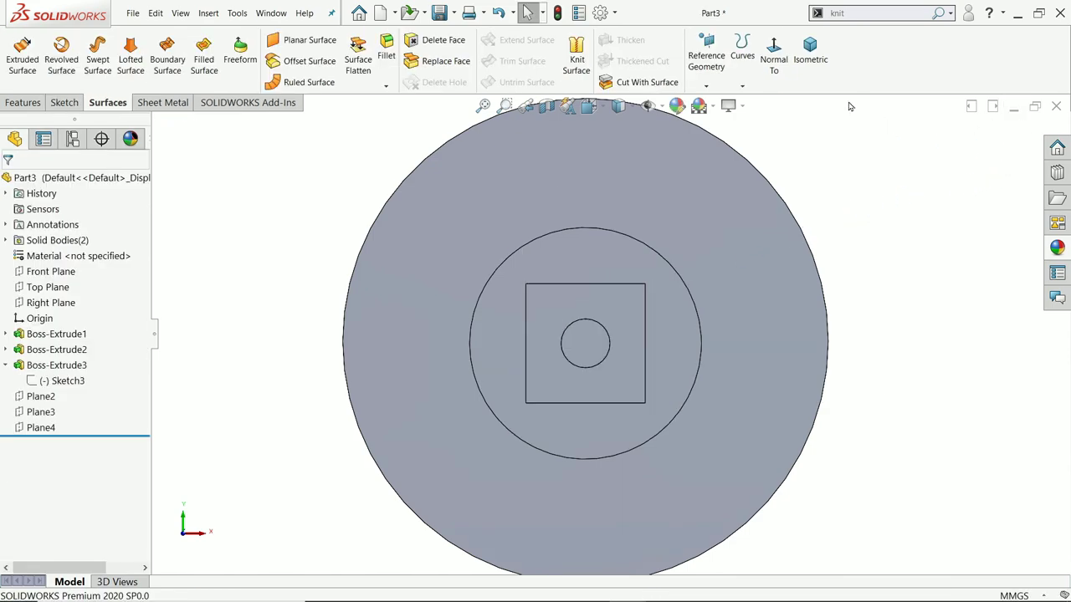
Step: Return Part3 to the isometric view and bring up the Shortcut Toolbar with the S key
click(810, 52)
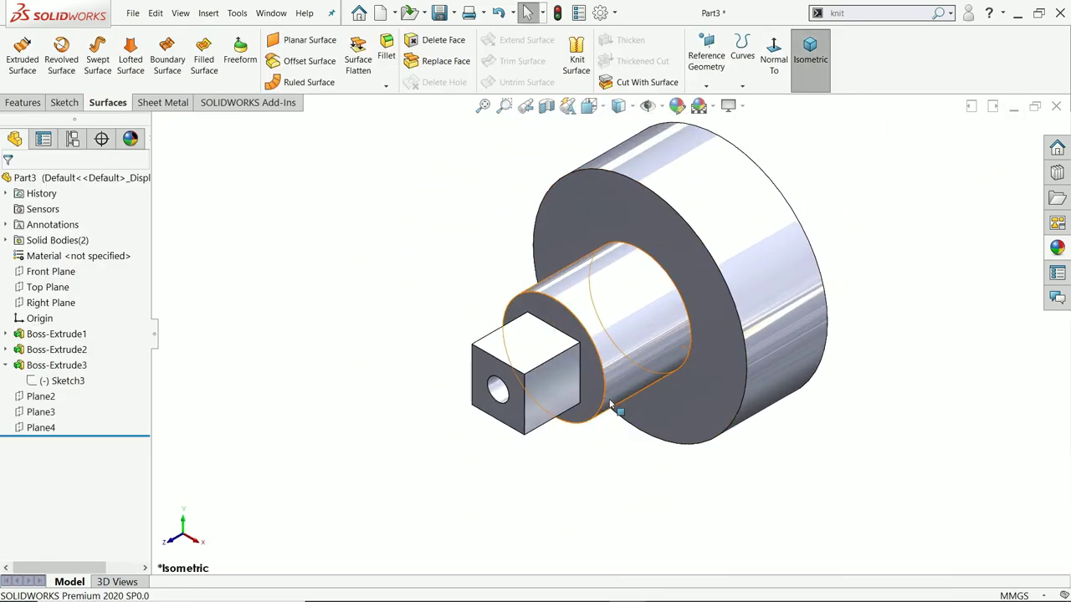
scroll(613, 410, down, 2)
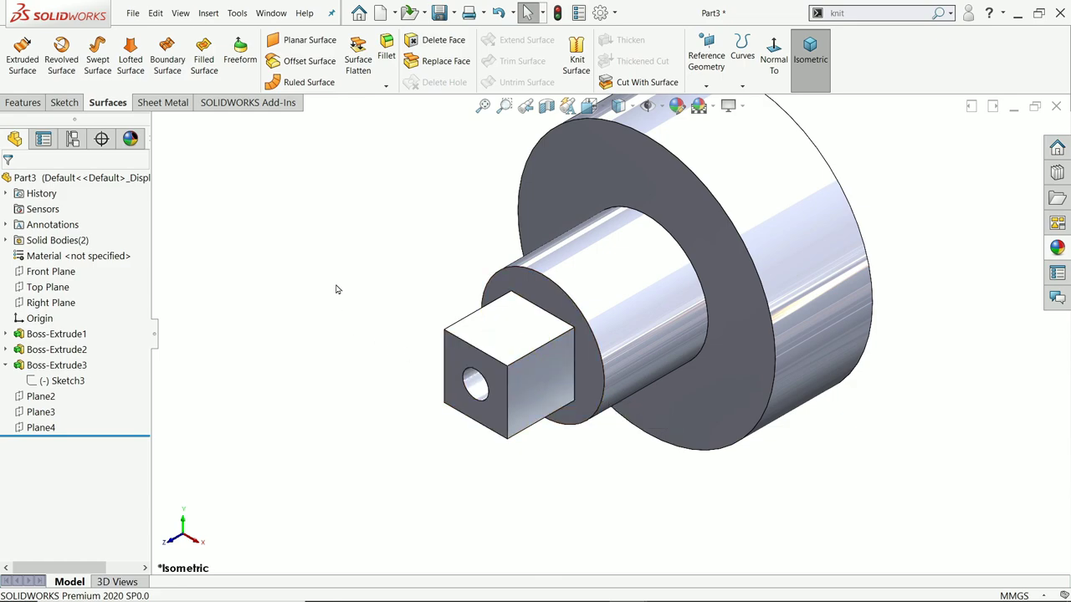
scroll(777, 210, up, 1)
scroll(661, 259, down, 2)
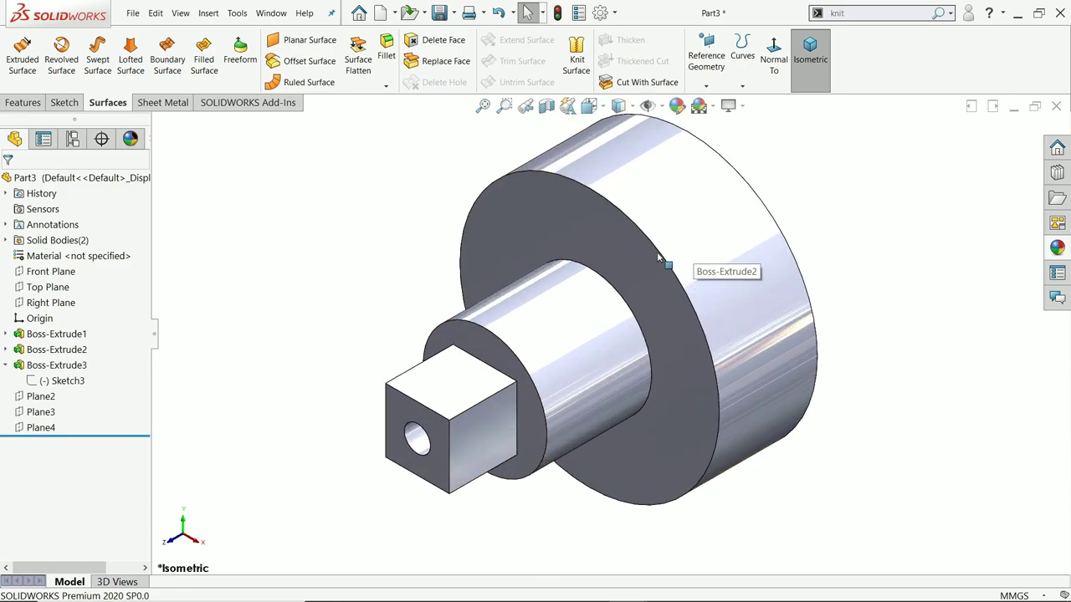
key(s)
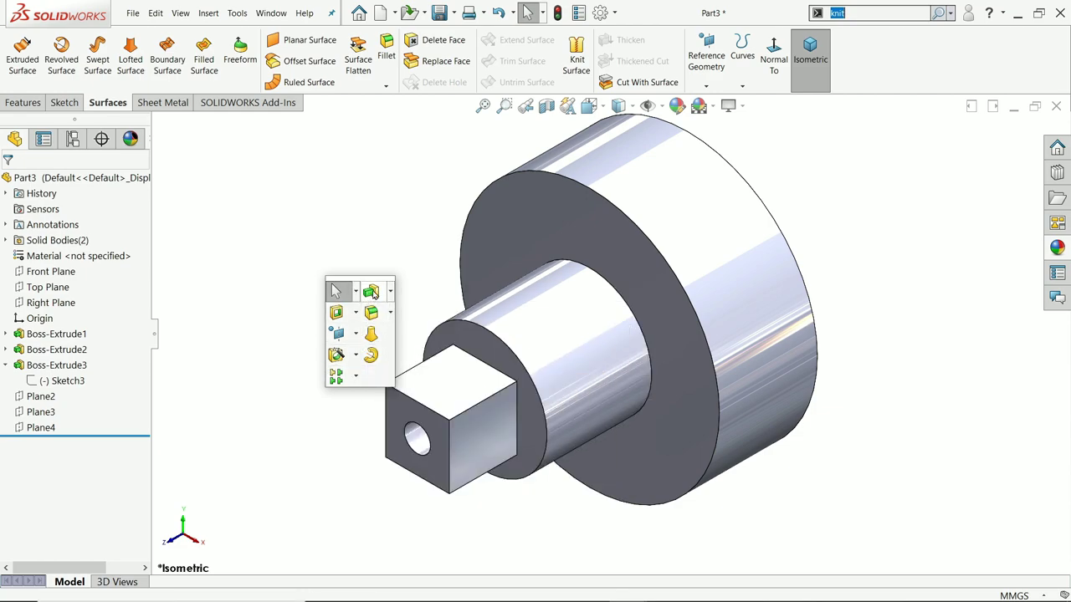
click(373, 292)
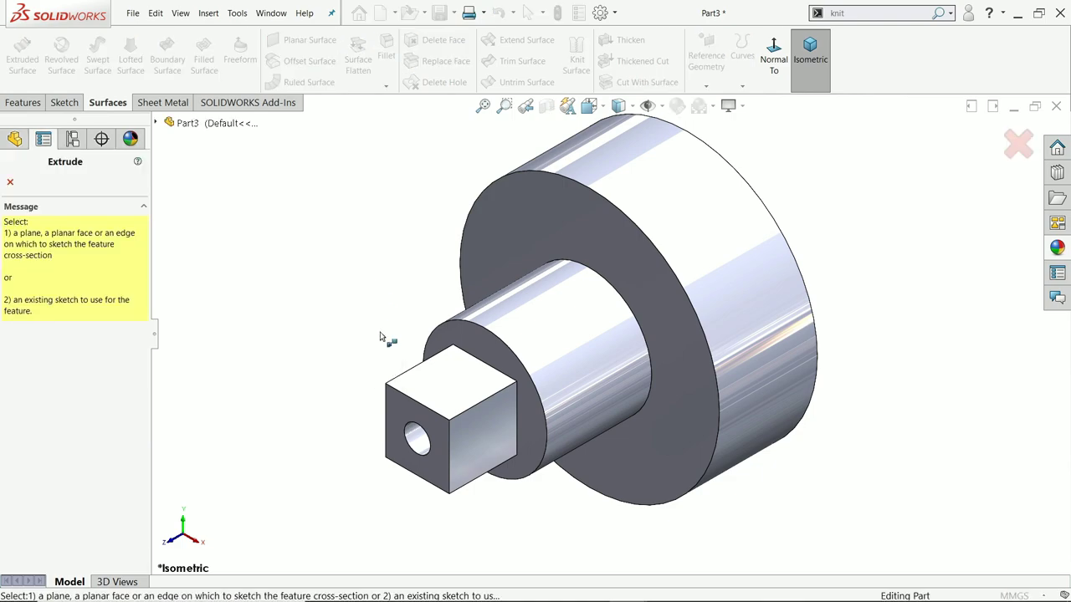
click(397, 409)
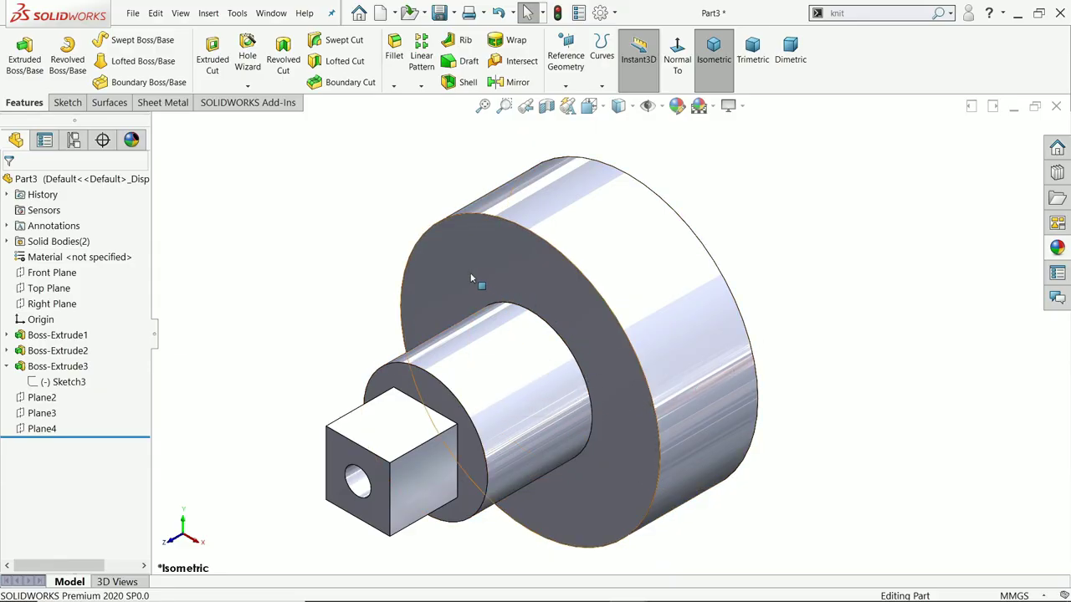
click(273, 14)
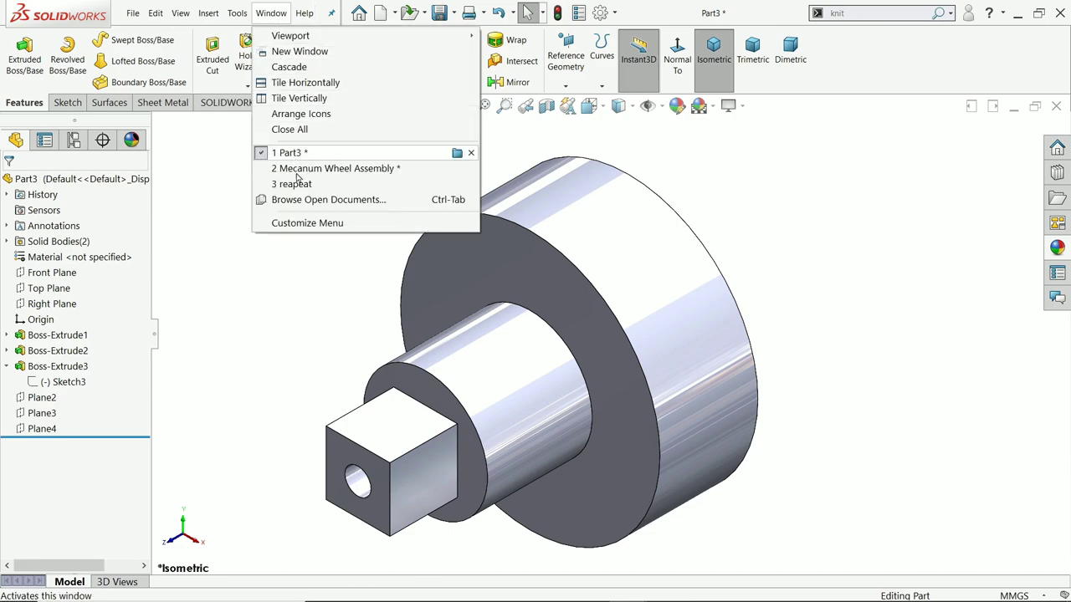
click(283, 289)
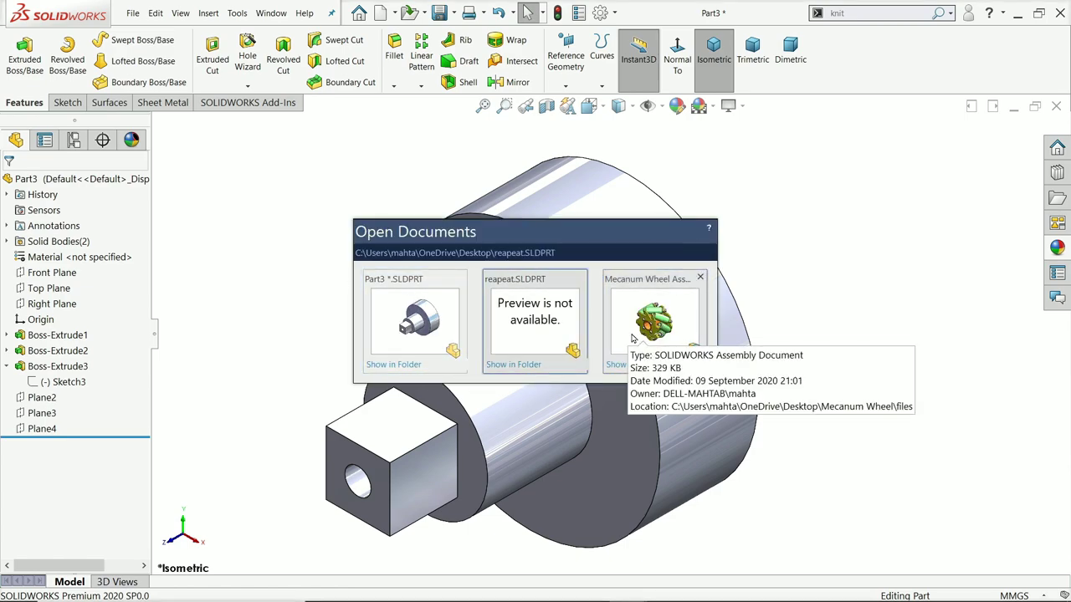
click(701, 319)
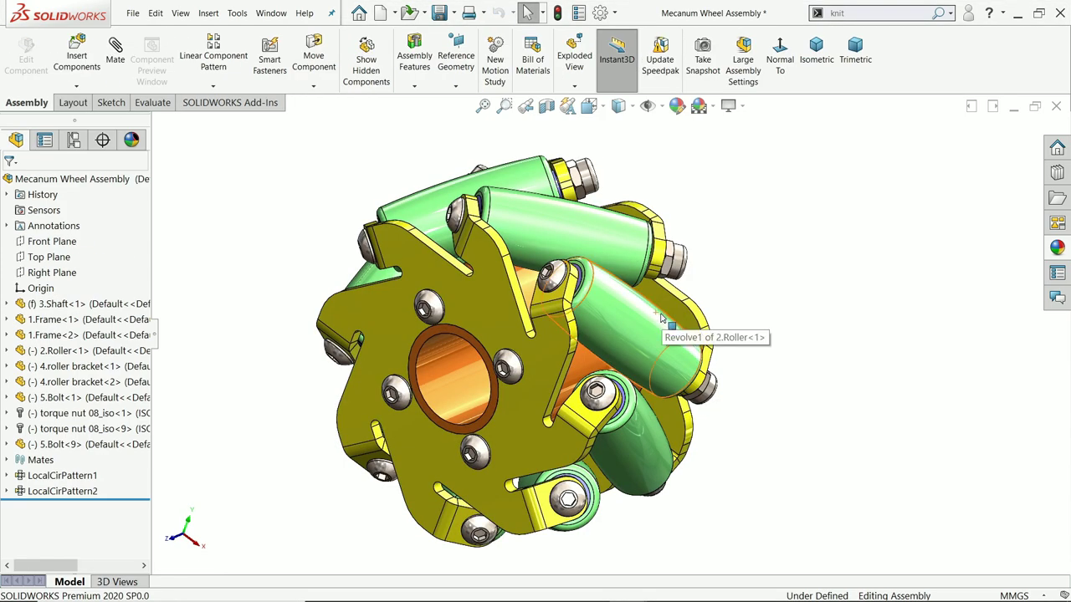
key(ctrl+Tab)
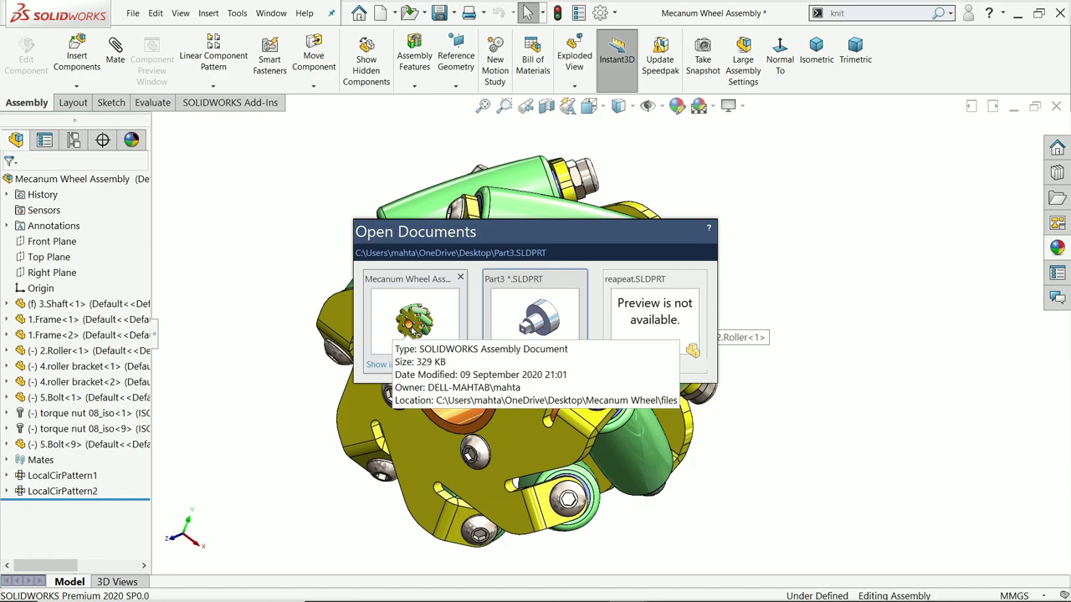
click(574, 328)
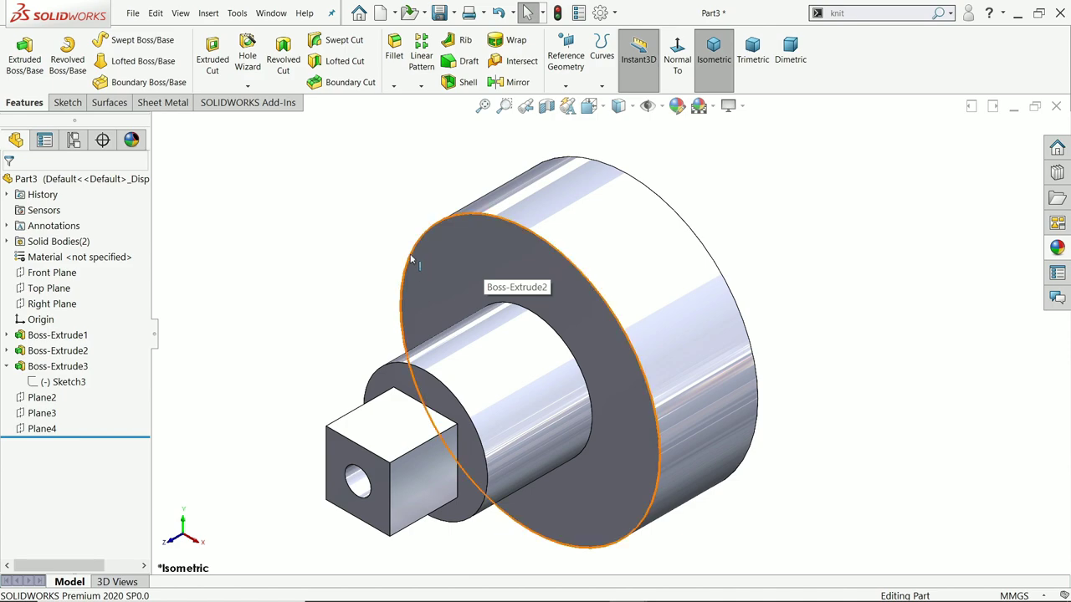
click(271, 14)
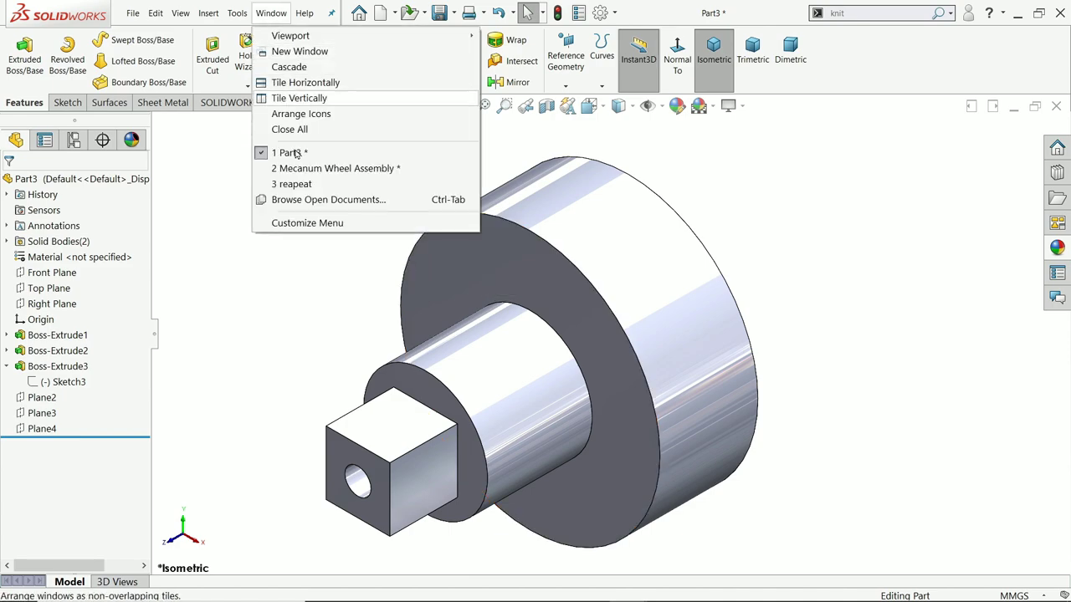
click(313, 330)
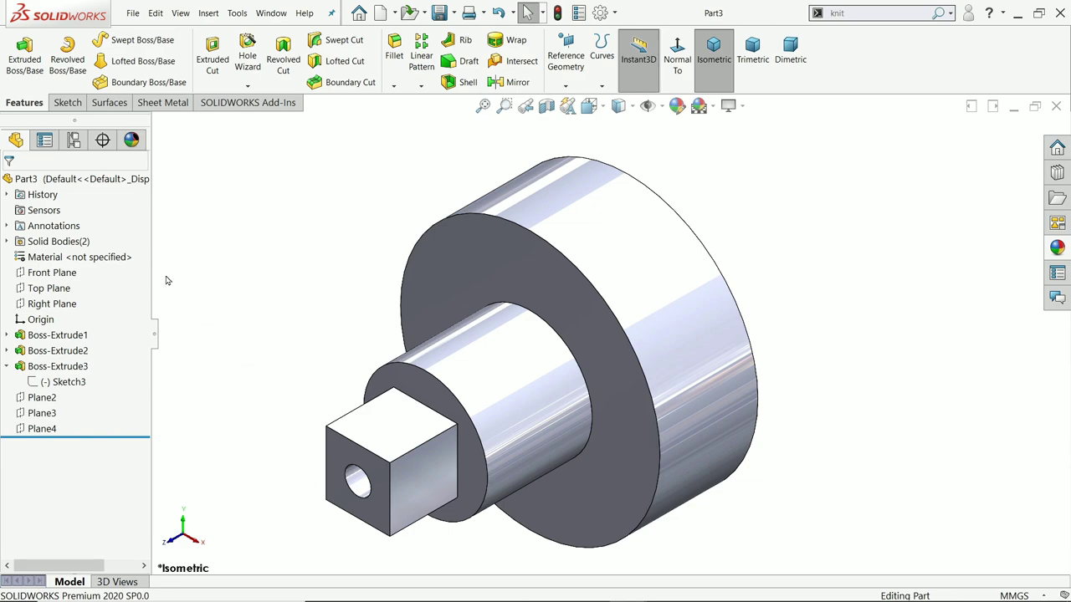
Step: Show and re-hide Sketch1 under Boss-Extrude1, then switch Part3's tree to Show Flat Tree View
click(57, 335)
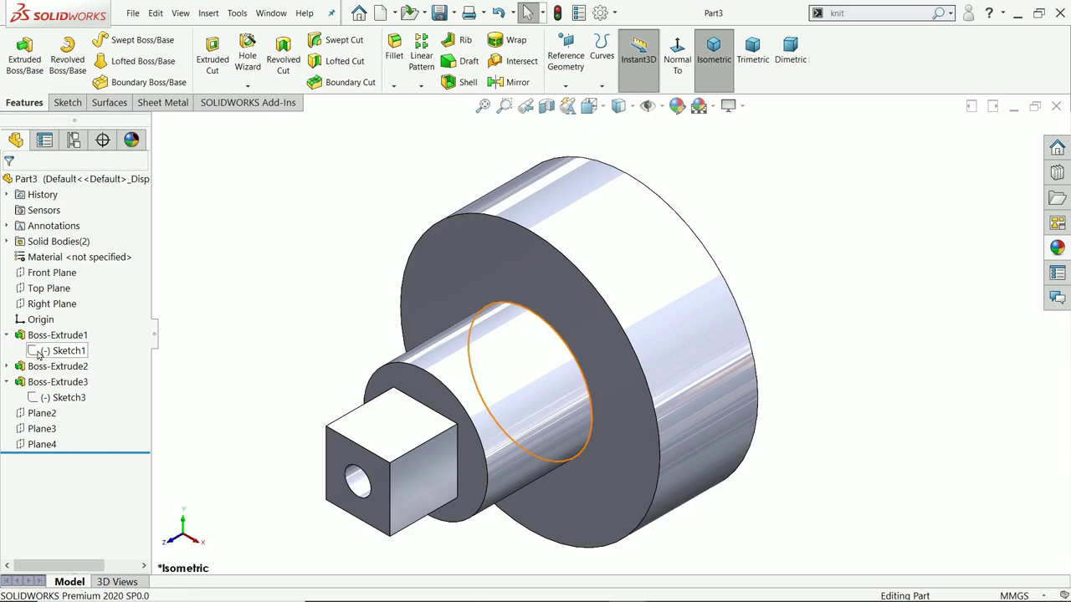
click(7, 335)
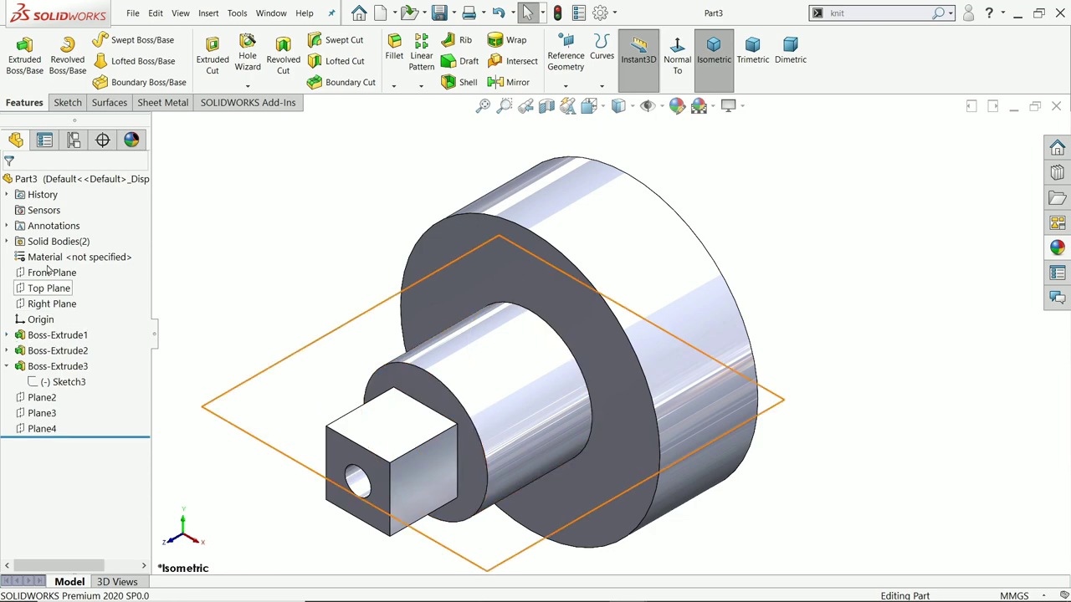
right_click(81, 182)
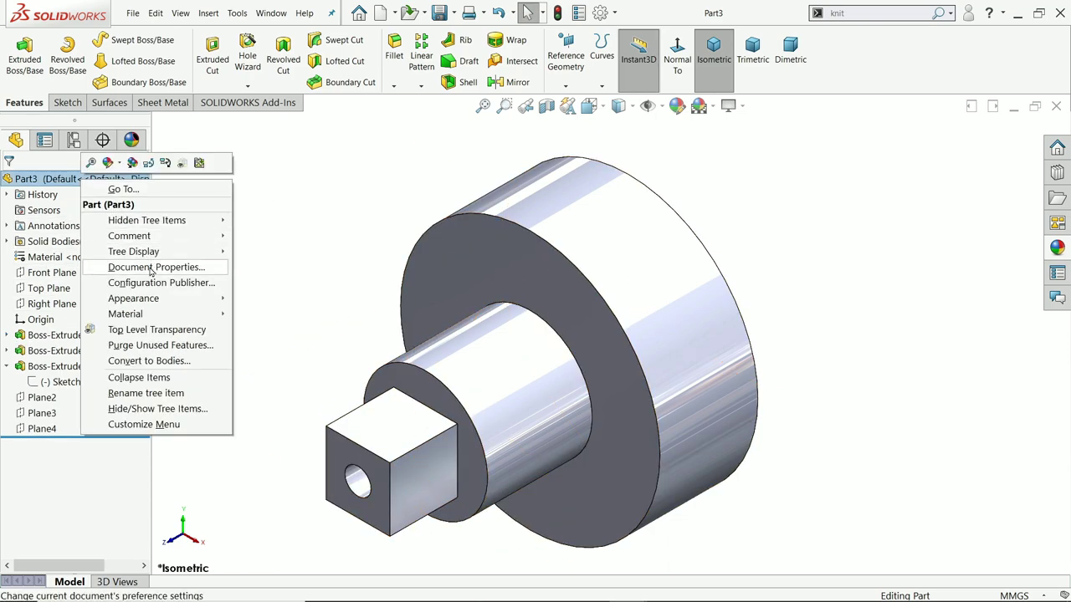
mouse_move(155, 253)
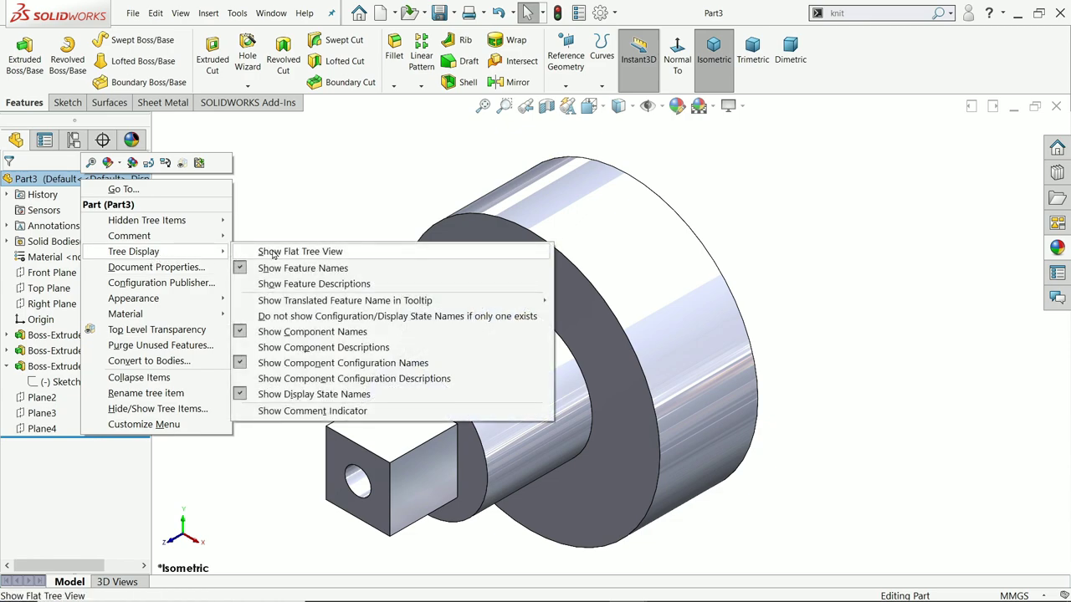
click(272, 254)
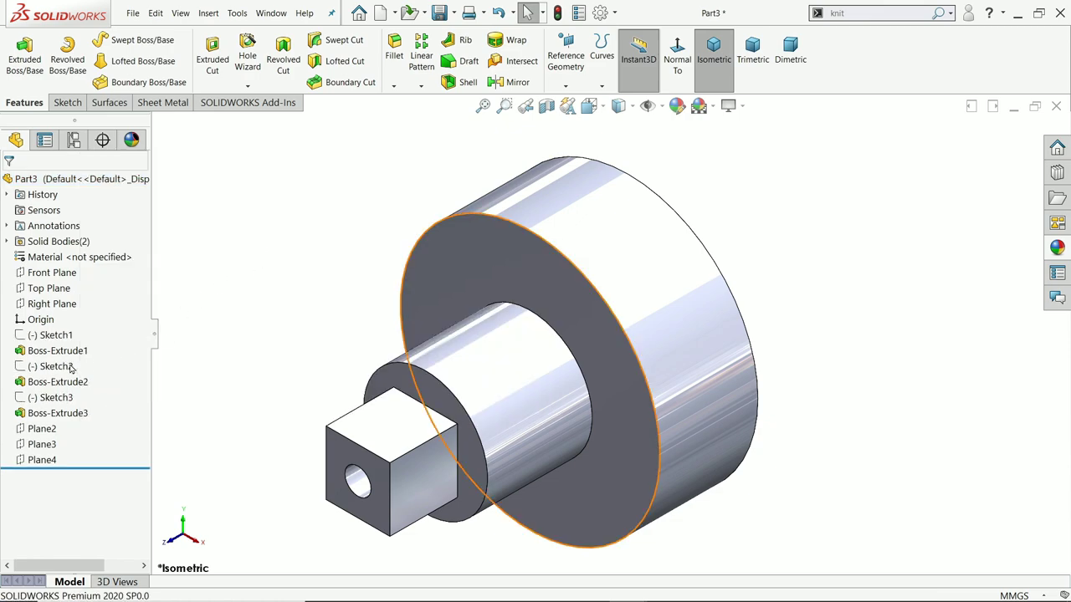
Step: Highlight Sketch1–3 and Boss-Extrude1–3 in turn in the flat tree
click(46, 336)
click(43, 352)
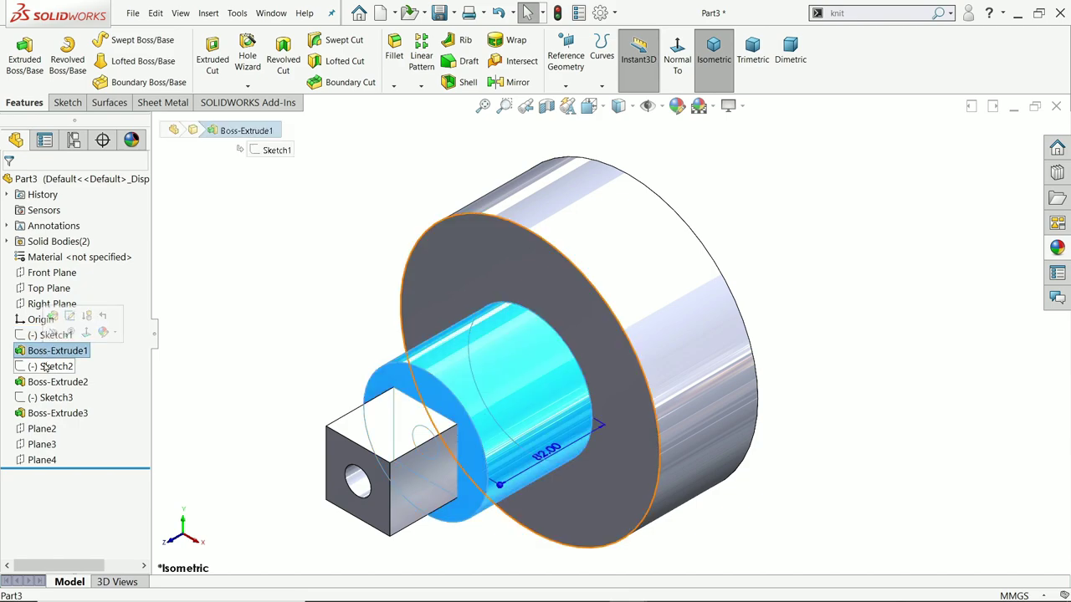
click(47, 366)
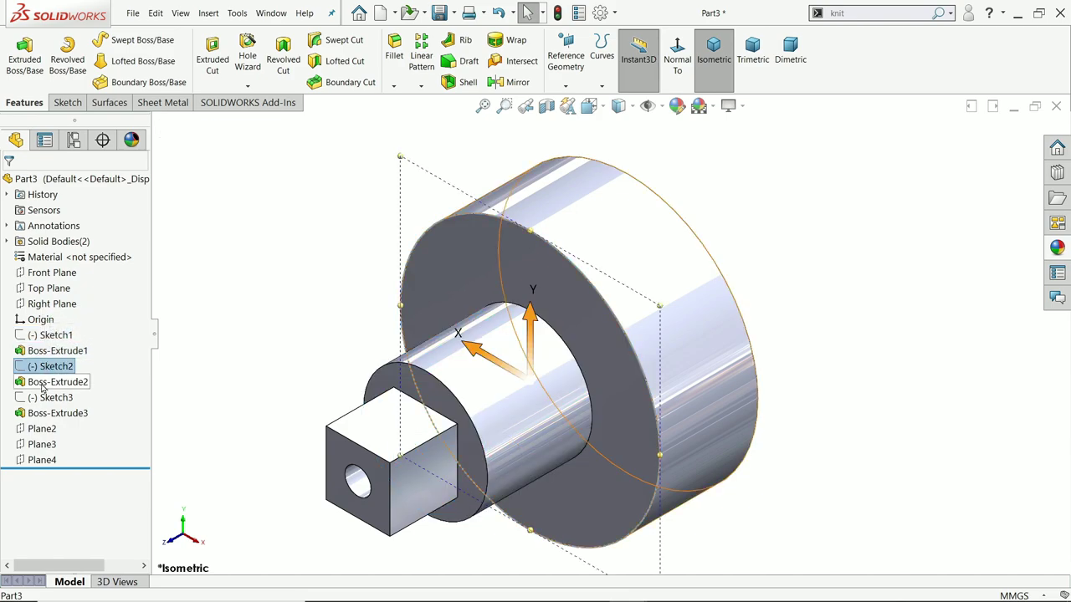
click(46, 383)
click(46, 398)
click(41, 413)
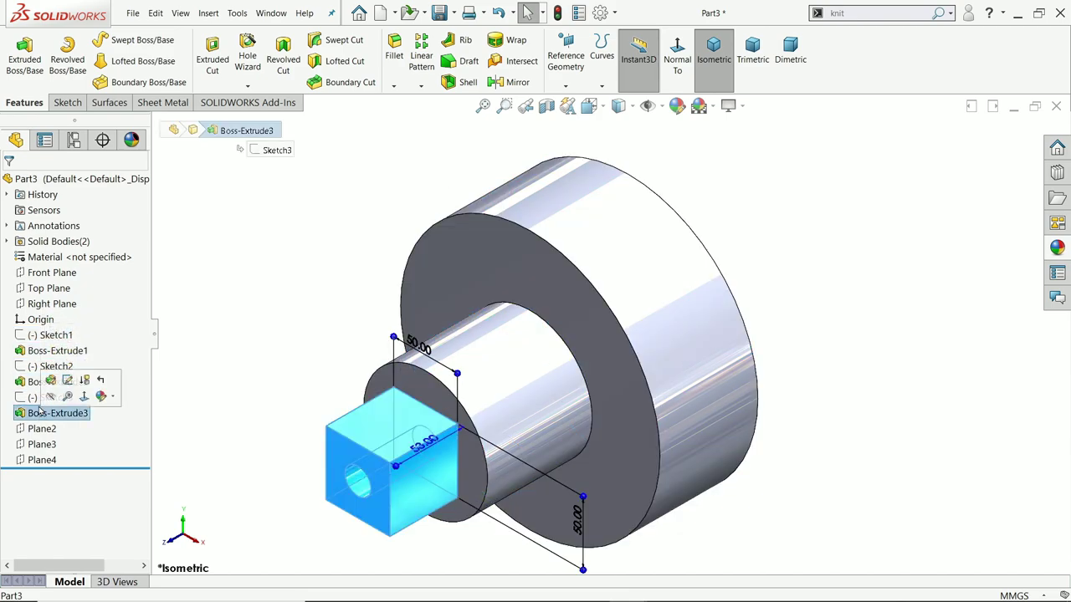
click(46, 335)
Step: Turn Show Flat Tree View off so sketches nest under their extrudes again
right_click(91, 184)
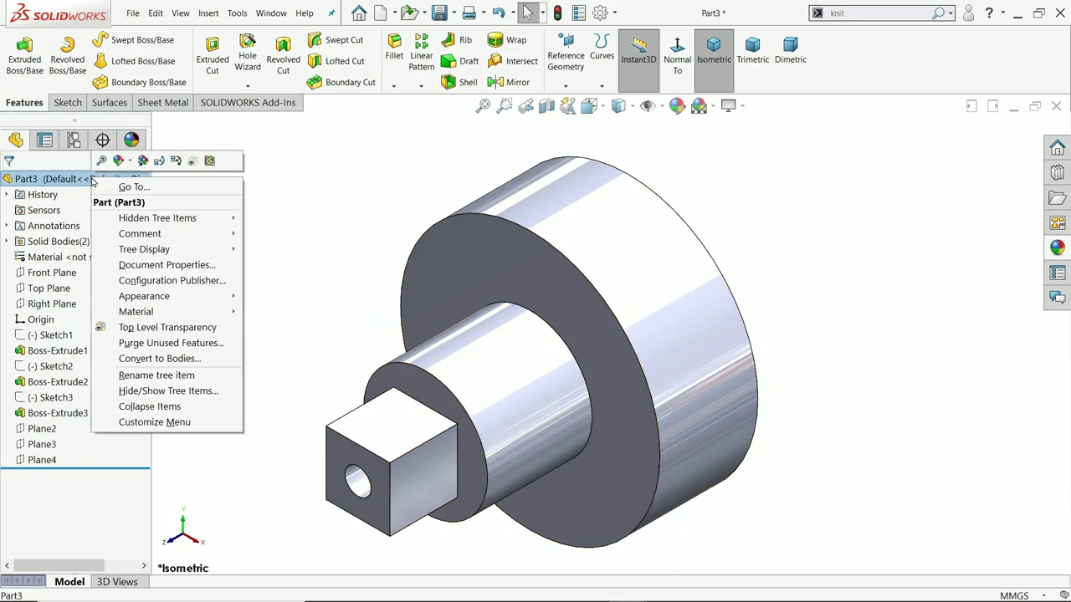
mouse_move(177, 254)
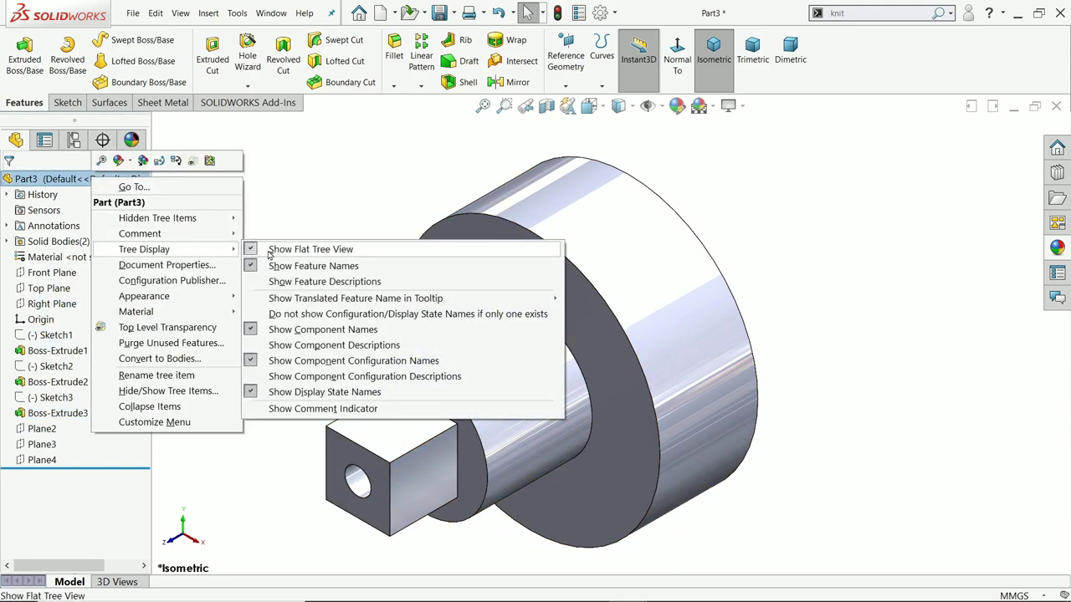
click(255, 251)
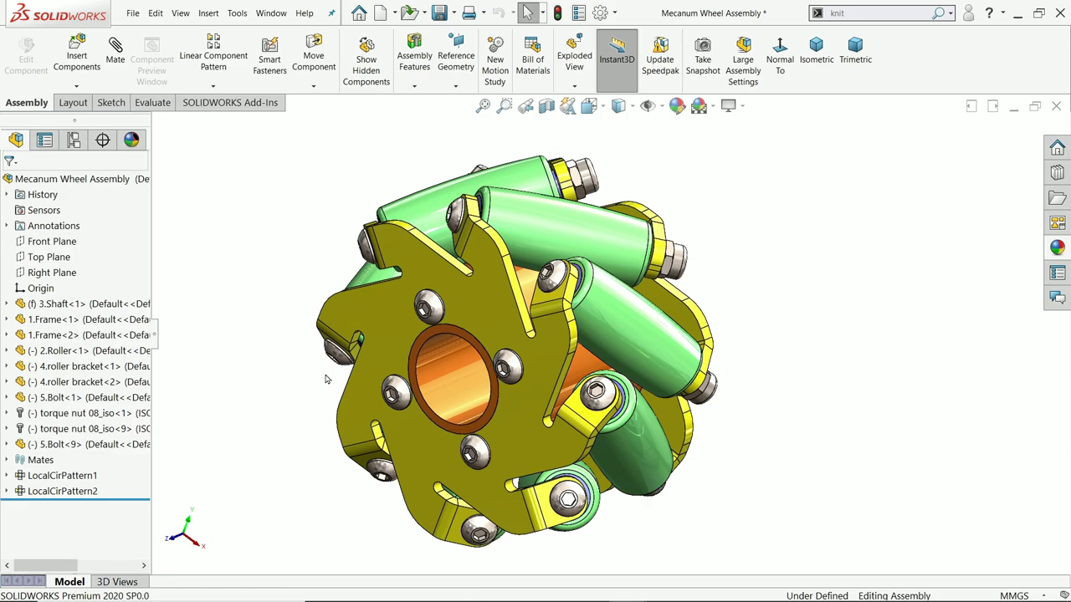
Step: Expand LocalCirPattern1 and collapse the 4.roller bracket<9> entry
click(9, 476)
click(21, 399)
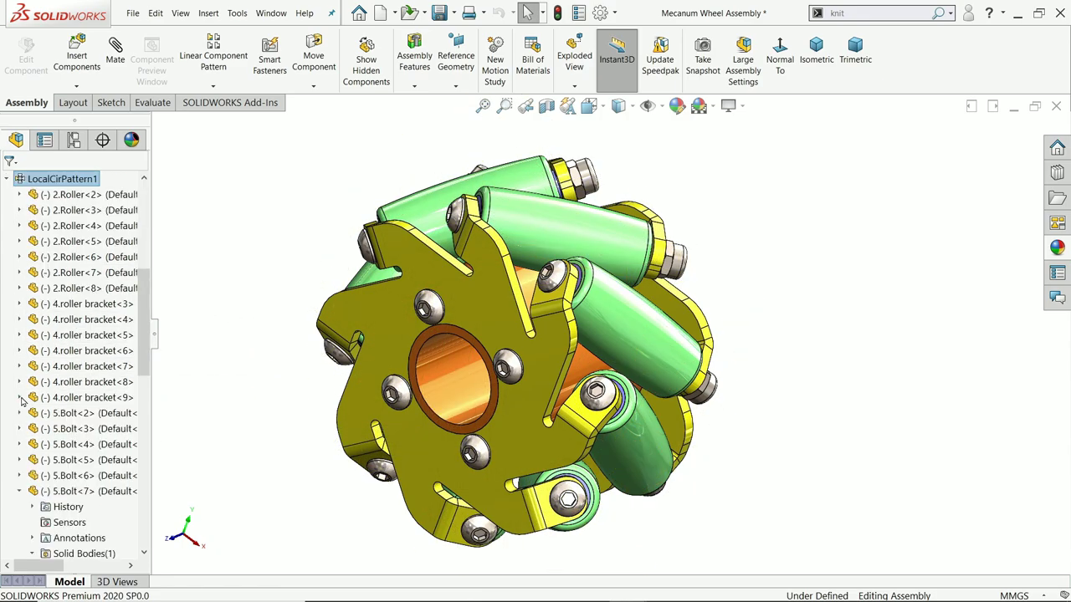
scroll(25, 372, down, 1)
scroll(24, 328, up, 7)
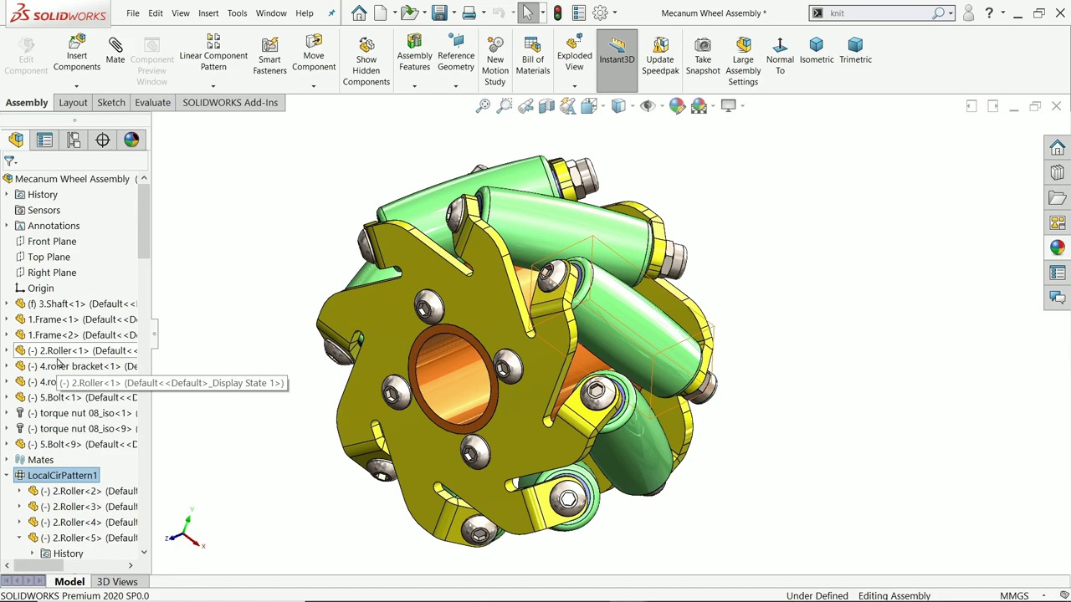
Step: Dismiss the Welcome screen and place the cursor in the tree filter box
click(33, 162)
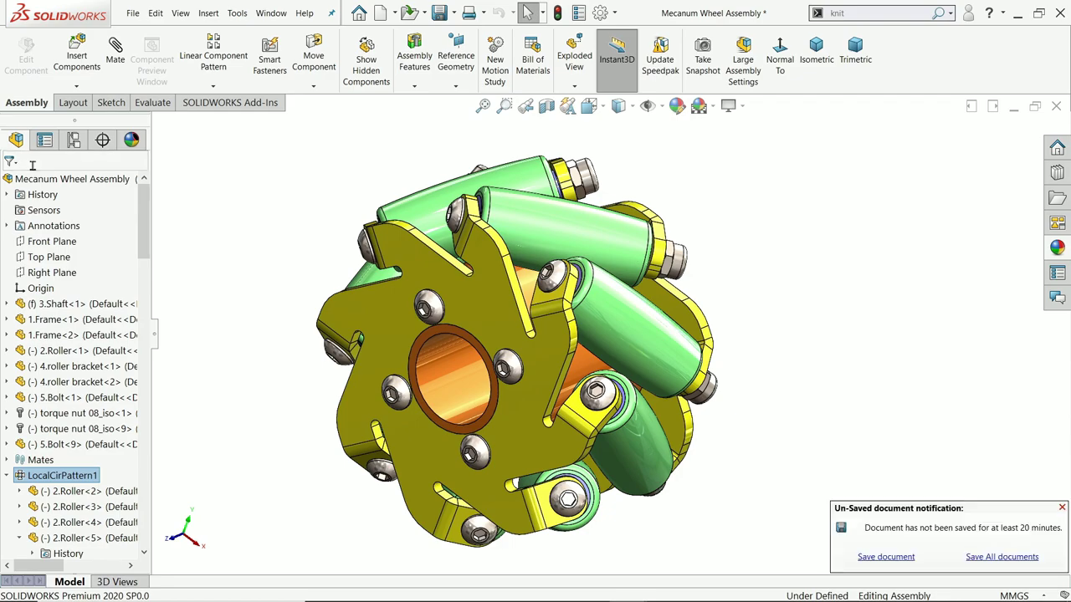
key(ctrl+F2)
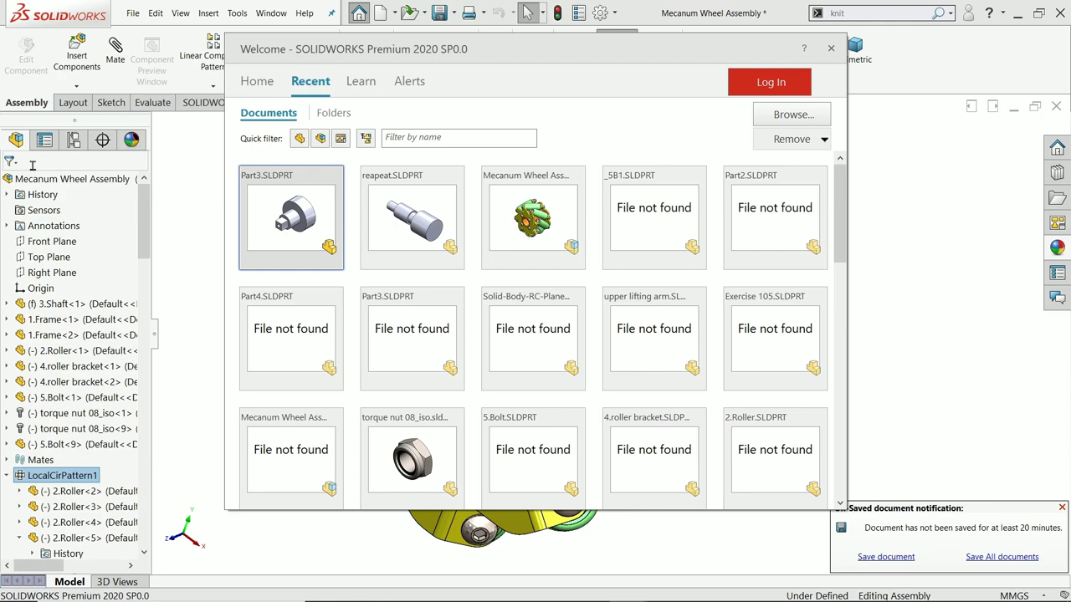
scroll(34, 172, down, 1)
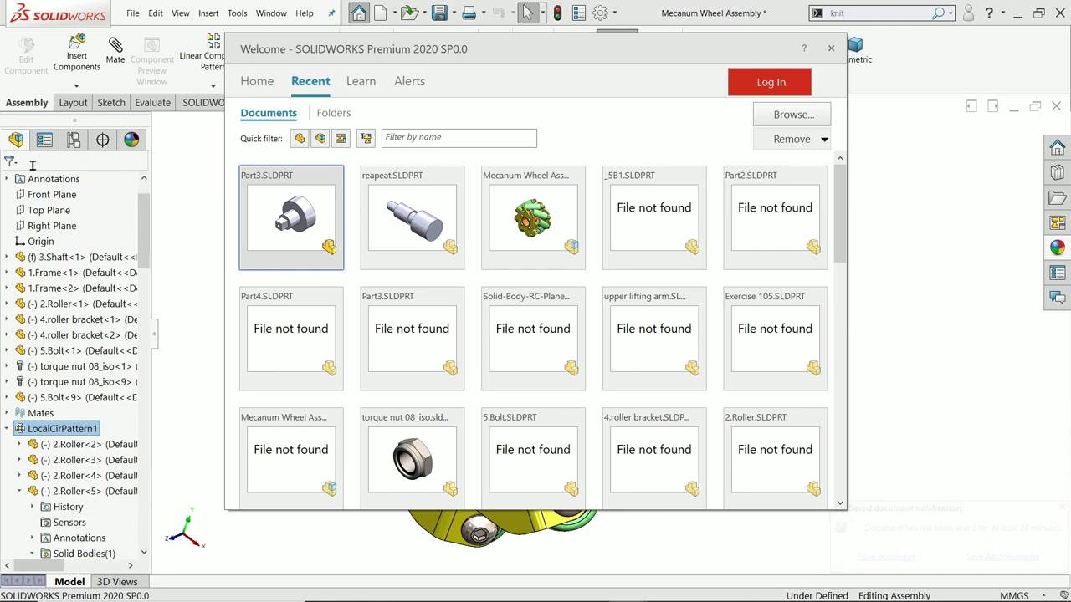
click(831, 48)
click(39, 161)
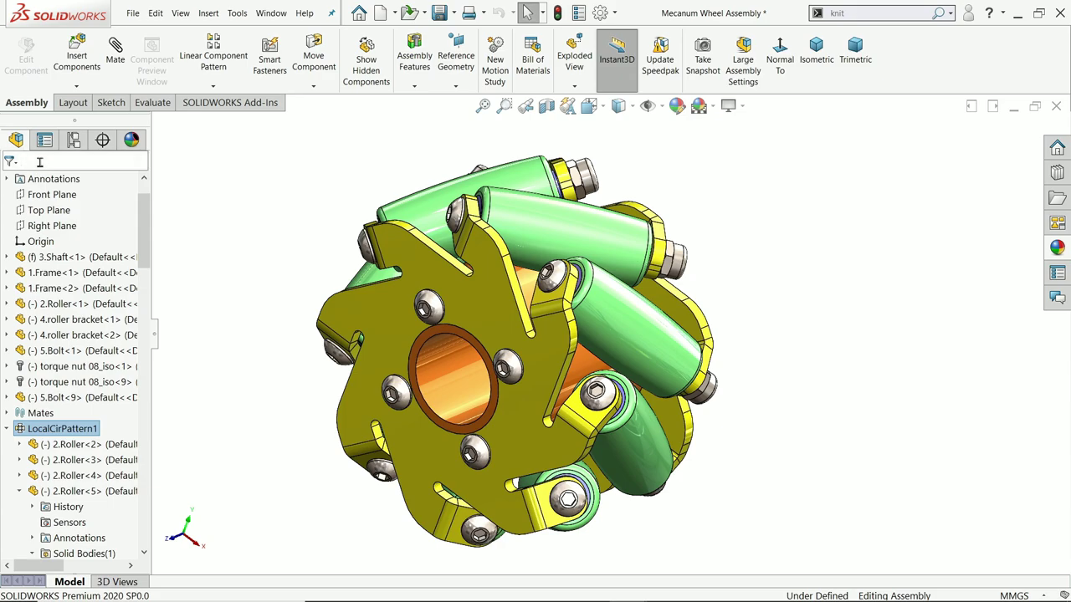
Step: Filter the design tree by 'roll' to list the rollers, then clear it
text(ro)
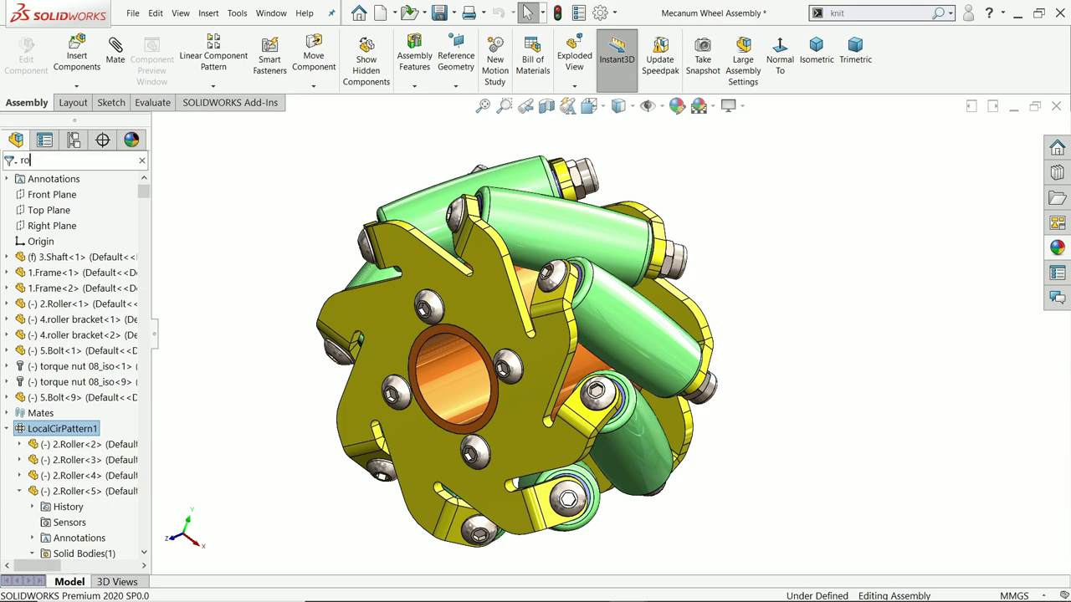
text(ll)
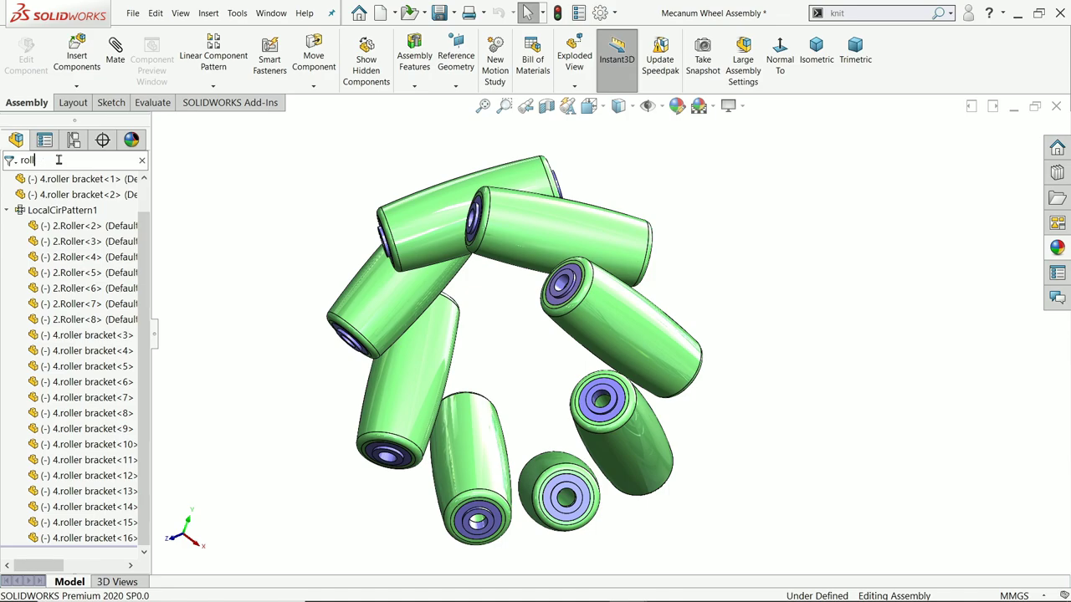
key(BackSpace)
key(BackSpace)
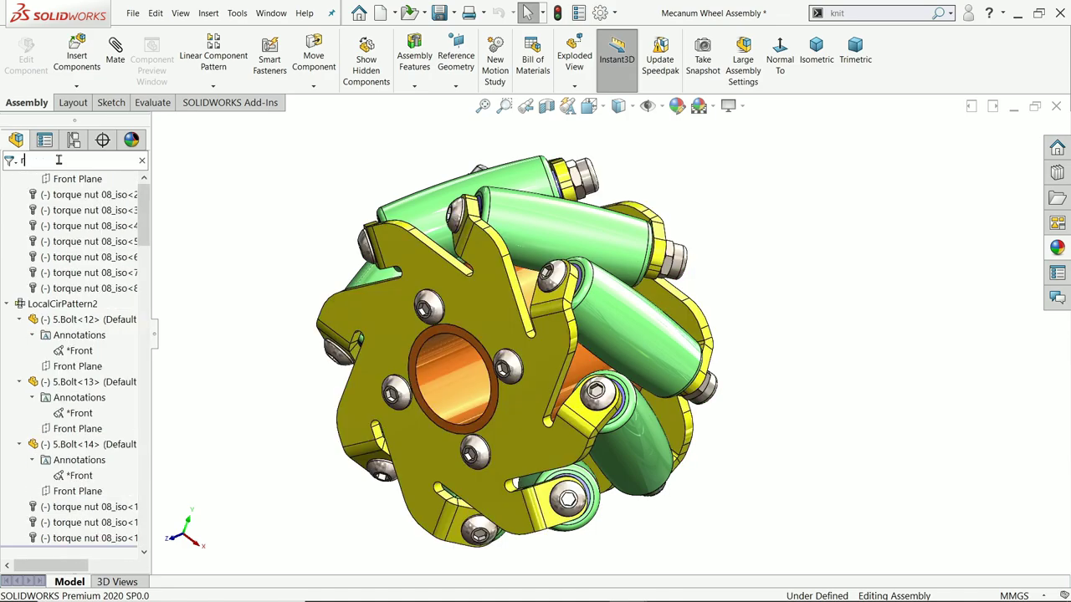
key(BackSpace)
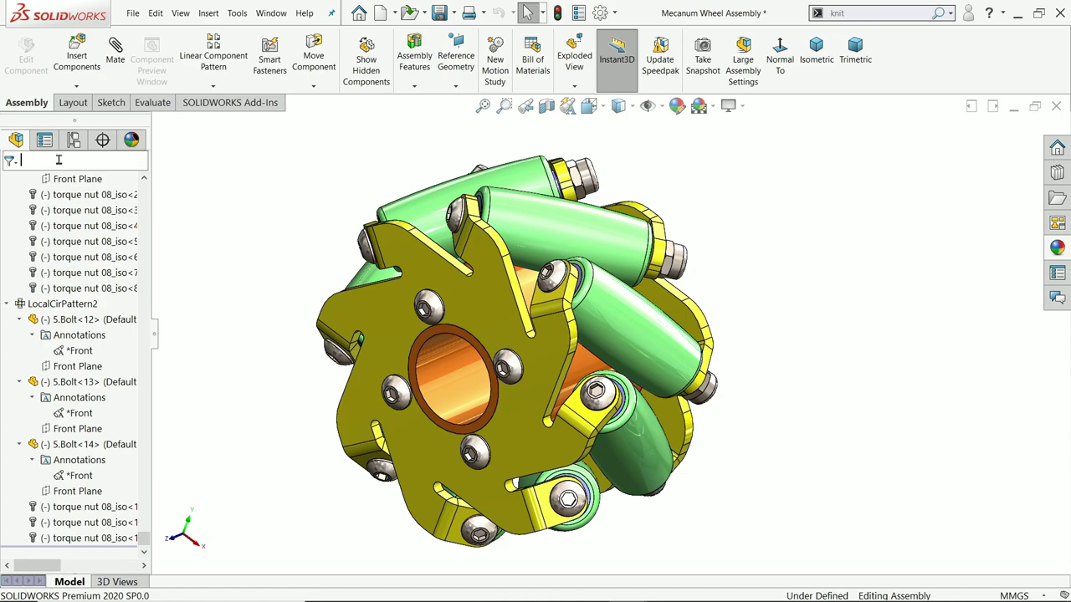
Step: Filter the tree by 'doubl' for double-chamfer items, then clear the filter
text(doubl)
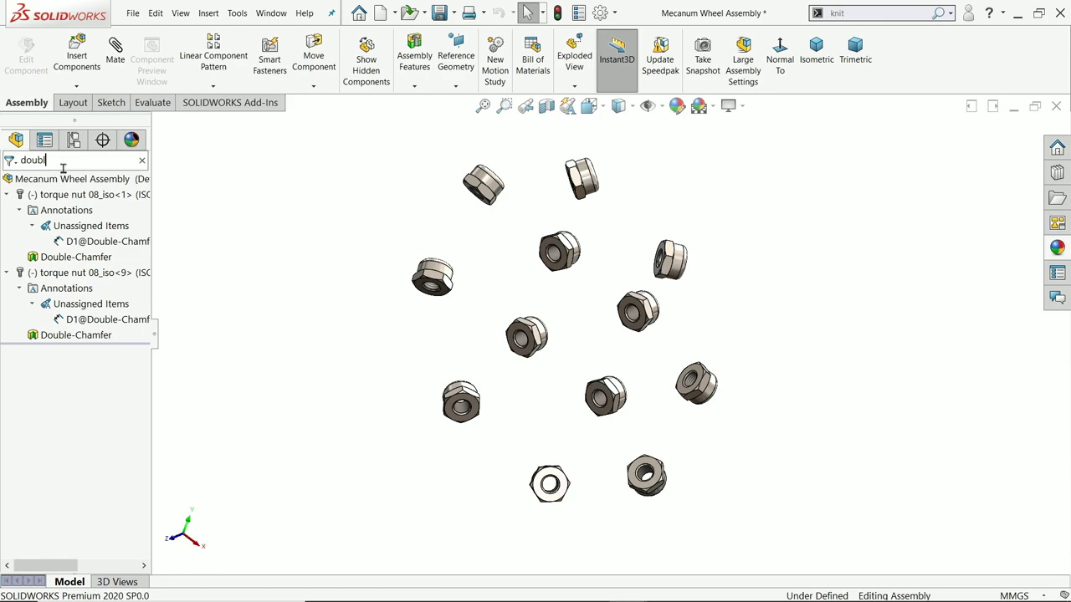
key(BackSpace)
key(BackSpace)
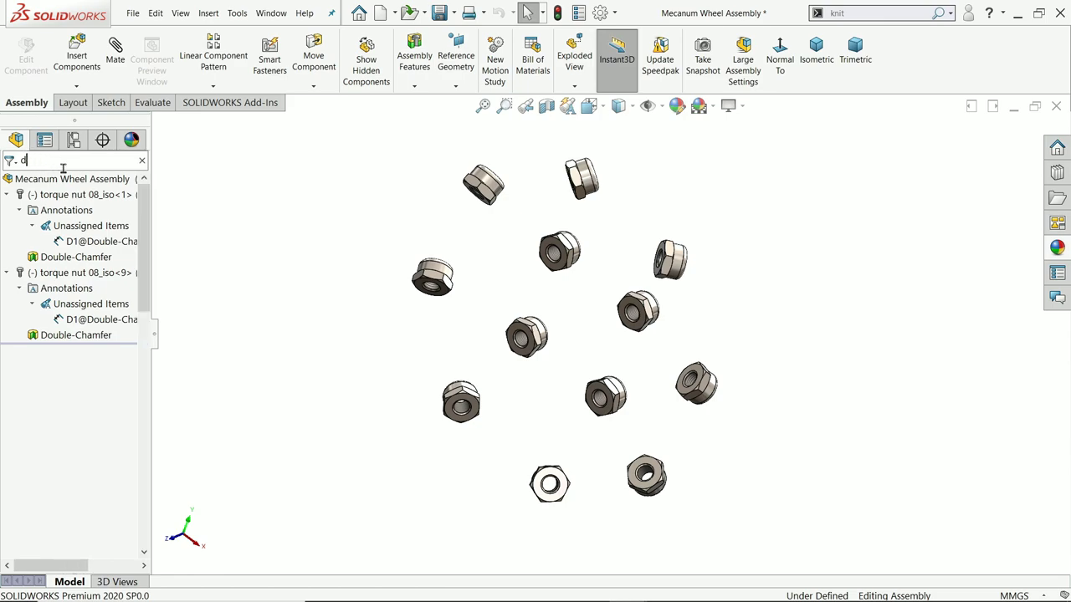
key(BackSpace)
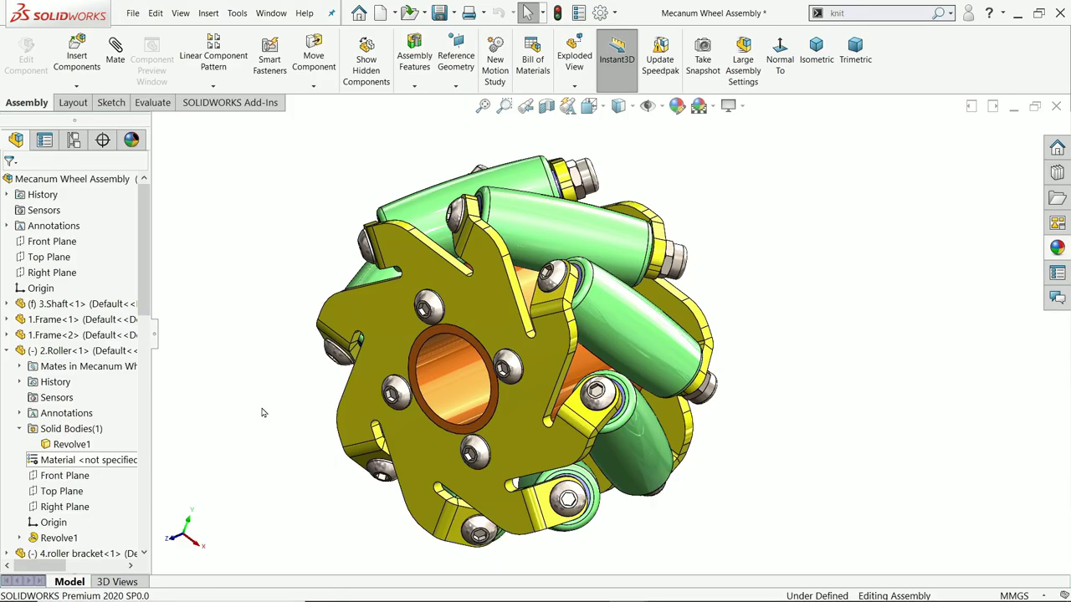
Step: Collapse the 4.roller bracket<2> branch and the other expanded tree branches
scroll(51, 413, down, 15)
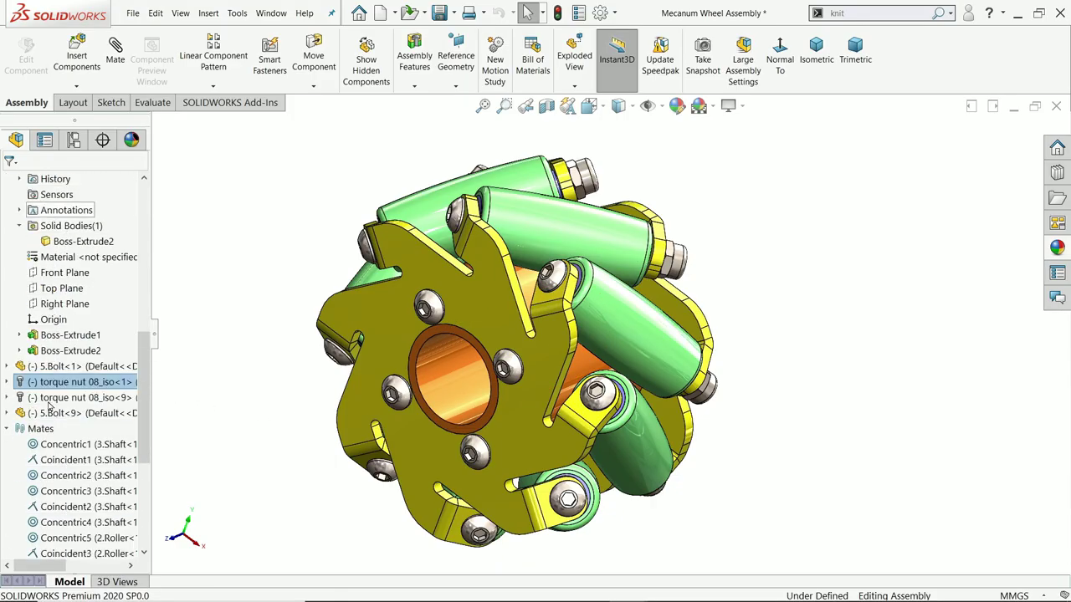
scroll(55, 420, up, 12)
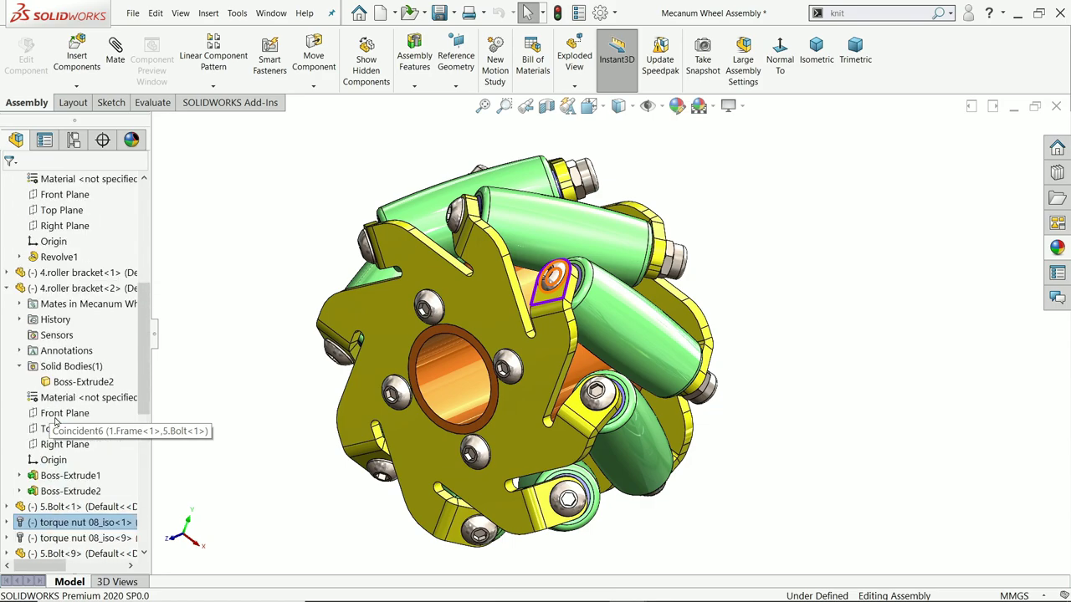
click(7, 335)
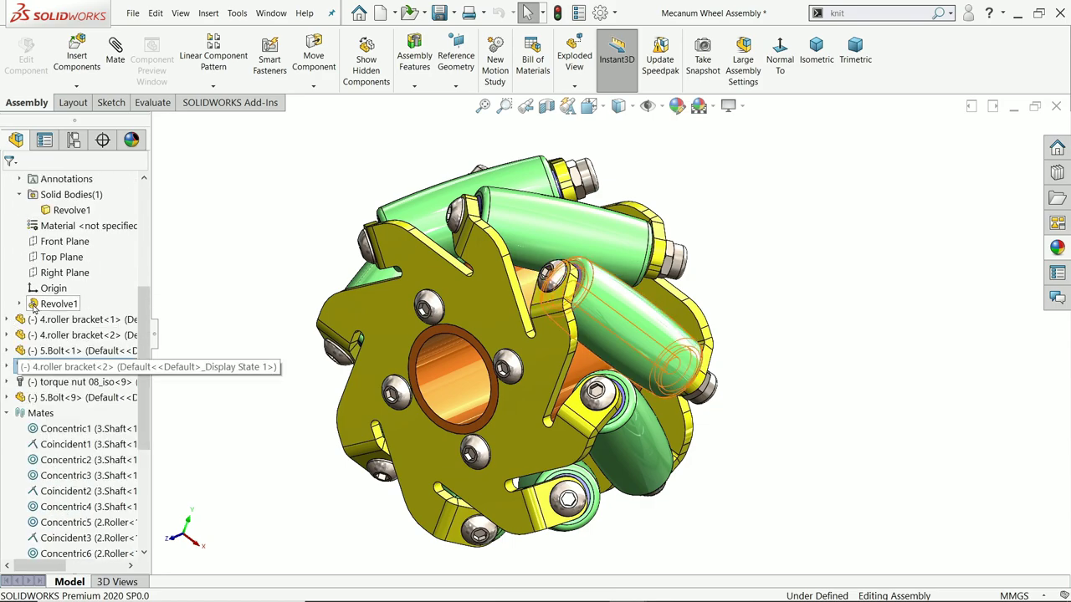
scroll(75, 419, up, 3)
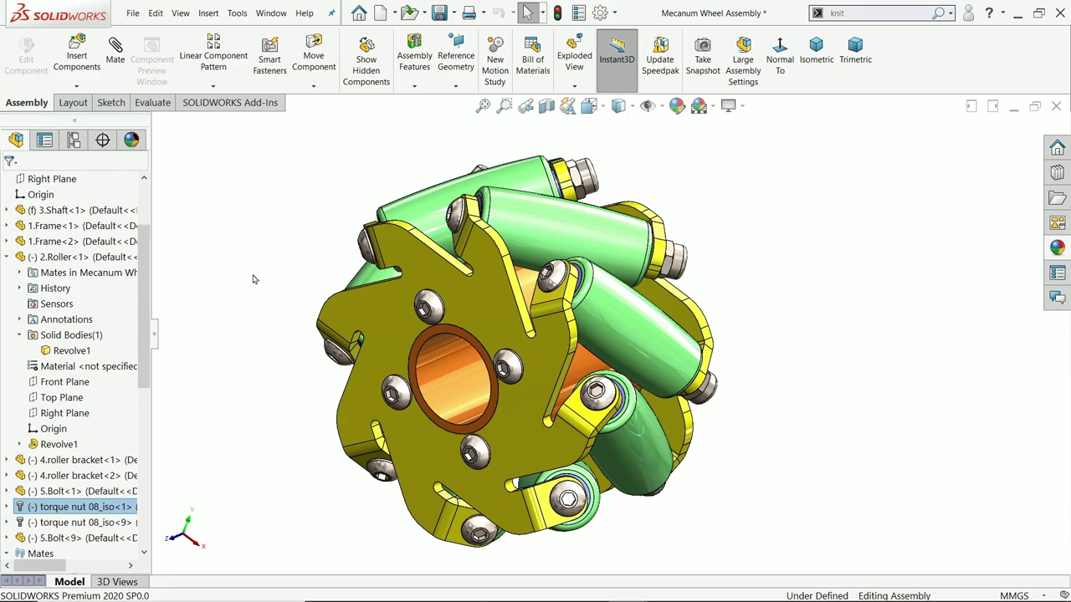
key(shift+c)
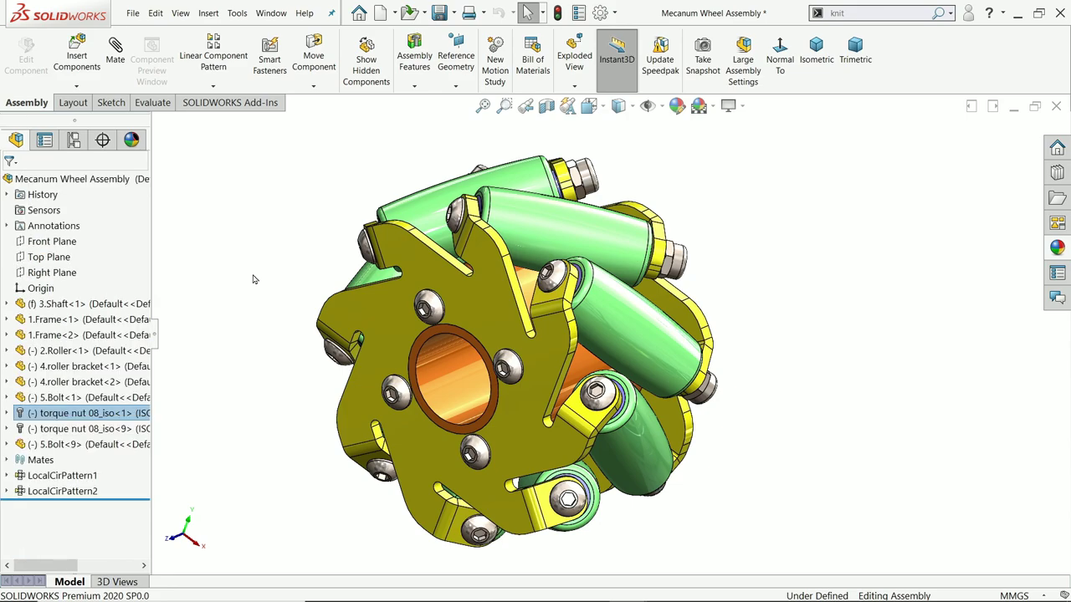
Step: Expand LocalCirPattern2, torque nut 08_iso<1> and 1.Frame<2> in the tree
click(8, 493)
click(8, 365)
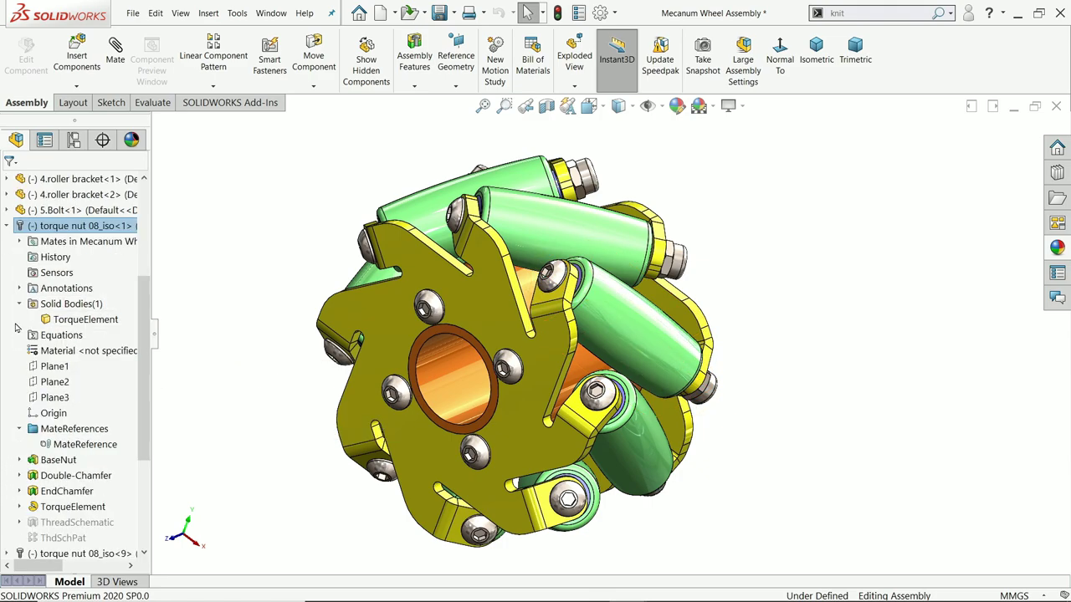
scroll(10, 333, up, 4)
click(6, 335)
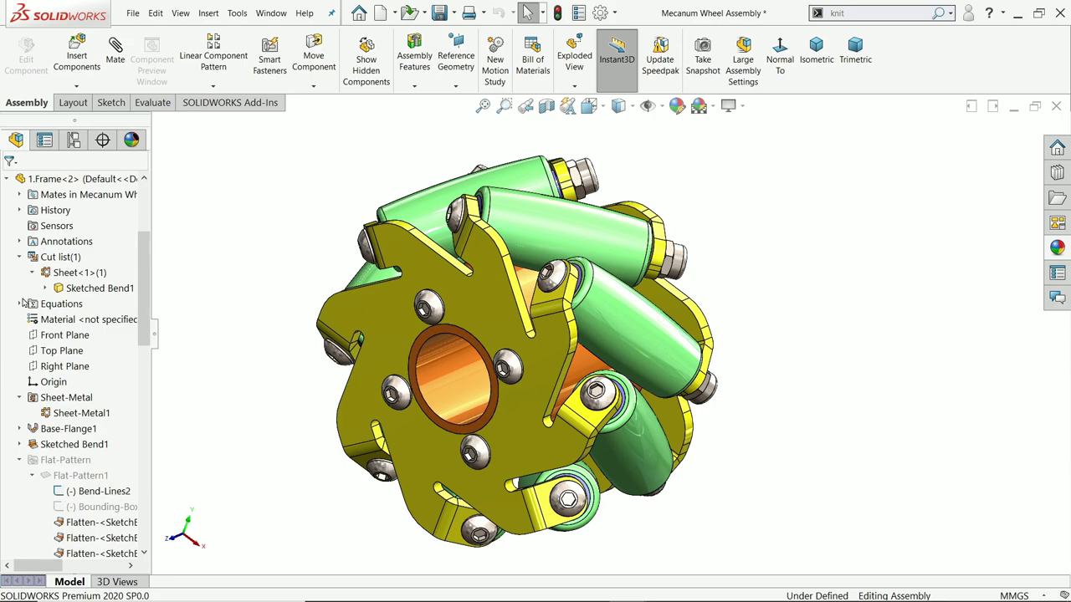
scroll(28, 290, up, 3)
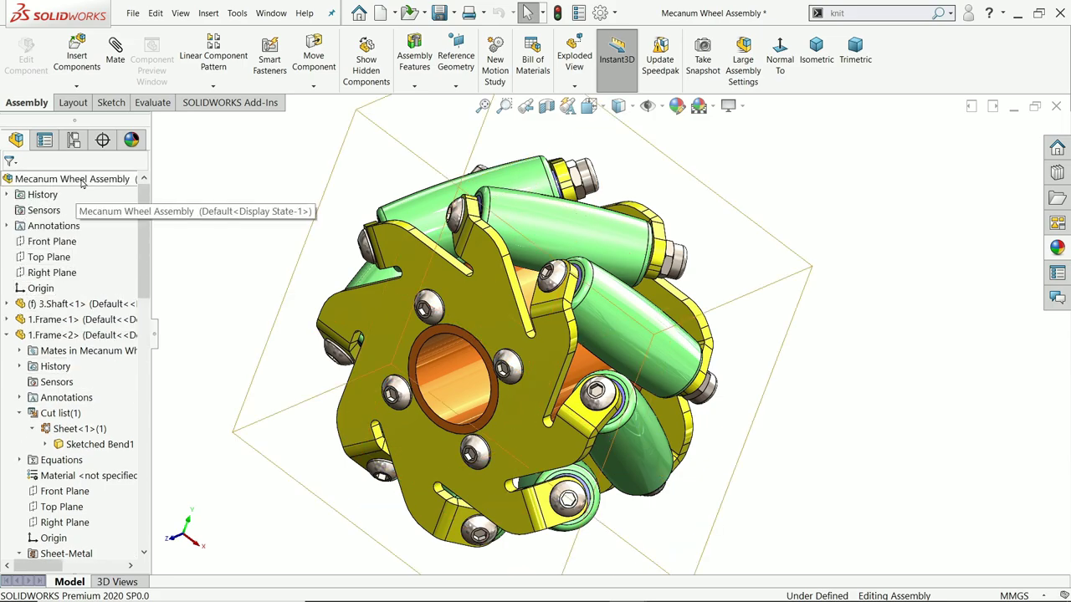
Step: Collapse all branches with Collapse Items from the Mecanum Wheel Assembly root menu
right_click(82, 182)
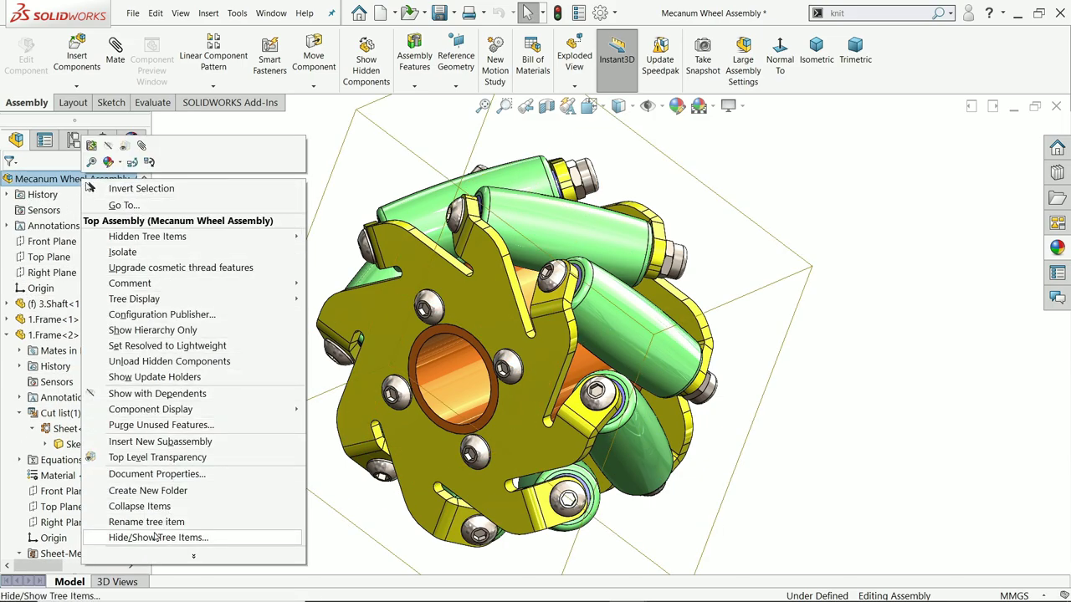
click(192, 557)
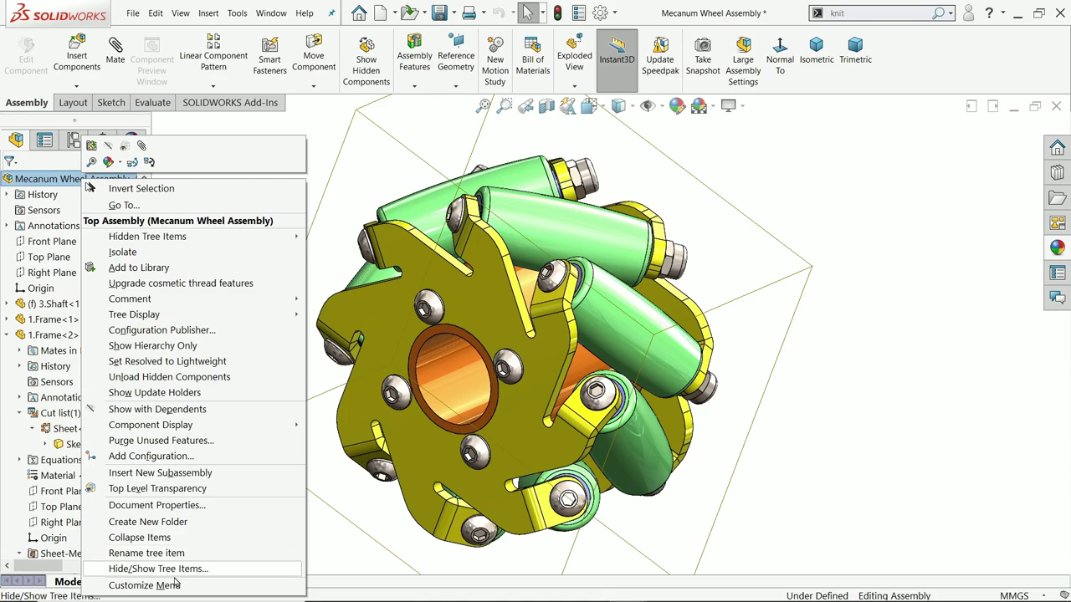
click(164, 539)
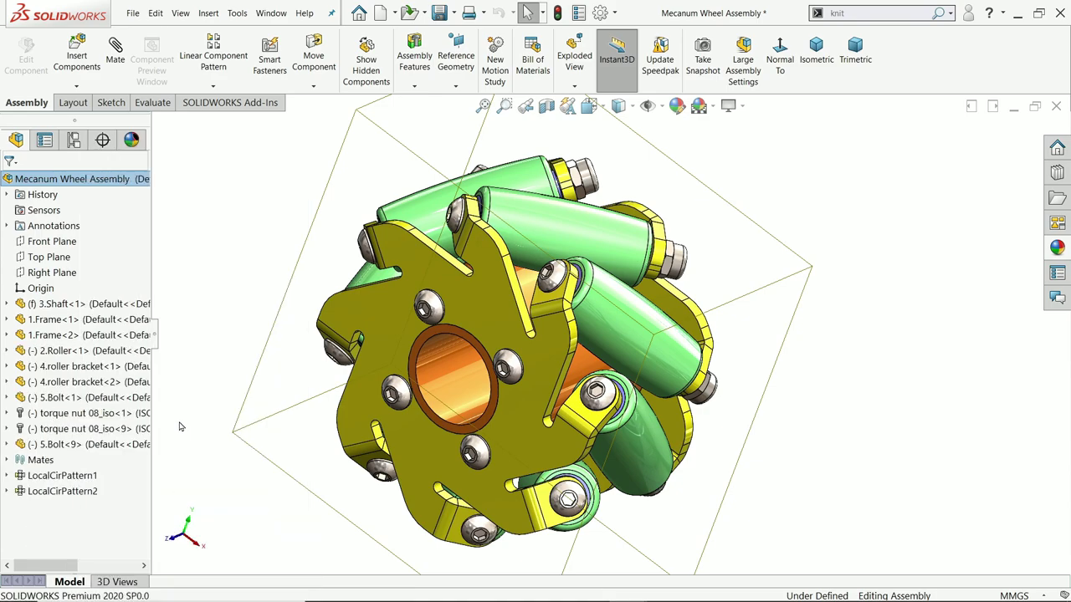
Step: Expand 4.roller bracket<1>, then collapse the whole tree again with Shift+C
click(7, 367)
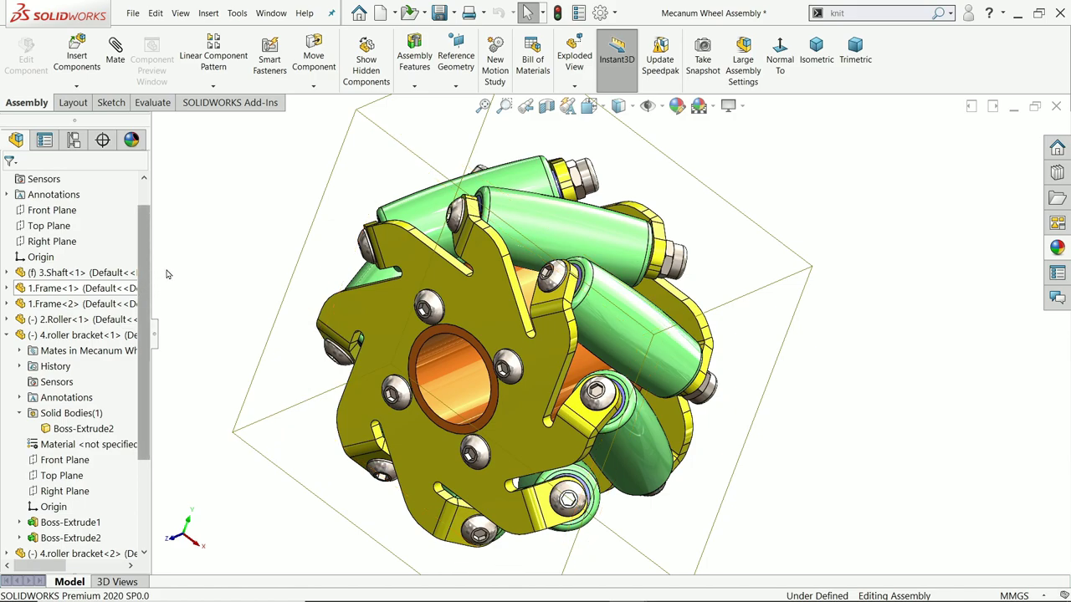
key(shift+c)
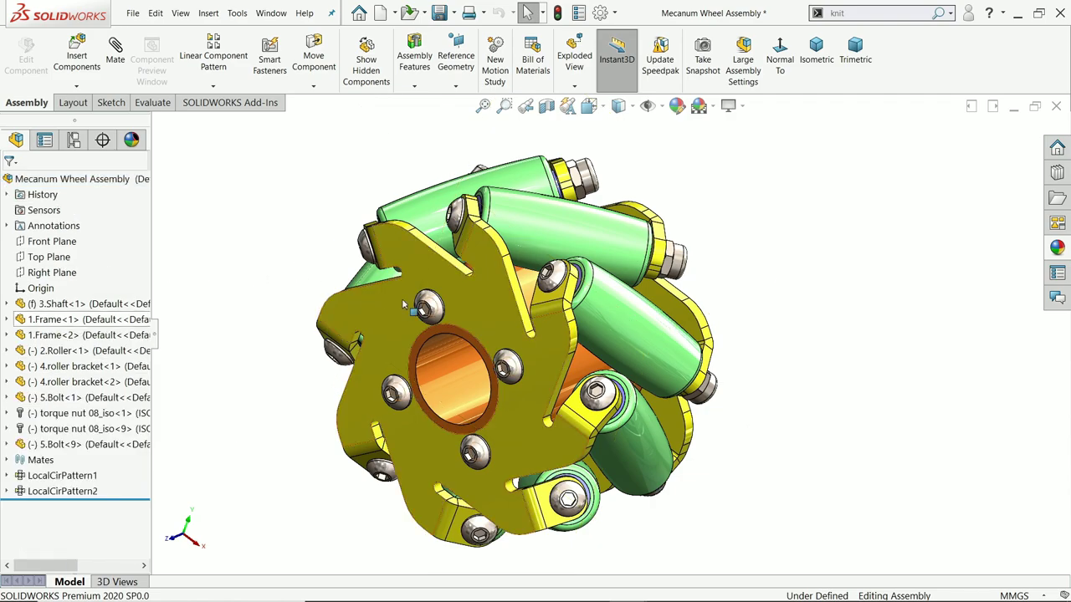
scroll(519, 267, up, 3)
scroll(537, 369, down, 2)
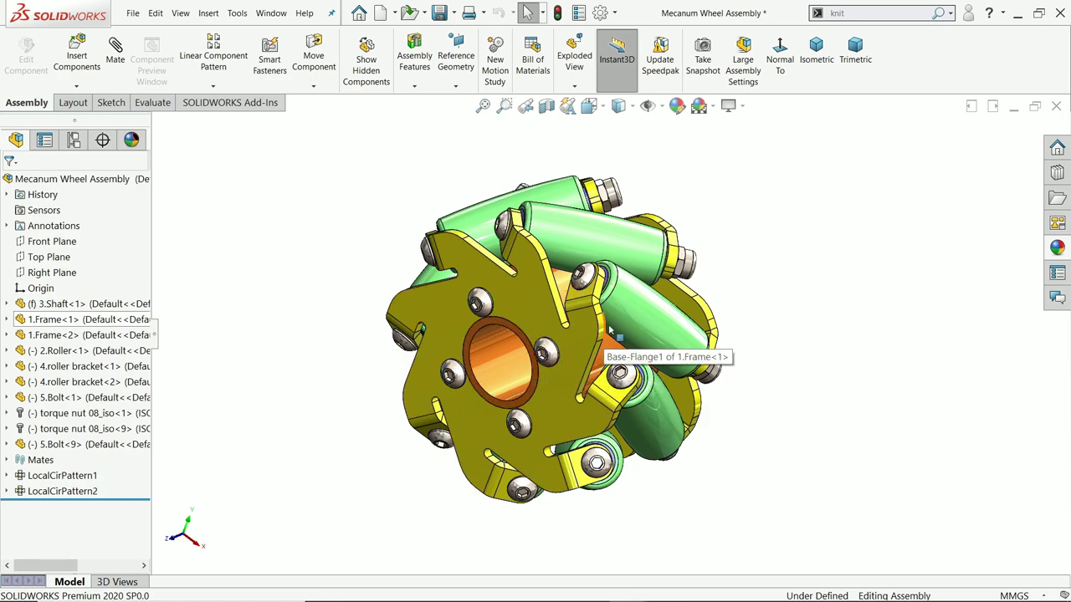
scroll(610, 332, down, 2)
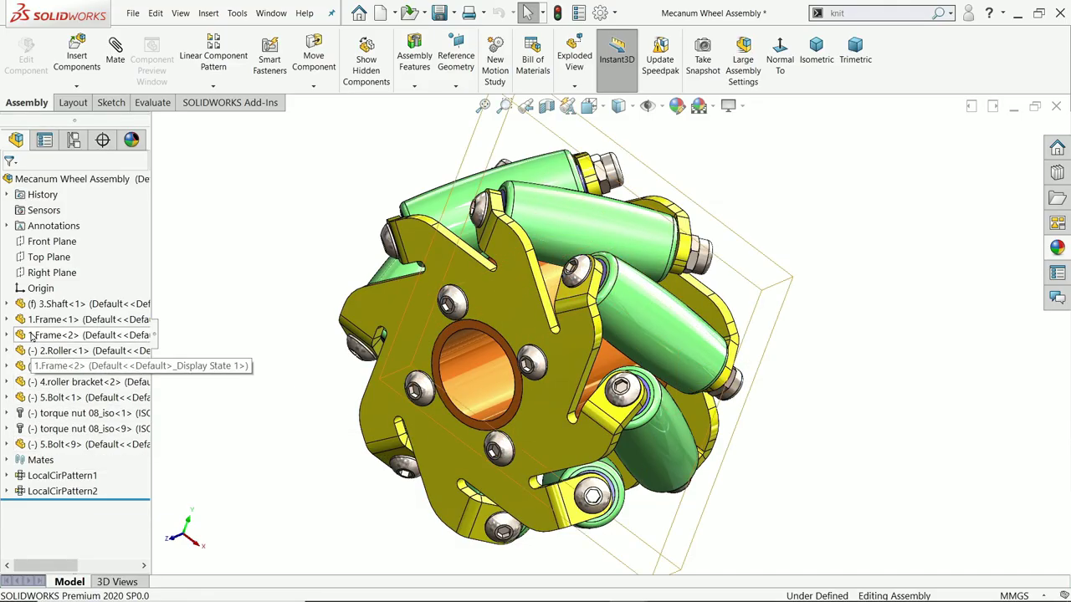
Step: Put torque nut 08_iso<1> and 08_iso<9> into a new folder named 'nut' and expand it
click(31, 416)
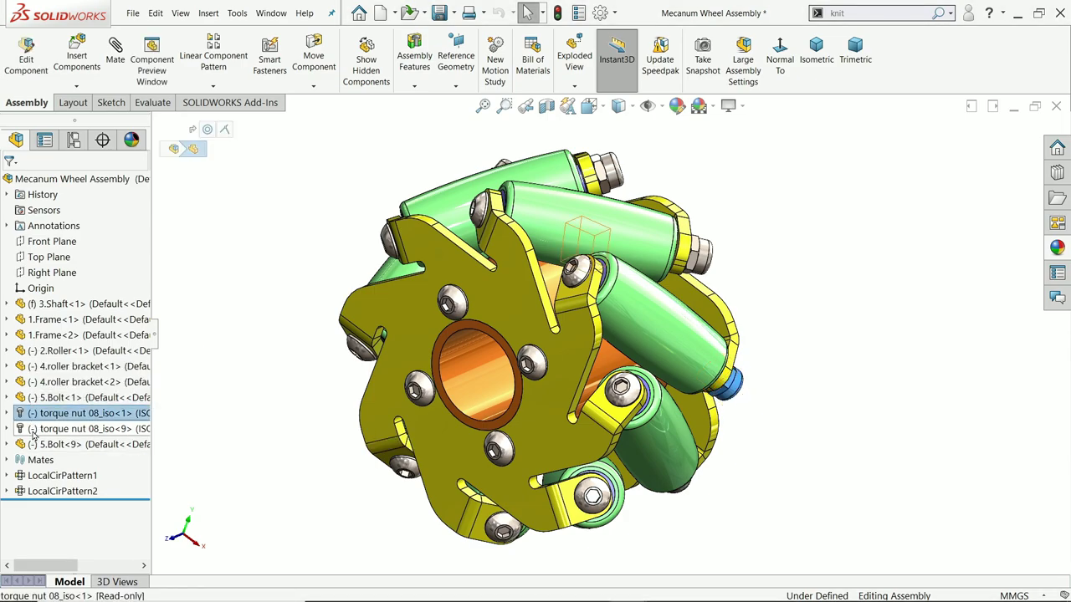
ctrl+click(34, 429)
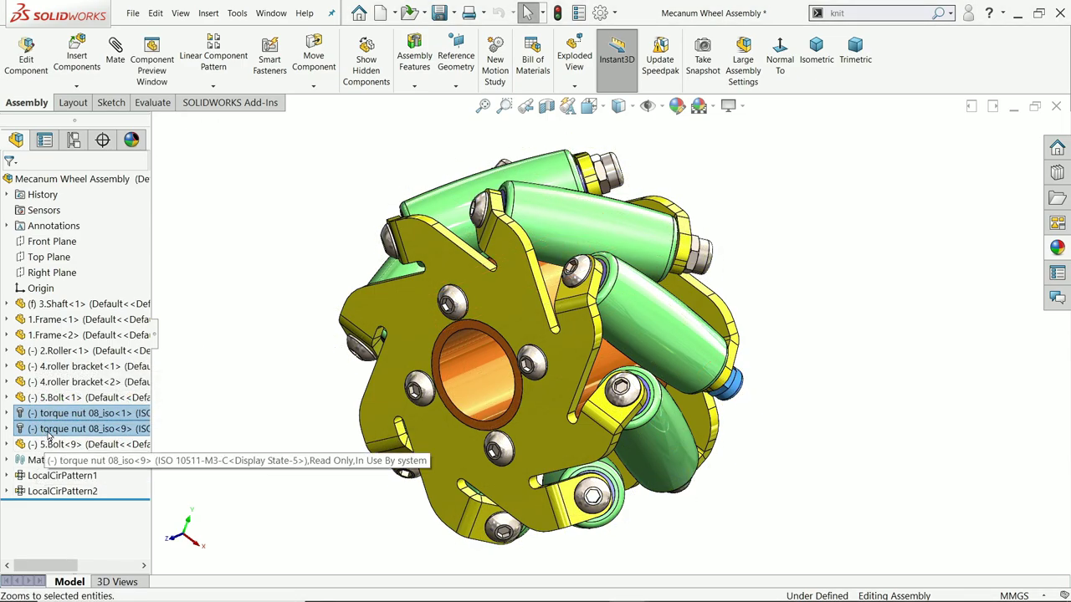
right_click(48, 435)
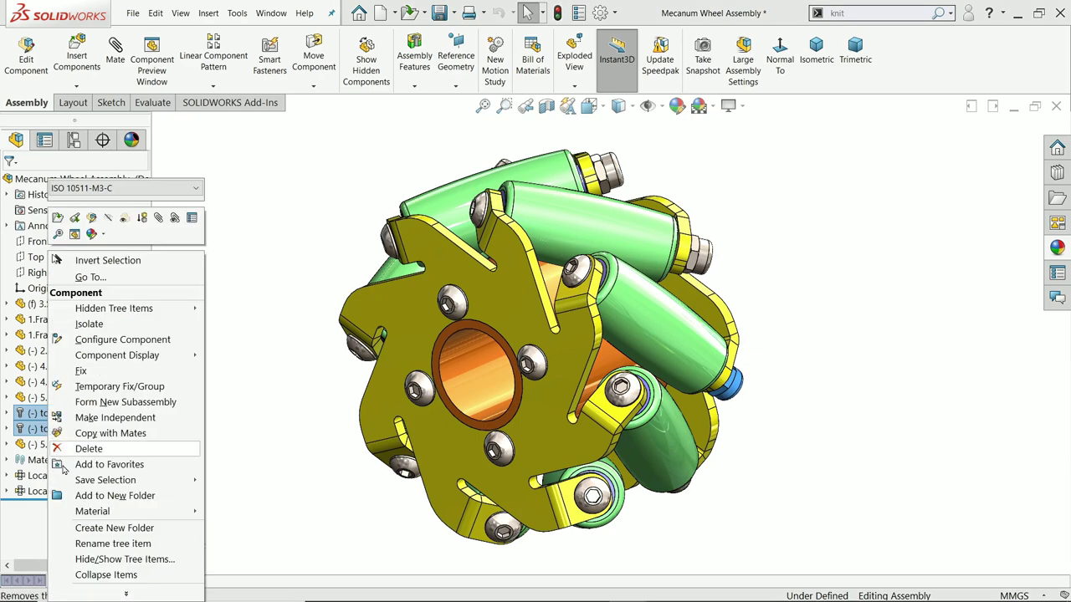
click(96, 496)
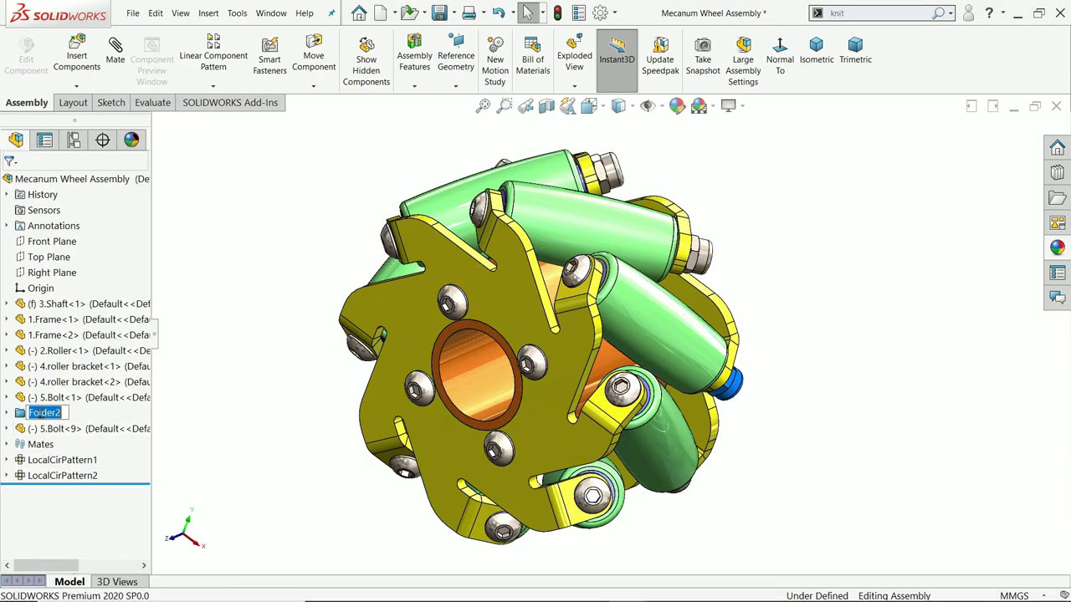
text(nut)
key(Return)
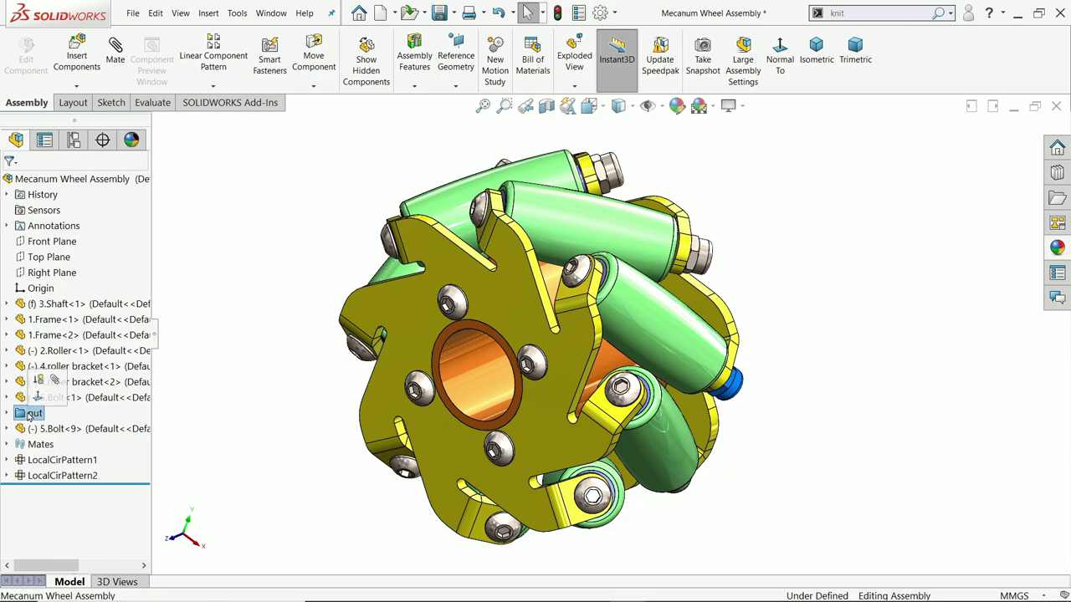
click(9, 413)
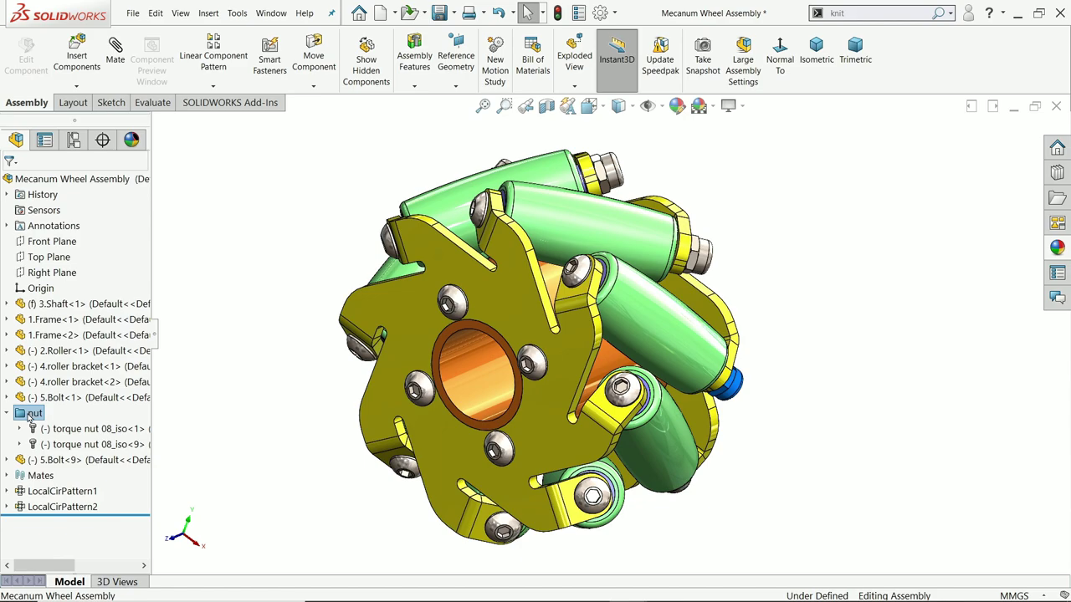
click(31, 414)
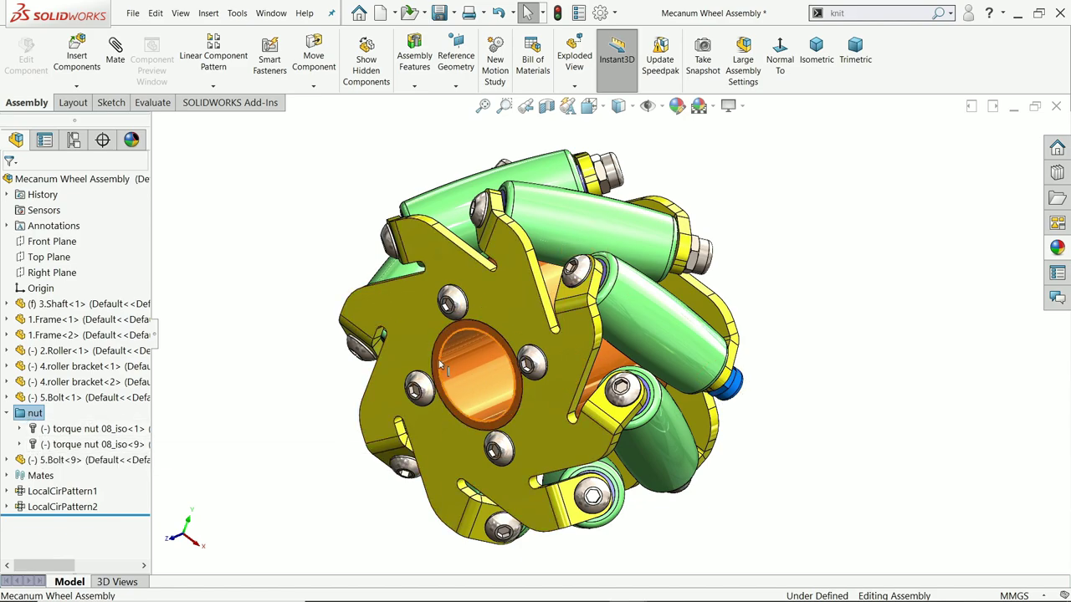
Step: Multi-select 3.Shaft<1>, both frames, the roller, roller brackets and bolt in the tree
click(43, 307)
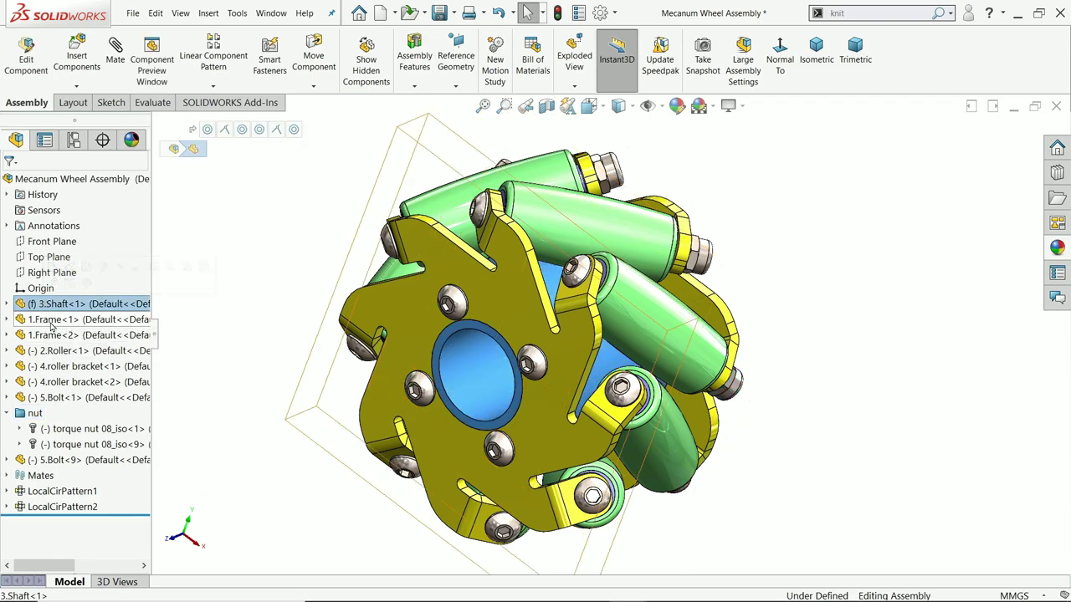
ctrl+click(52, 322)
ctrl+click(52, 335)
ctrl+click(52, 352)
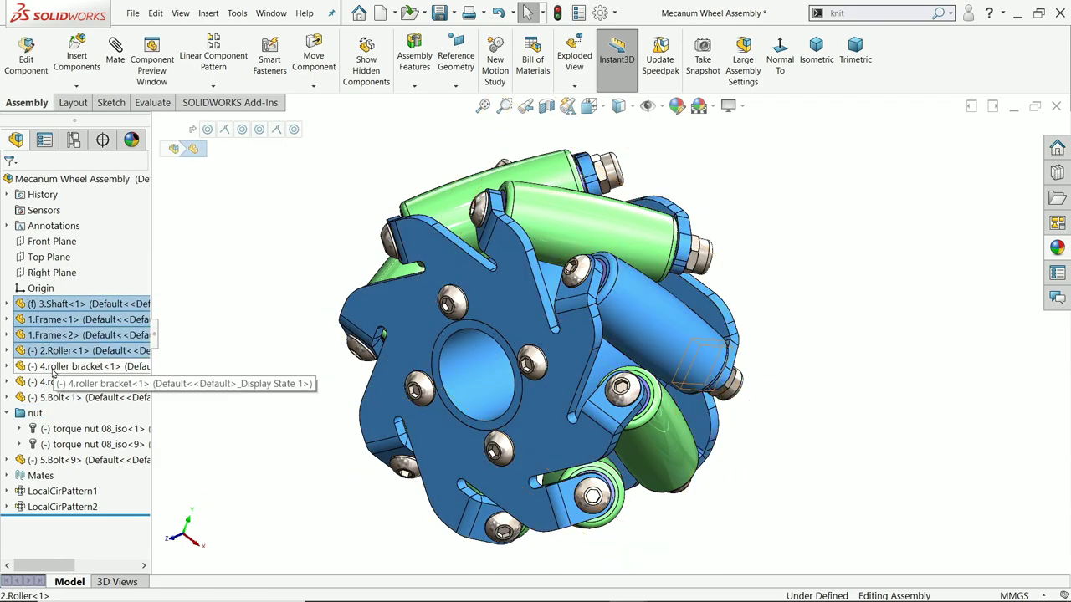
shift+click(51, 381)
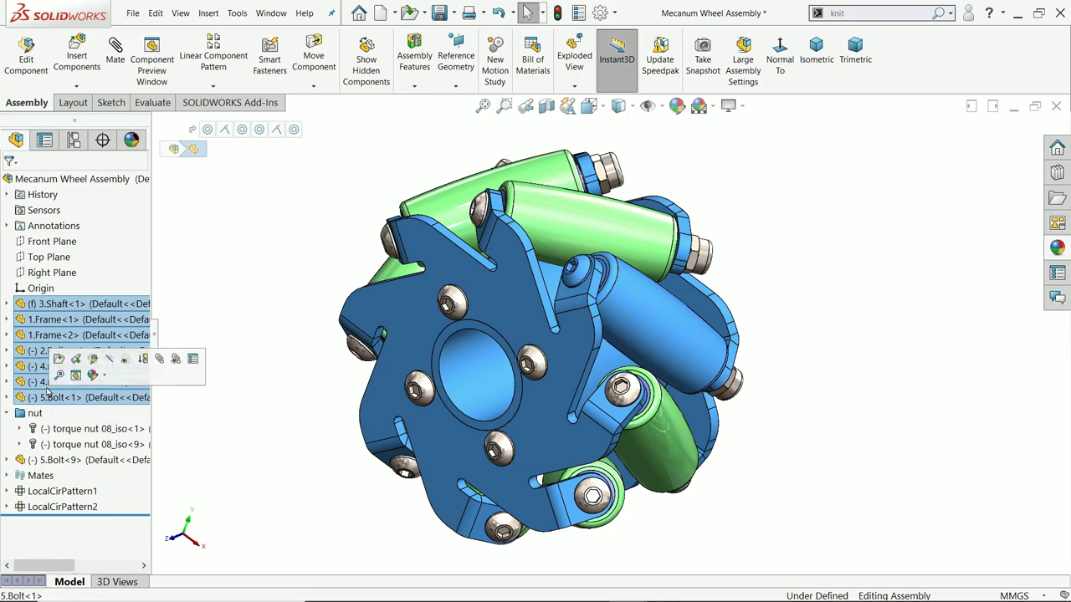
Step: Add the selection to a new folder named 'part', then collapse the part and nut folders
right_click(48, 387)
click(114, 495)
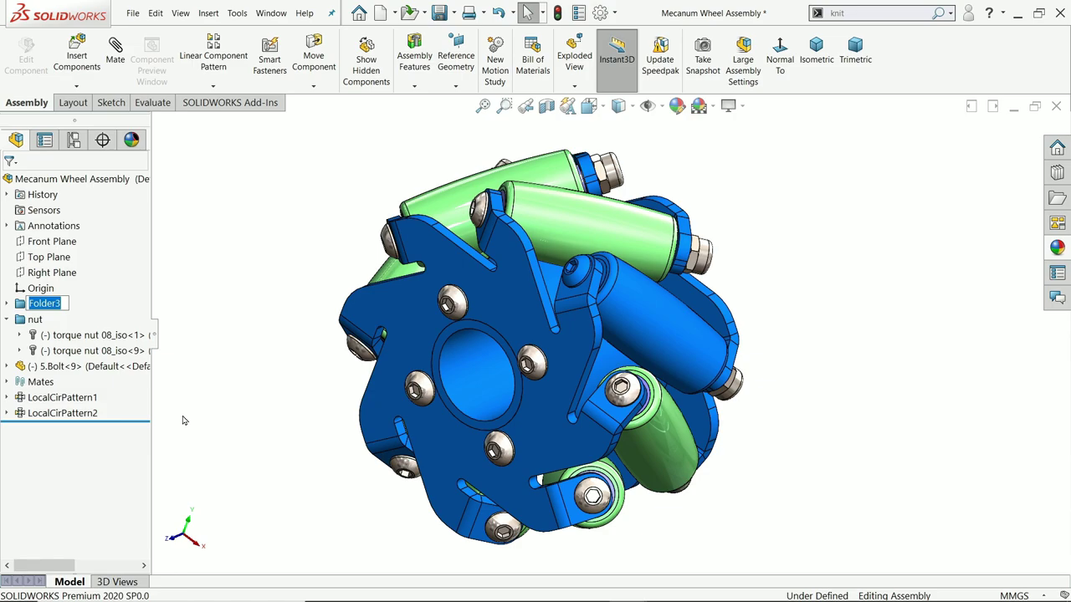
text(psrt)
text(art)
key(Return)
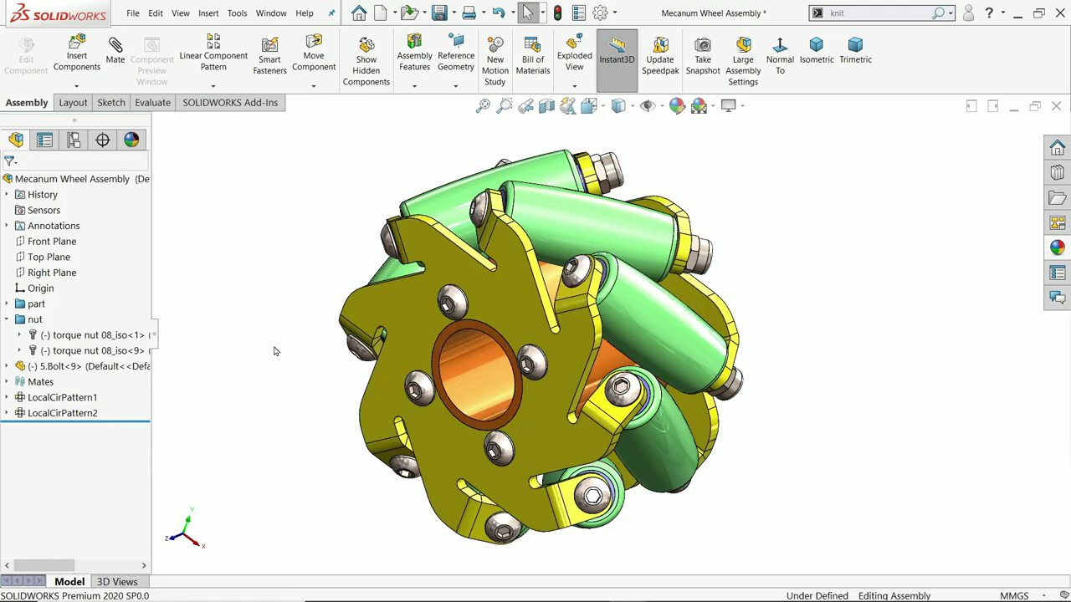
click(8, 305)
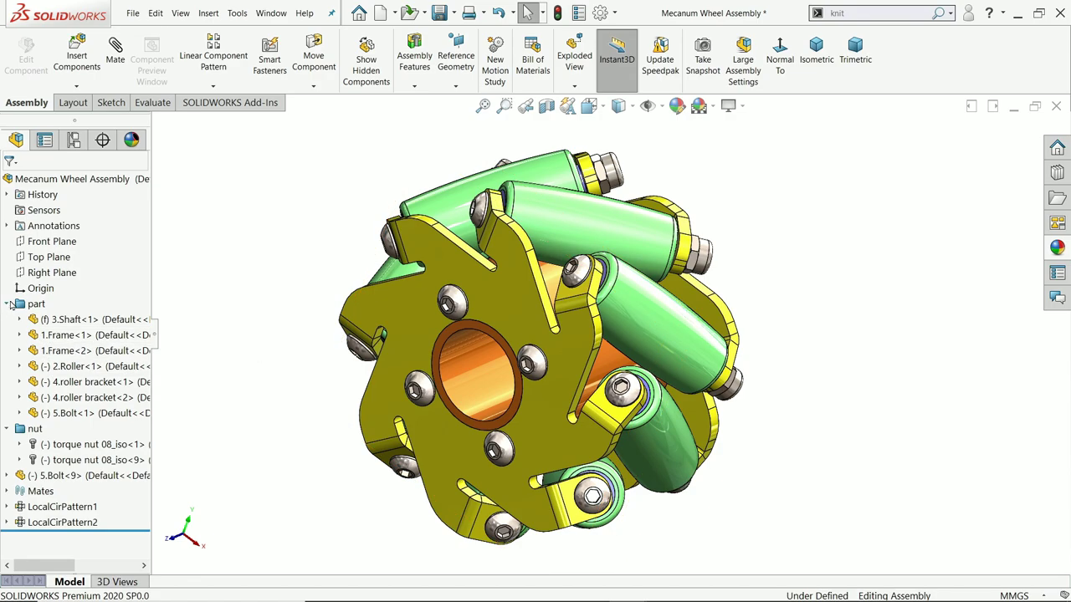
click(7, 305)
click(8, 320)
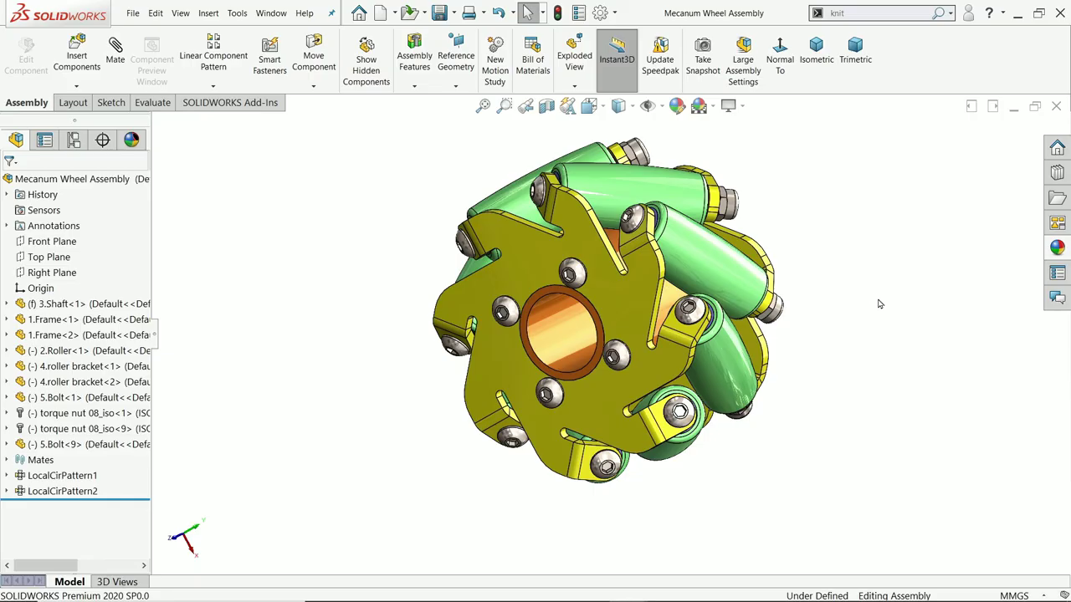
Step: Tilt the wheel assembly to a slightly new angle, zooming in and back out
middle_drag(877, 301, 784, 263)
scroll(781, 271, down, 2)
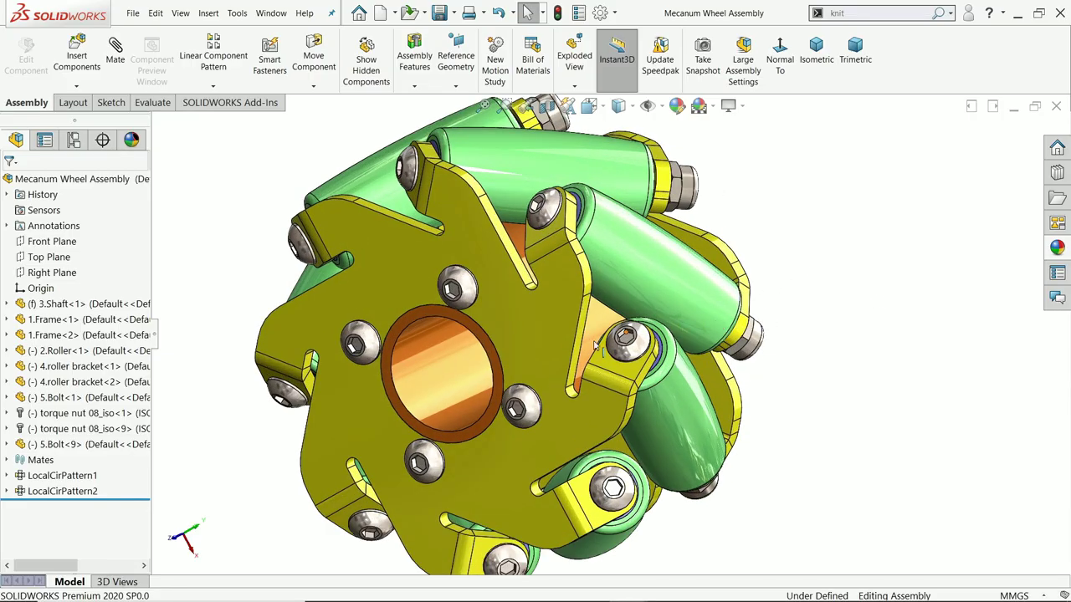
scroll(586, 345, up, 2)
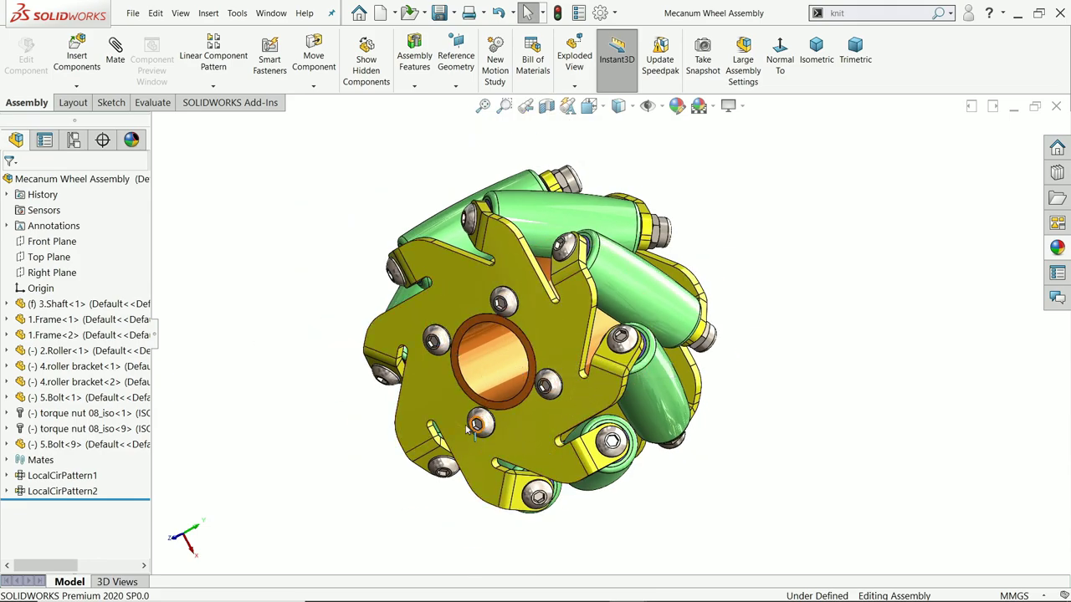
Step: Set the shaft bore as the rotation axis and spin the wheel around it in several drags
click(491, 350)
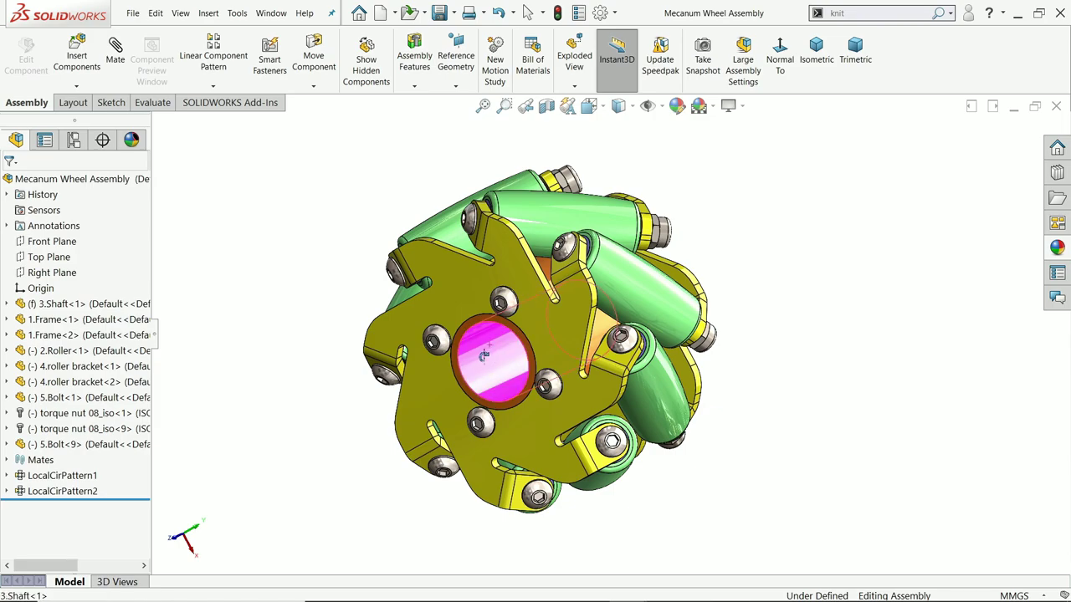
middle_drag(484, 356, 592, 514)
middle_drag(741, 443, 459, 516)
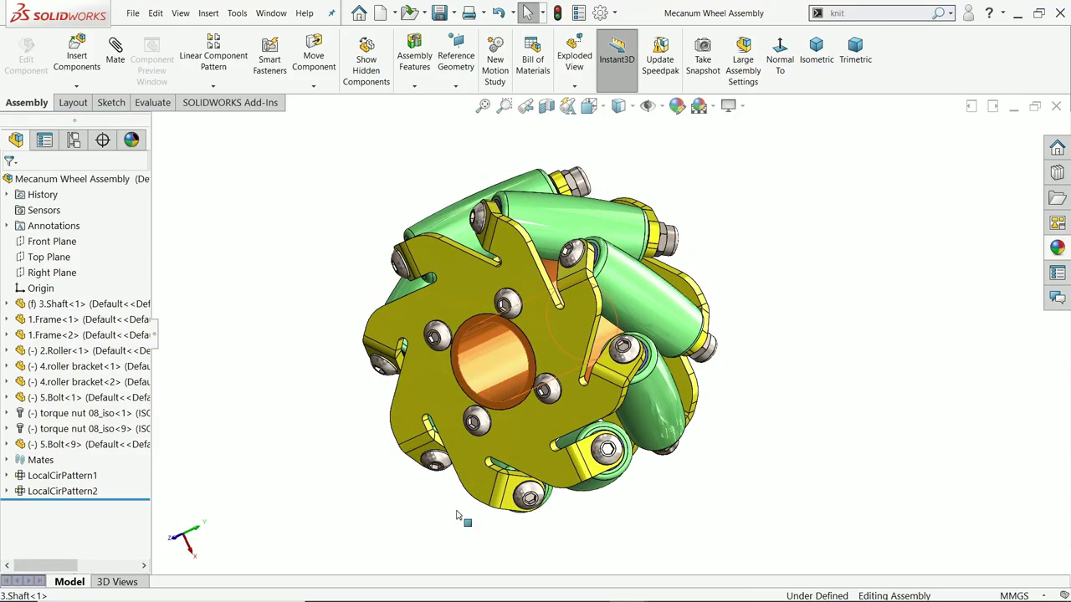
mouse_move(495, 365)
middle_down()
mouse_move(511, 374)
mouse_move(498, 361)
middle_up()
click(497, 360)
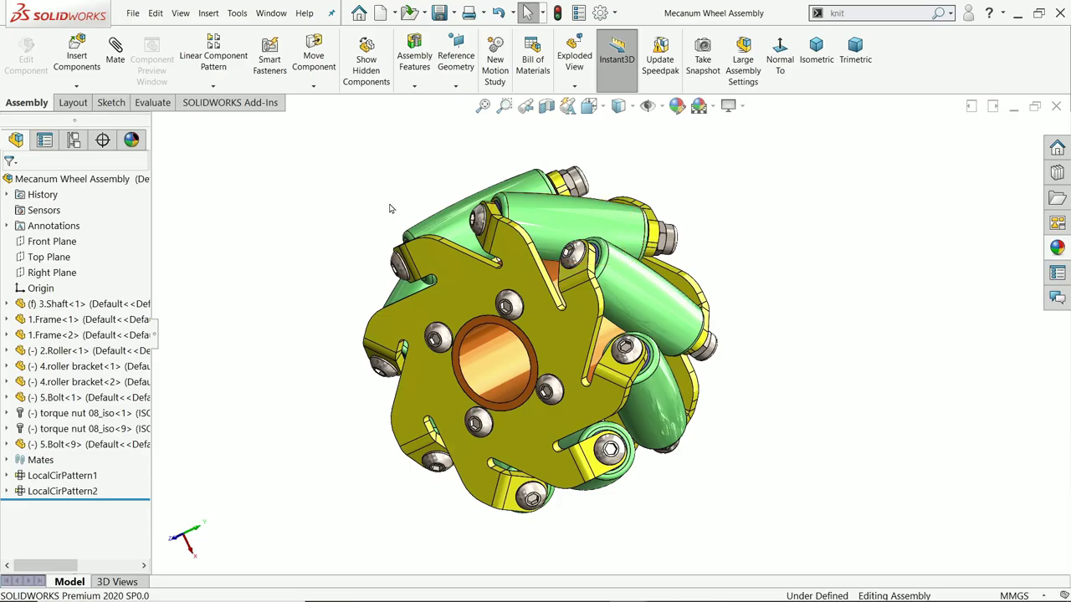
Step: Zoom onto a roller, fit the wheel to the view, zoom far out, then fit it again
scroll(389, 220, down, 6)
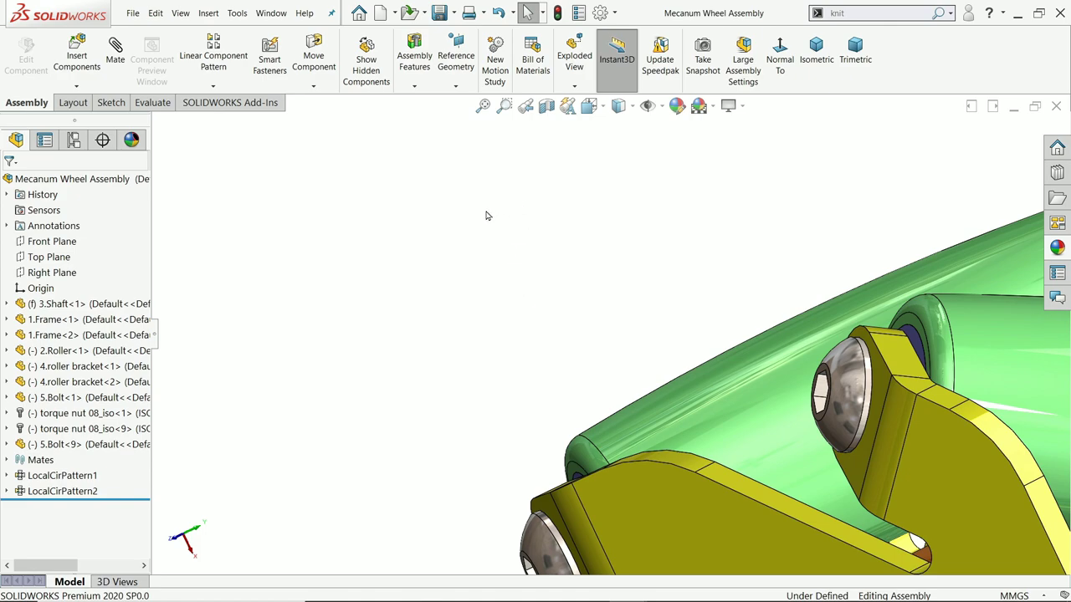
key(f)
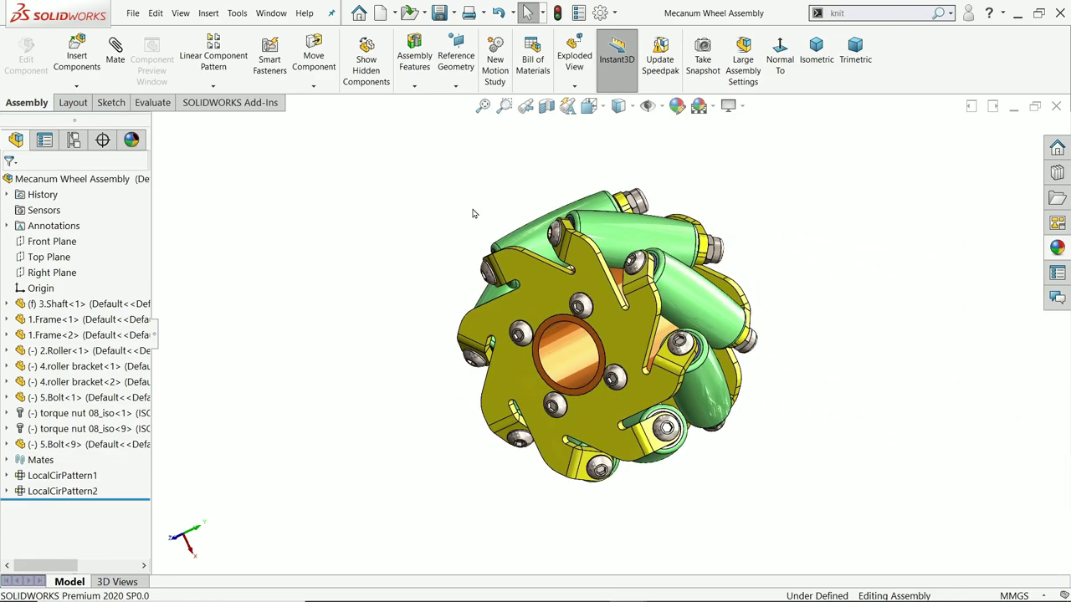
key(z)
key(z)
key(z)
key(z)
key(z)
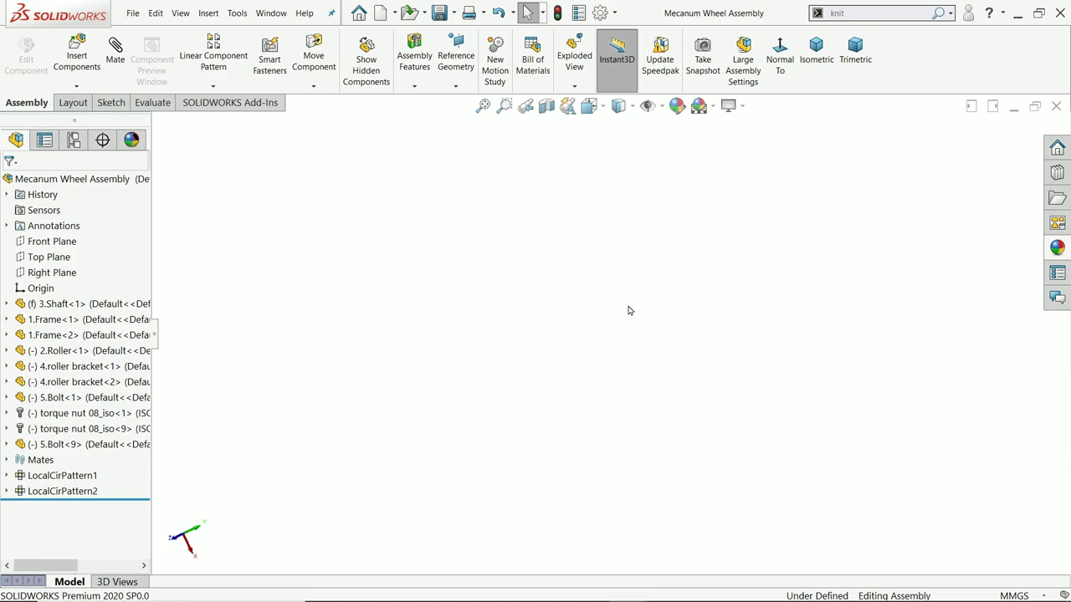
key(f)
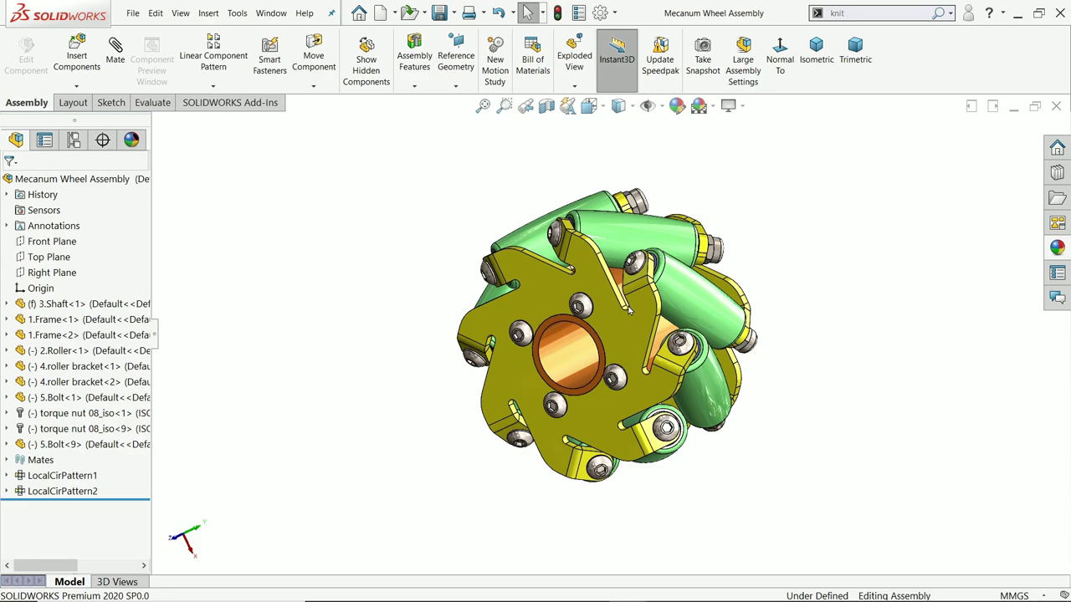
click(525, 108)
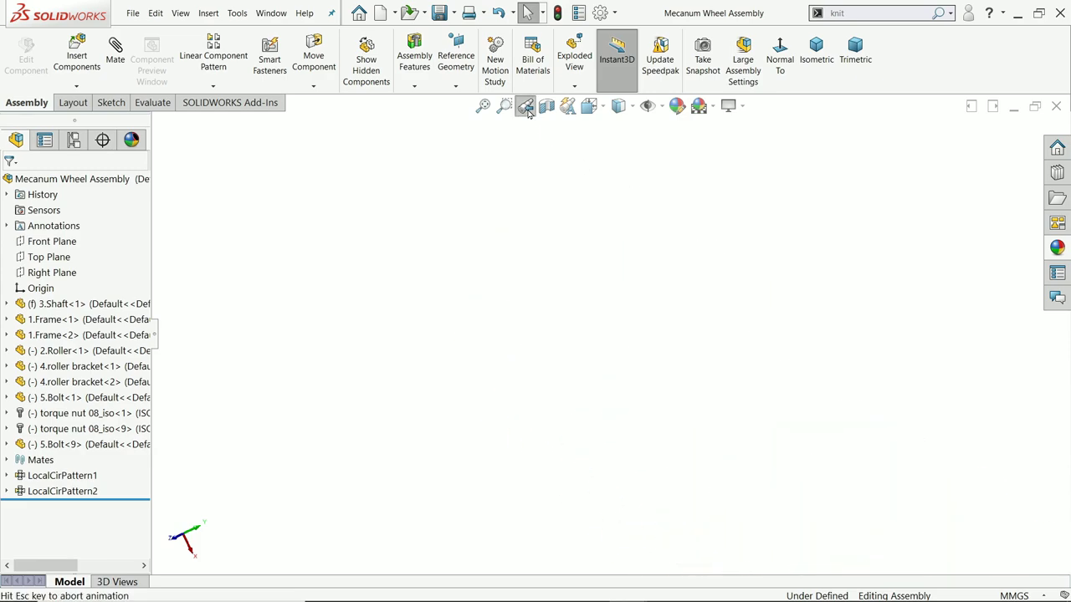
click(526, 107)
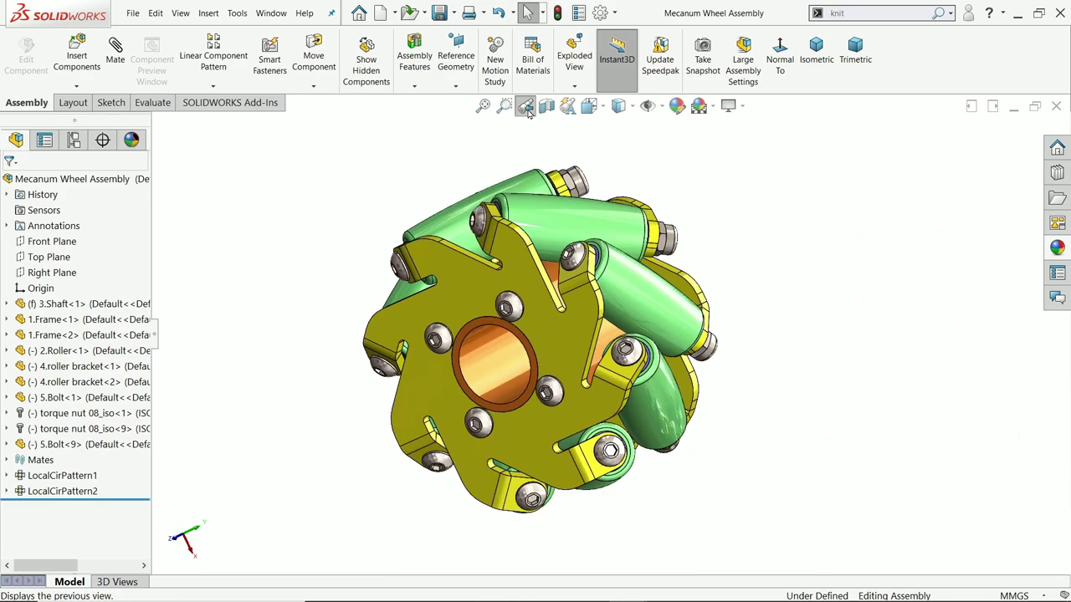
click(527, 110)
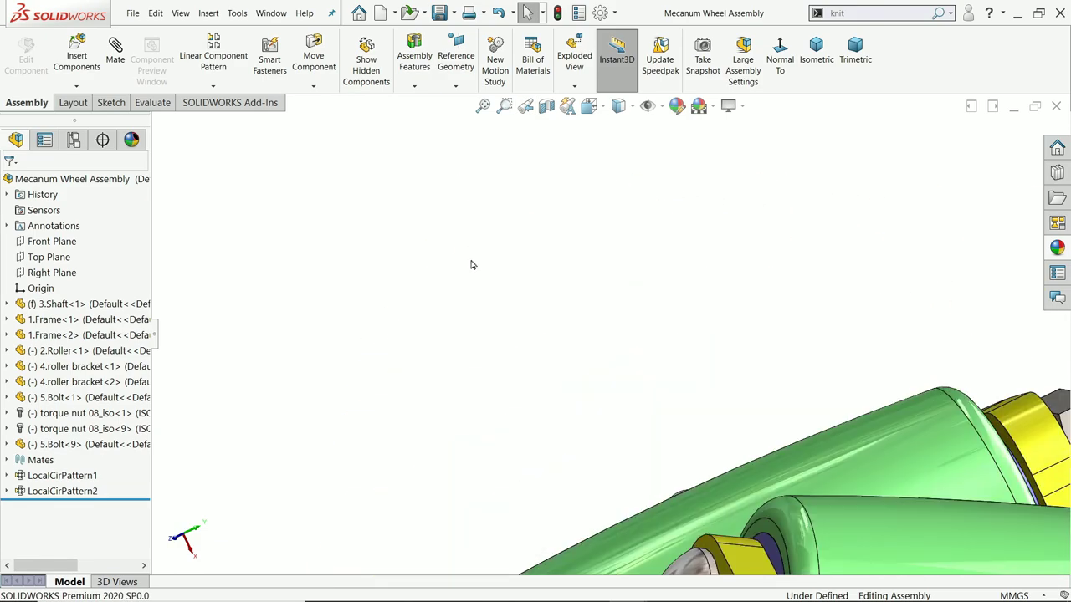
key(ctrl+shift+z)
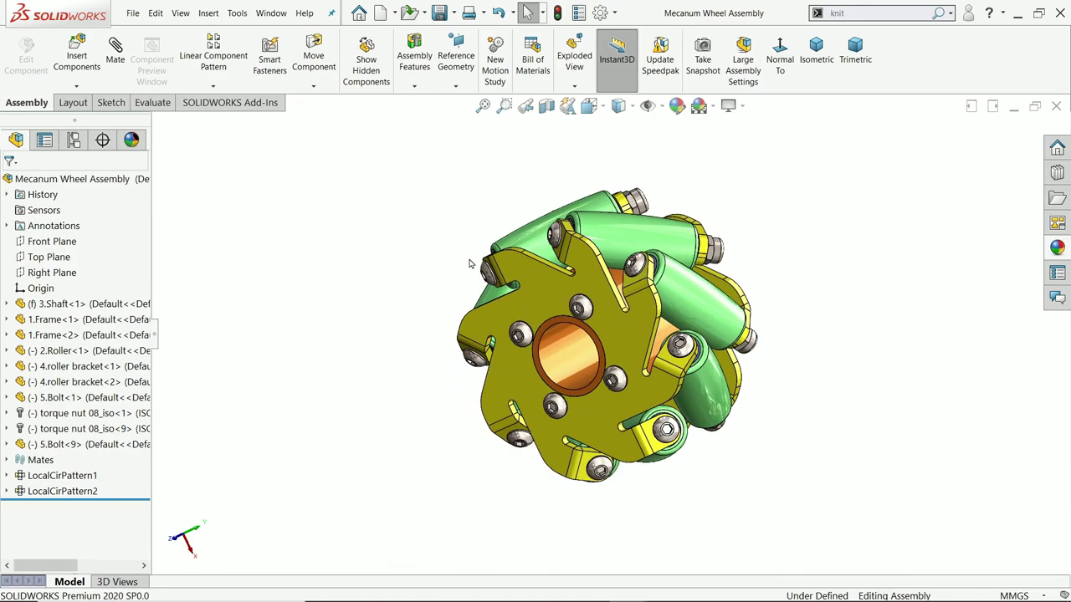
key(ctrl+shift+z)
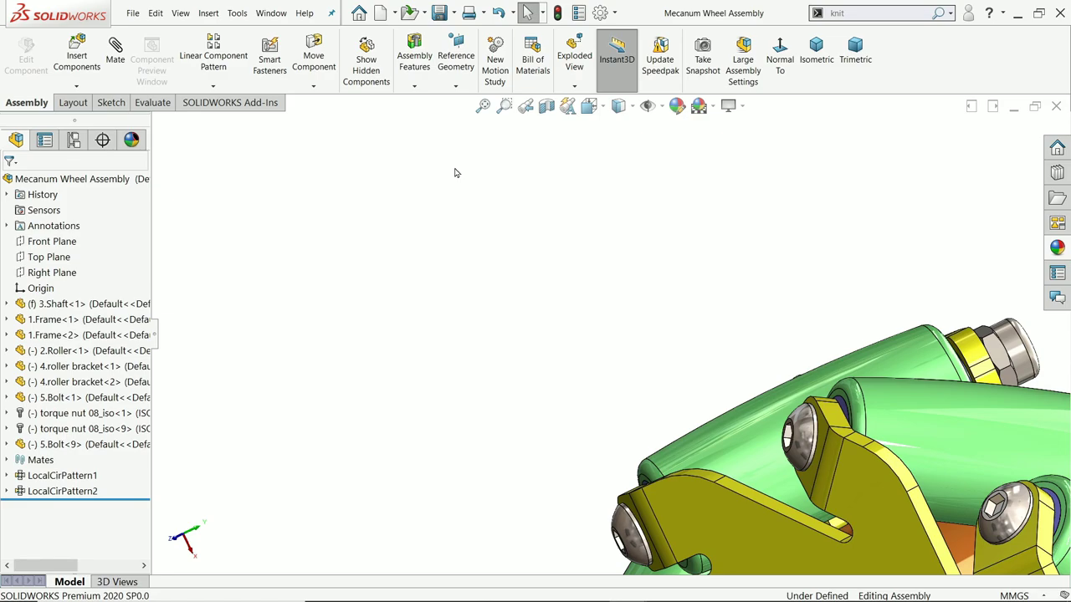
key(ctrl+shift+z)
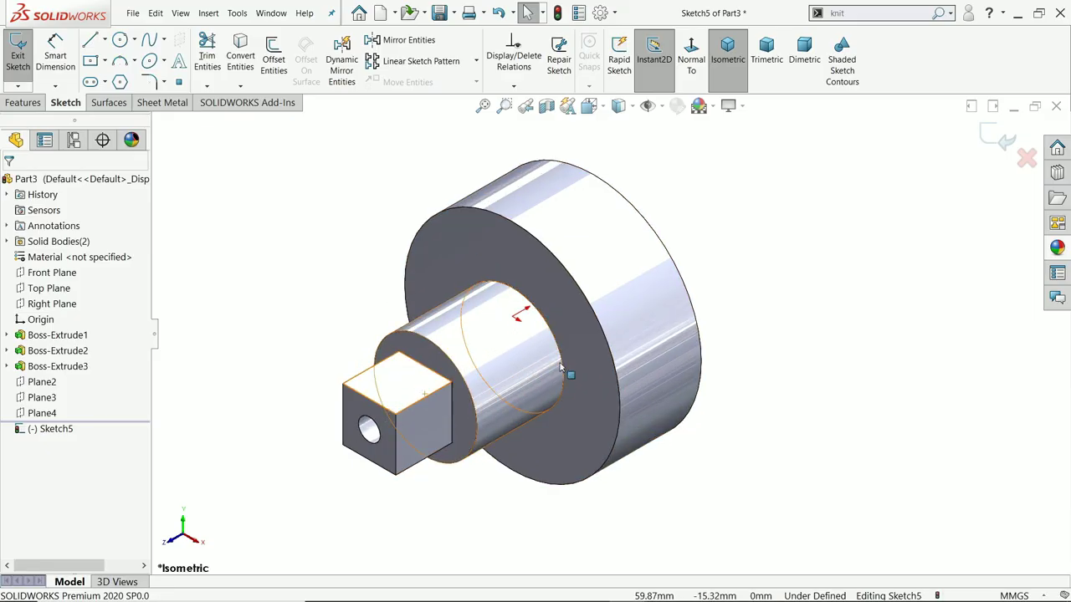
Step: Switch Sketch5 between Normal To, from both sides, and Isometric, then zoom onto the square boss
click(691, 59)
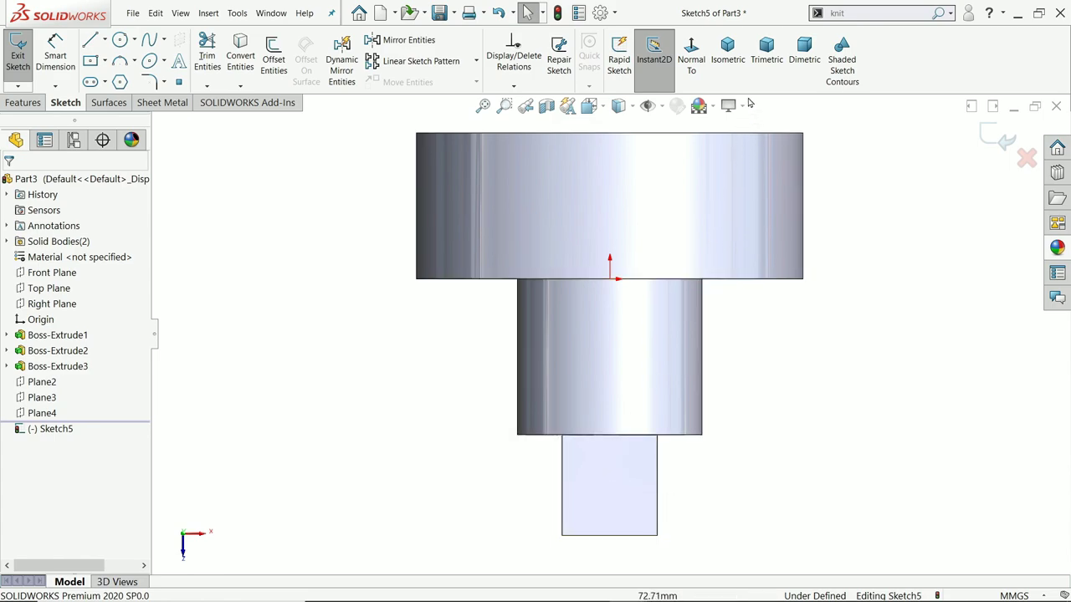
click(728, 60)
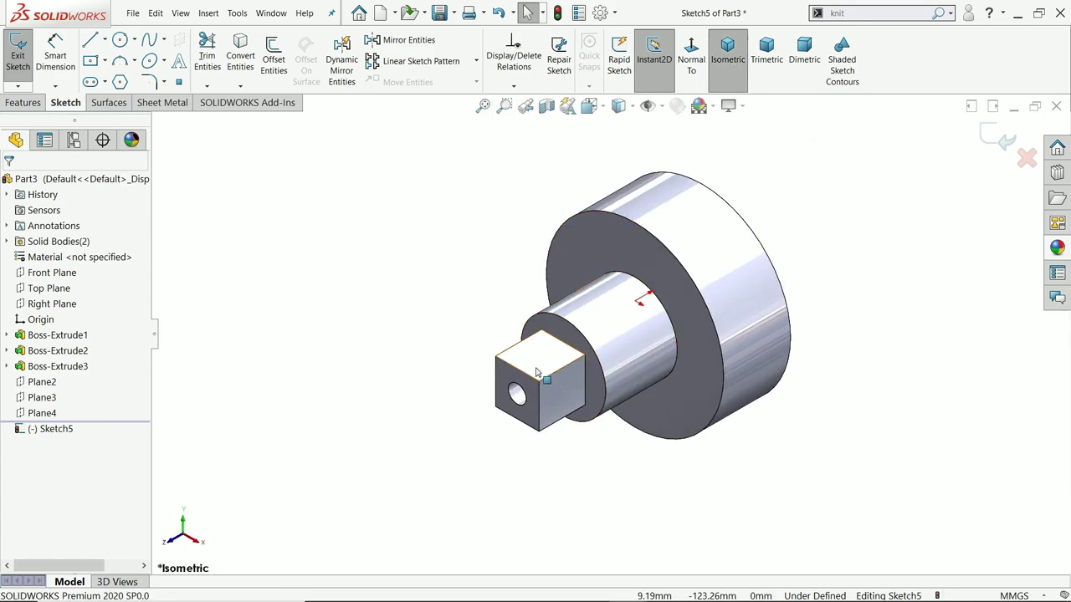
click(691, 69)
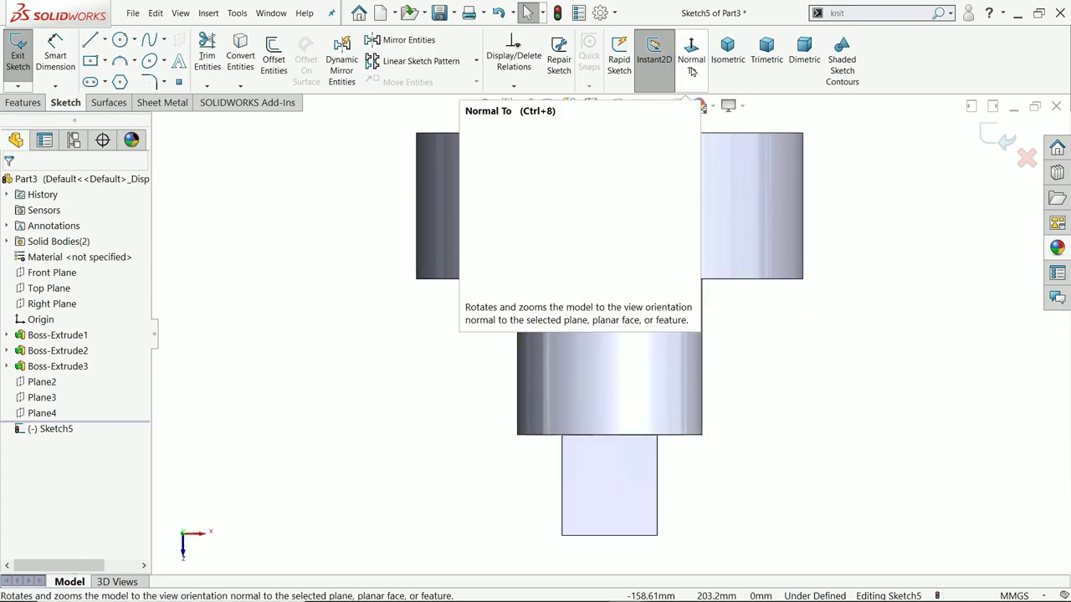
click(691, 69)
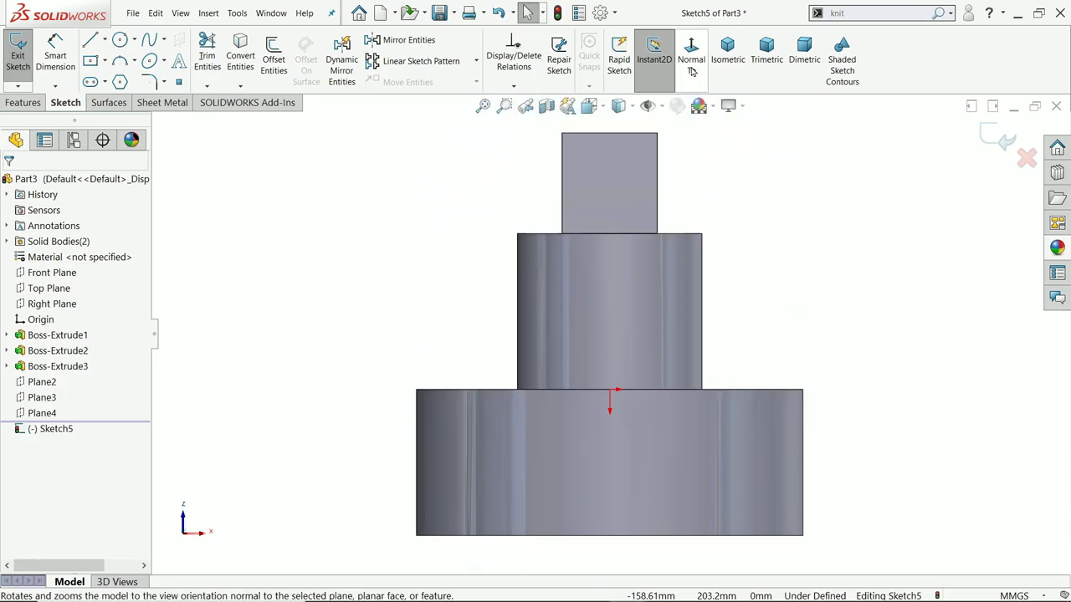
click(722, 80)
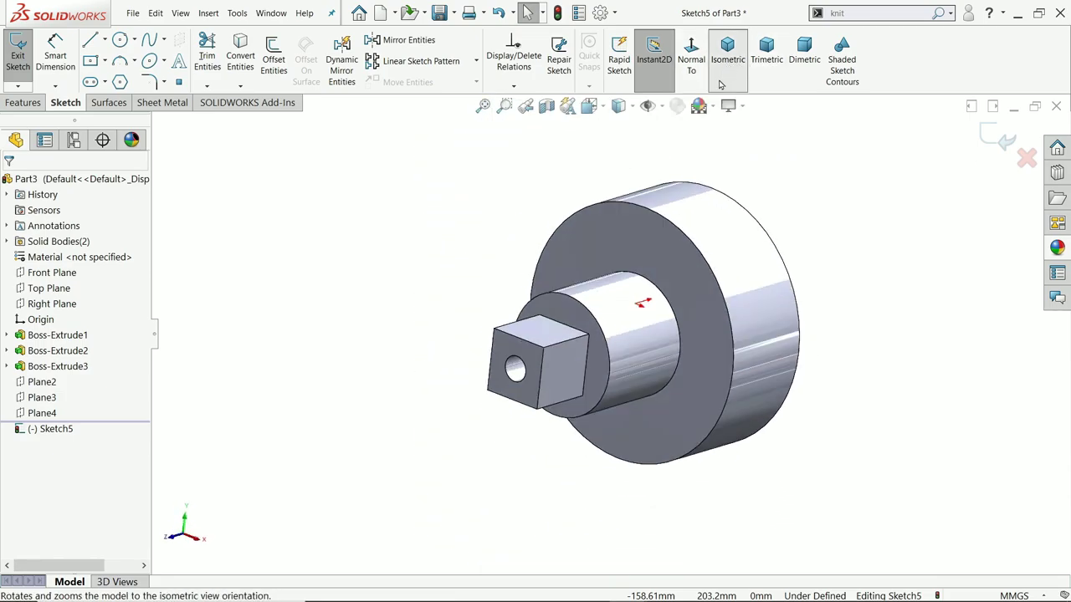
scroll(548, 373, down, 3)
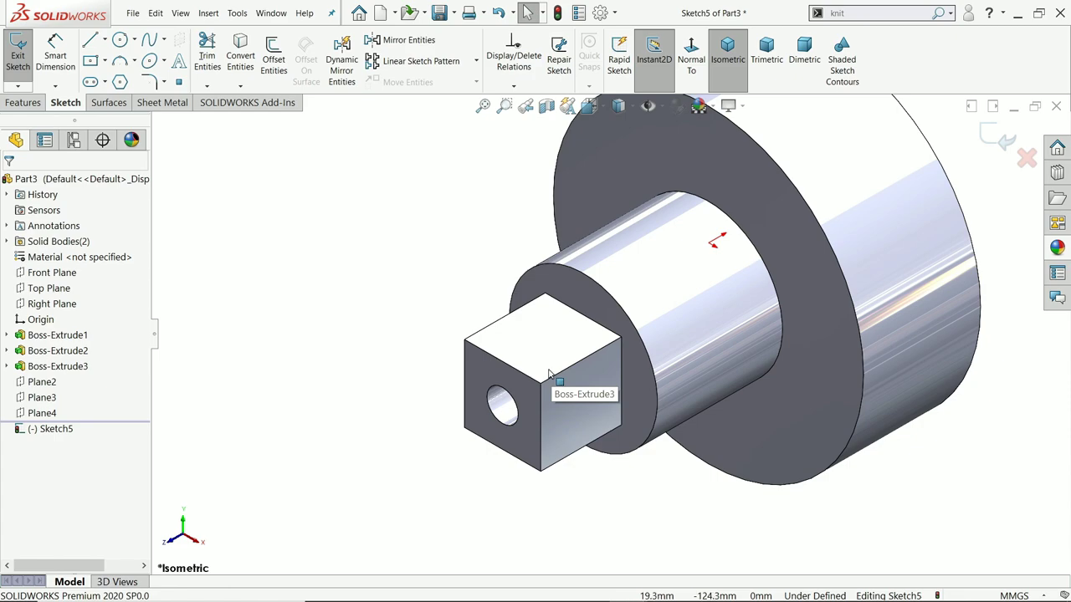
Step: View the square boss's top and side faces Normal To, then return to isometric
click(557, 344)
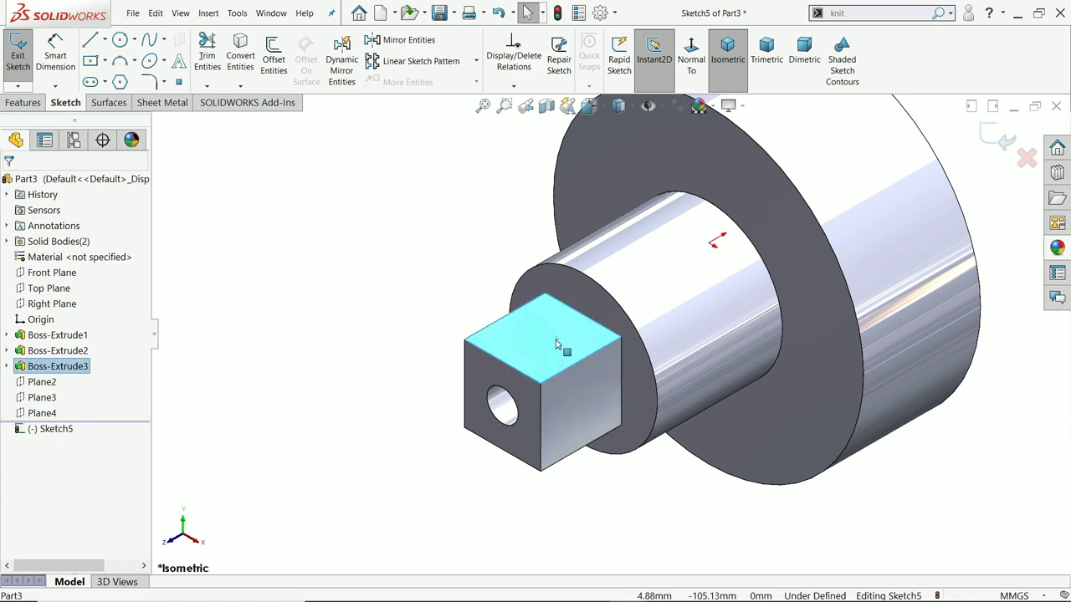
ctrl+click(590, 412)
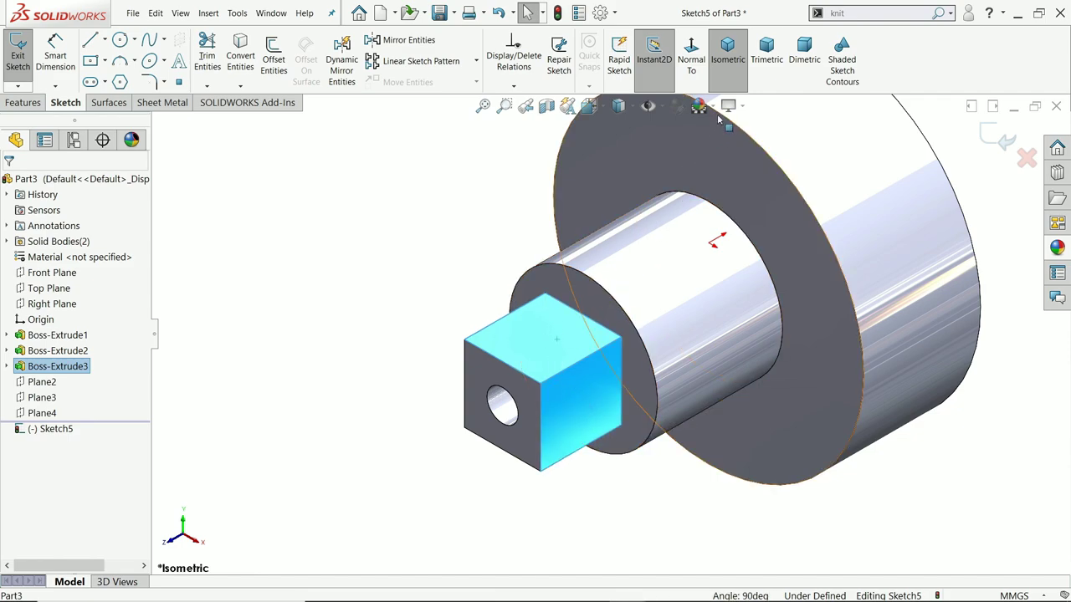
click(693, 66)
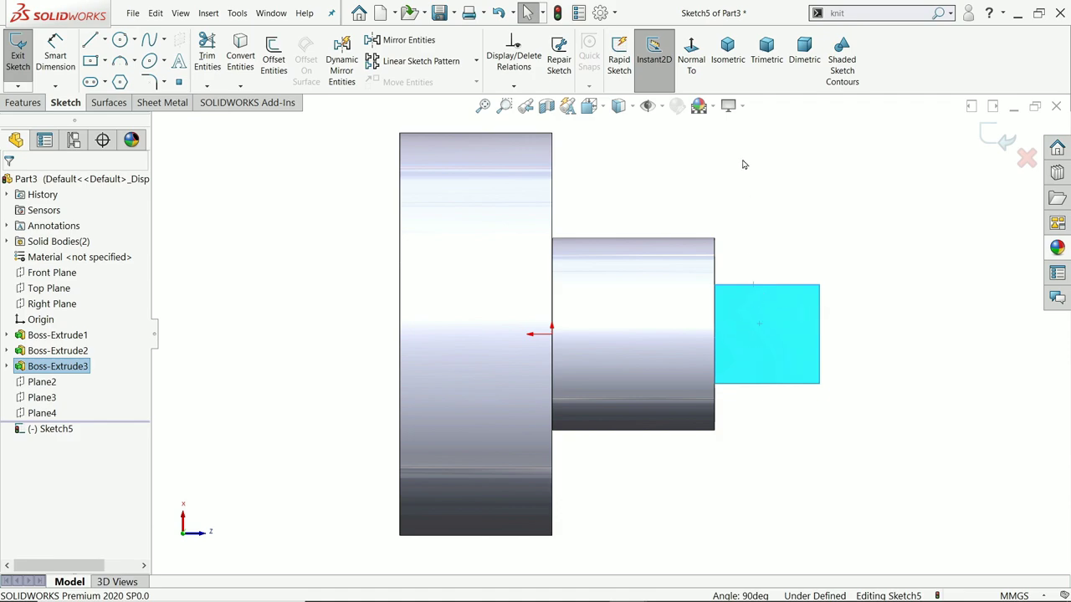
click(727, 56)
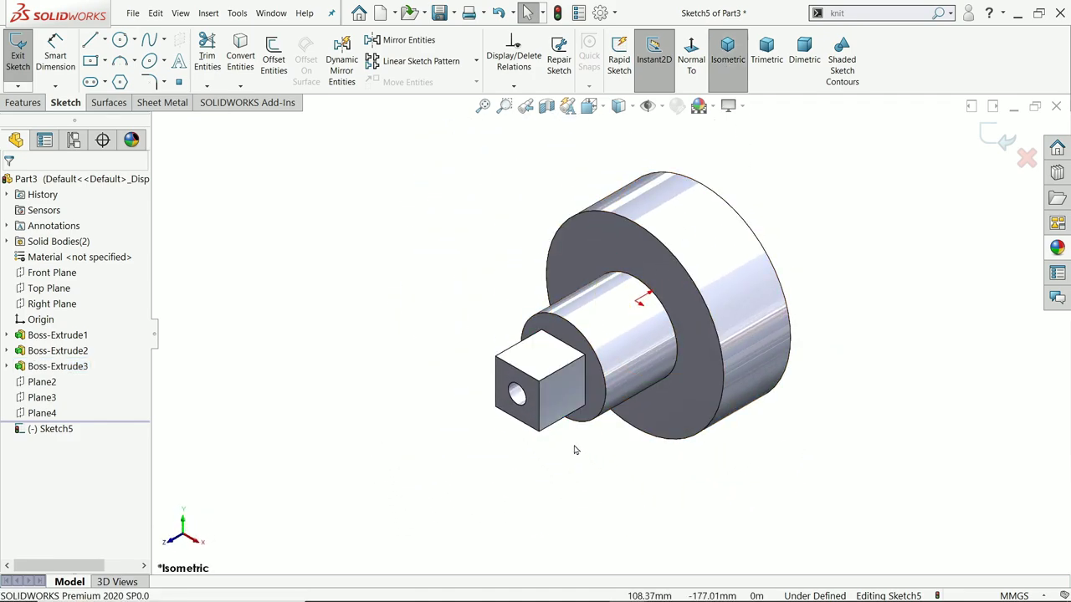
Step: View the boss's top and front faces Normal To, return to isometric, deselect and zoom
click(556, 366)
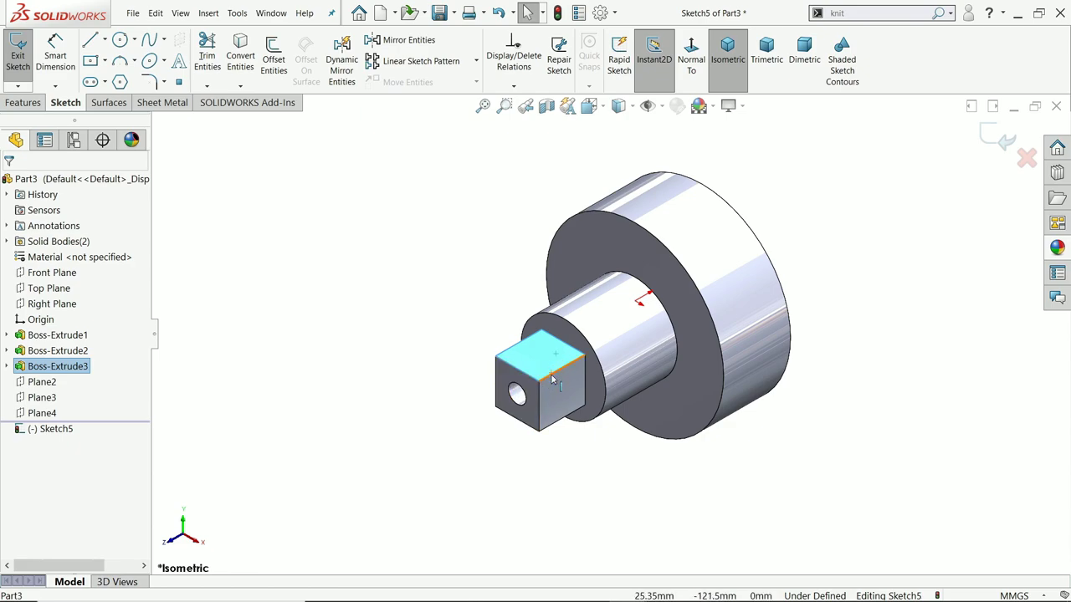
scroll(548, 383, down, 1)
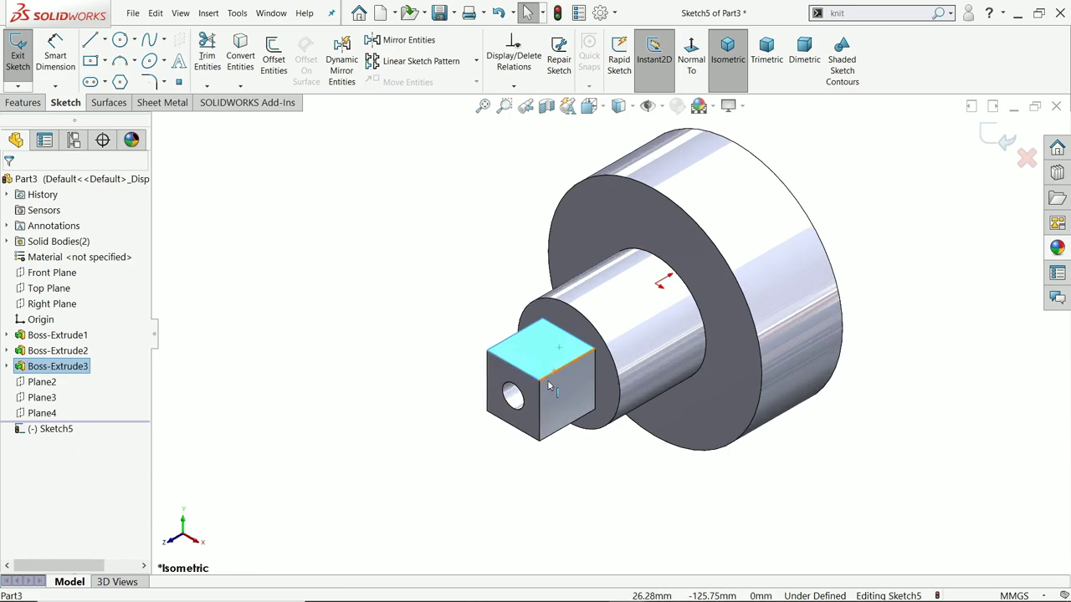
ctrl+click(530, 427)
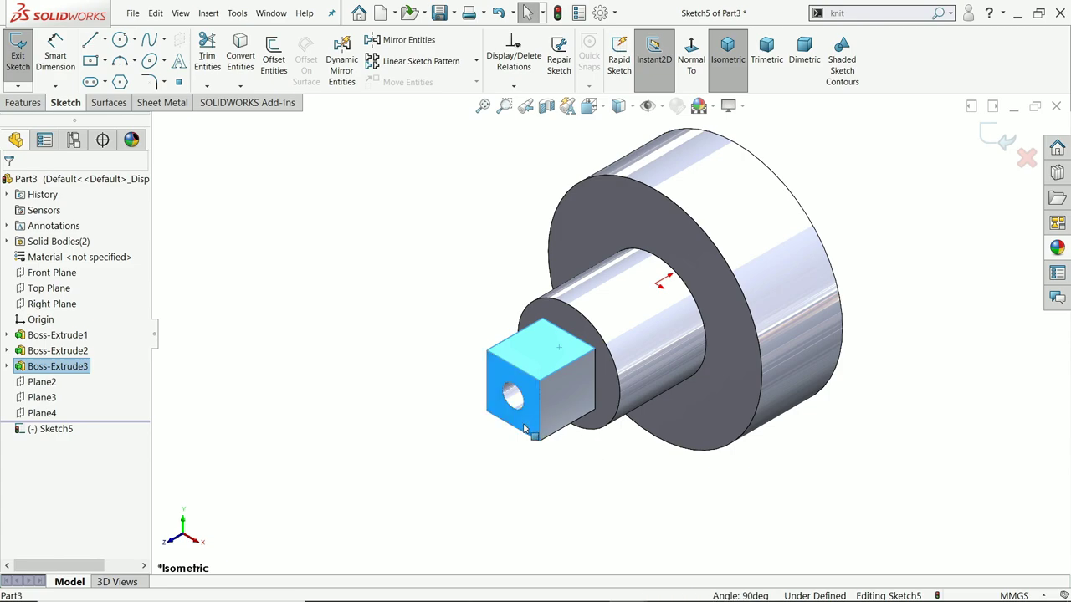
click(691, 59)
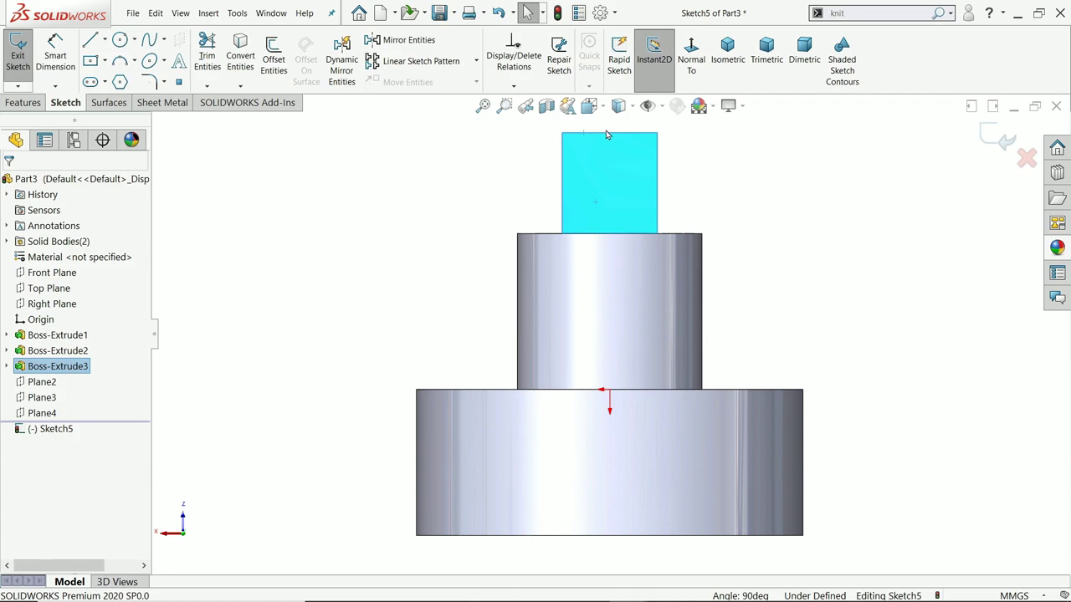
click(730, 60)
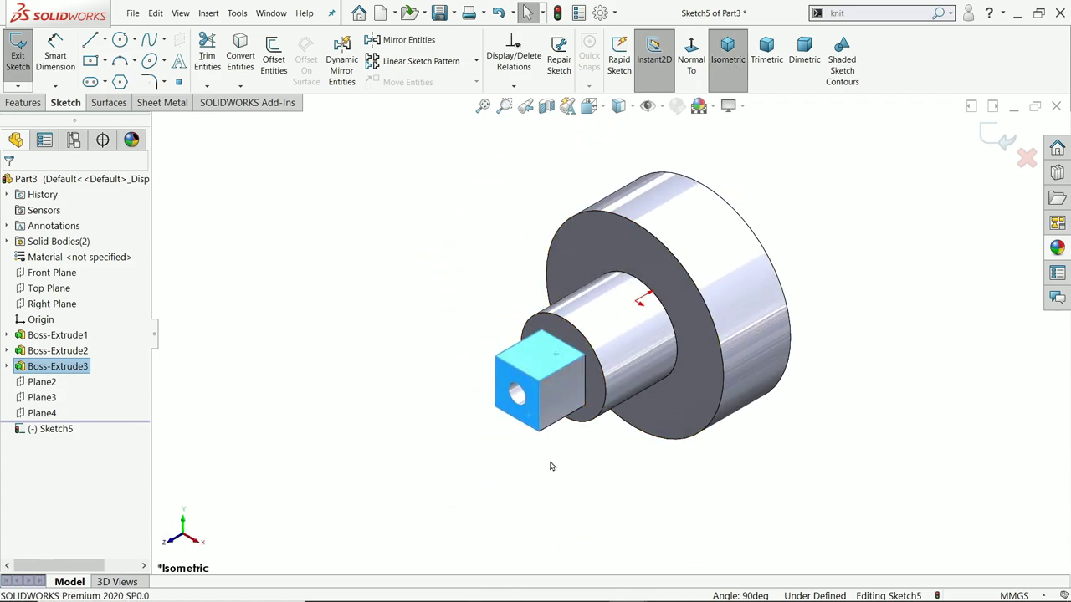
click(462, 426)
key(z)
key(z)
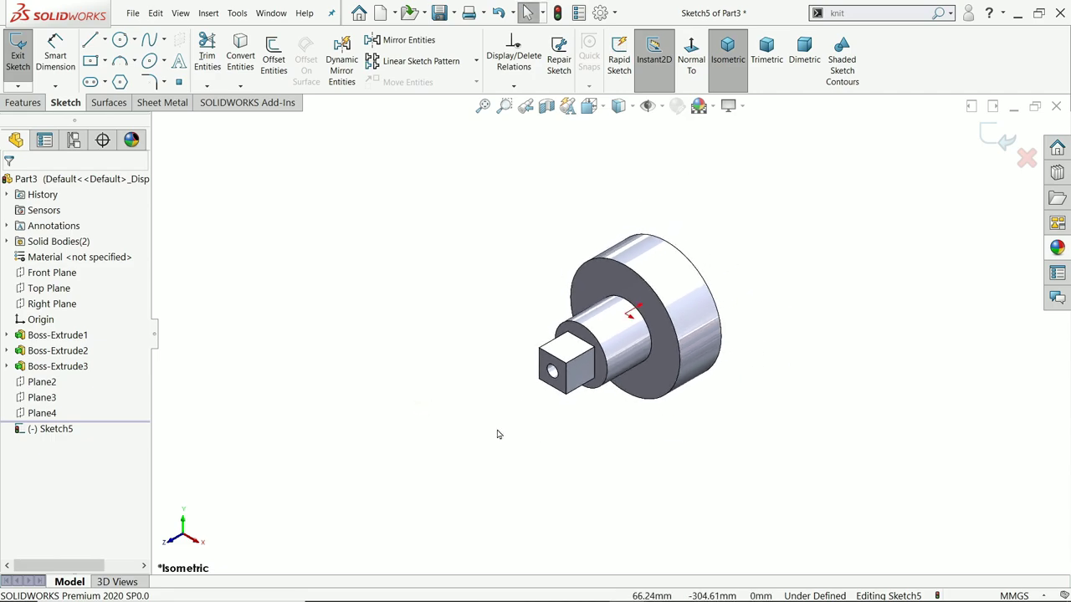
key(shift+z)
key(shift+z)
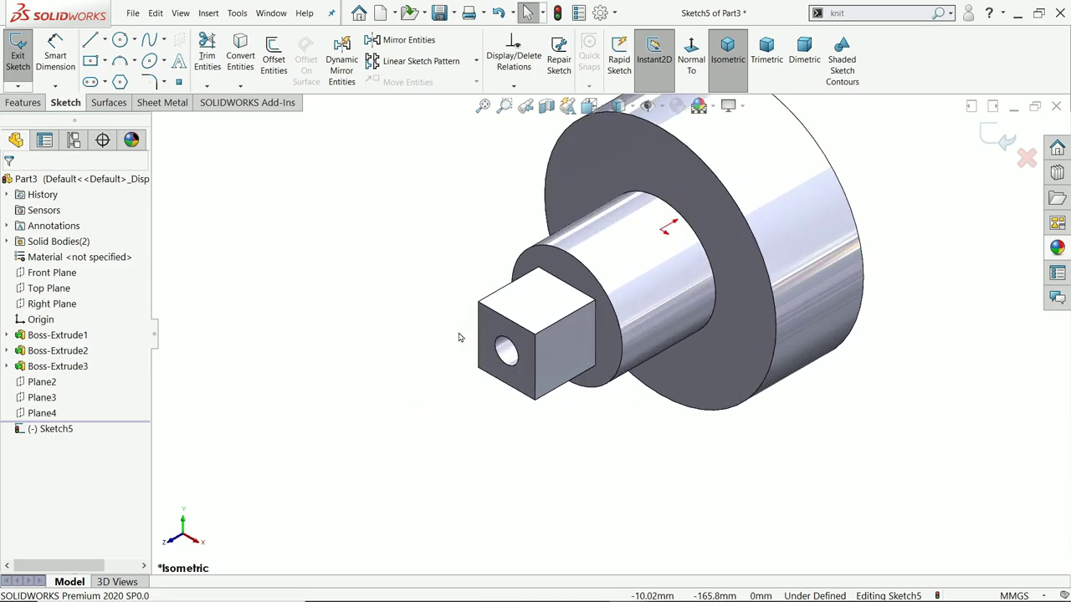
Step: From below, view two adjacent square-boss faces Normal To, then return to isometric and deselect
middle_drag(458, 337, 516, 356)
click(515, 316)
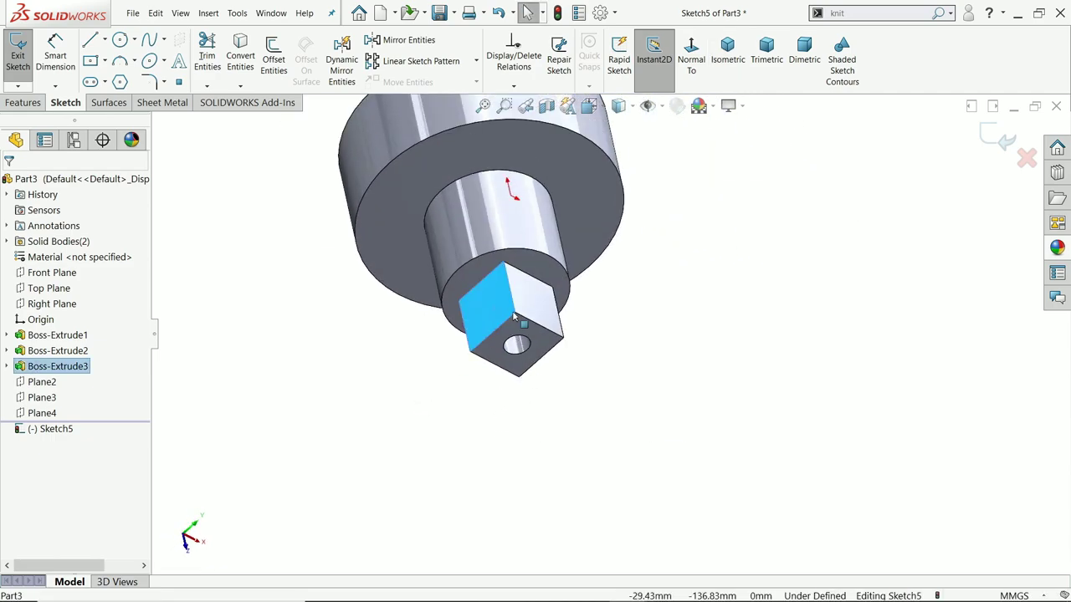
ctrl+click(530, 308)
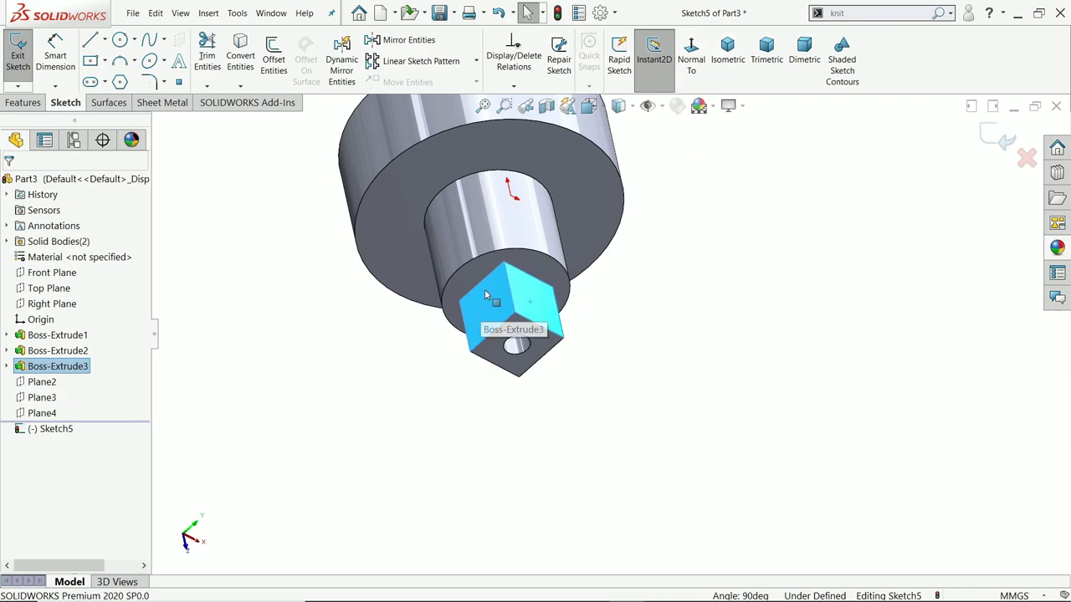
click(691, 67)
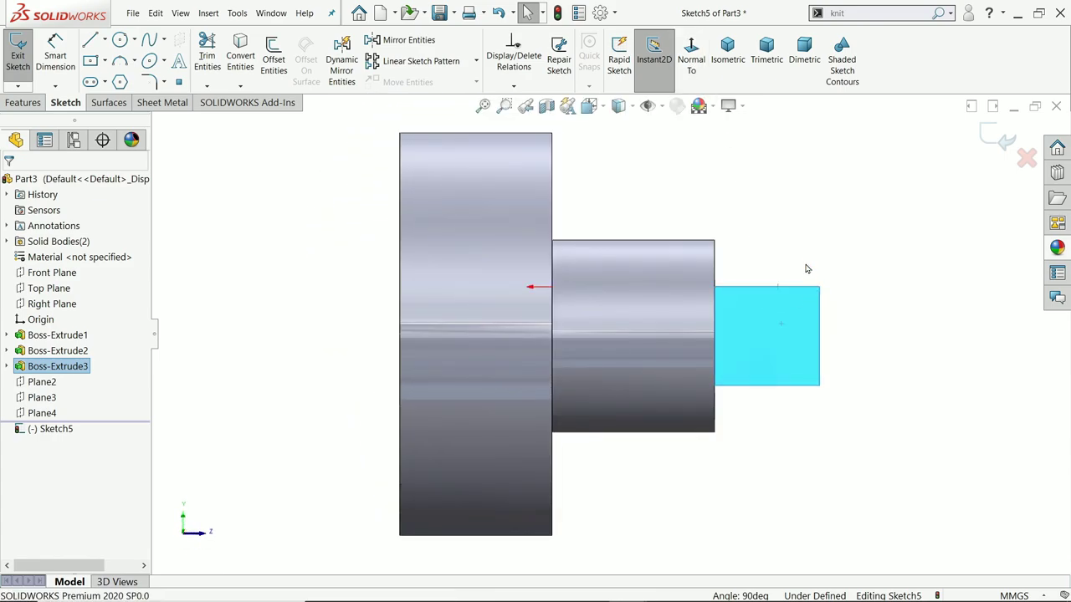
click(727, 52)
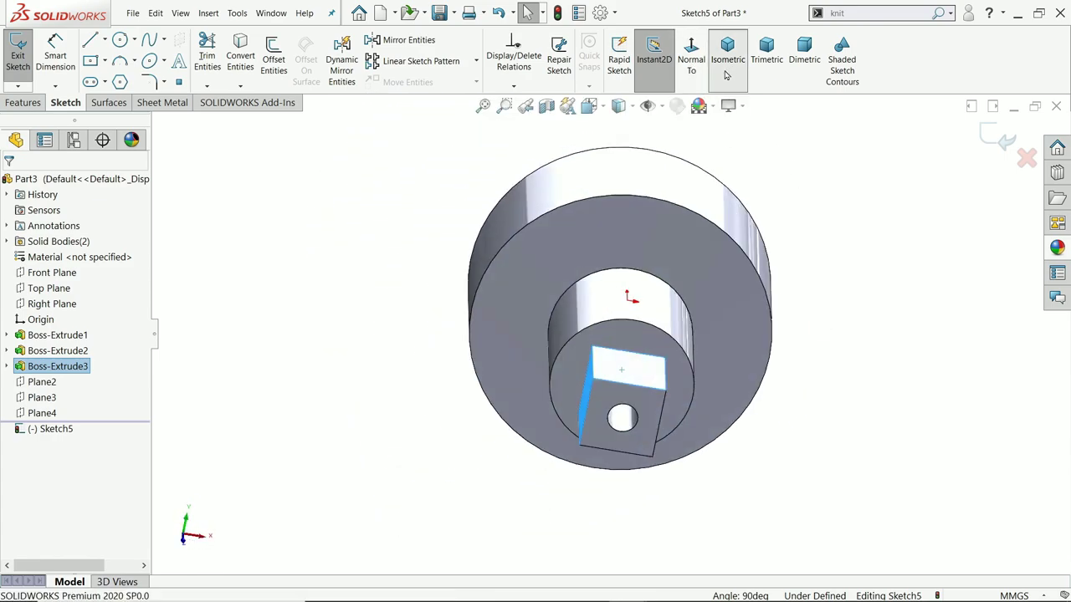
scroll(655, 361, down, 4)
click(395, 268)
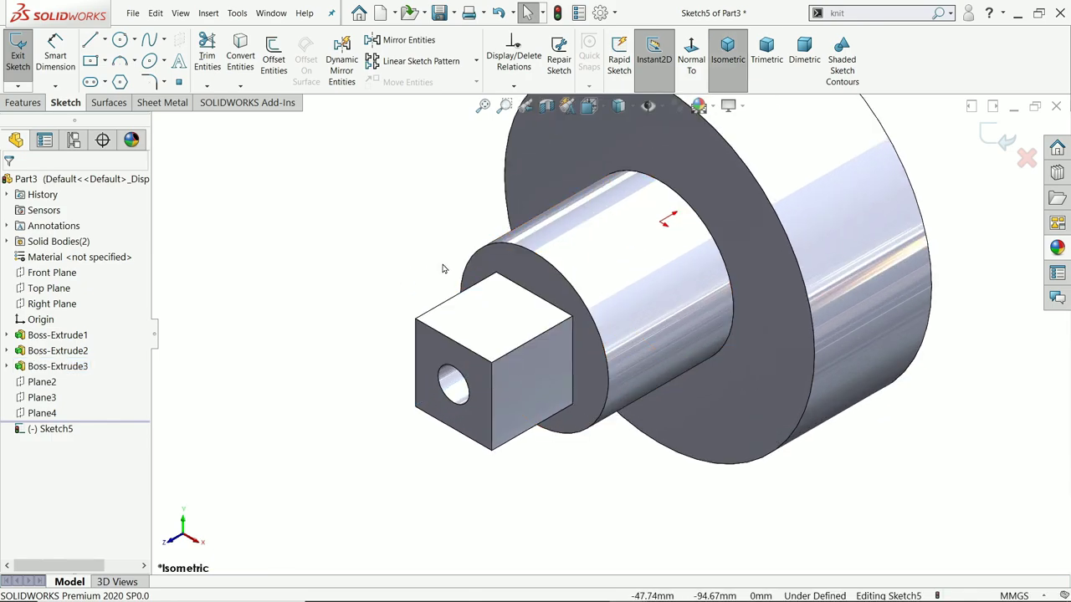
scroll(579, 374, up, 3)
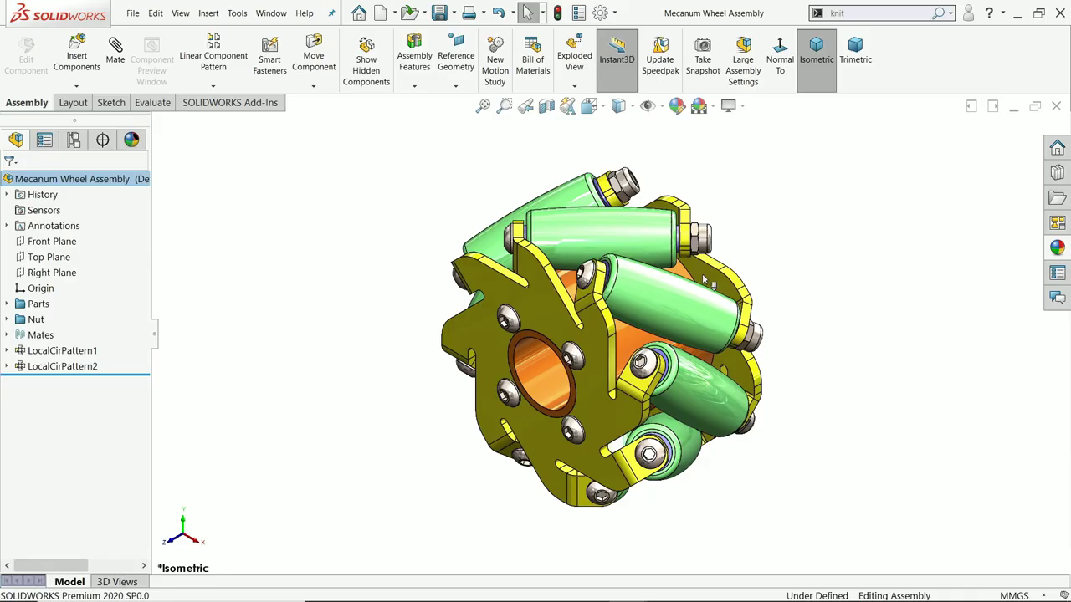
Step: Zoom to Selection on 2.Roller<1> from the Parts folder, then restore the previous whole-wheel view
key(f)
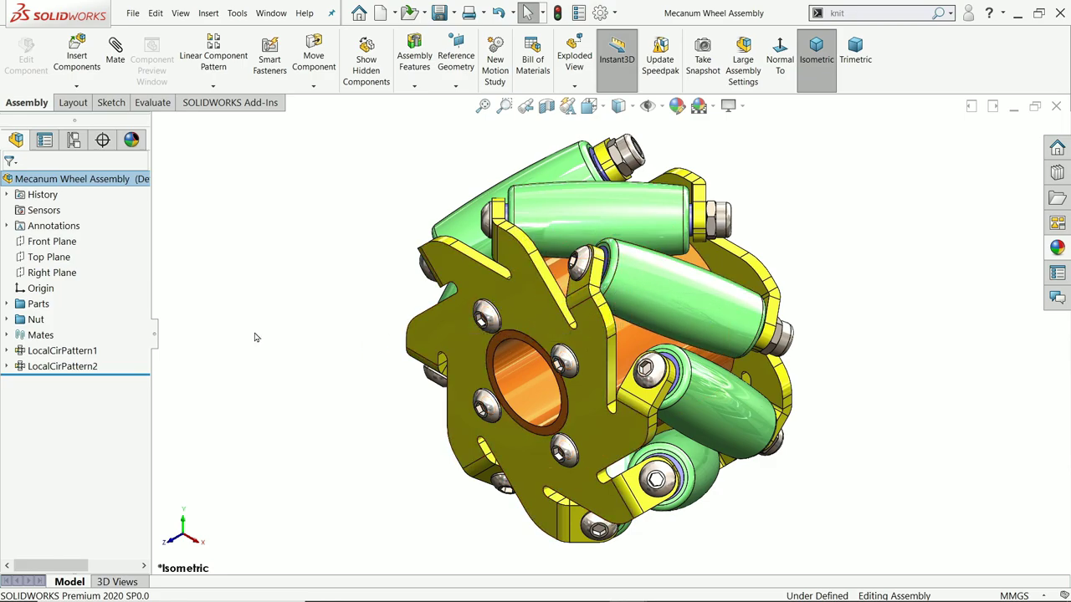
click(8, 303)
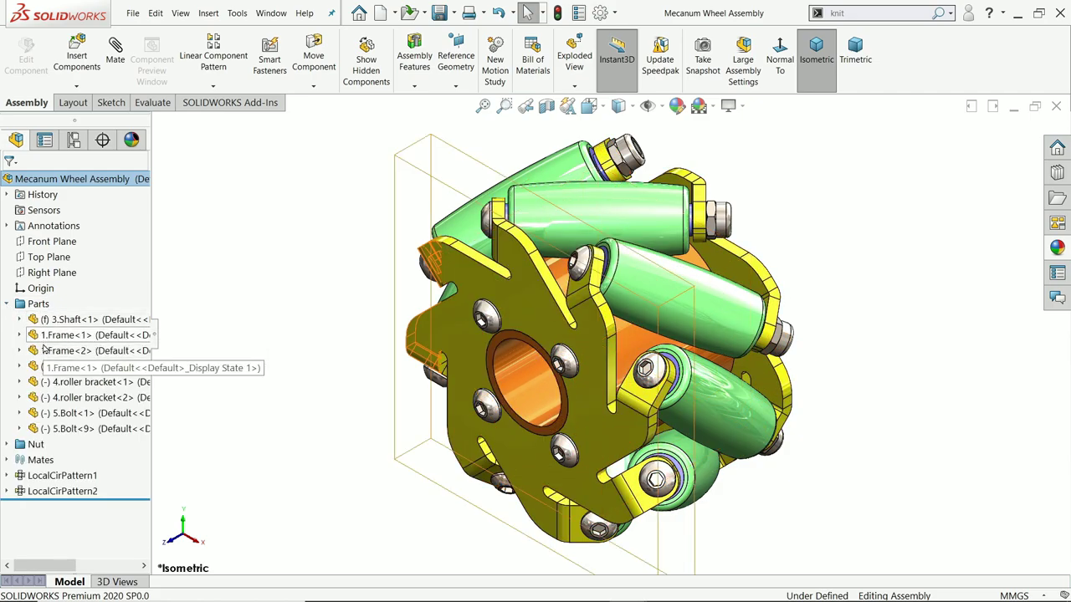
click(65, 370)
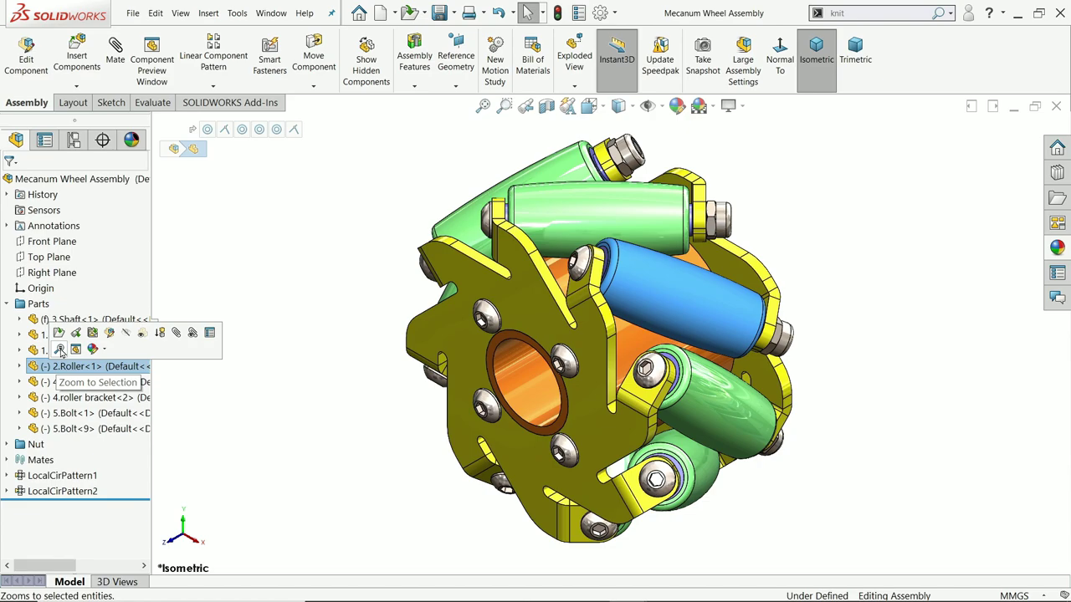
click(60, 350)
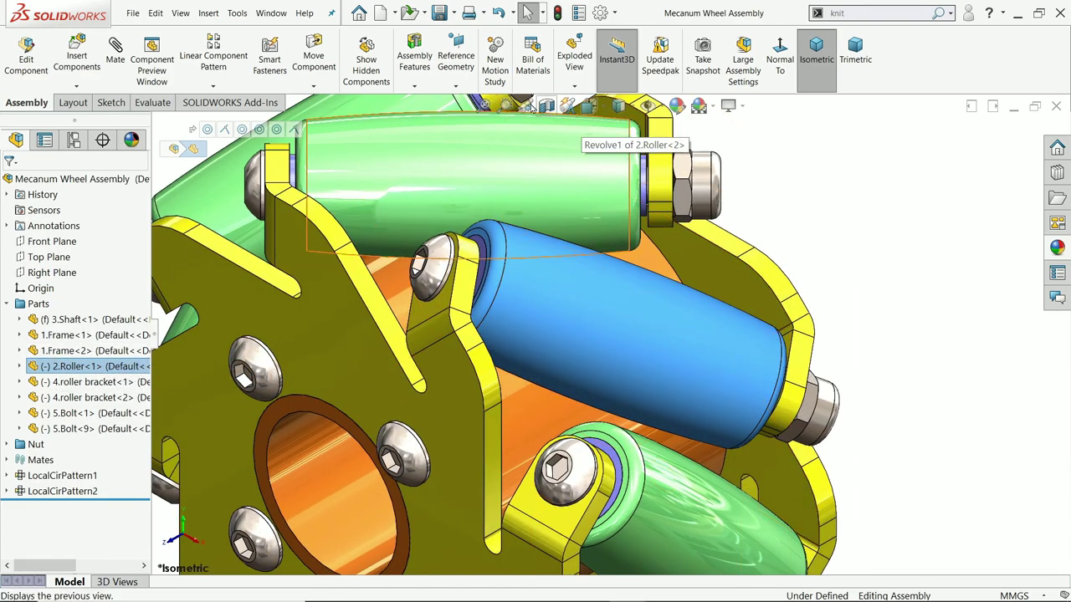
click(527, 106)
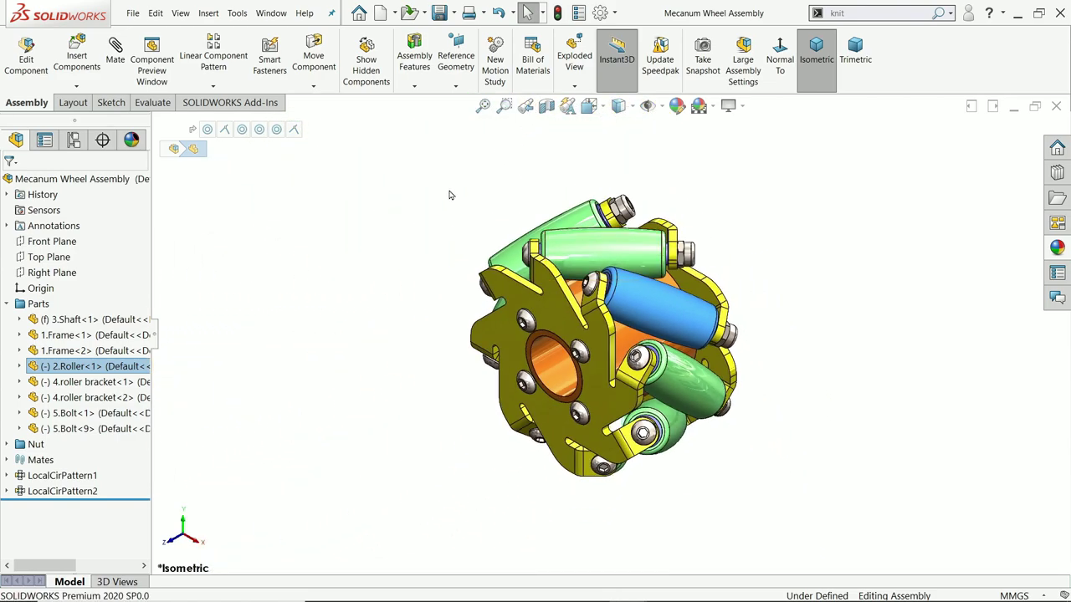
click(449, 195)
click(7, 445)
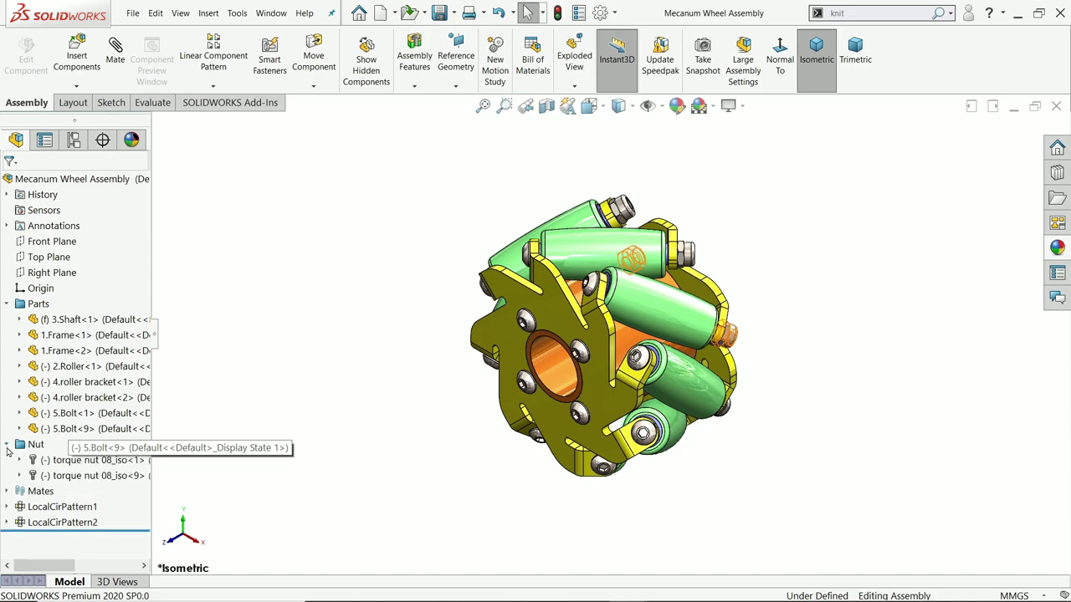
click(57, 462)
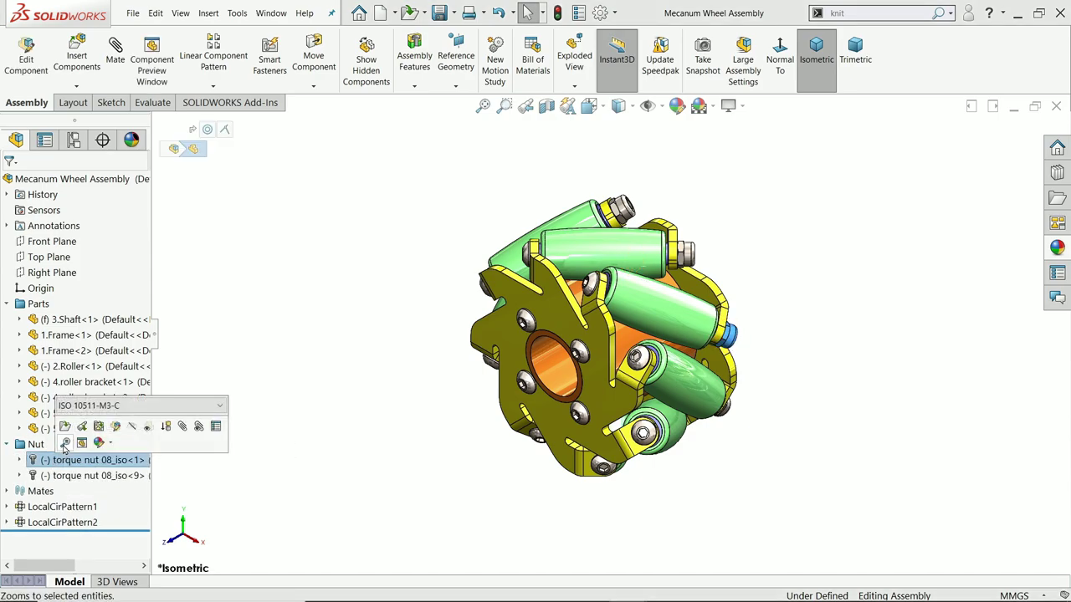
click(65, 445)
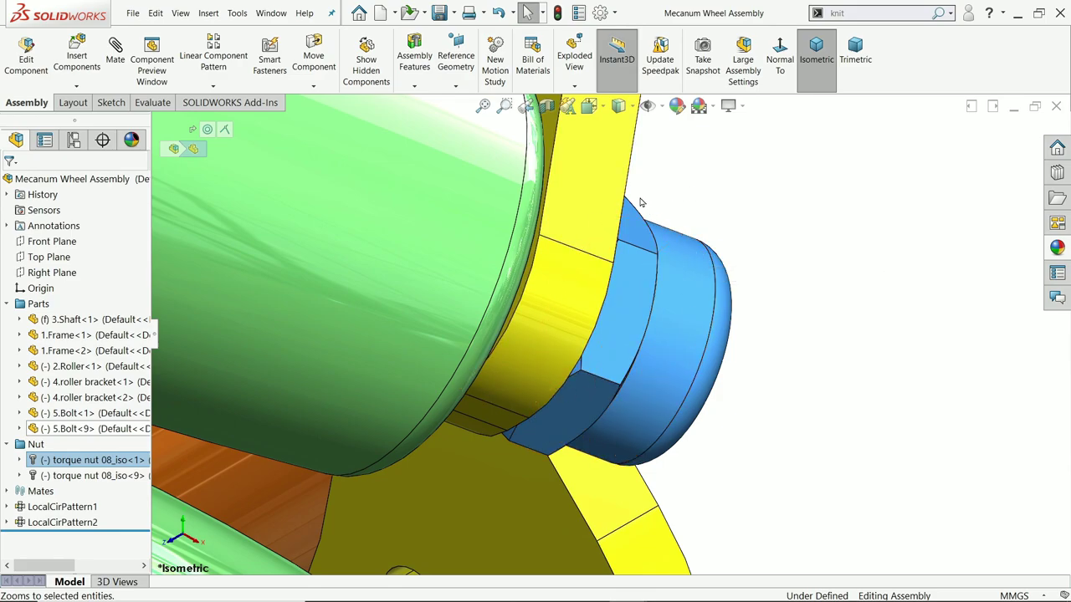
key(f)
click(755, 262)
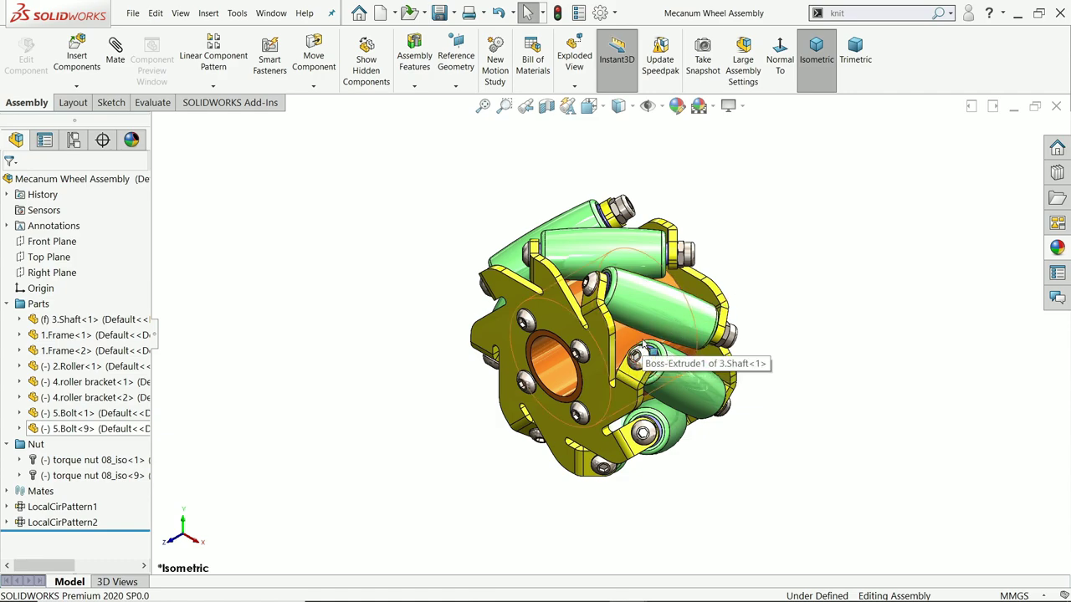
scroll(642, 348, down, 1)
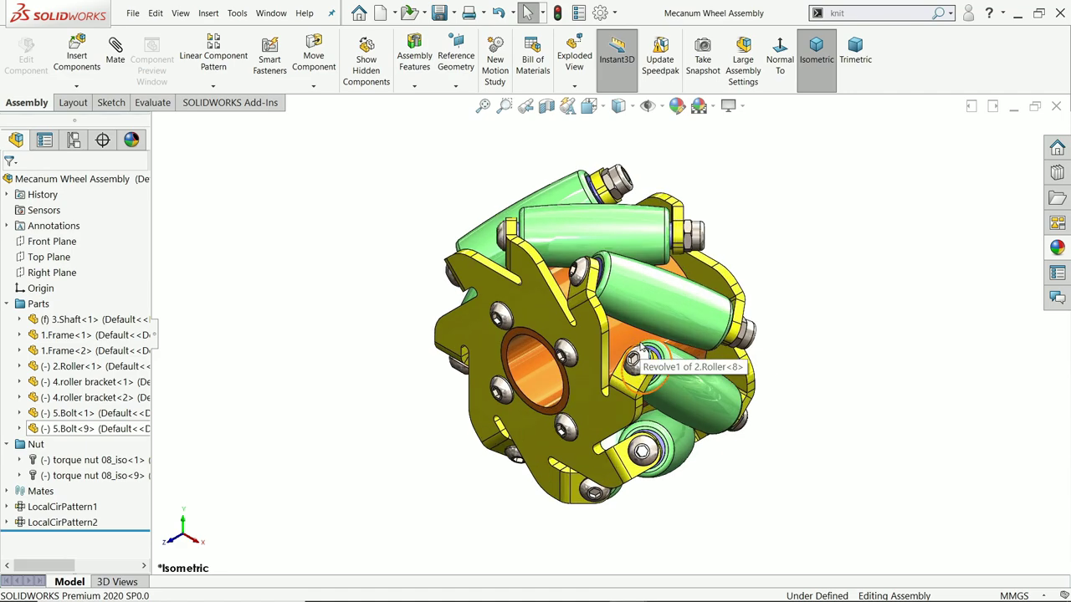
scroll(617, 345, down, 2)
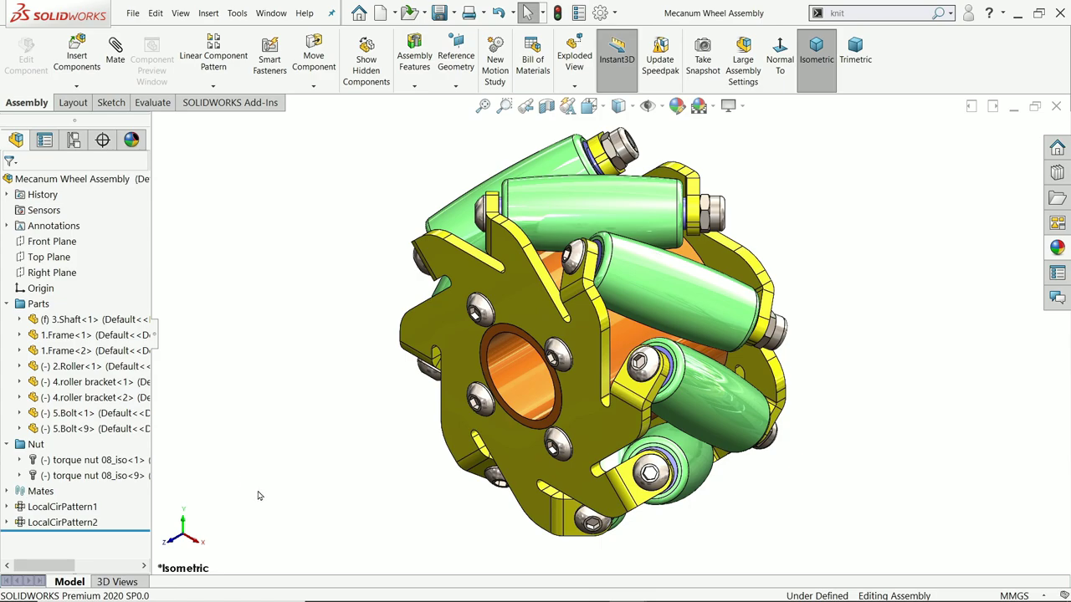
Step: Rotate the wheel in steps with the view triad axes, then fit it to the window
shift+click(184, 523)
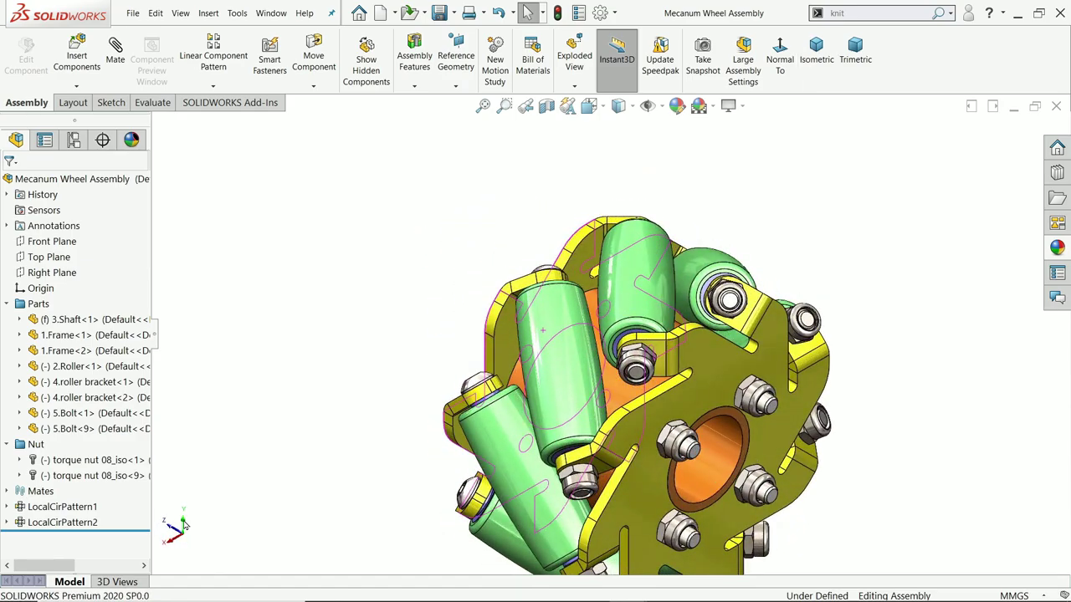
shift+click(184, 523)
shift+click(184, 524)
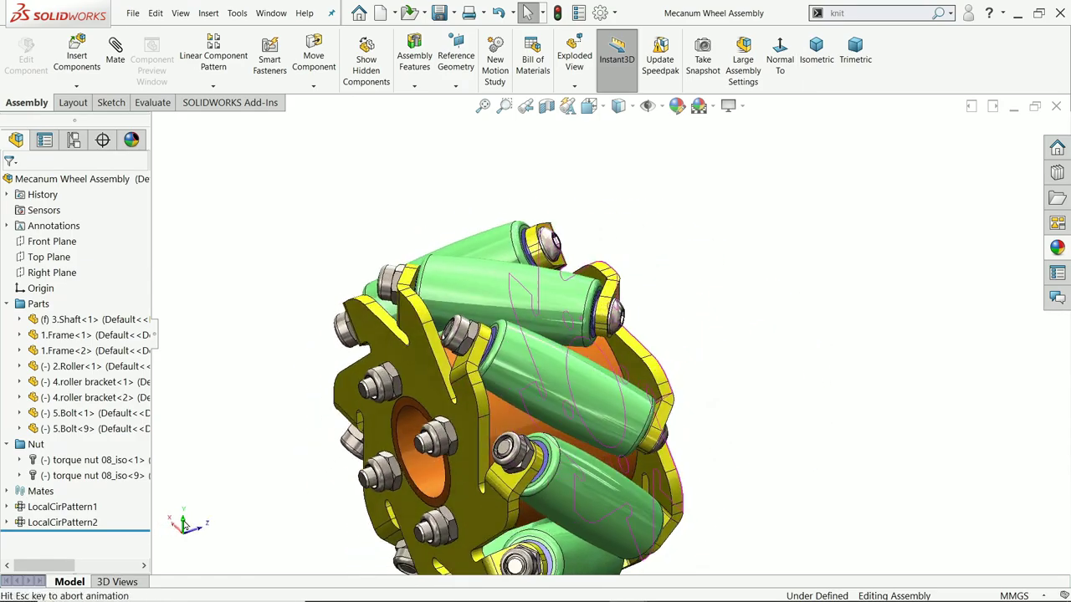
shift+click(193, 545)
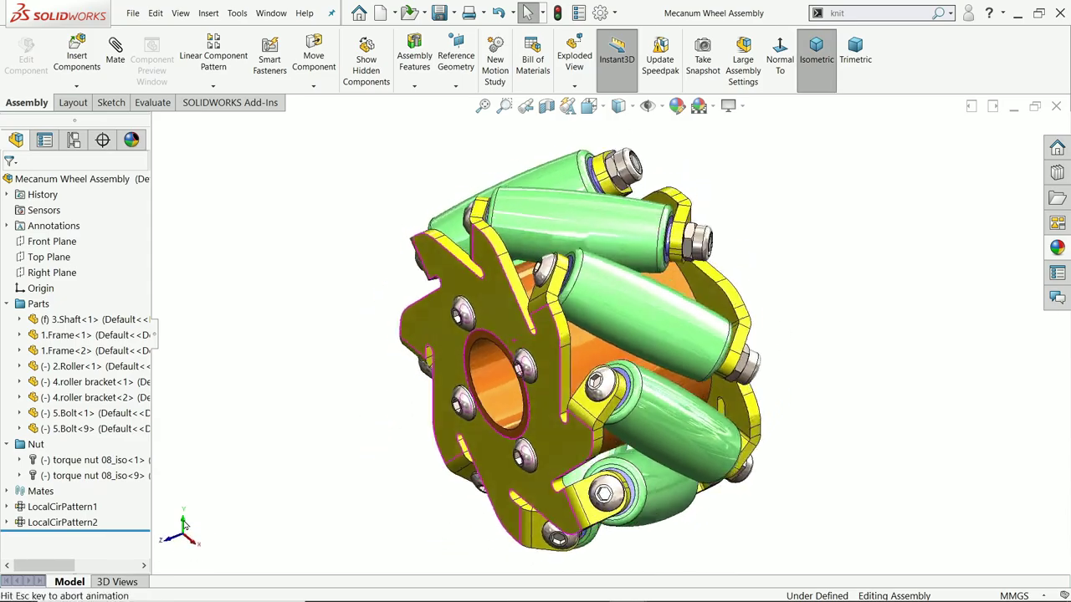
shift+click(170, 531)
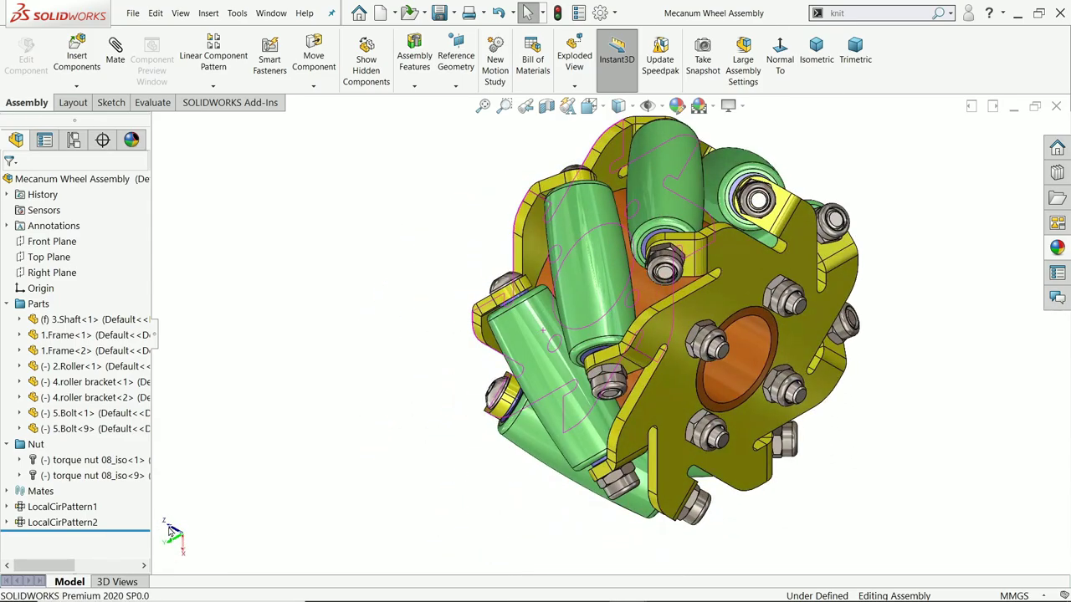
shift+click(170, 532)
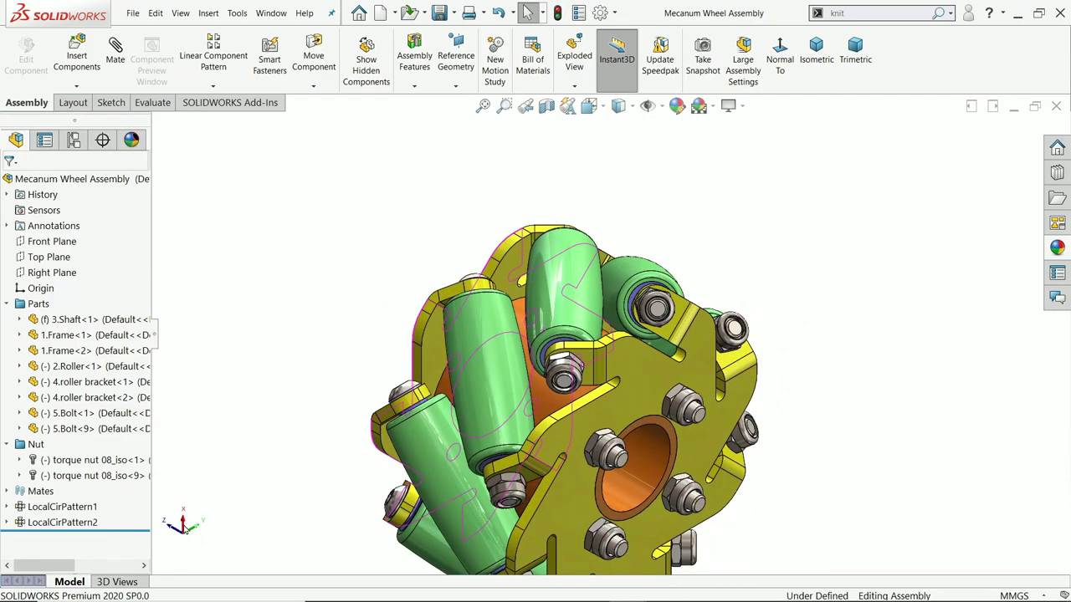
shift+click(186, 527)
shift+click(186, 527)
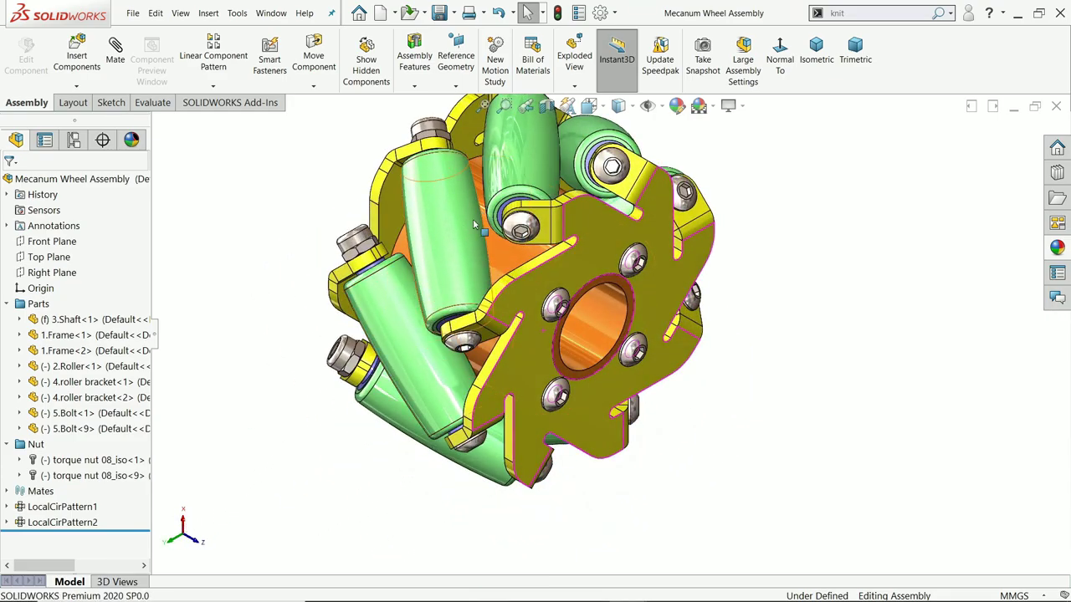
key(f)
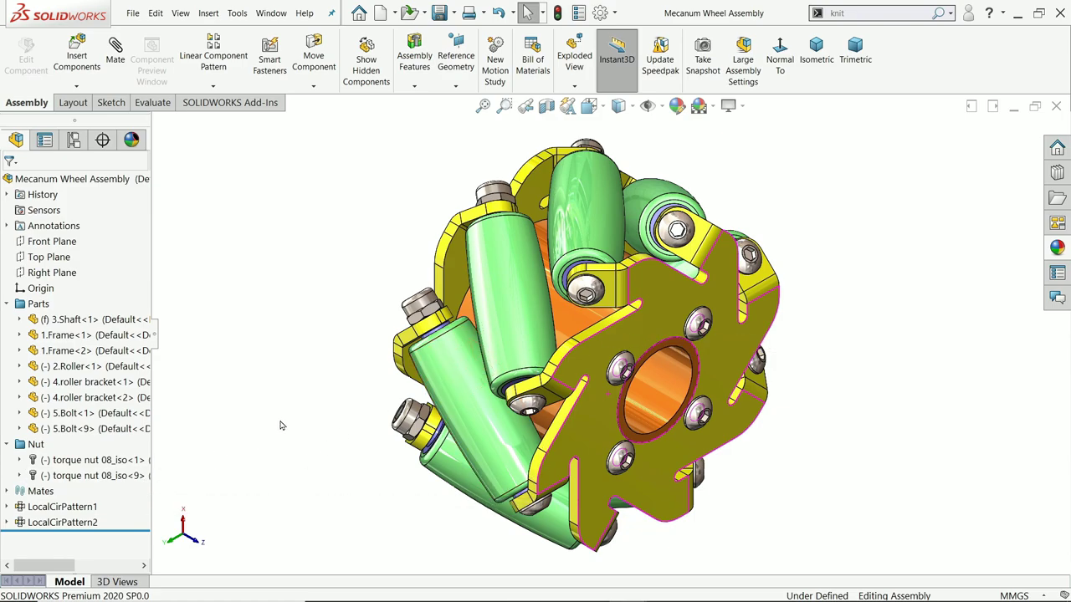
Step: Turn the wheel step by step around the triad axes, then return it to isometric
alt+click(182, 526)
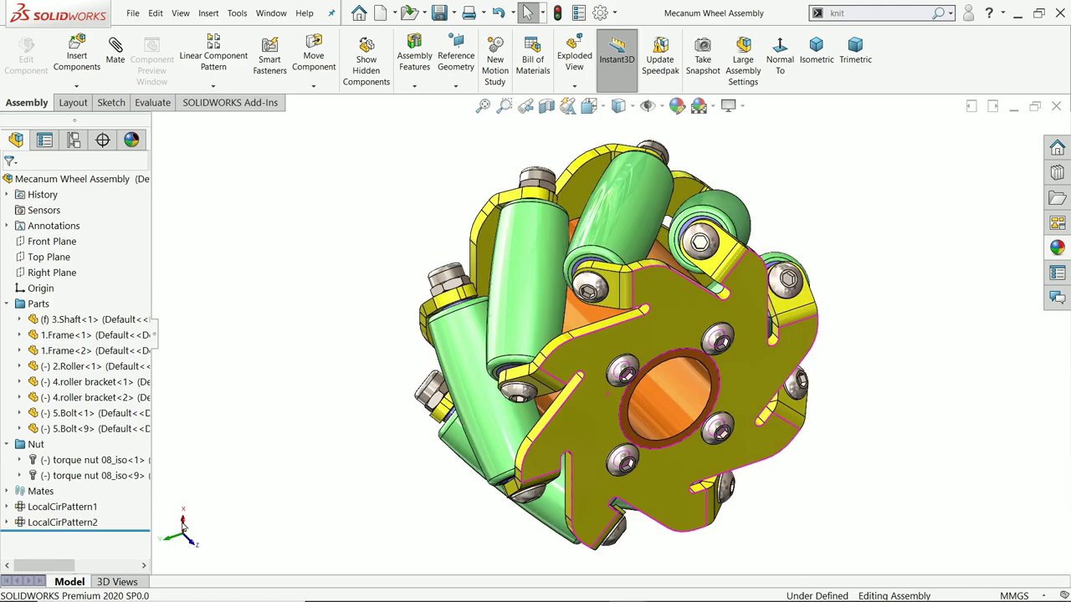
alt+click(183, 526)
alt+click(183, 526)
alt+click(183, 525)
alt+click(183, 525)
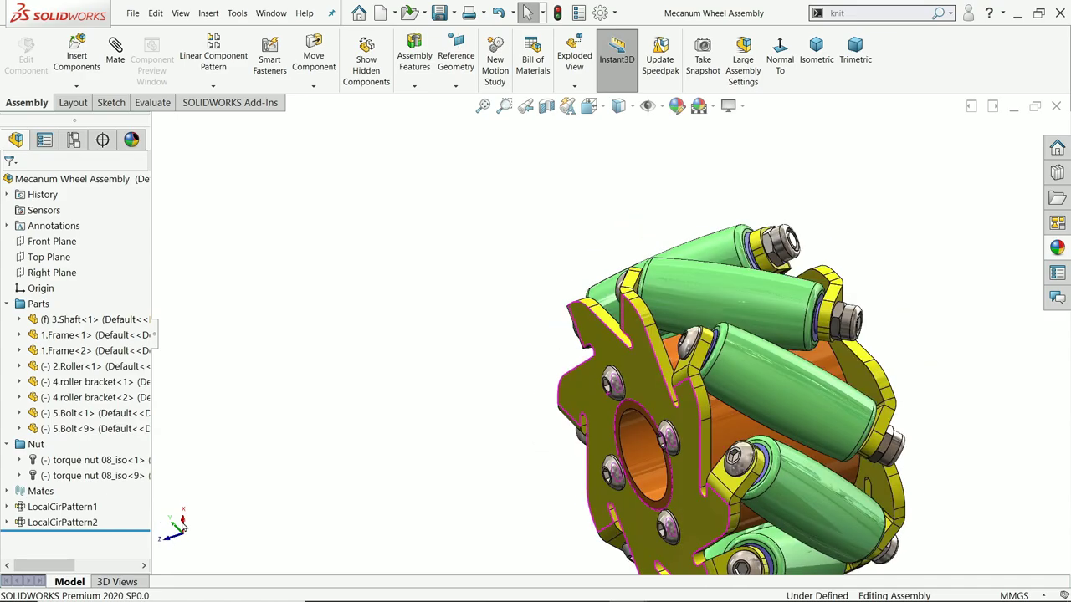
alt+click(183, 526)
alt+click(186, 529)
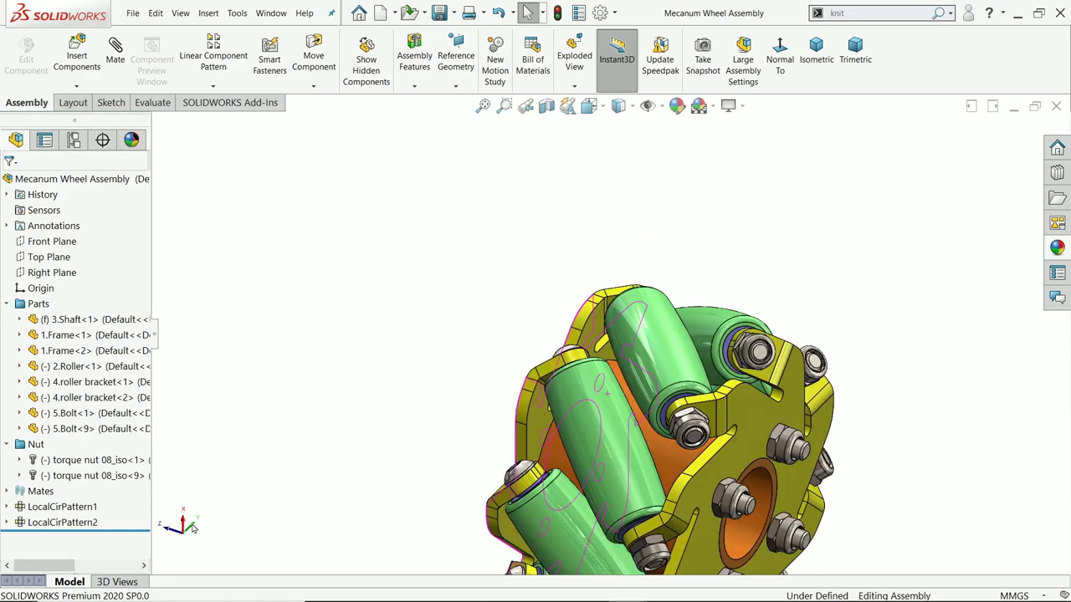
alt+click(192, 528)
alt+click(192, 528)
alt+click(192, 528)
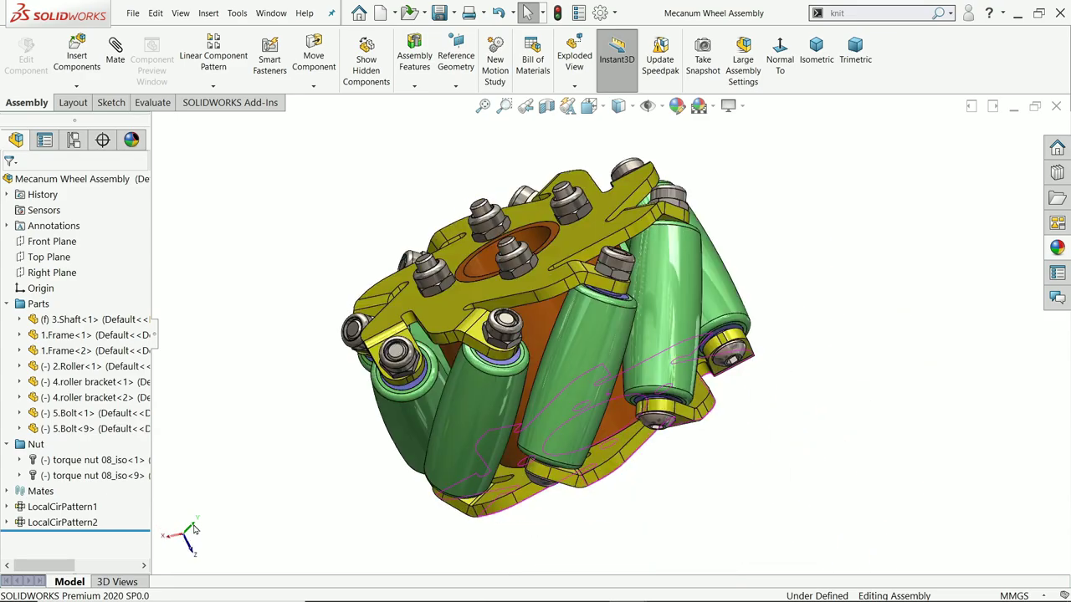
alt+click(192, 528)
alt+click(197, 548)
alt+click(196, 547)
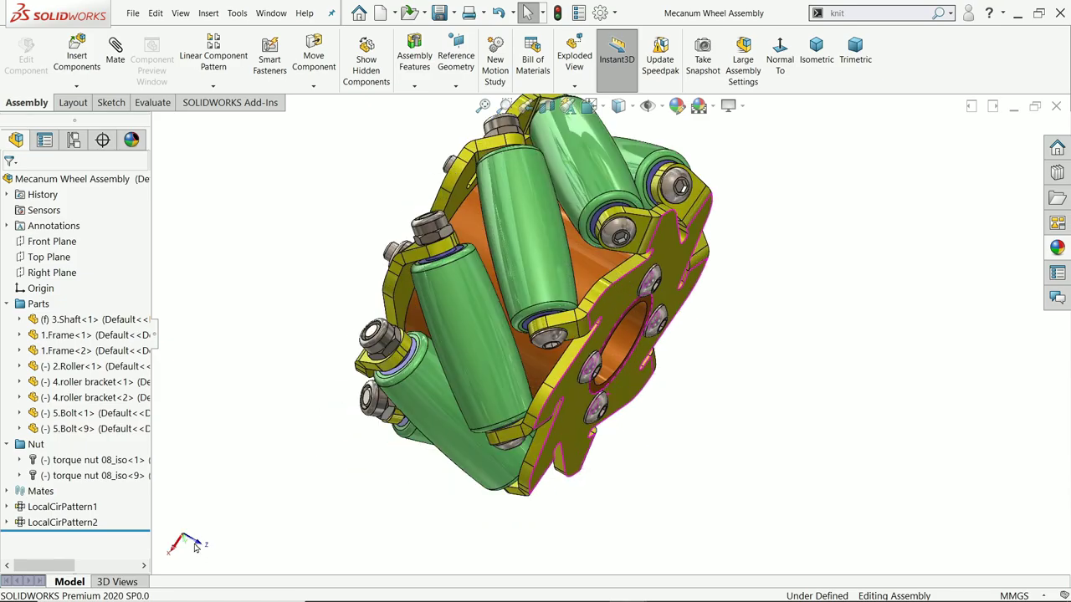
alt+click(196, 548)
alt+click(195, 547)
alt+click(195, 546)
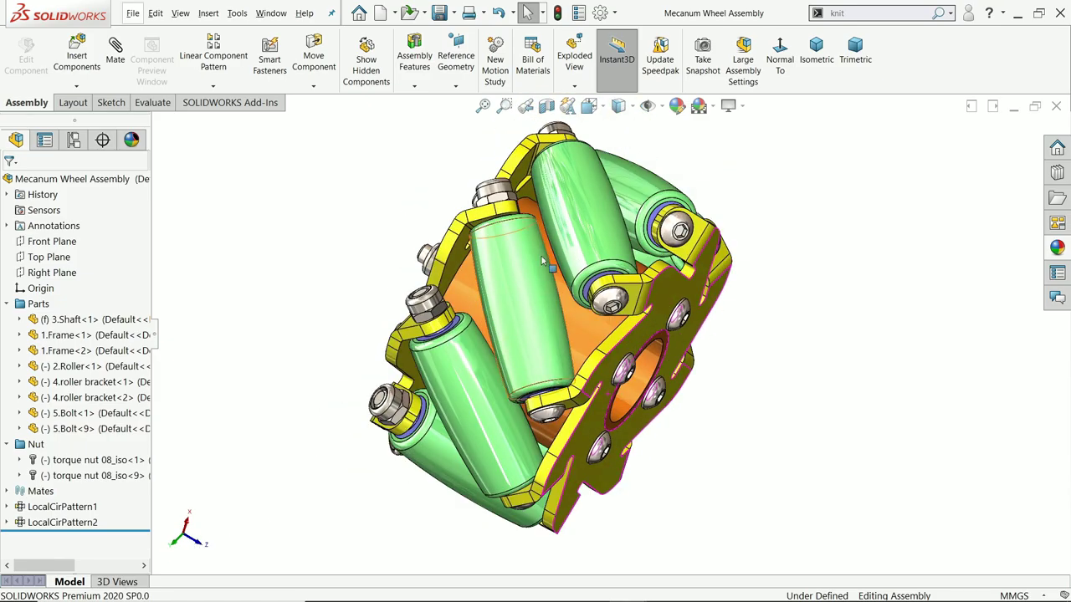
click(817, 63)
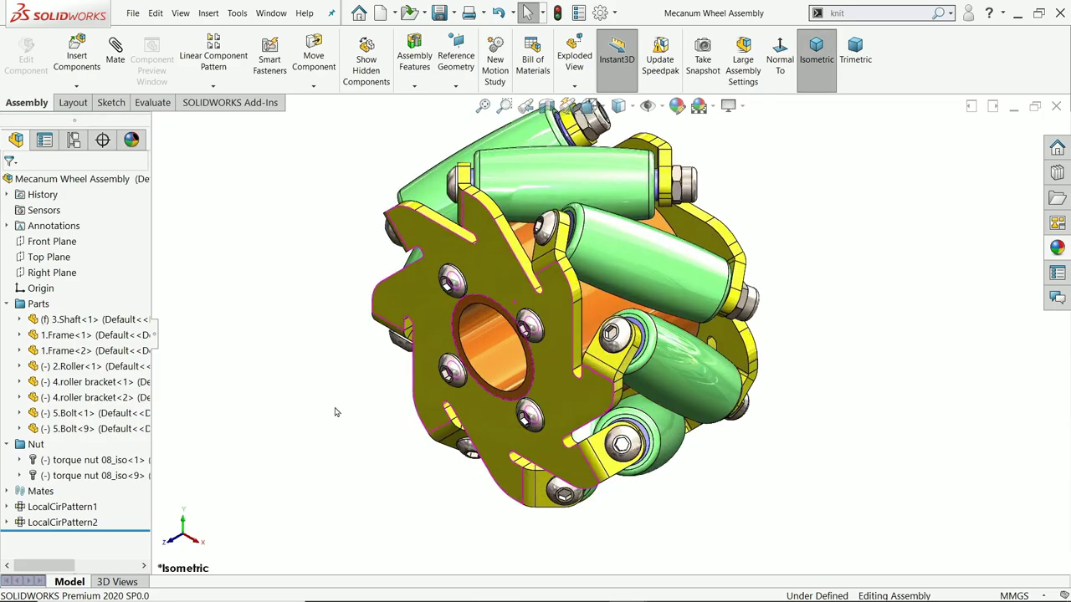
Step: Snap the wheel to Top, Bottom, Right, Left, Front and Back views, ending in Isometric
click(182, 525)
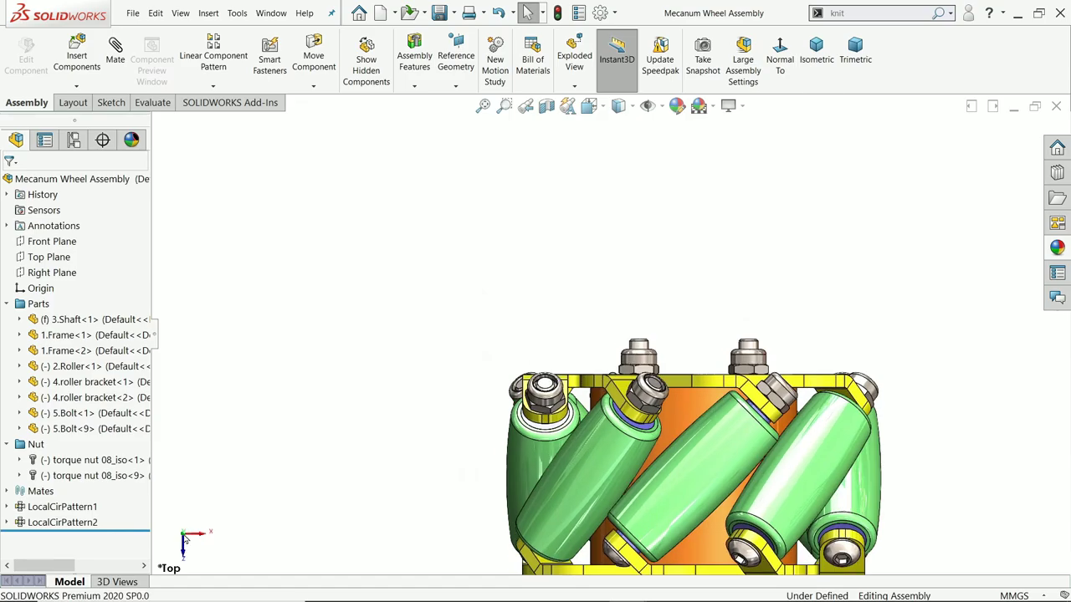
click(184, 543)
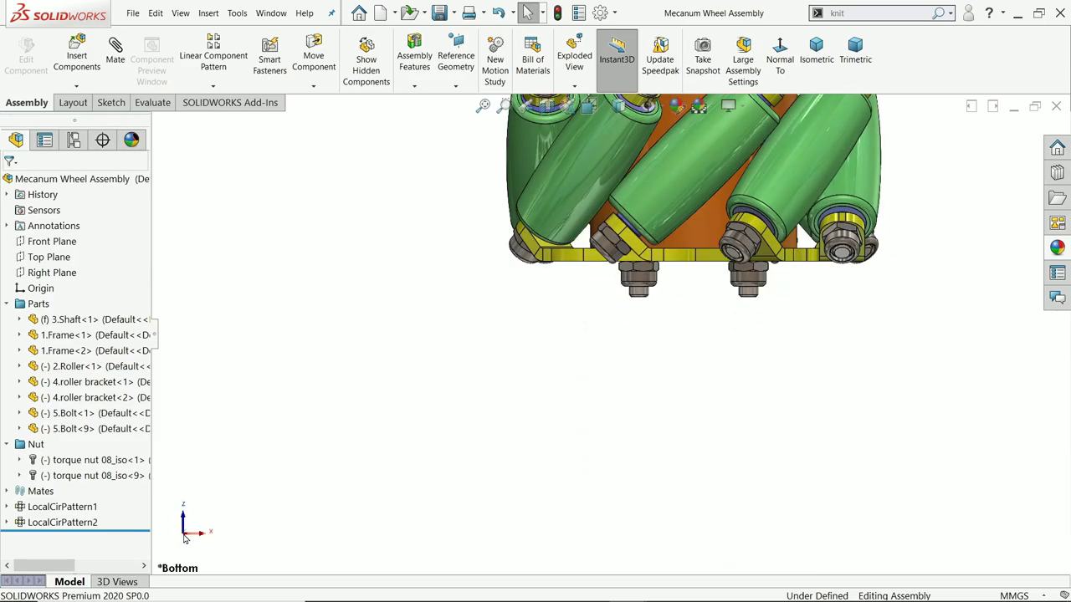
click(185, 537)
click(208, 536)
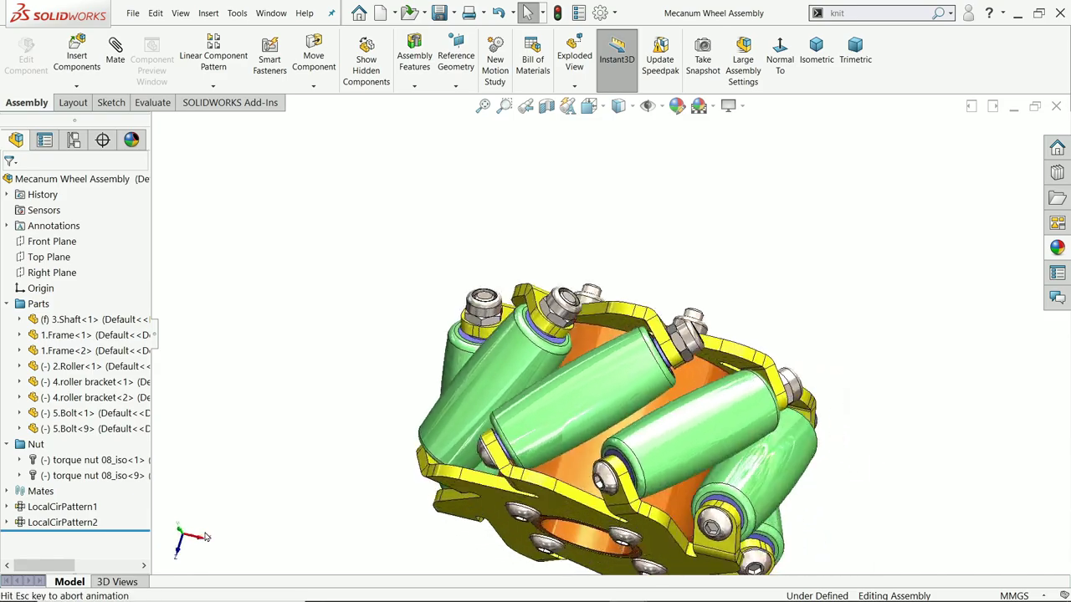
click(185, 536)
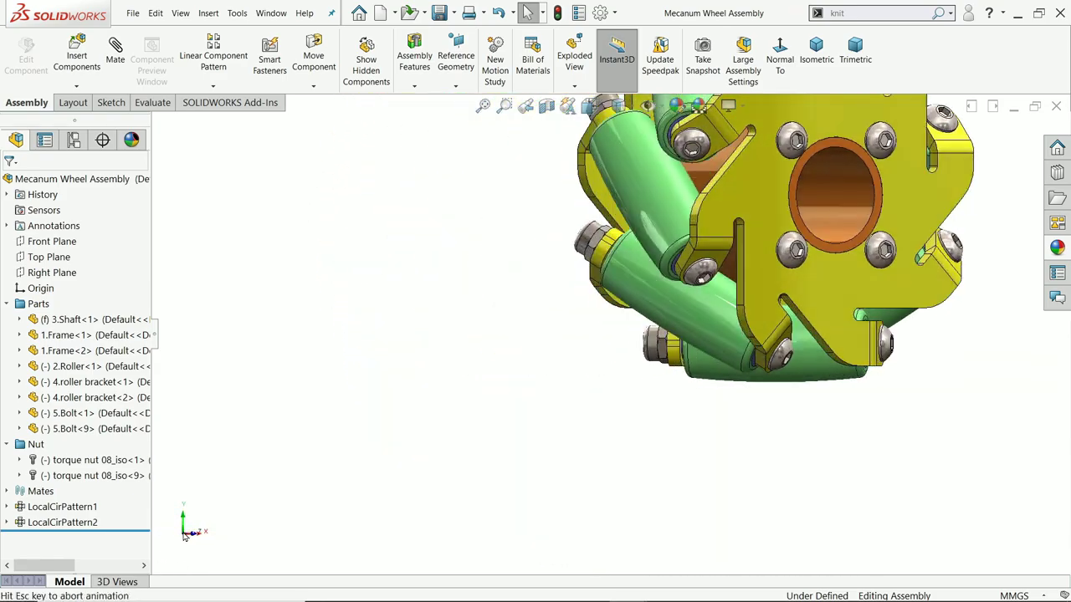
click(185, 537)
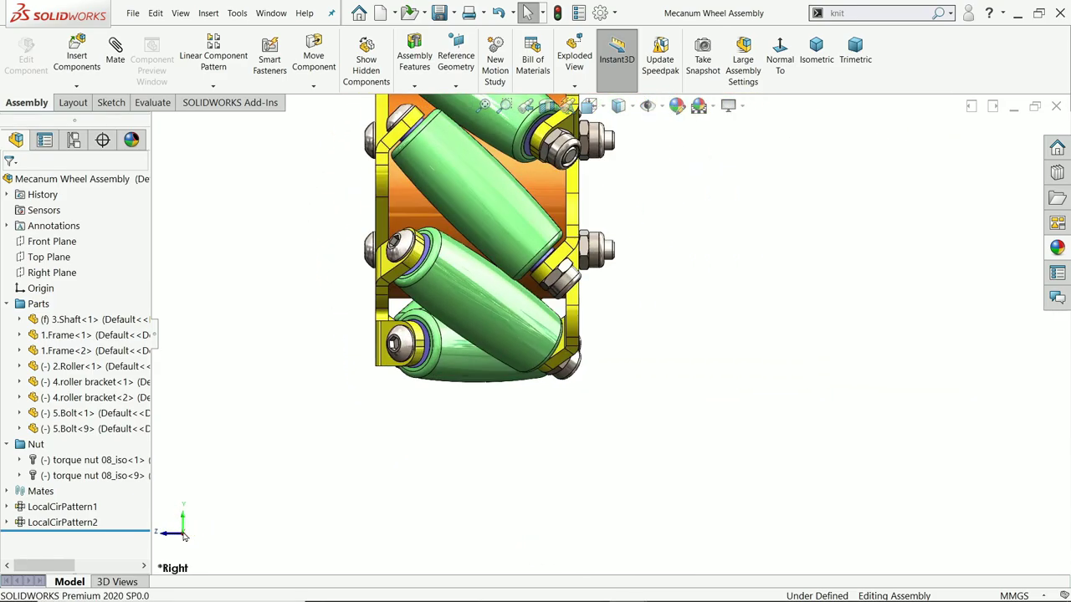
click(164, 537)
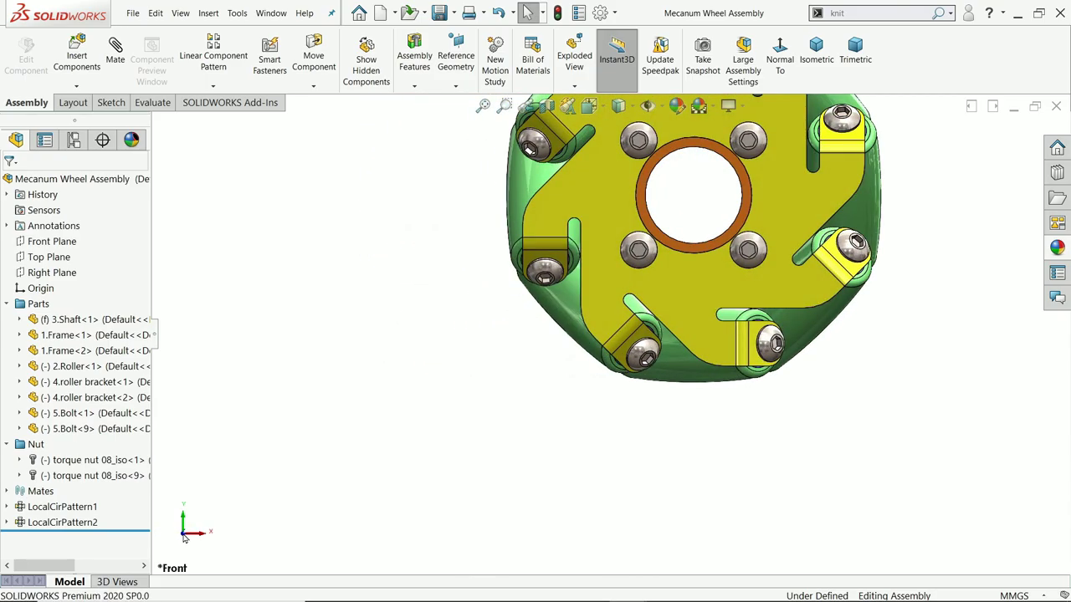
click(184, 536)
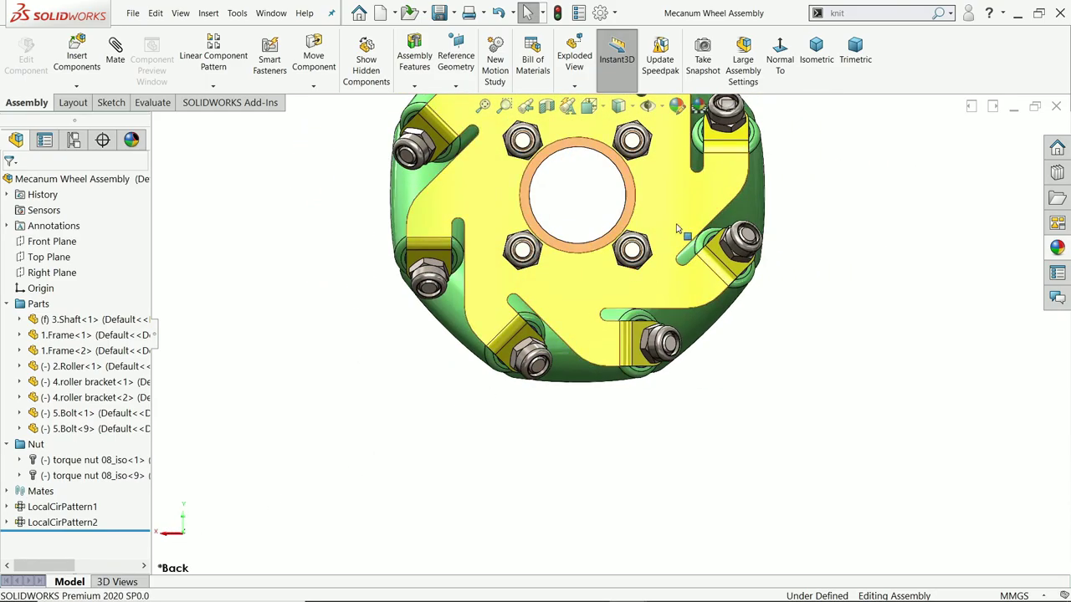
click(816, 52)
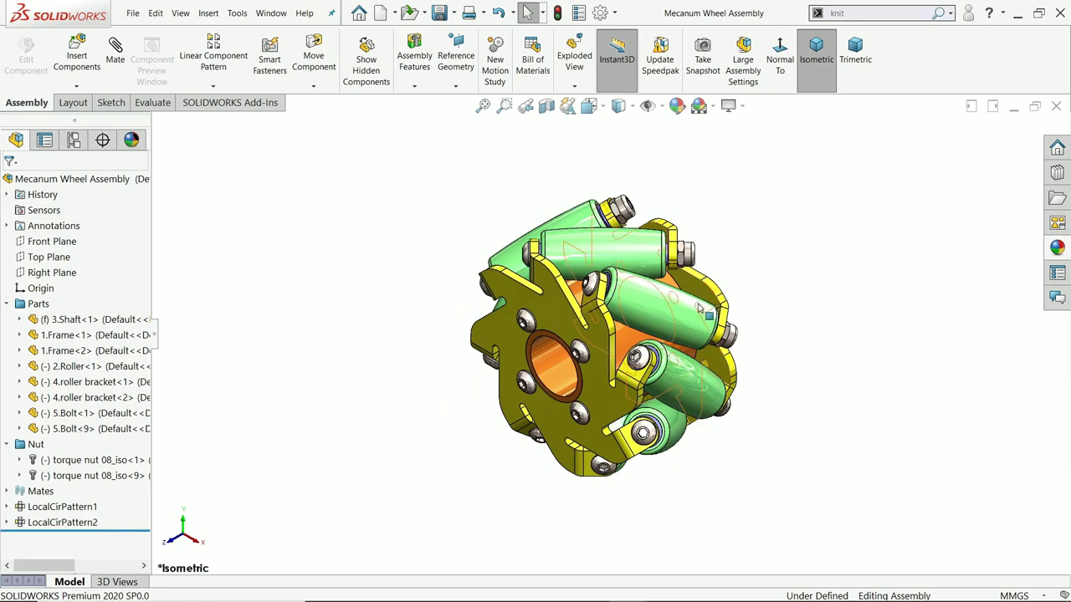
scroll(661, 355, down, 1)
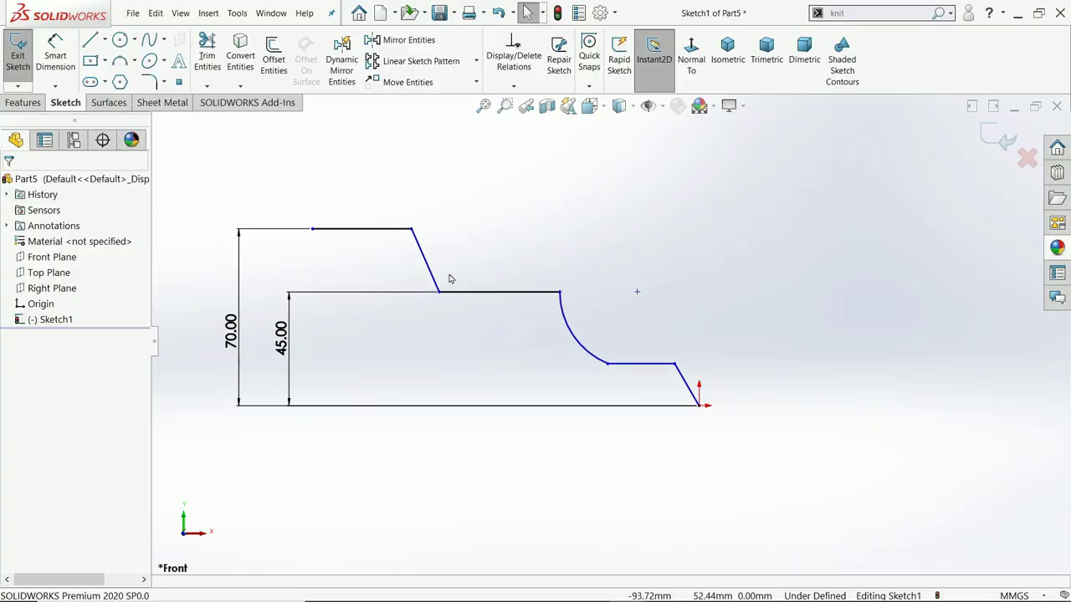
Step: Make the slanted line perpendicular to the middle line by selecting their shared vertex
scroll(446, 280, down, 1)
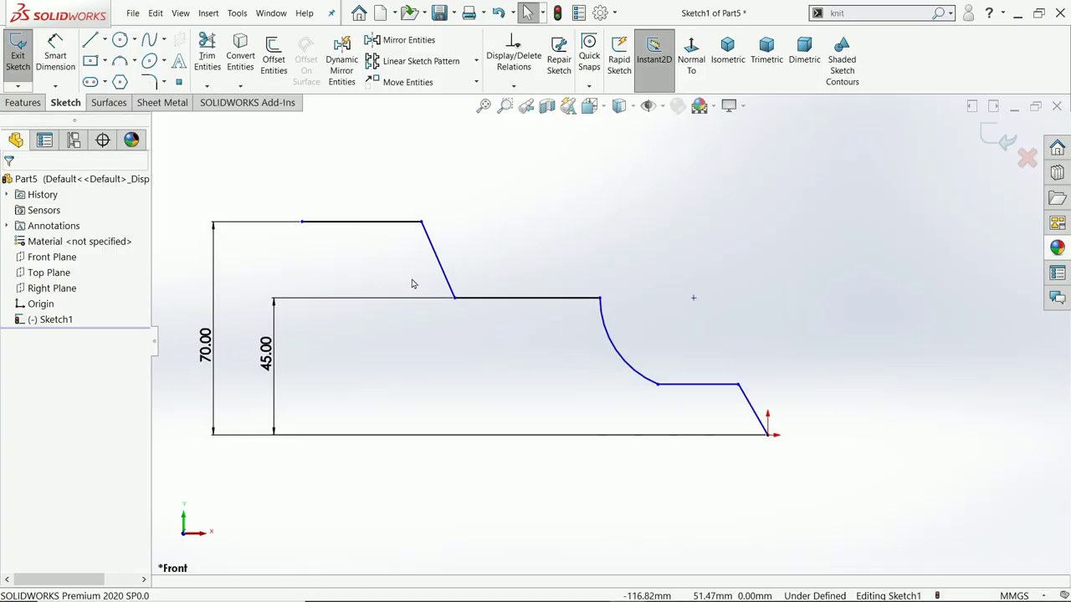
scroll(481, 323, down, 1)
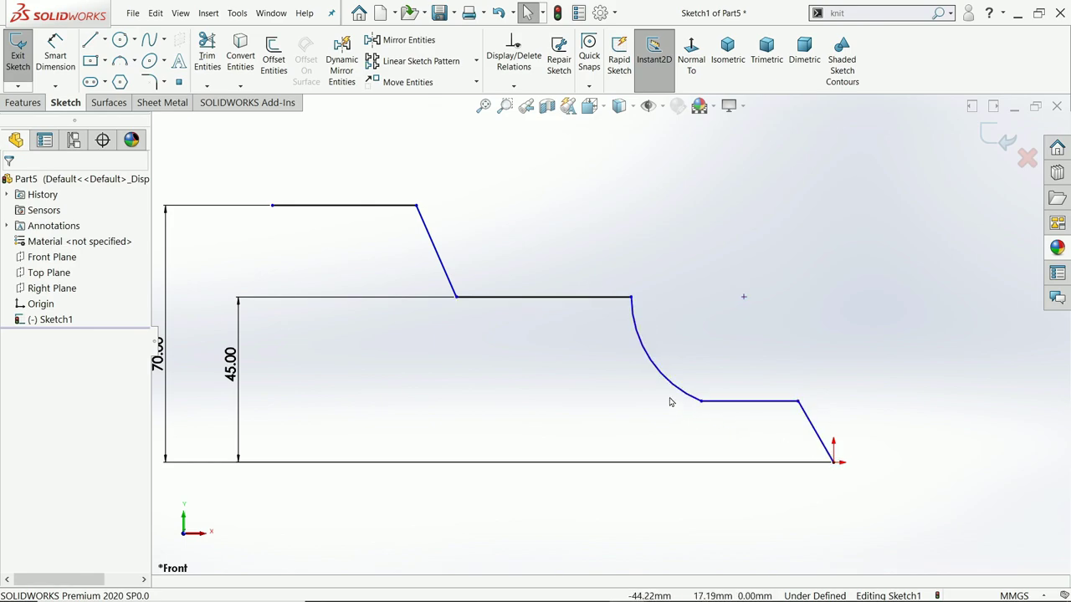
click(456, 300)
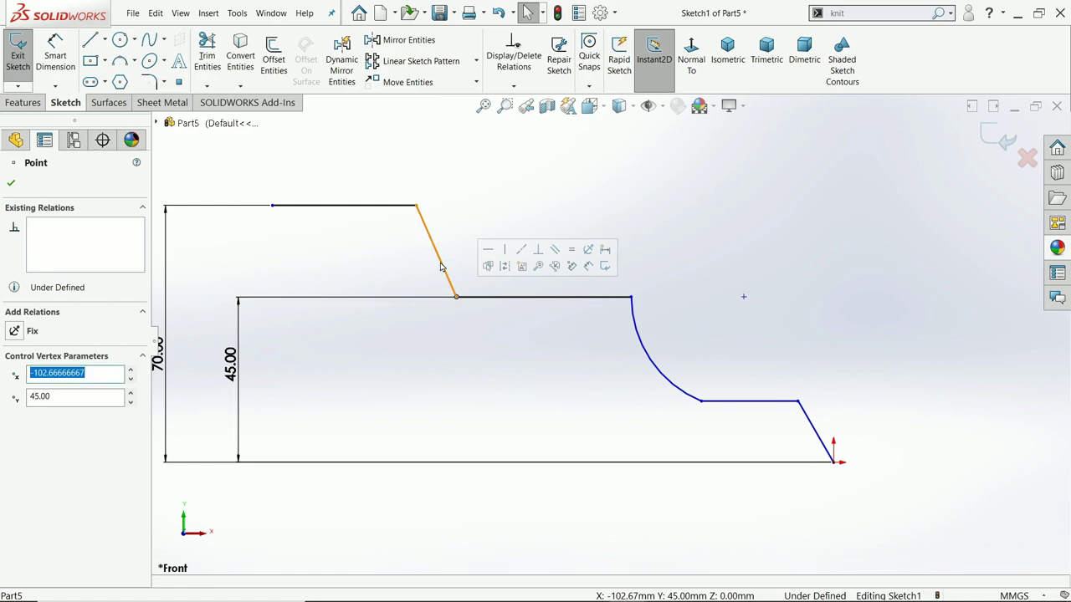
click(452, 289)
click(487, 299)
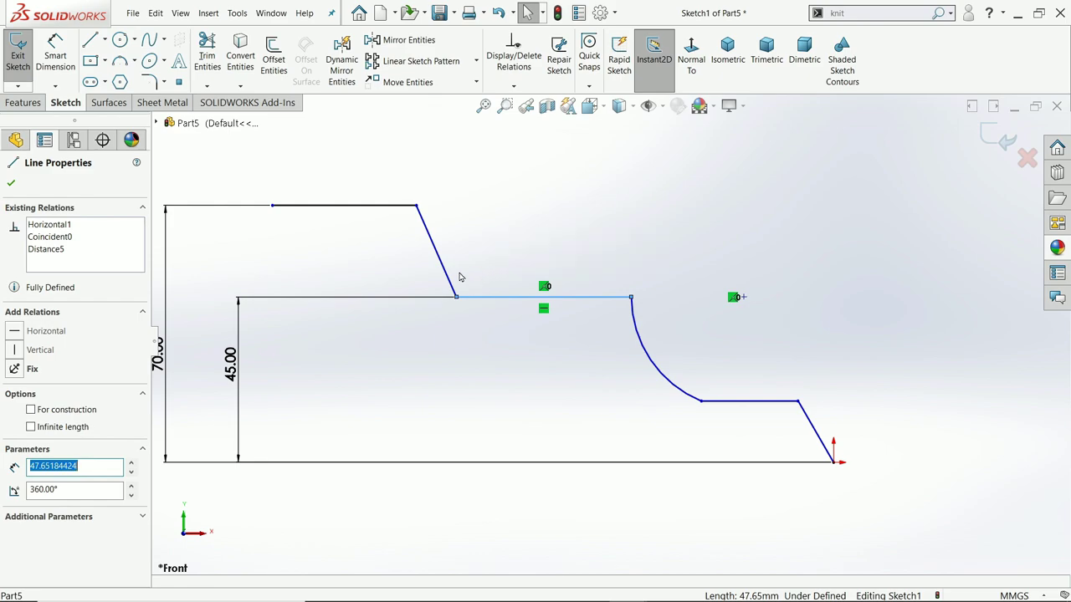
ctrl+click(450, 279)
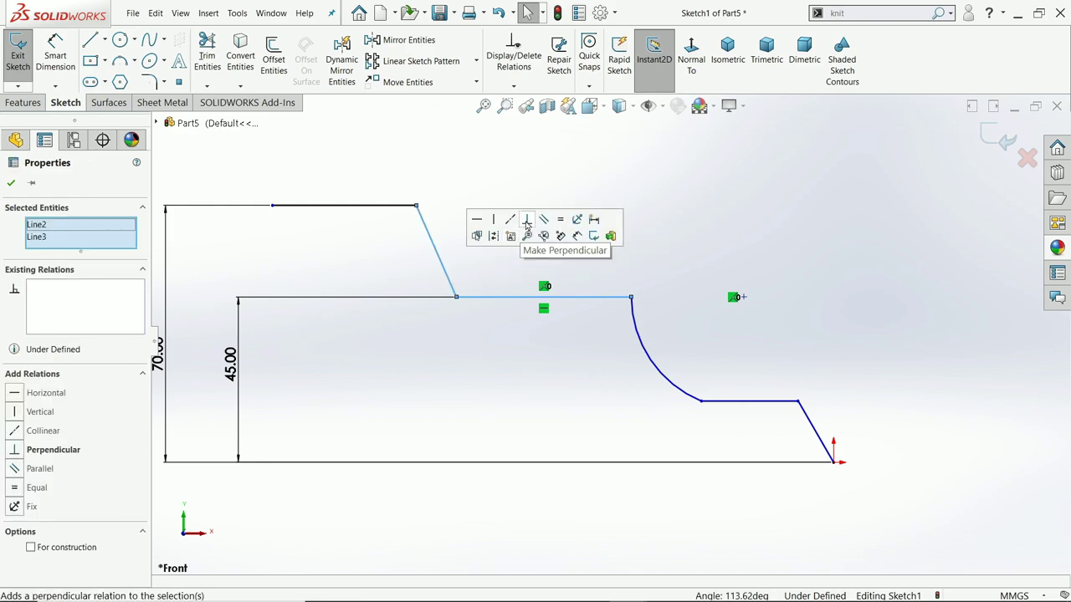
click(508, 265)
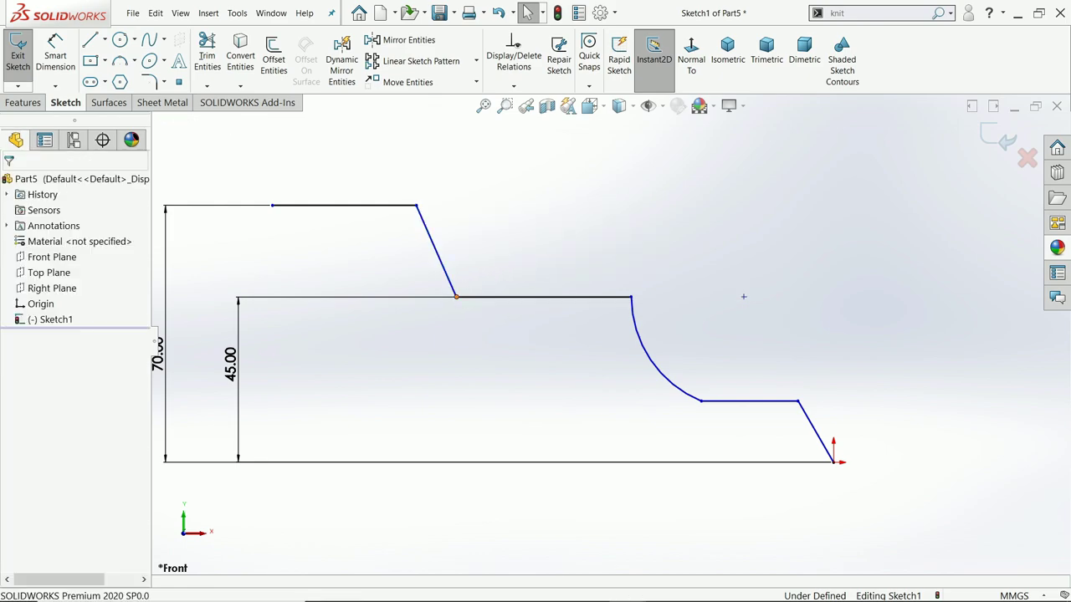
click(456, 298)
click(539, 251)
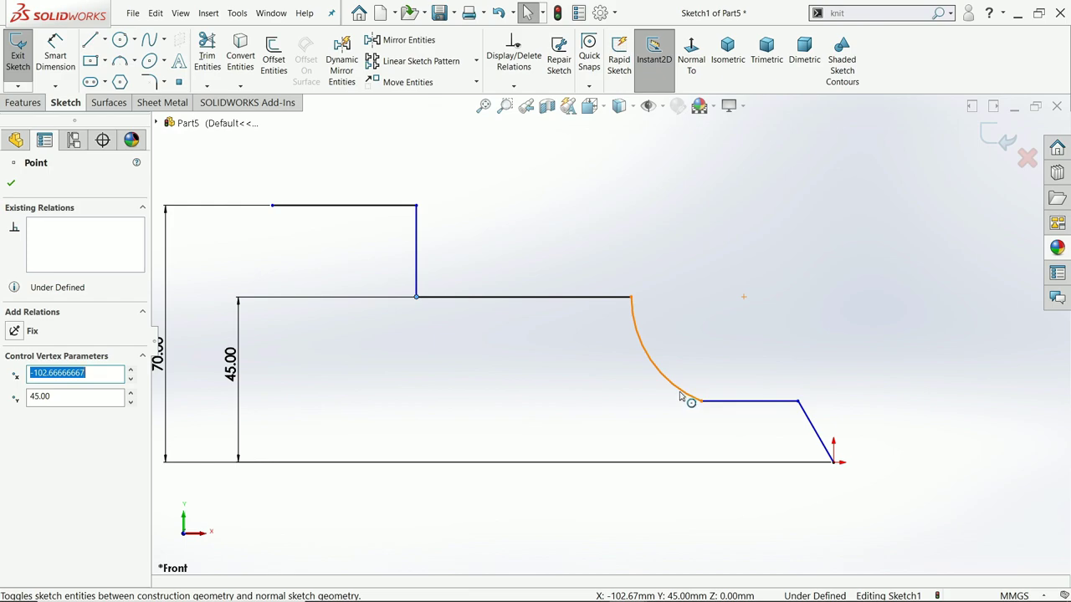
Step: Make the arc tangent to the short horizontal line using their shared endpoint
ctrl+click(681, 395)
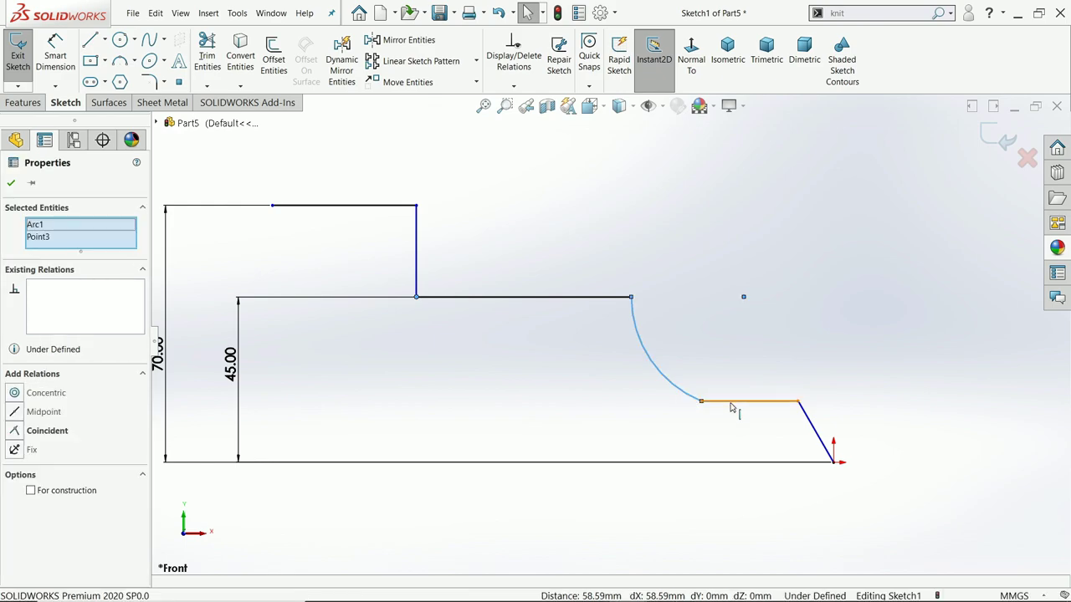
ctrl+click(730, 404)
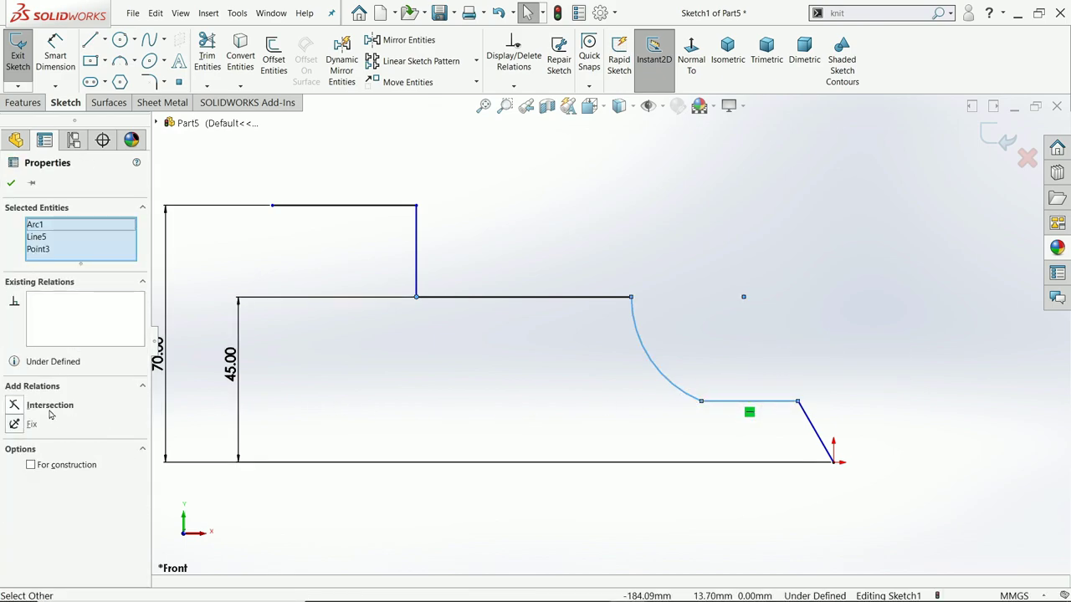
click(686, 318)
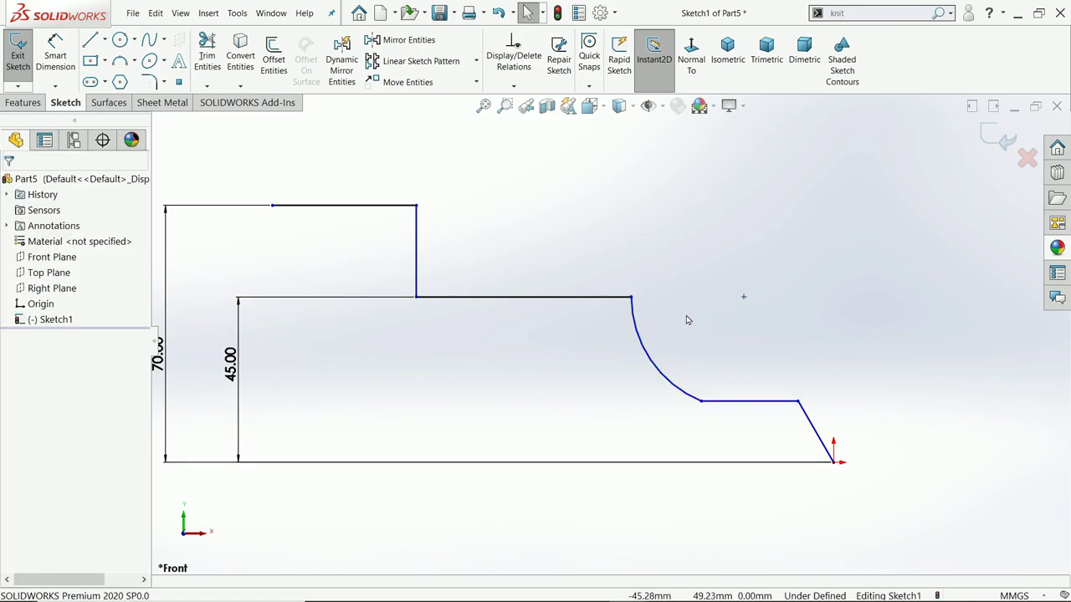
click(702, 404)
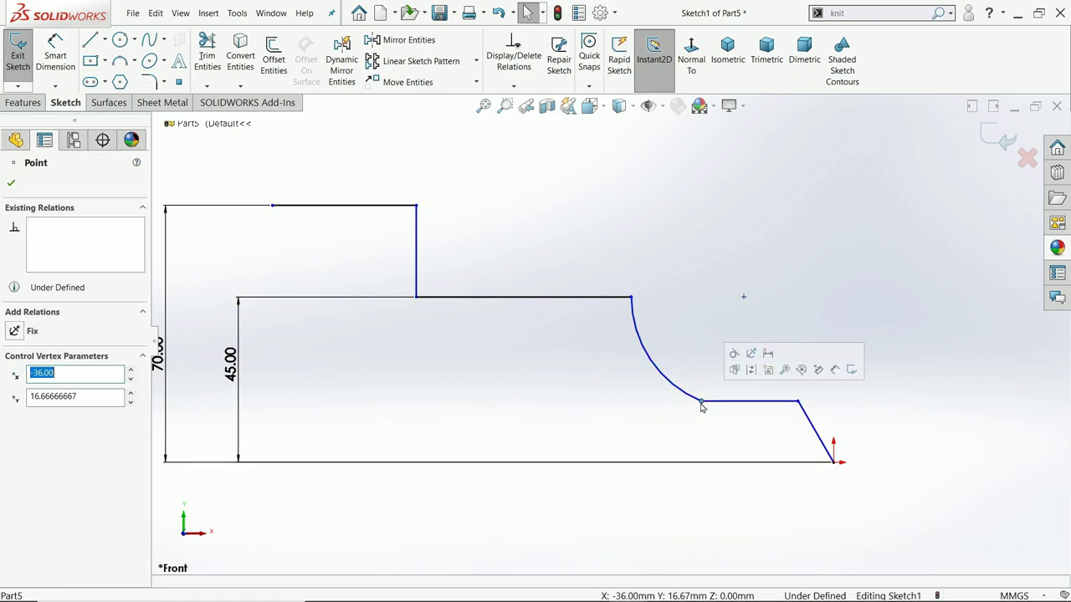
click(736, 357)
click(834, 283)
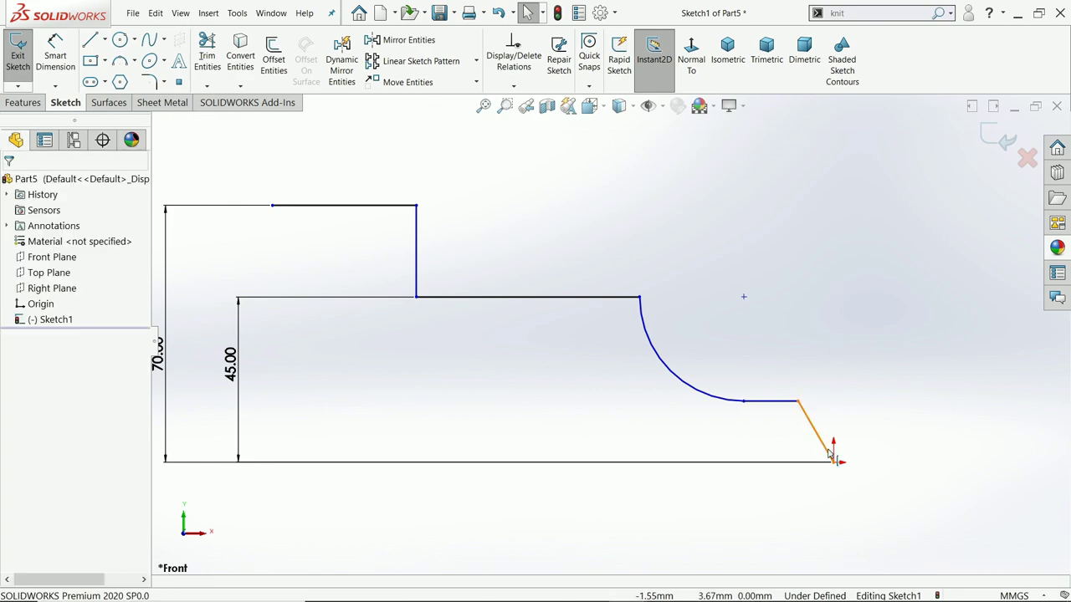
Step: Make the slanted end line perpendicular to the bottom line from its top endpoint
scroll(831, 454, down, 2)
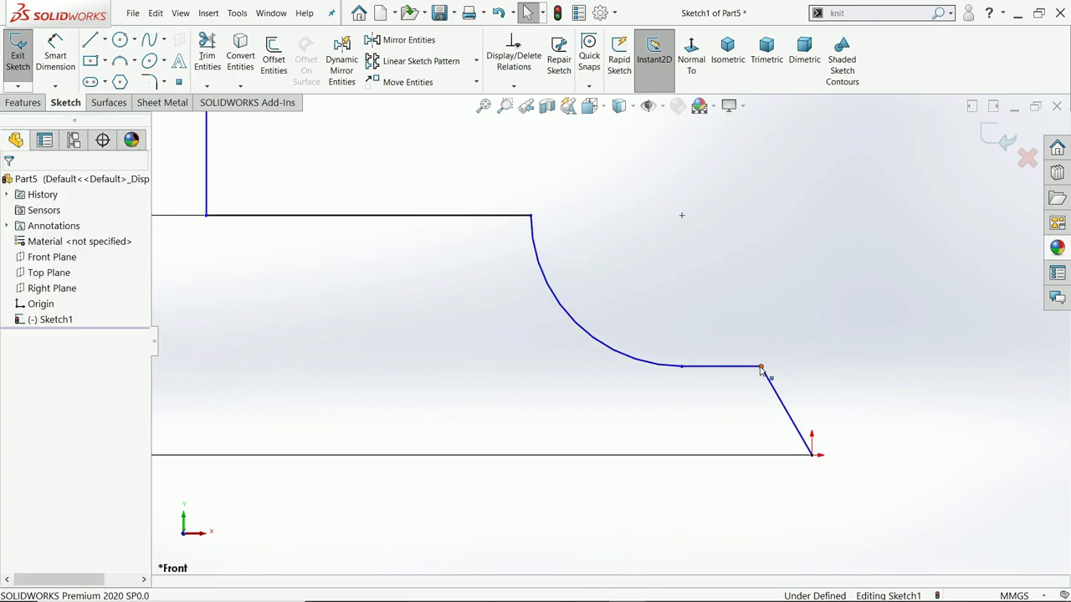
click(761, 368)
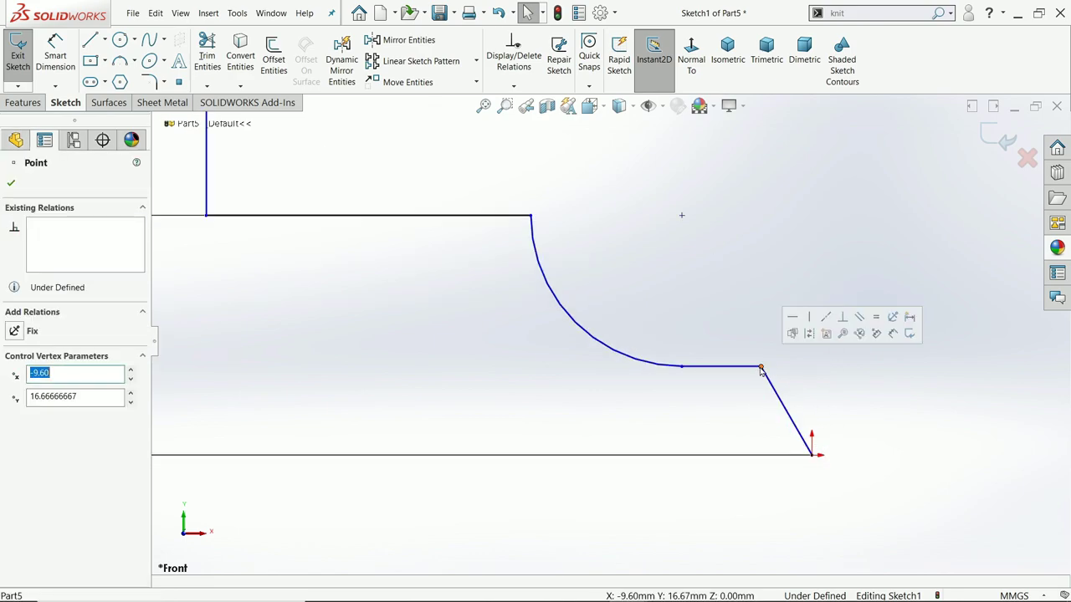
click(842, 326)
click(853, 393)
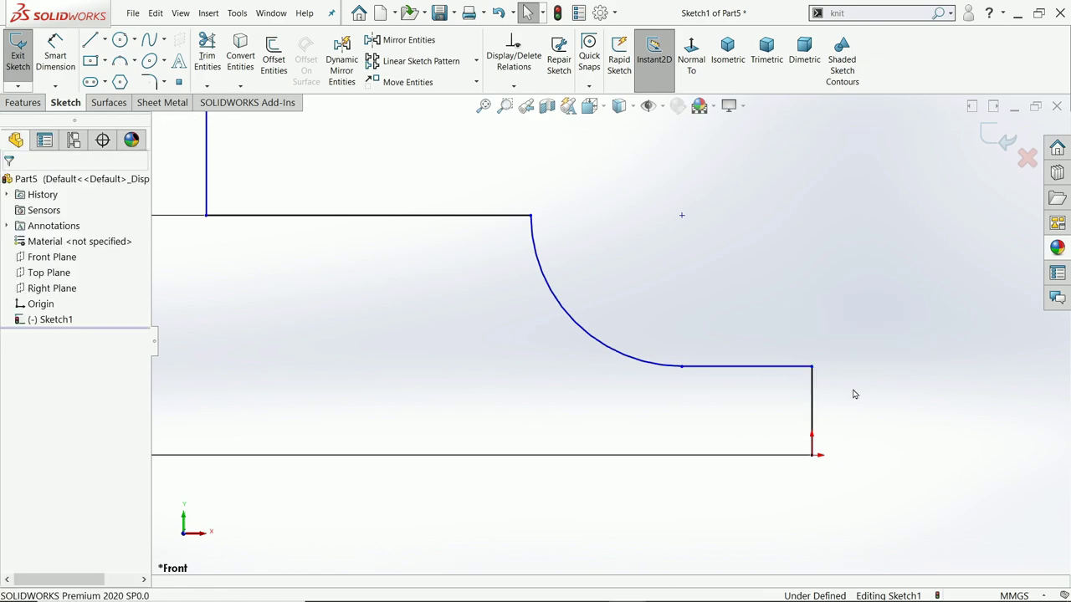
scroll(602, 361, up, 2)
scroll(485, 340, up, 1)
Step: Compare right-to-left crossing and left-to-right window box selections on the five circles
scroll(456, 324, down, 3)
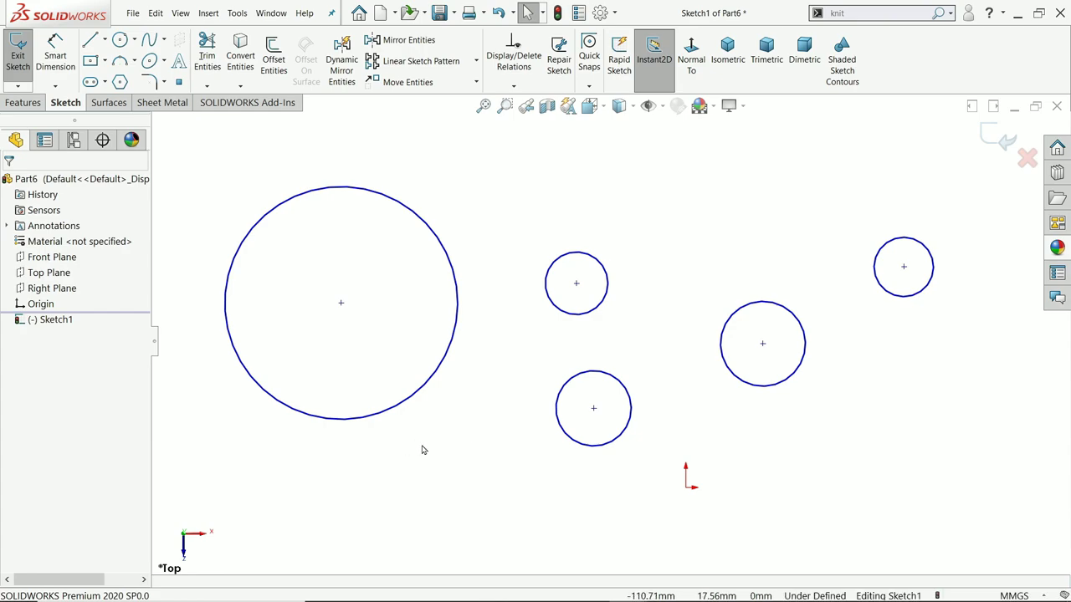
drag(978, 199, 236, 526)
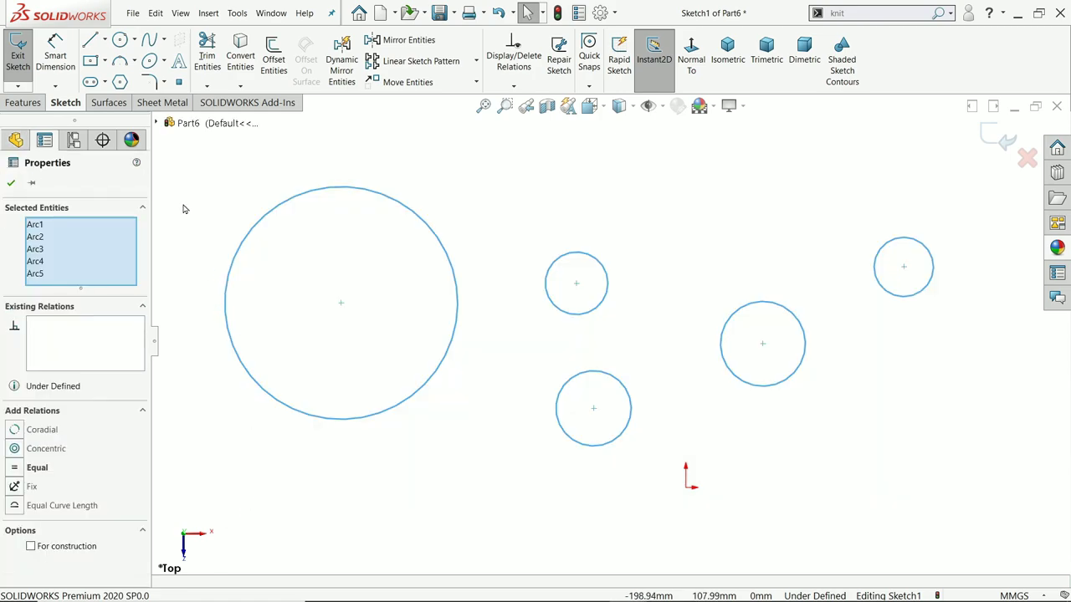
drag(183, 189, 954, 467)
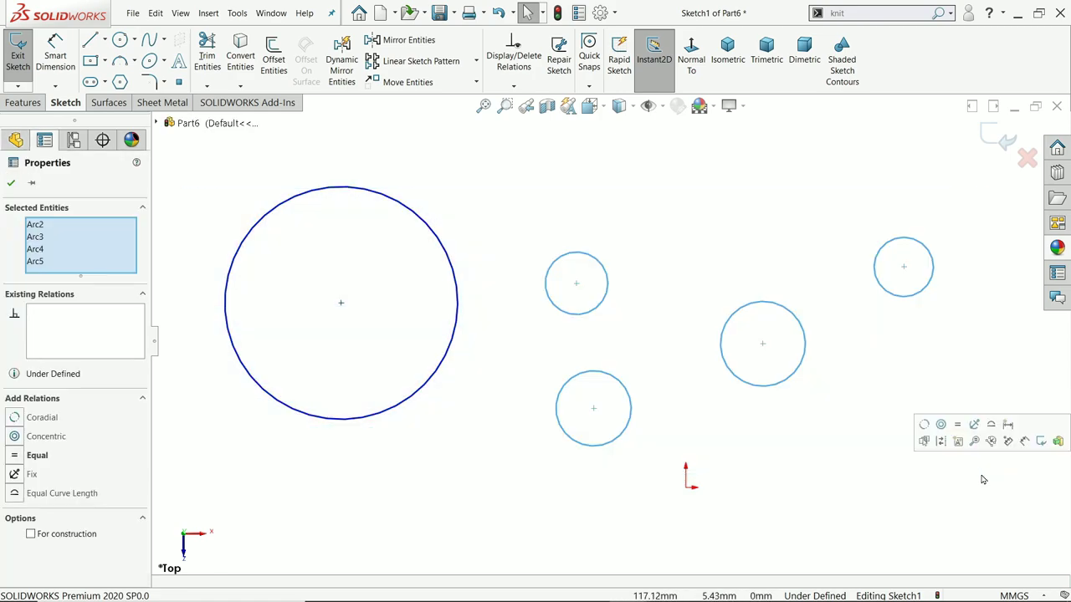
click(978, 314)
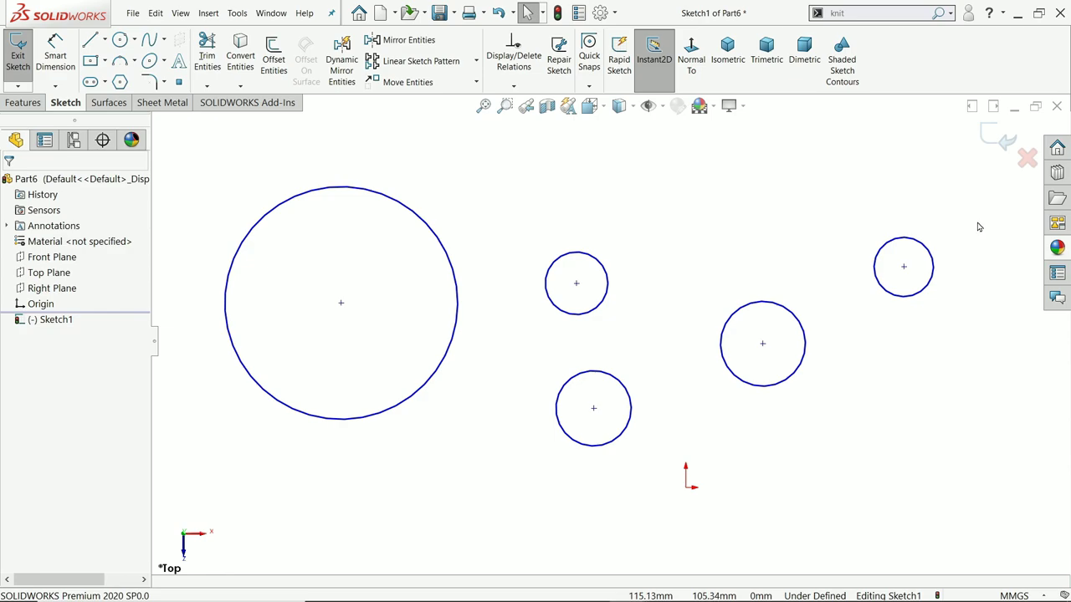
drag(977, 221, 187, 506)
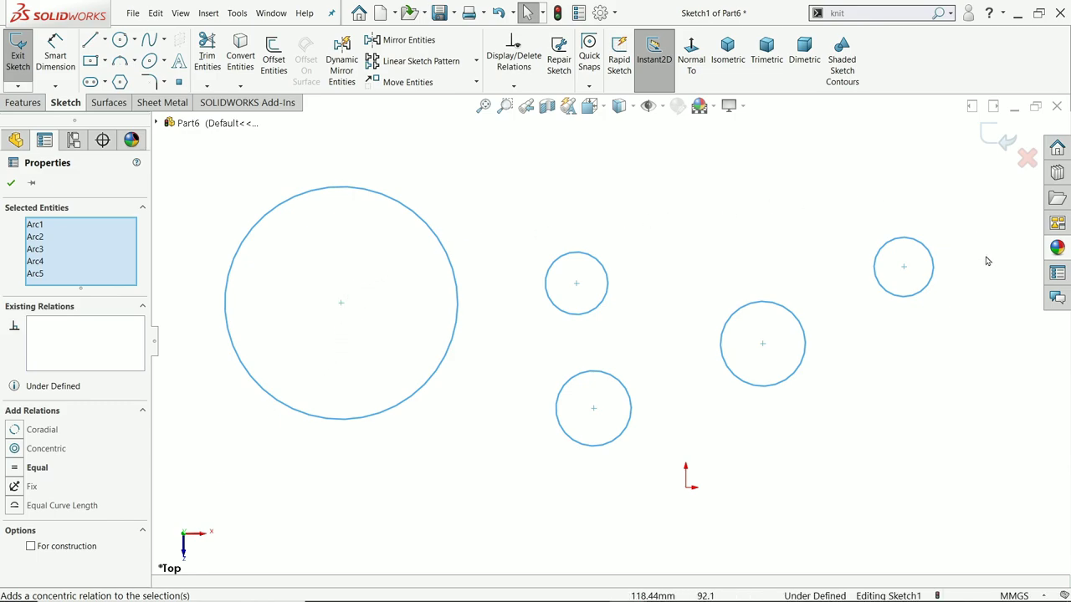
drag(964, 225, 220, 487)
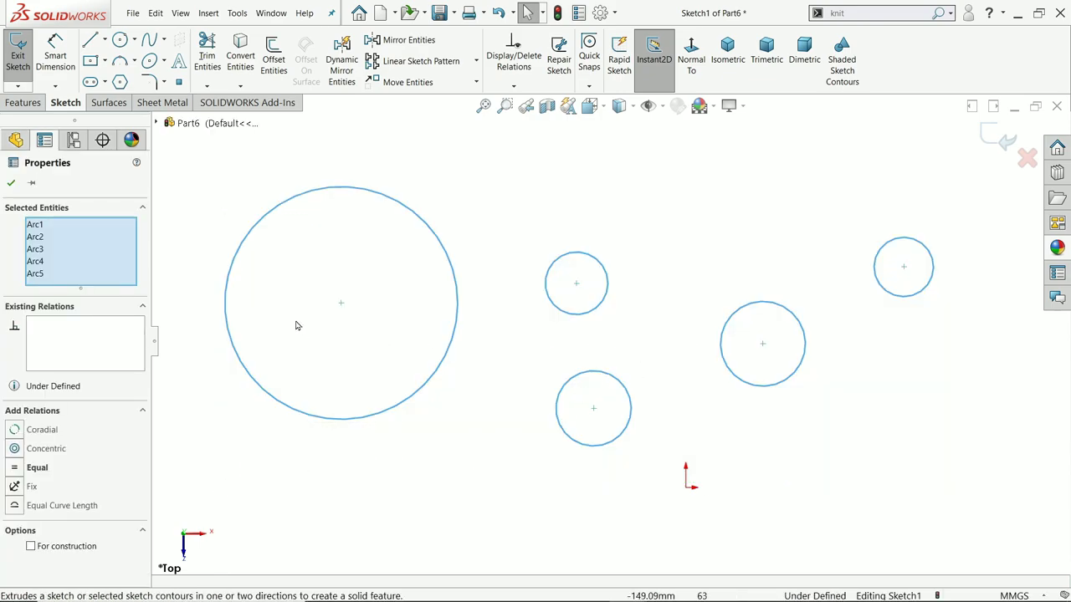
click(191, 259)
drag(184, 257, 988, 482)
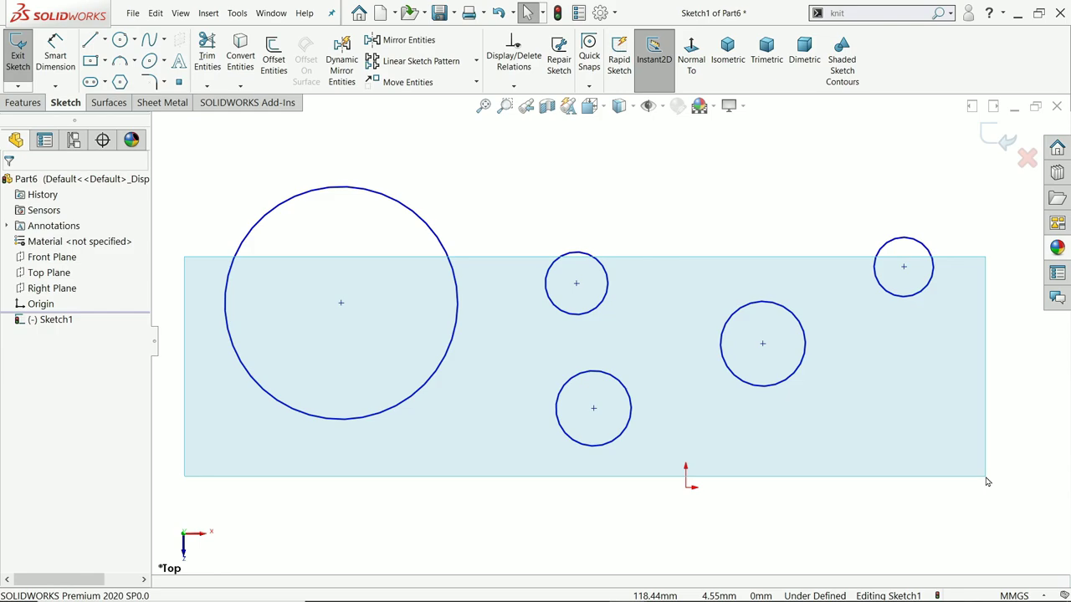
drag(988, 482, 987, 482)
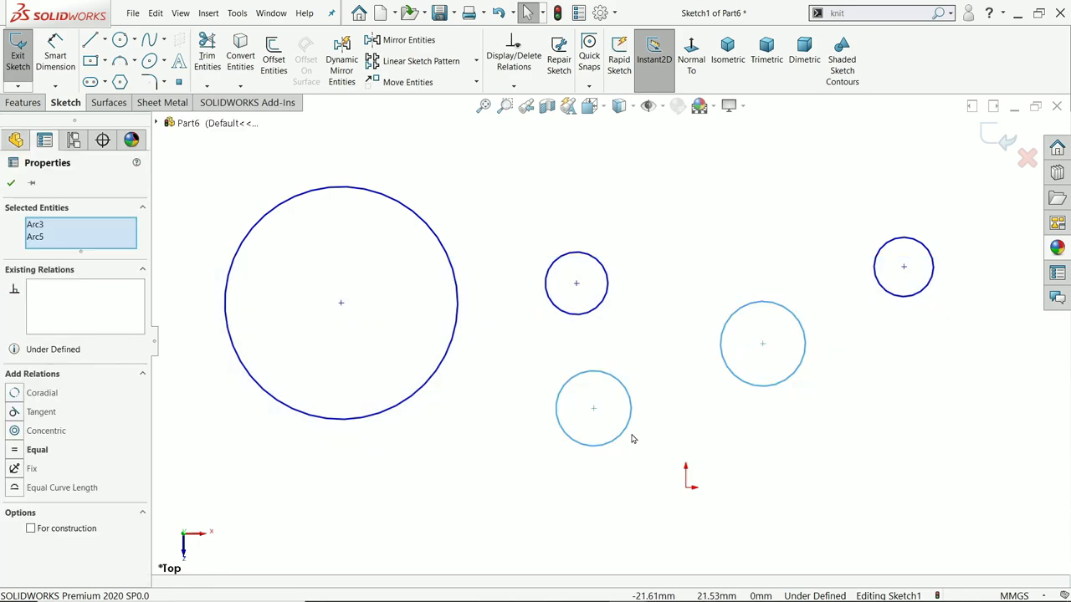
click(863, 419)
mouse_move(185, 318)
mouse_down()
mouse_move(809, 438)
mouse_move(983, 454)
mouse_move(994, 400)
mouse_up()
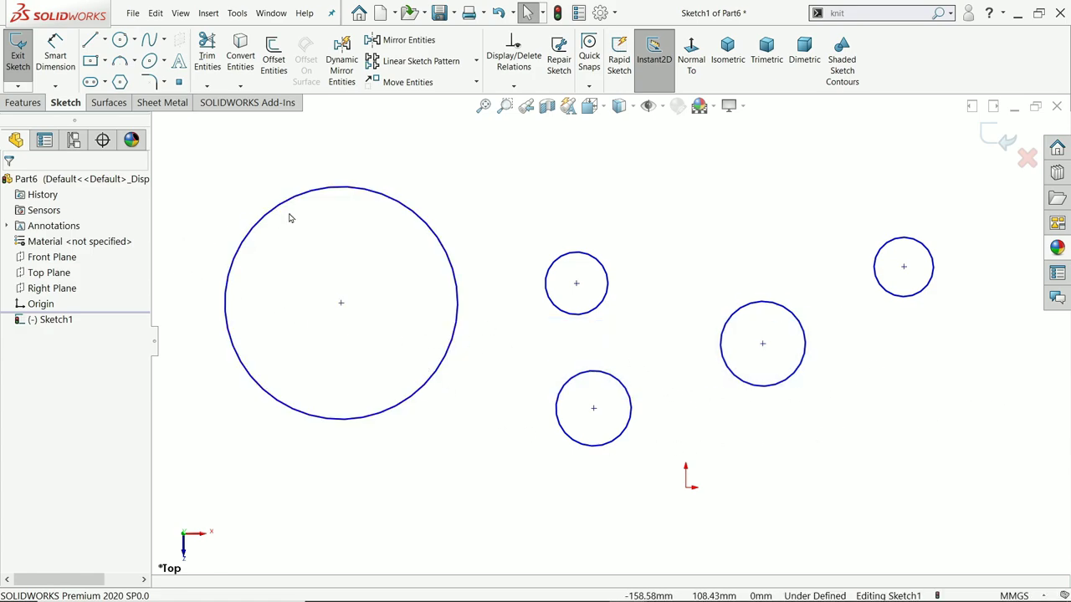
drag(184, 169, 973, 497)
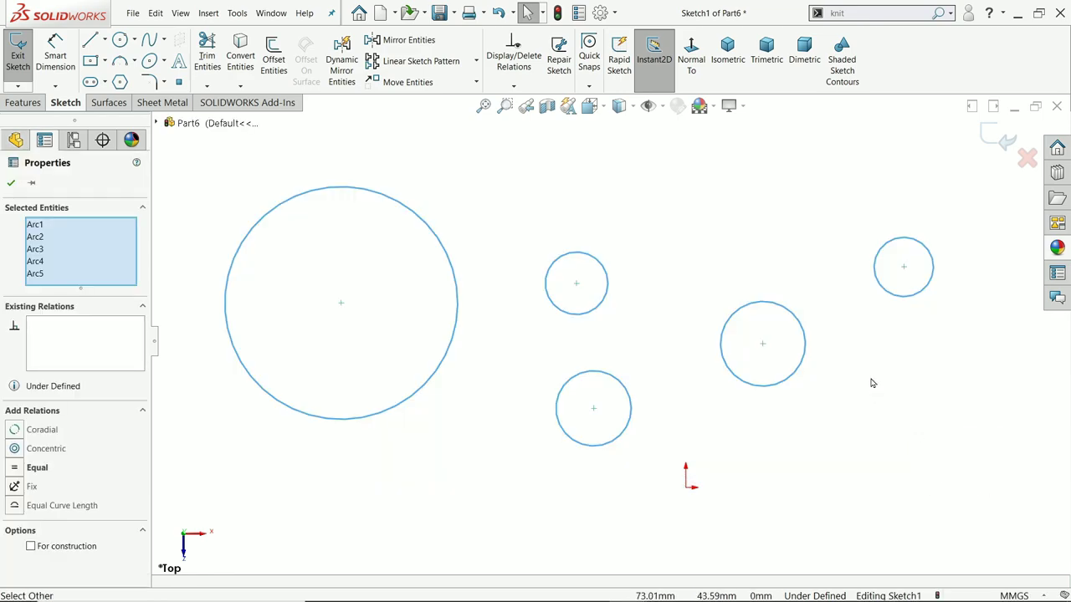
key(Escape)
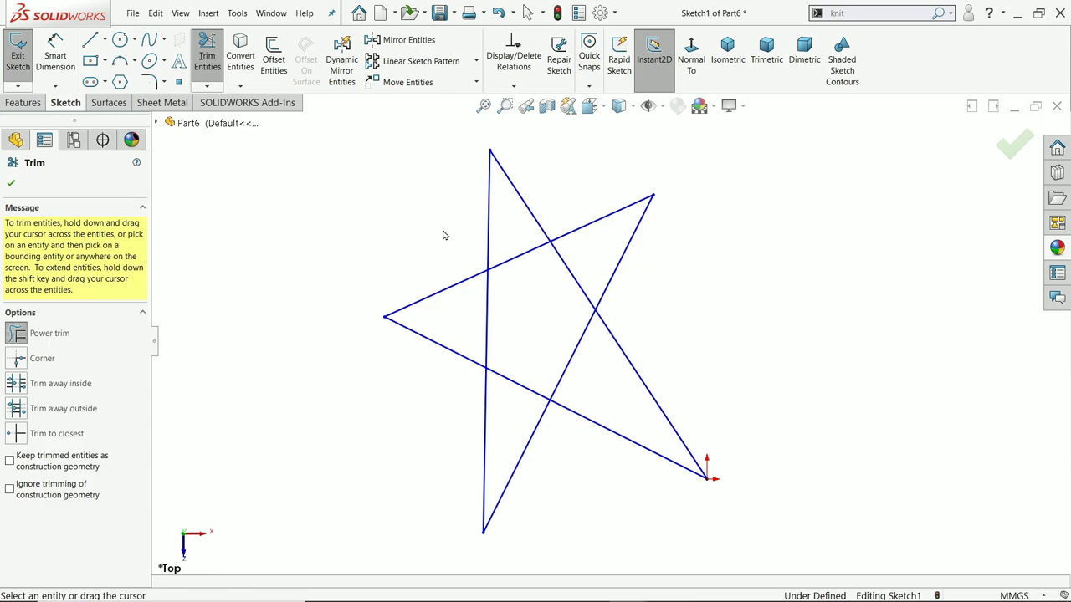
mouse_move(444, 235)
mouse_down()
mouse_move(548, 212)
mouse_move(624, 257)
mouse_move(633, 294)
mouse_move(591, 438)
mouse_up()
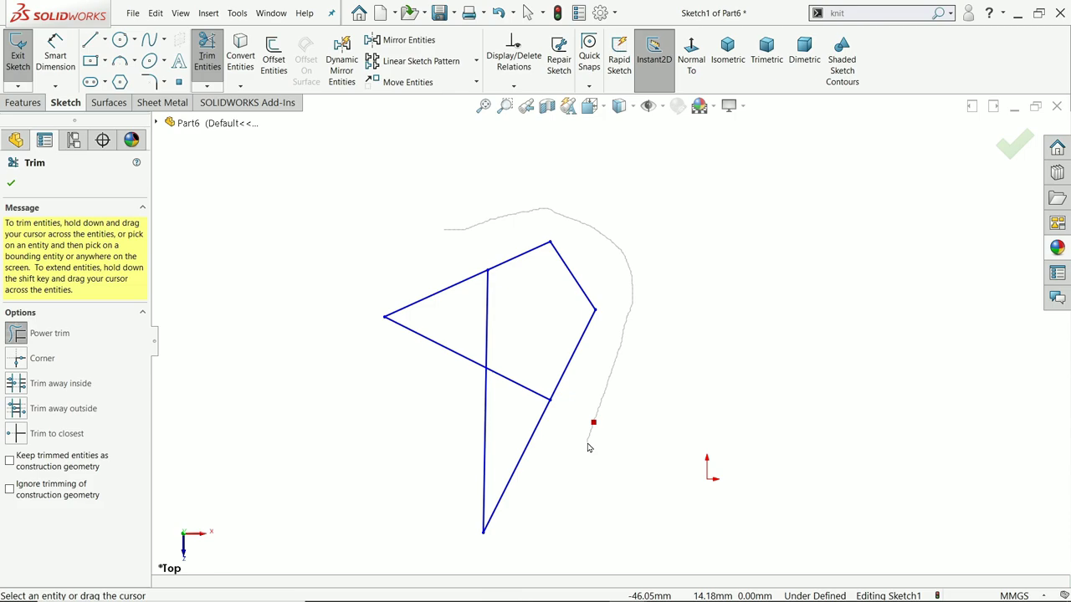
mouse_move(588, 449)
mouse_down()
mouse_move(622, 376)
mouse_move(632, 271)
mouse_move(605, 236)
mouse_move(563, 216)
mouse_move(490, 226)
mouse_up()
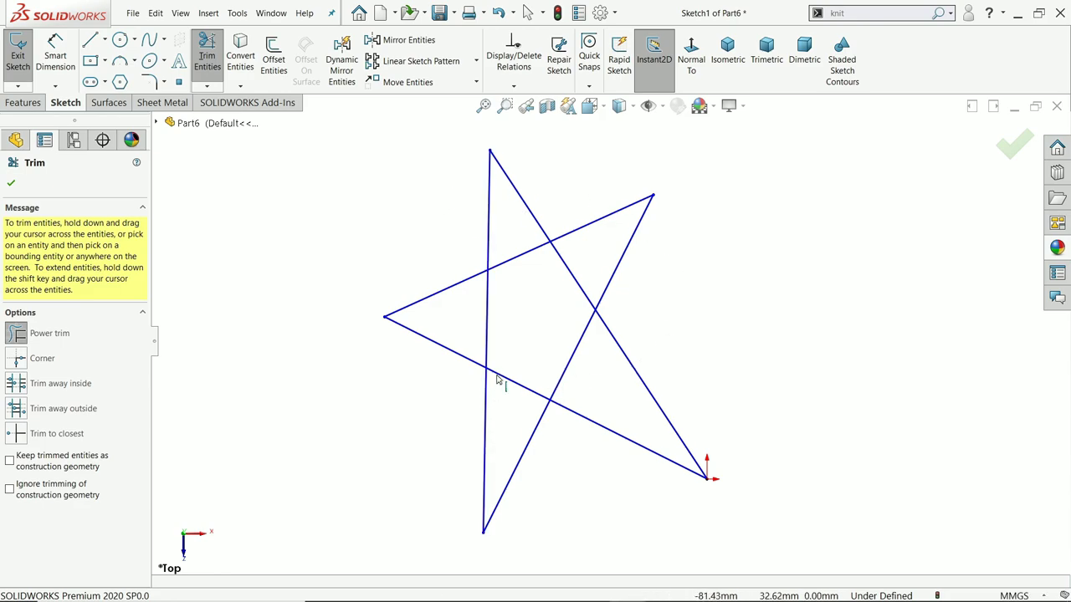
mouse_move(366, 384)
mouse_down()
mouse_move(414, 419)
mouse_move(542, 453)
mouse_move(602, 419)
mouse_move(632, 372)
mouse_move(618, 339)
mouse_move(471, 305)
mouse_up()
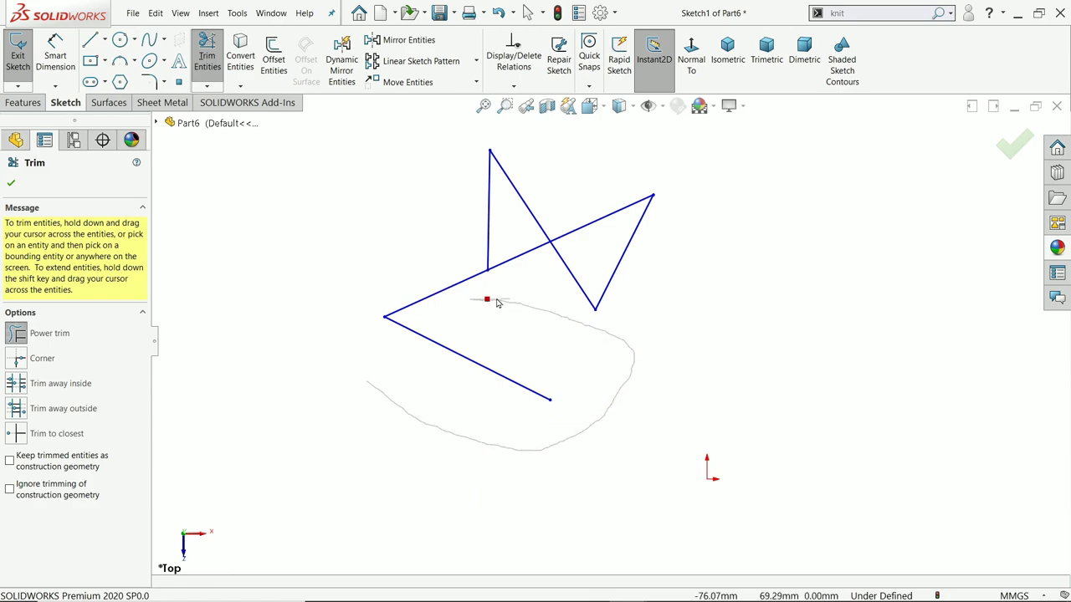
drag(473, 303, 589, 333)
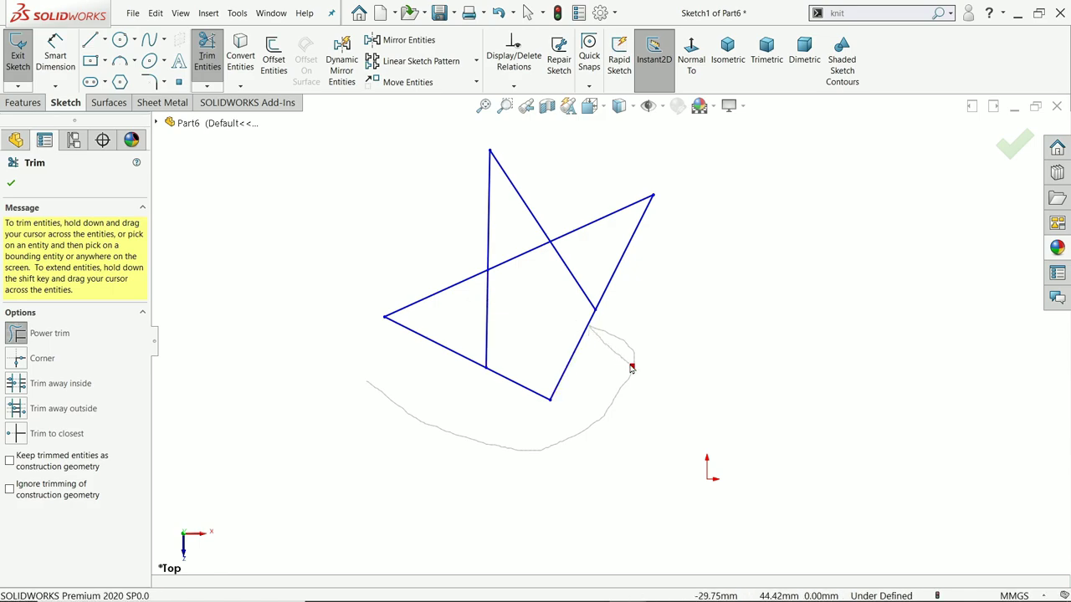
drag(635, 376, 594, 430)
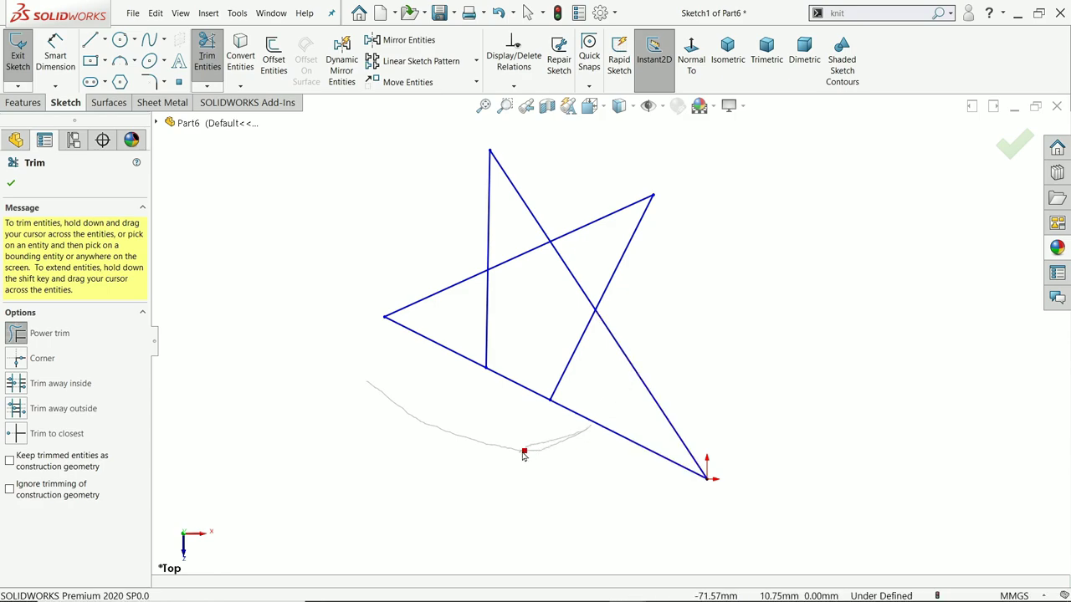
drag(524, 455, 396, 407)
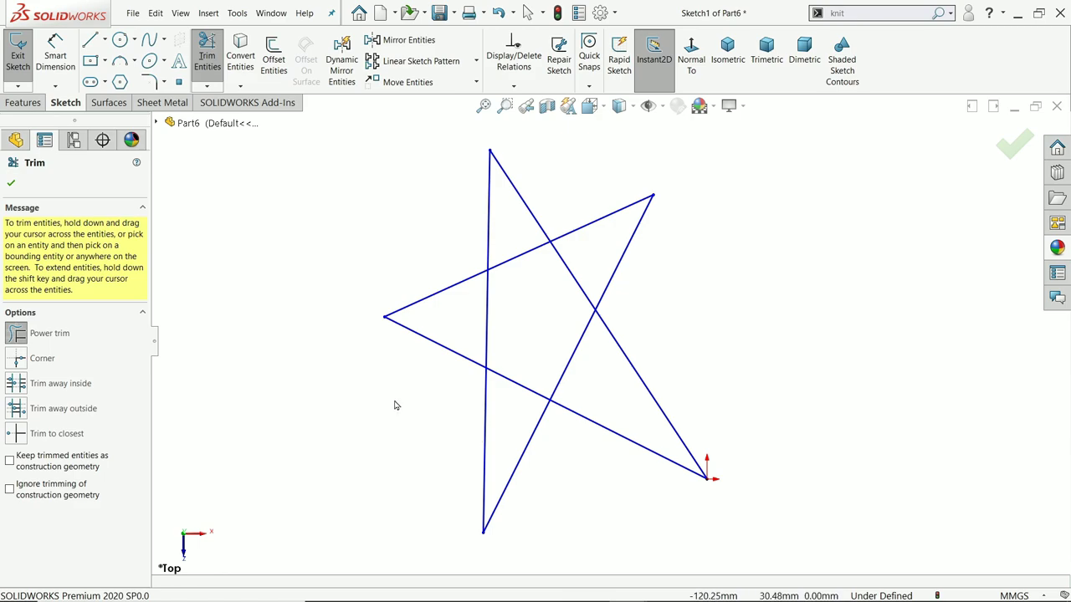
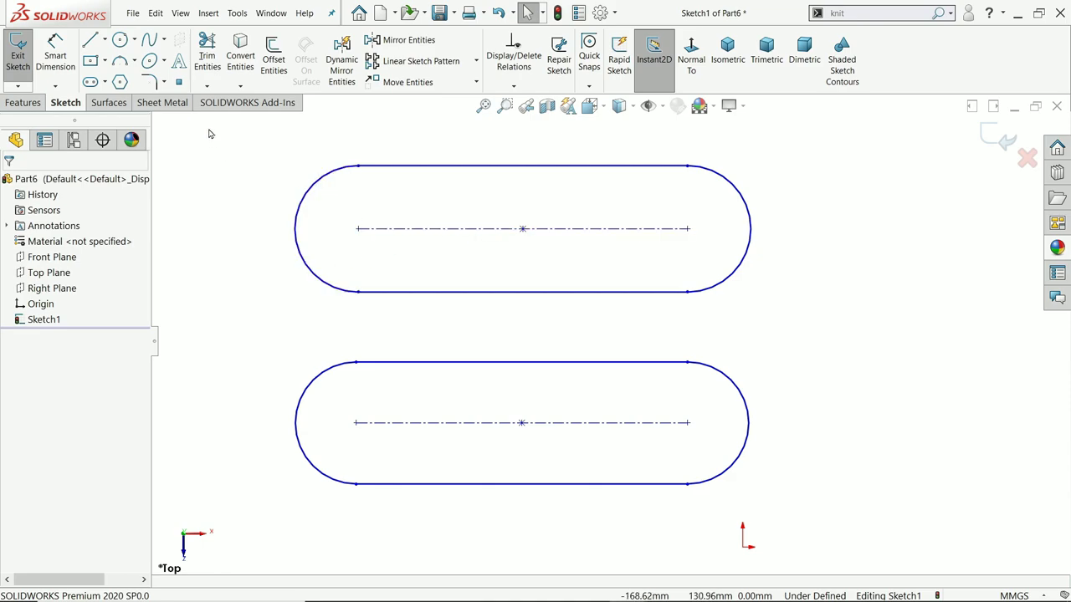
Step: Dimension the upper slot: 105 between centres and 150 overall across its arcs
click(55, 52)
click(541, 229)
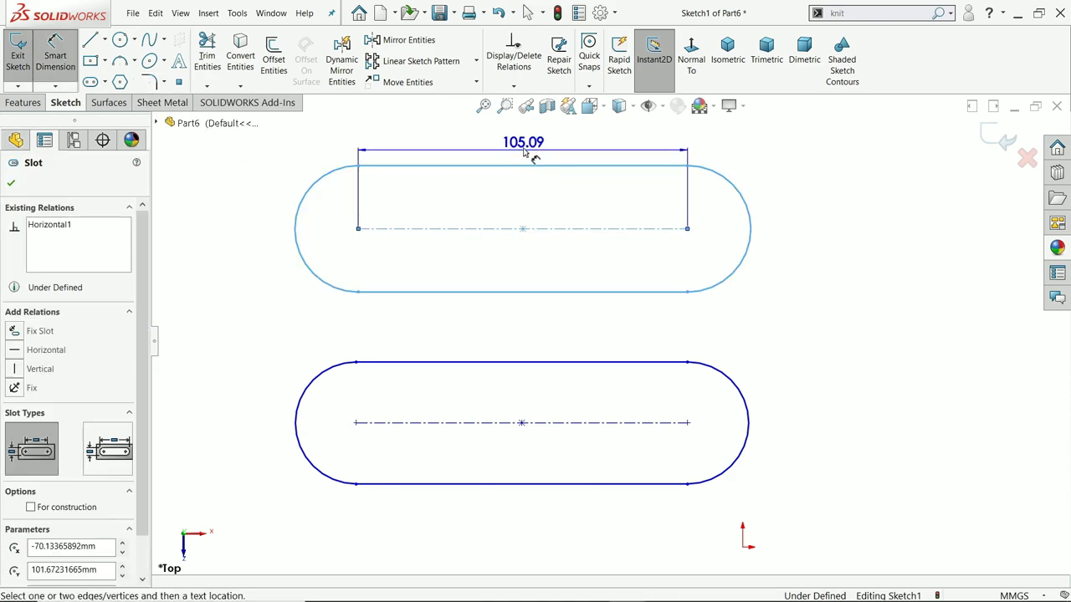
click(524, 149)
text(105)
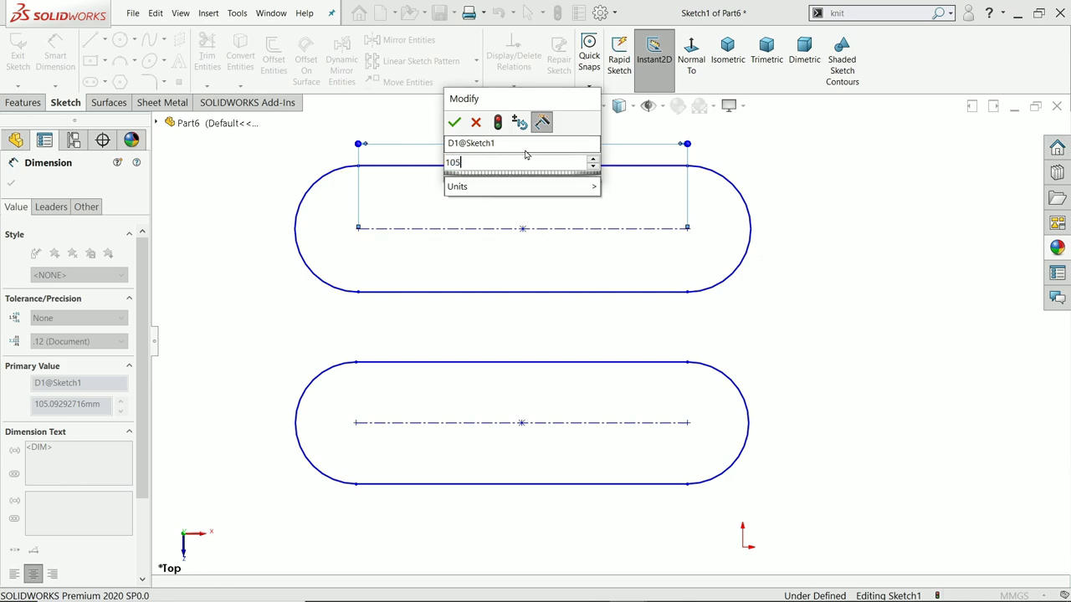
key(Return)
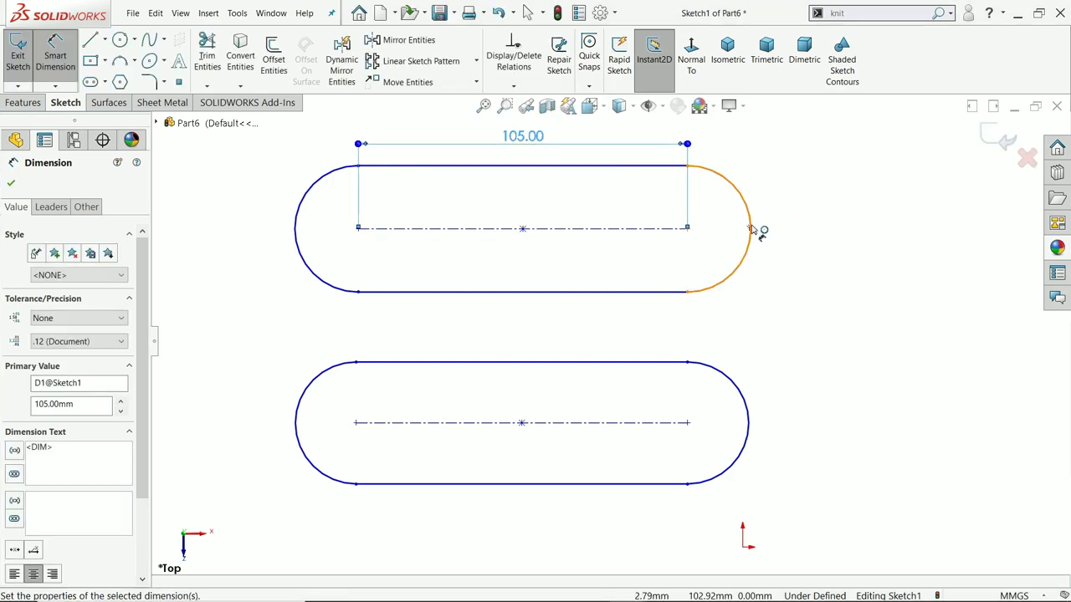
click(297, 239)
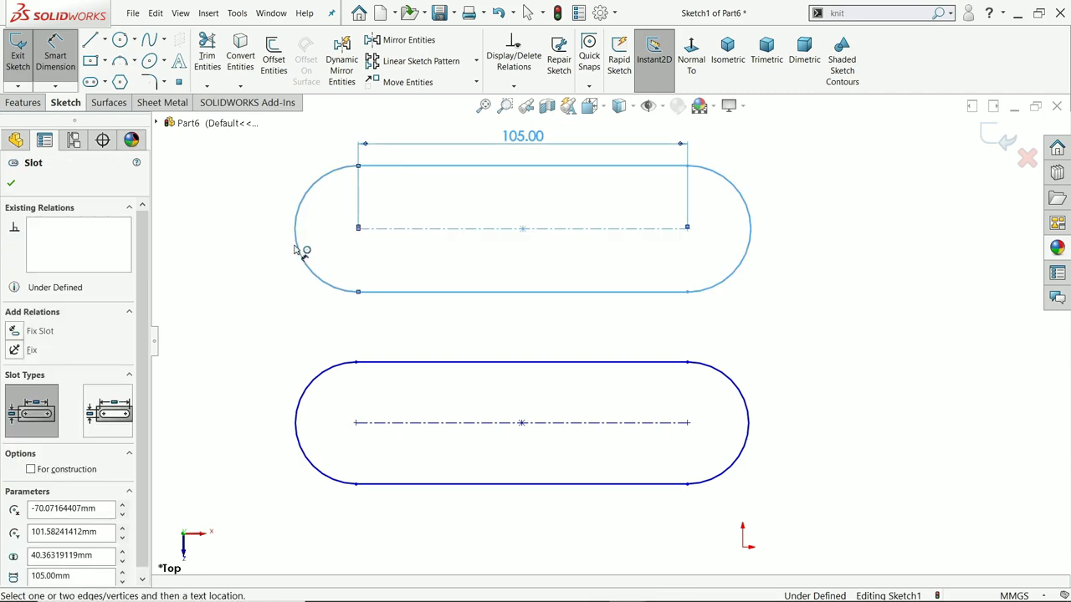
click(757, 240)
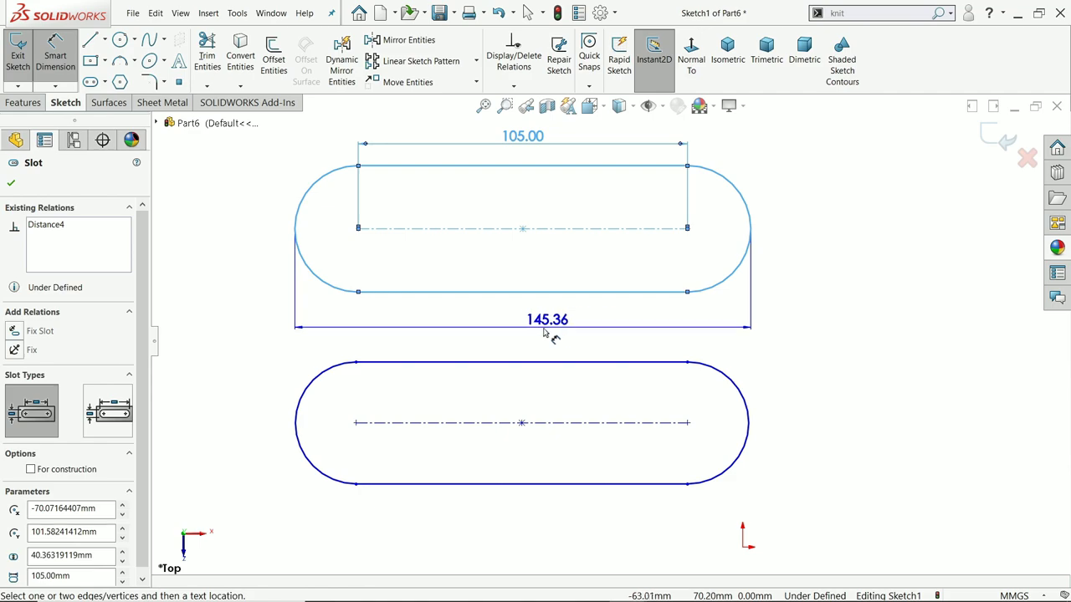
click(530, 328)
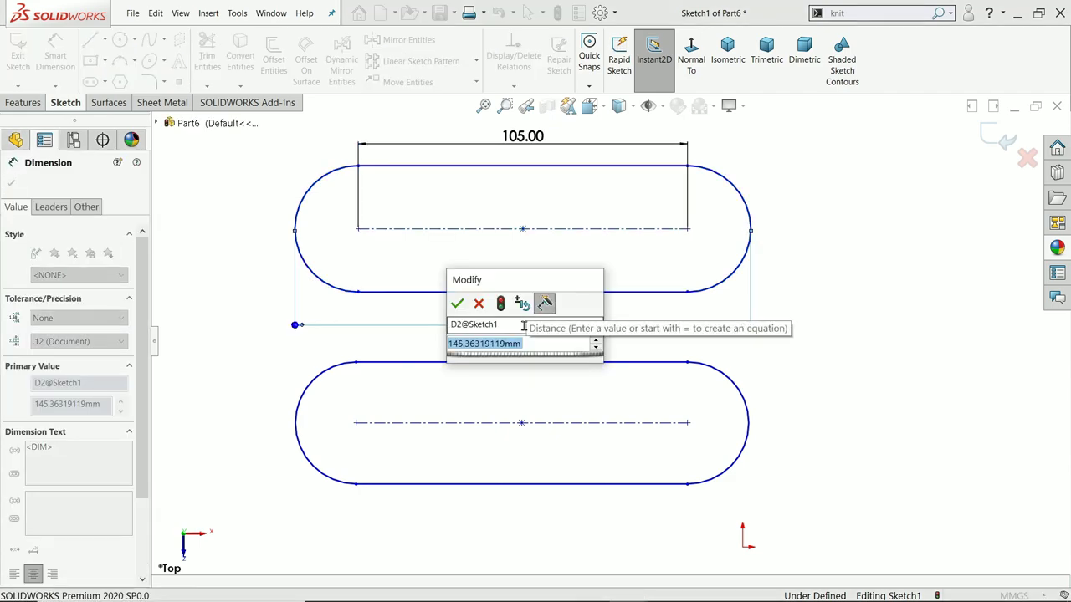
text(150)
key(Return)
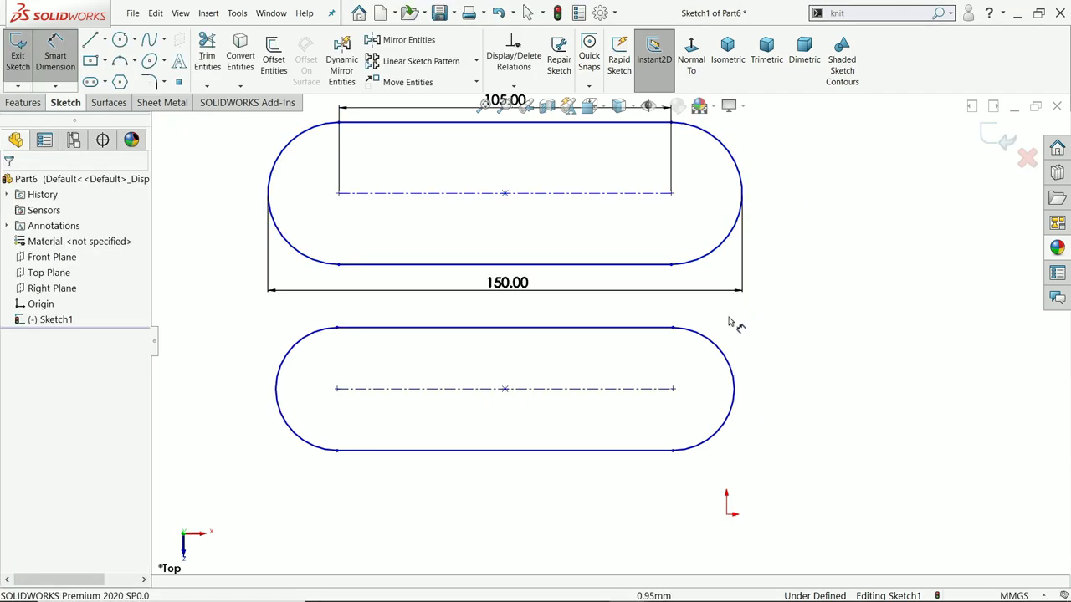
Step: Dimension the lower slot 125 from its right centre point to its left arc
click(673, 390)
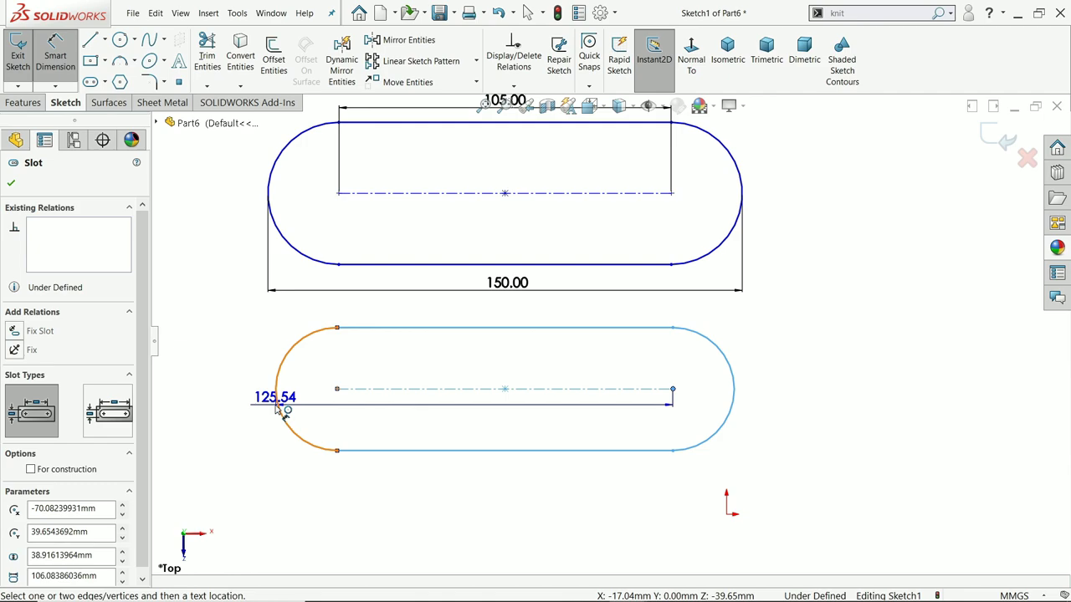
click(278, 407)
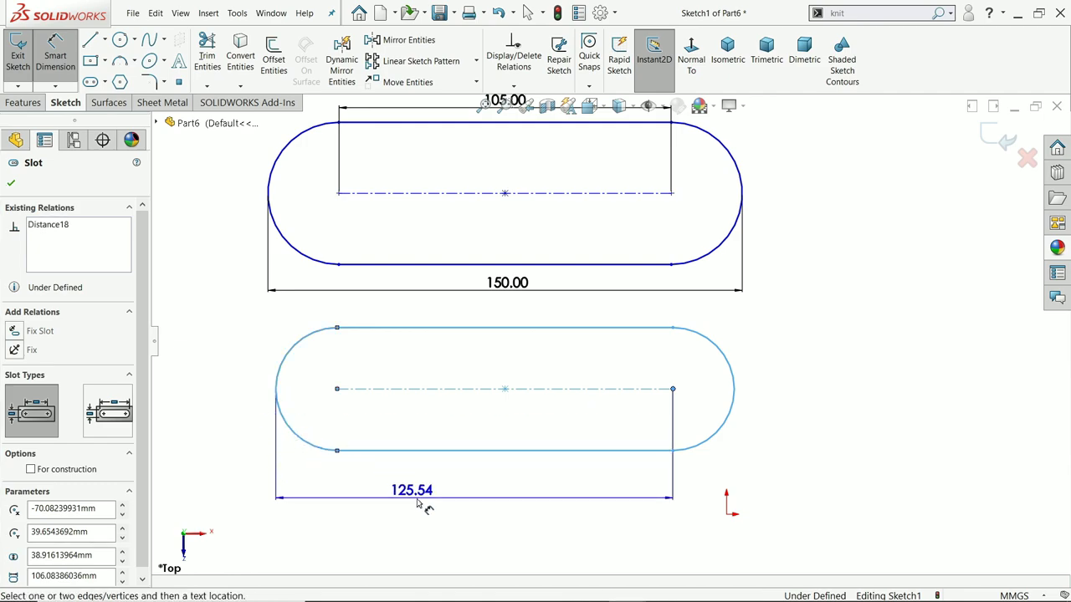
click(467, 499)
text(125)
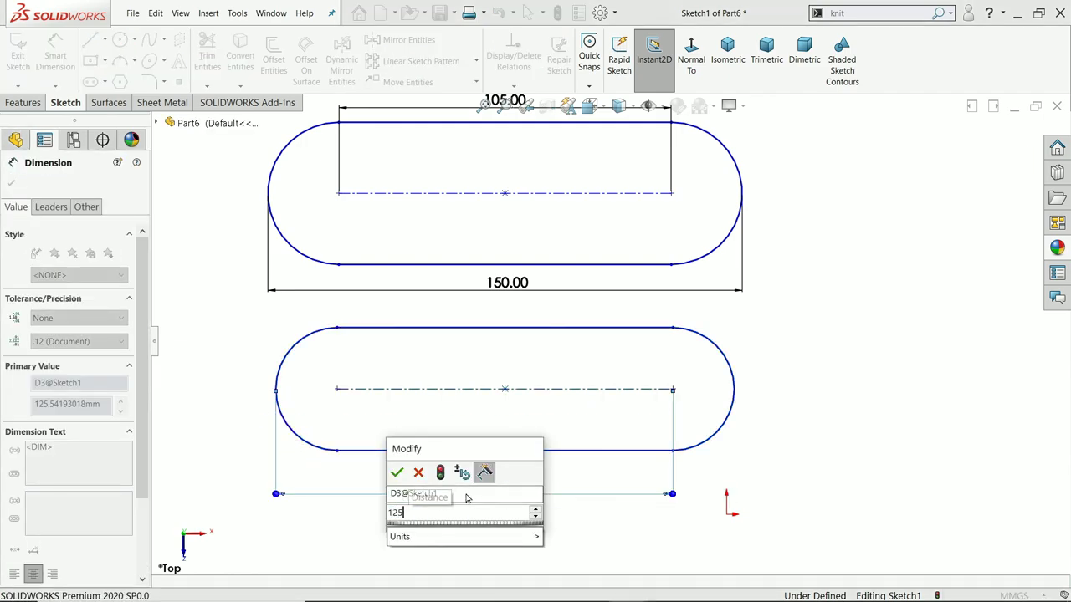
key(Return)
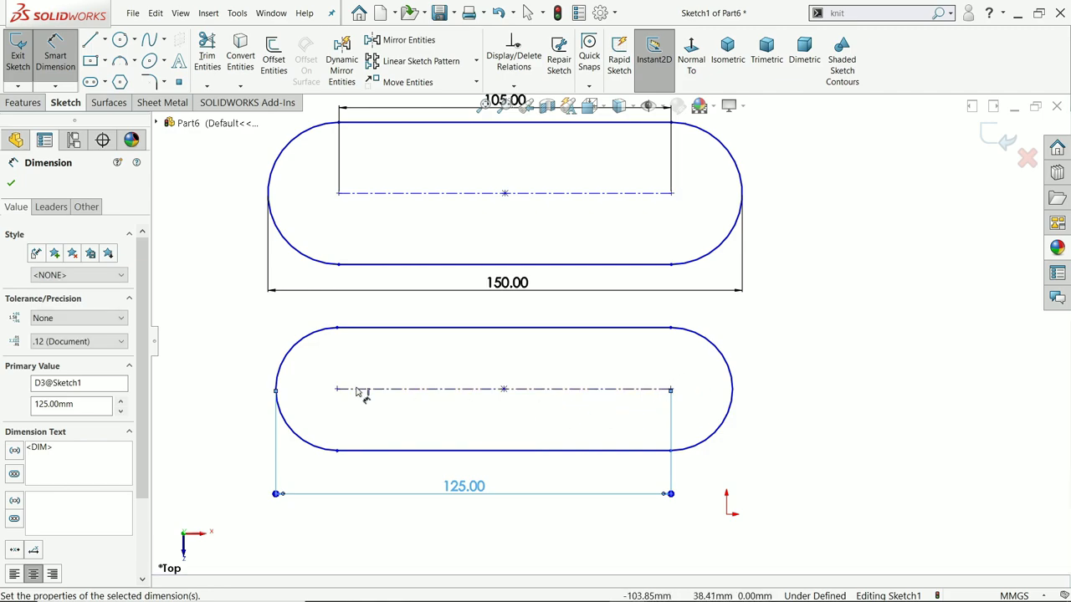
scroll(479, 332, up, 1)
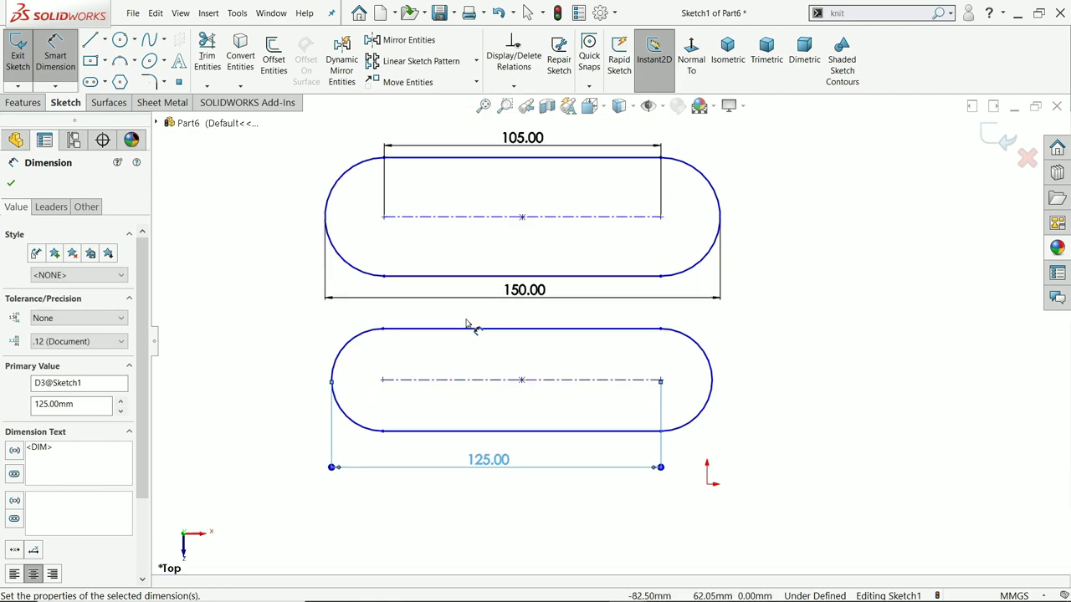
scroll(561, 220, down, 3)
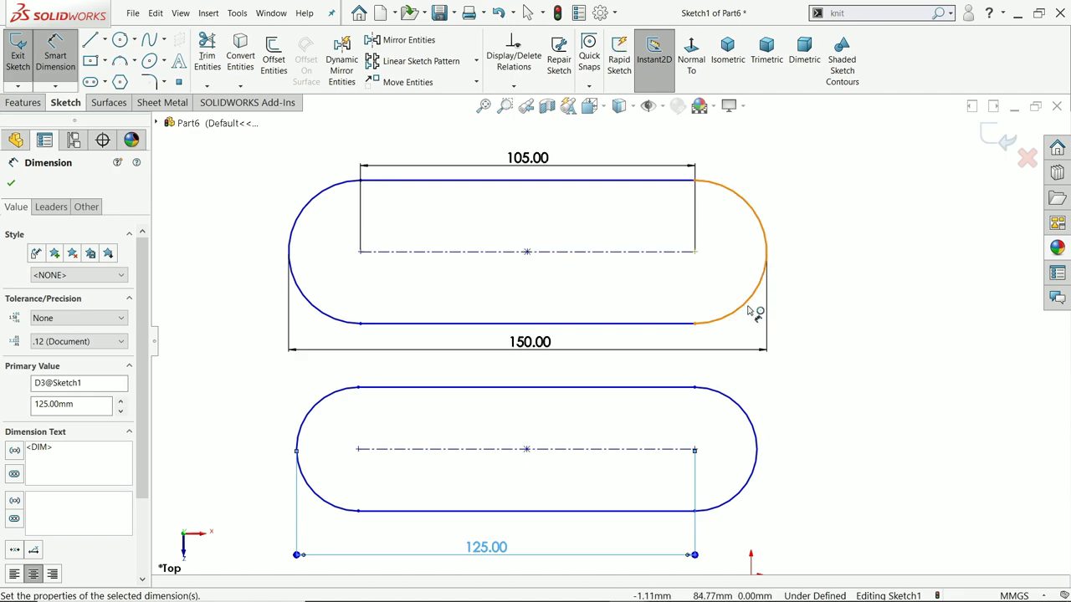
scroll(567, 282, up, 2)
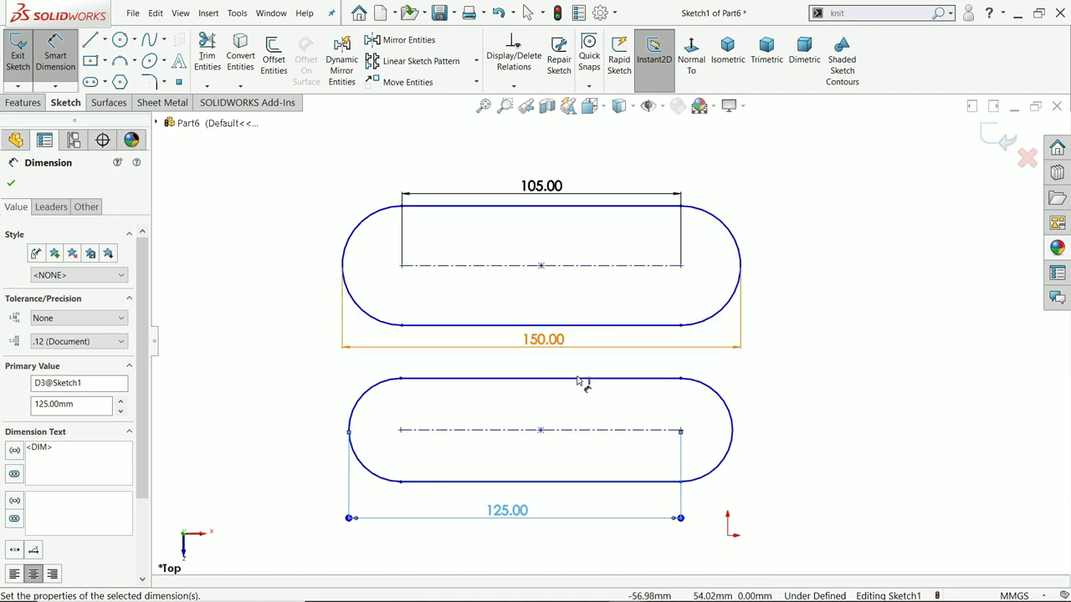
scroll(577, 372, down, 2)
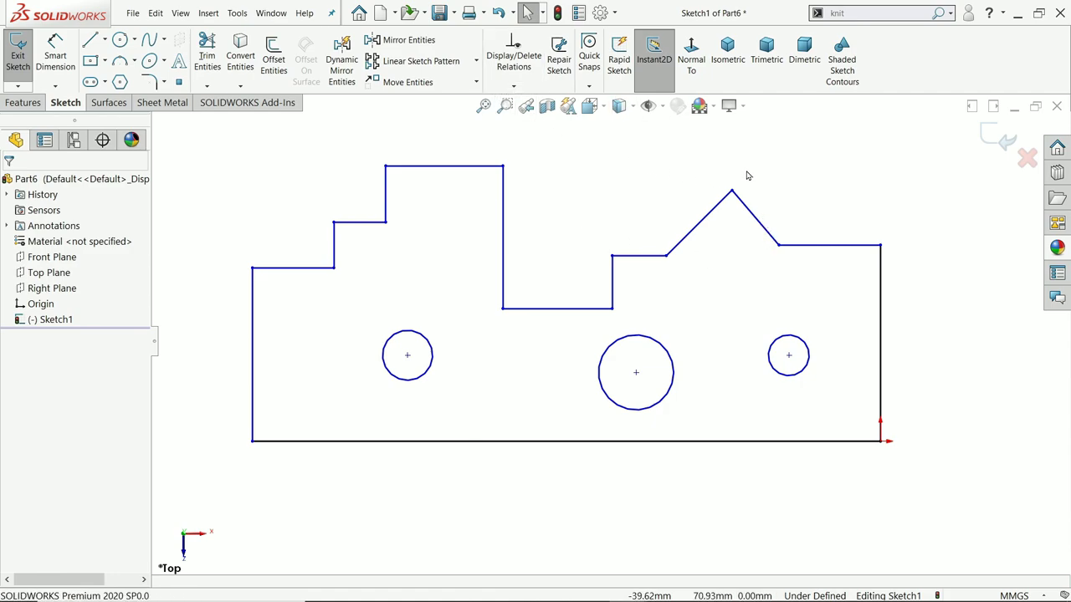
Step: Fully Define Sketch for the three selected circles only, adding automatic dimensions
click(513, 86)
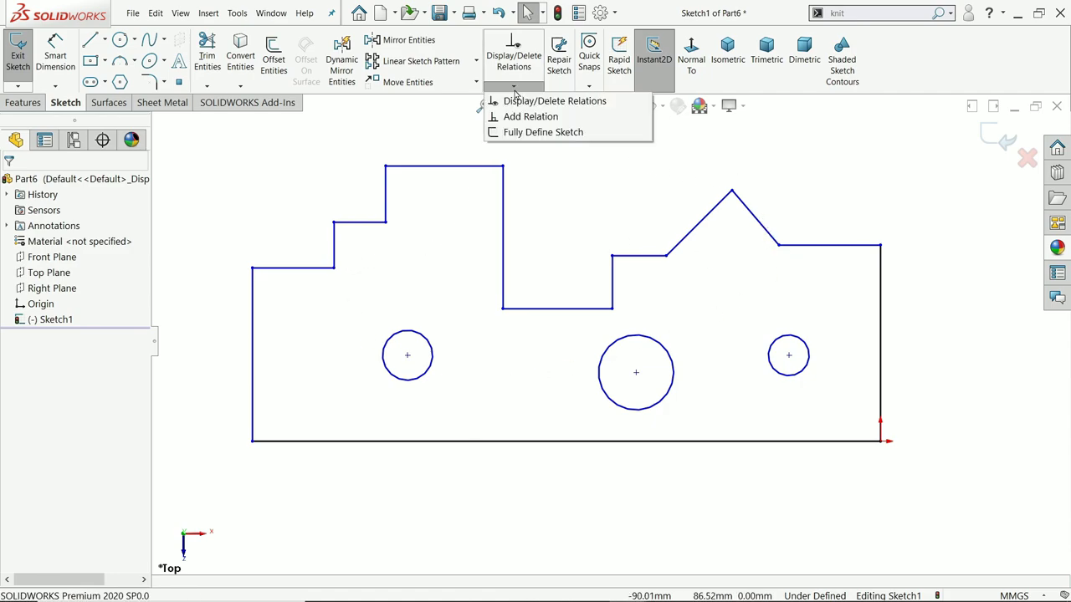
click(535, 132)
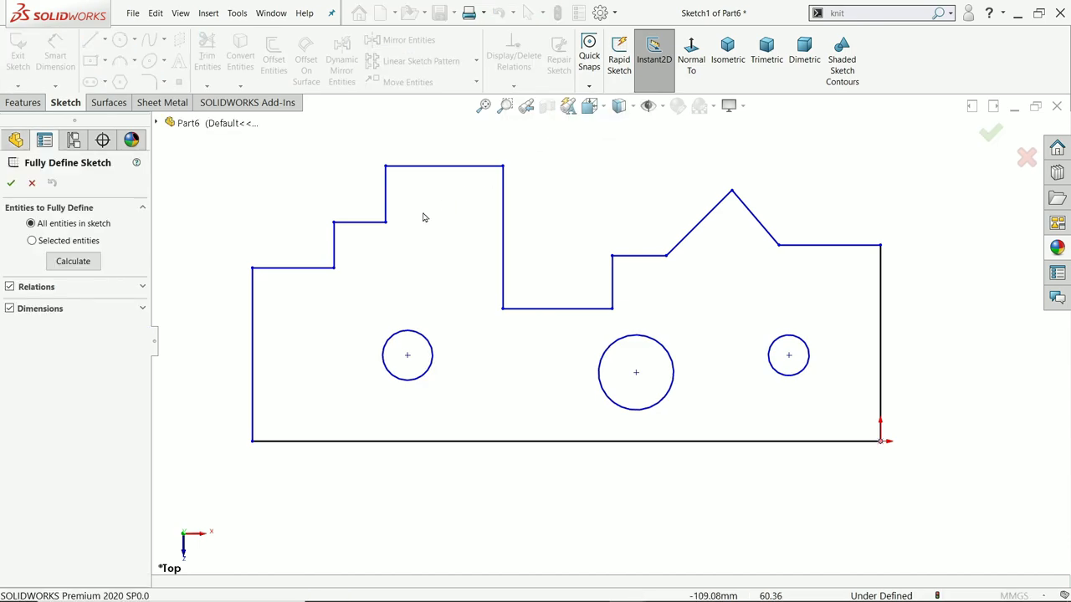
click(33, 241)
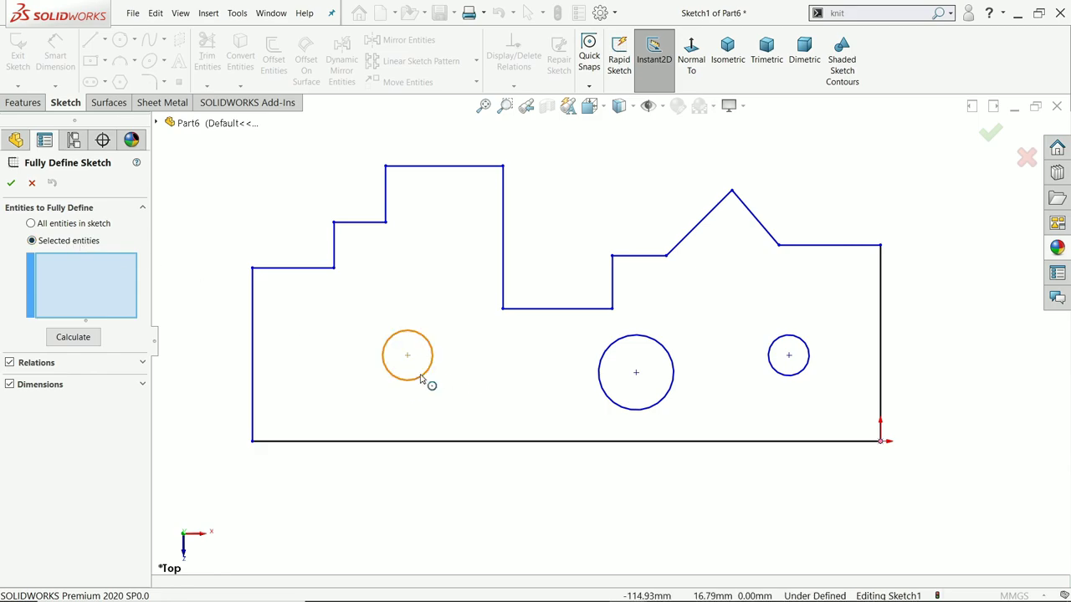
click(422, 376)
click(637, 410)
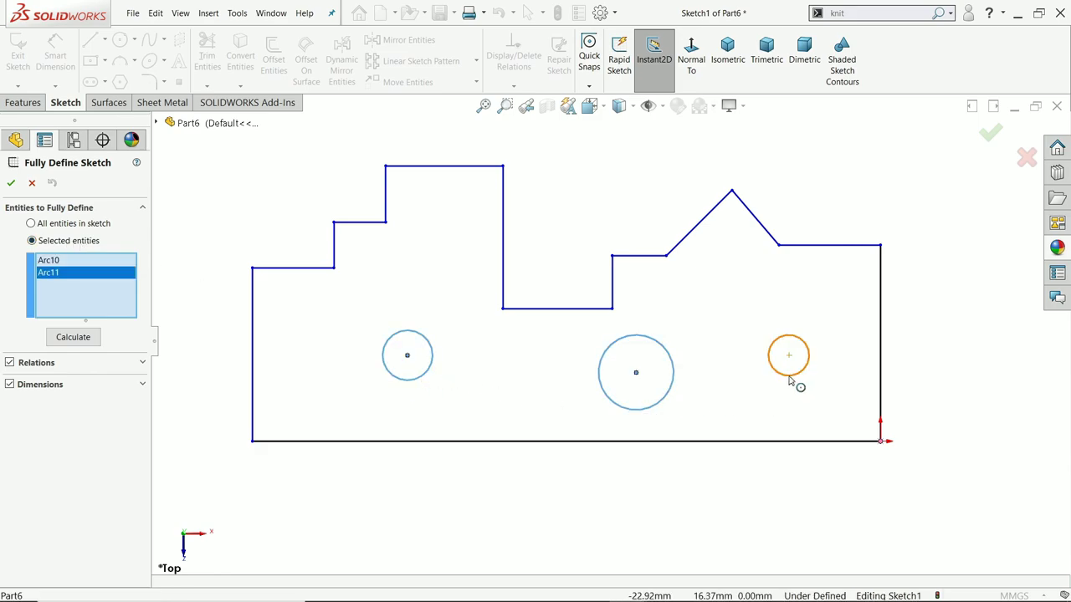
click(795, 377)
click(11, 182)
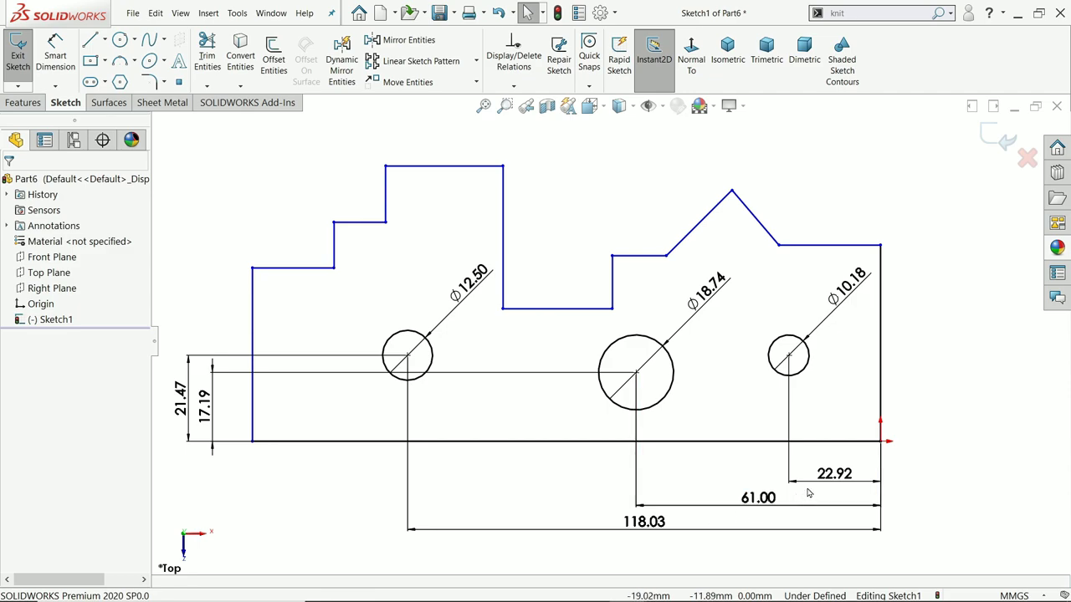
Step: Change the right circle's 22.92 edge distance to 22
click(834, 473)
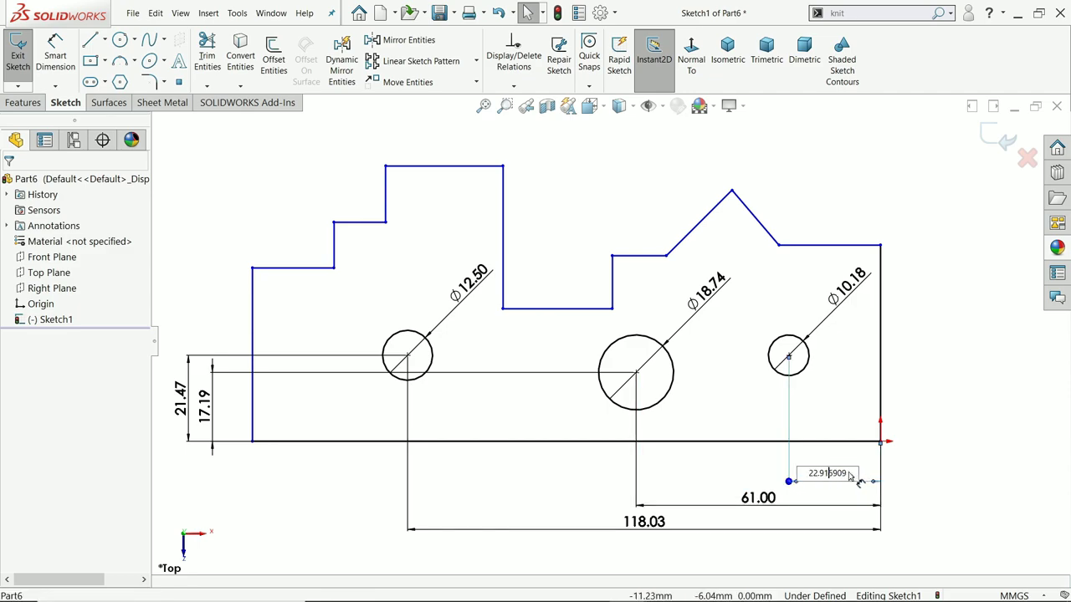
double_click(847, 475)
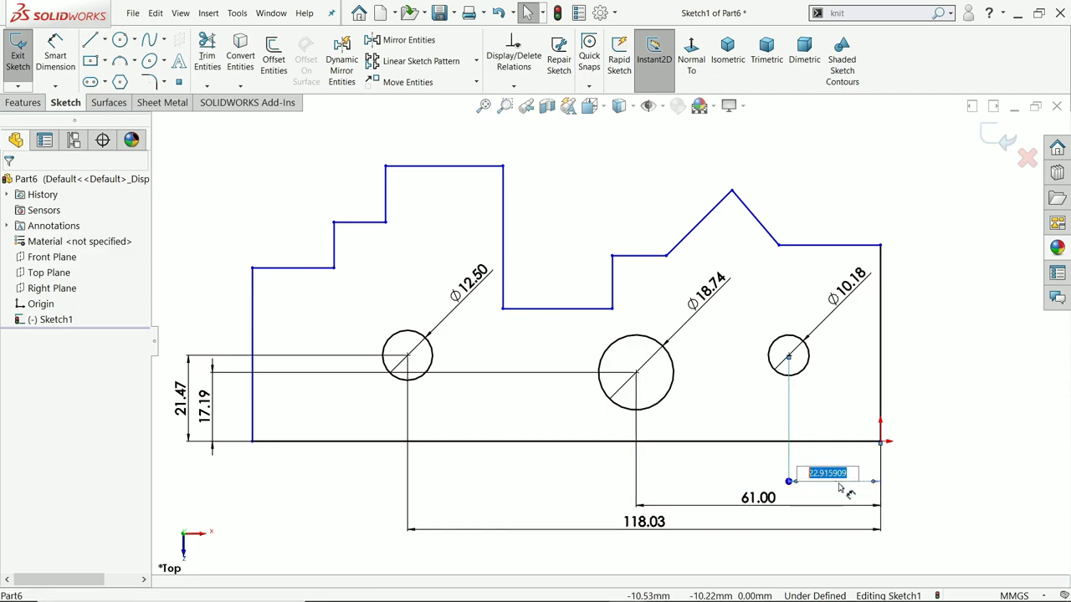
text(22)
key(Return)
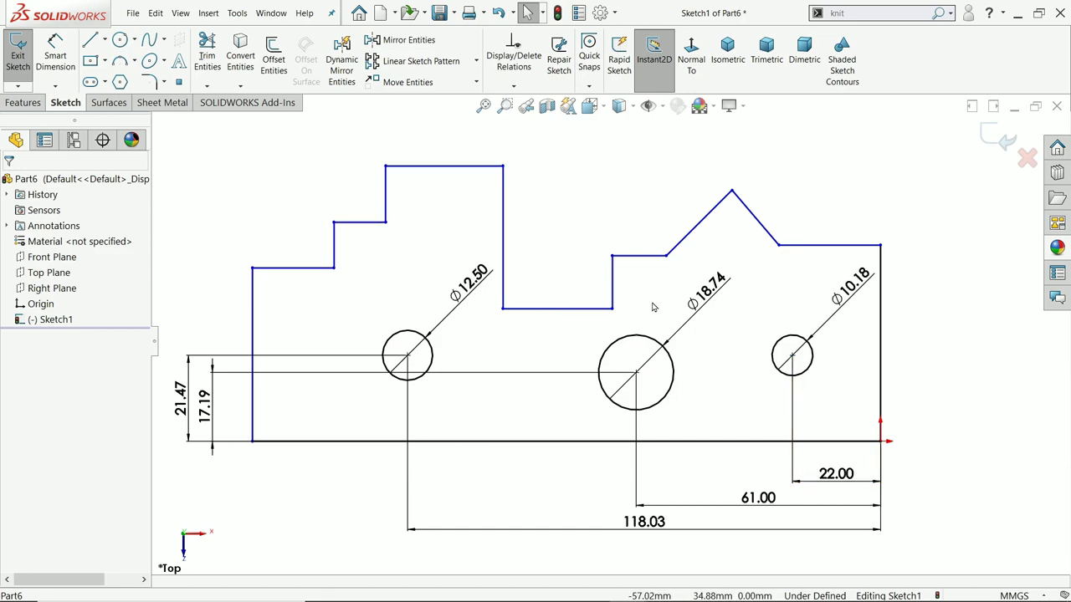
Step: Fit the view and delete the automatically added circle dimensions
key(f)
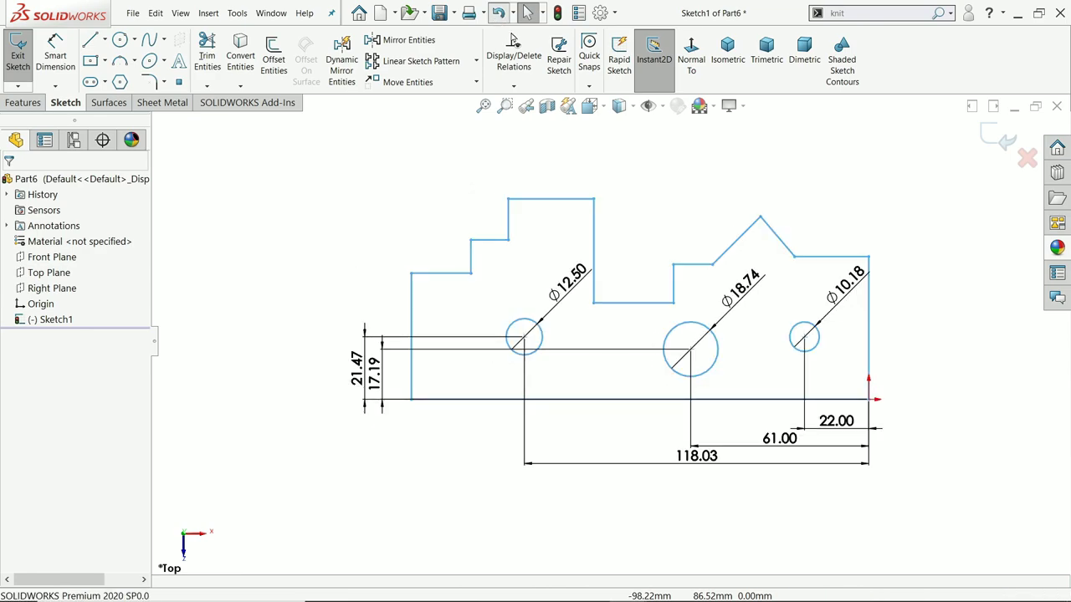
key(Delete)
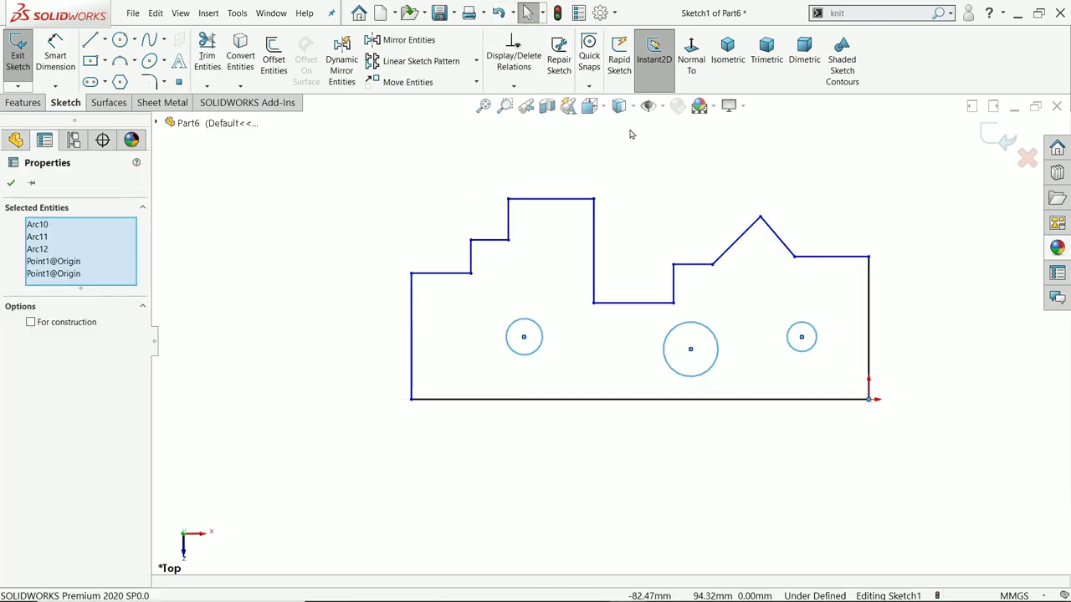
click(407, 206)
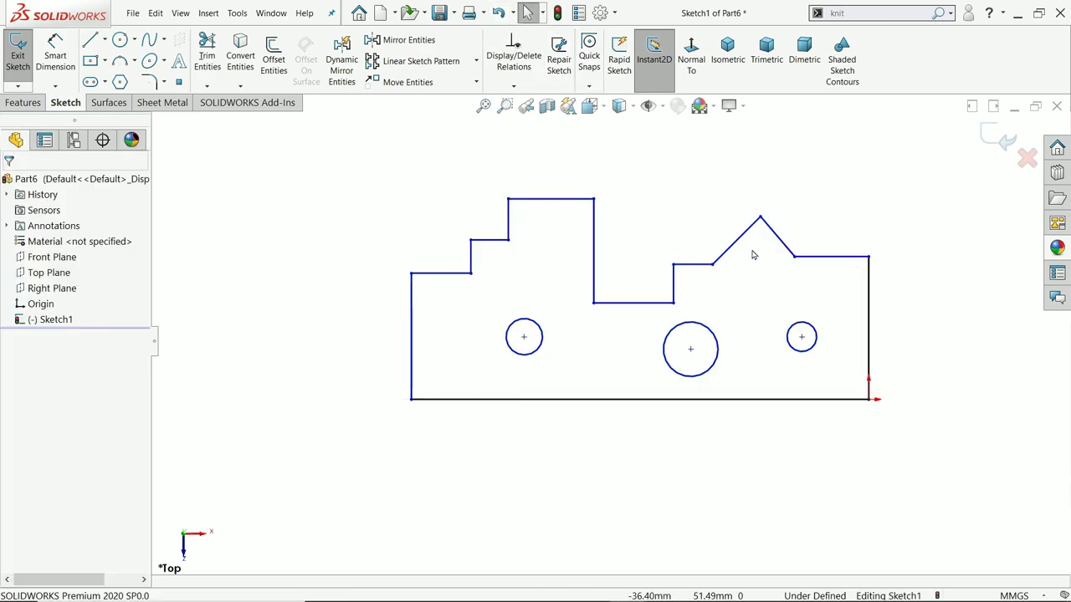
scroll(753, 255, down, 2)
Step: Fully Define Sketch with All entities in sketch, calculate and accept, keeping the 68.72 dimension
click(514, 87)
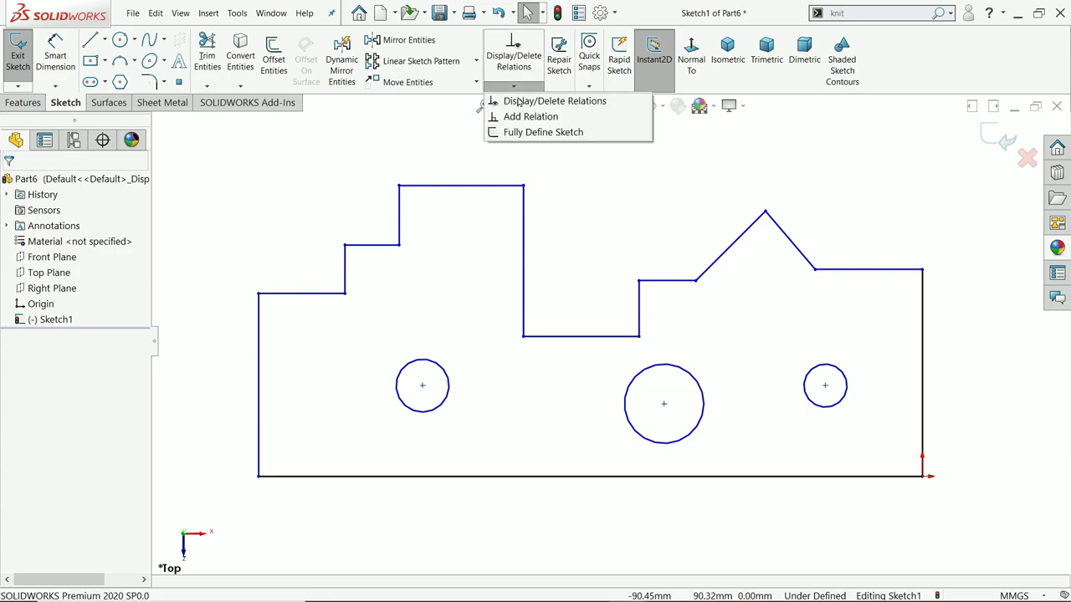
click(528, 133)
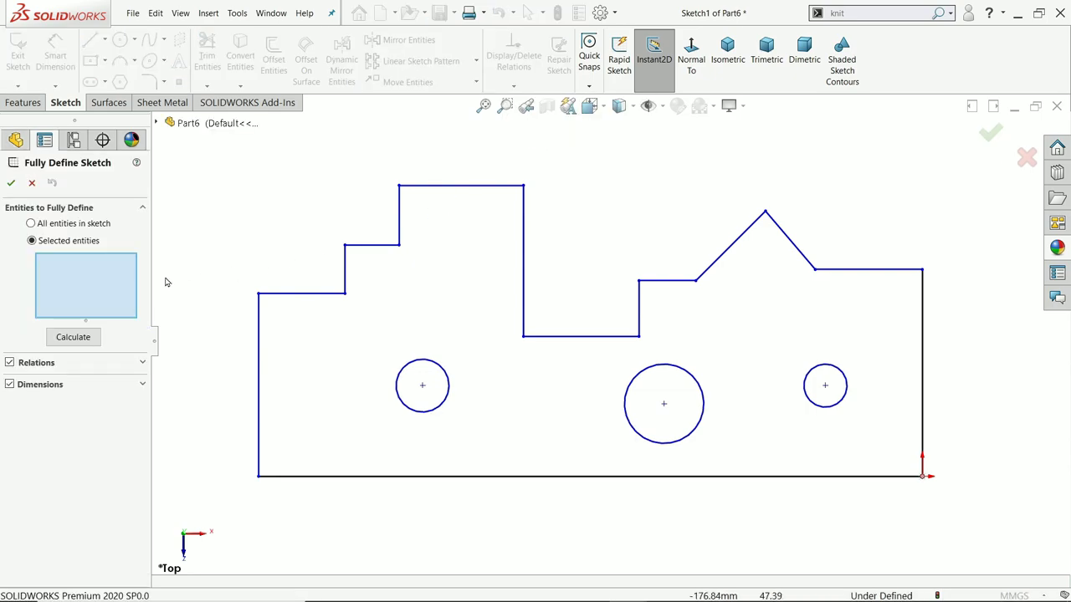
click(45, 225)
click(73, 261)
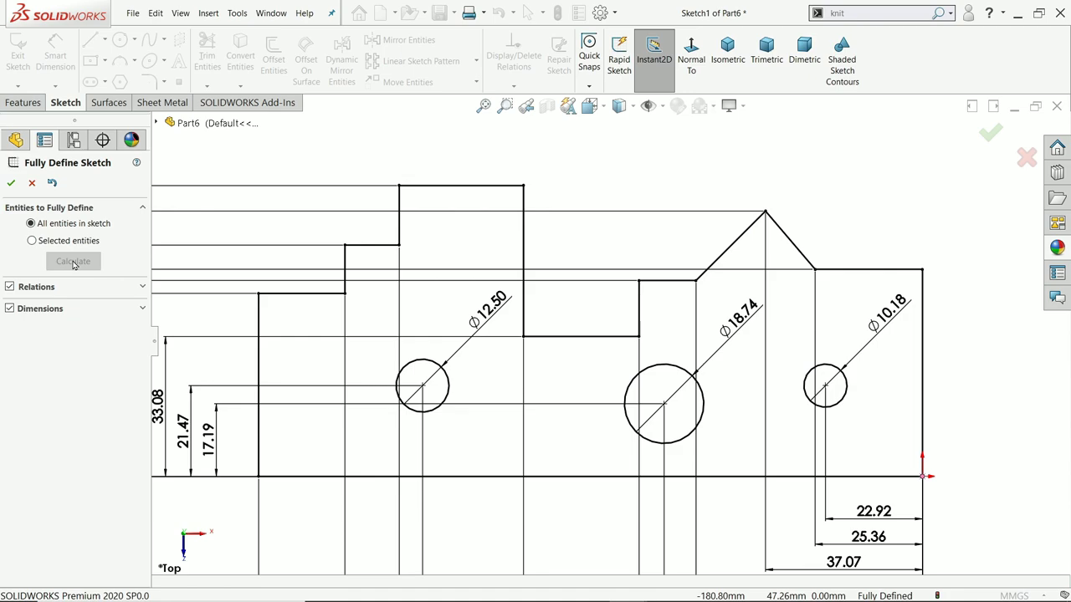
scroll(601, 351, up, 3)
scroll(601, 352, down, 2)
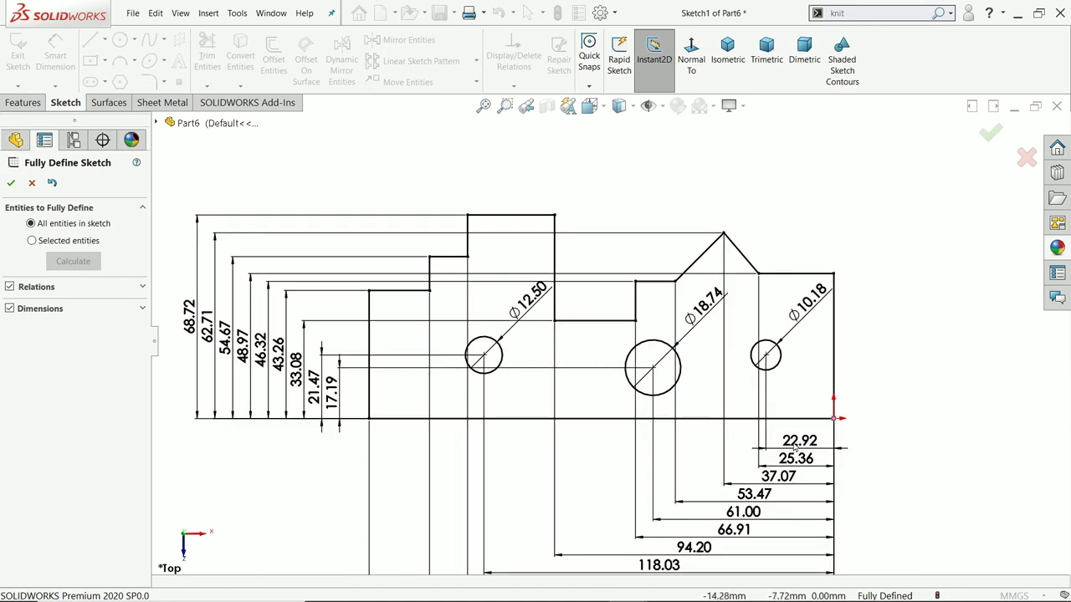
click(11, 184)
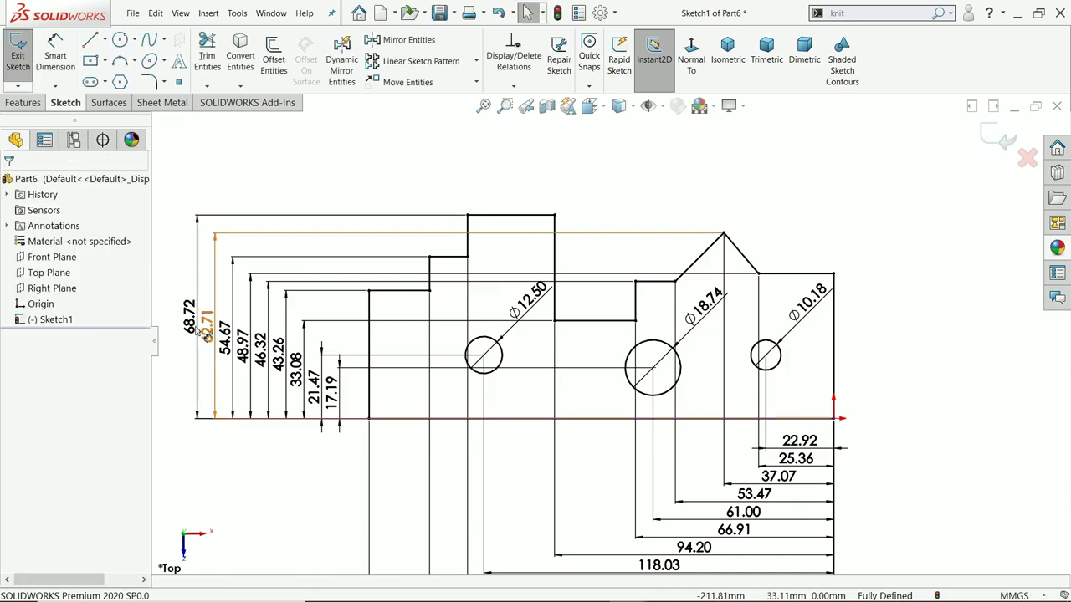
double_click(190, 318)
key(Return)
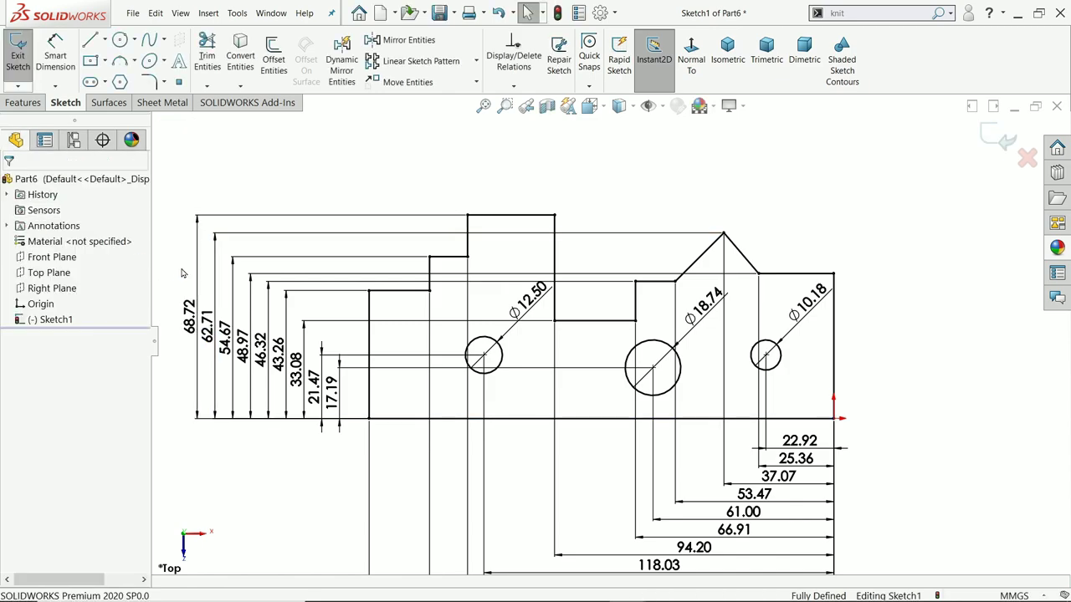
scroll(478, 298, up, 2)
scroll(563, 326, down, 1)
scroll(563, 326, down, 1)
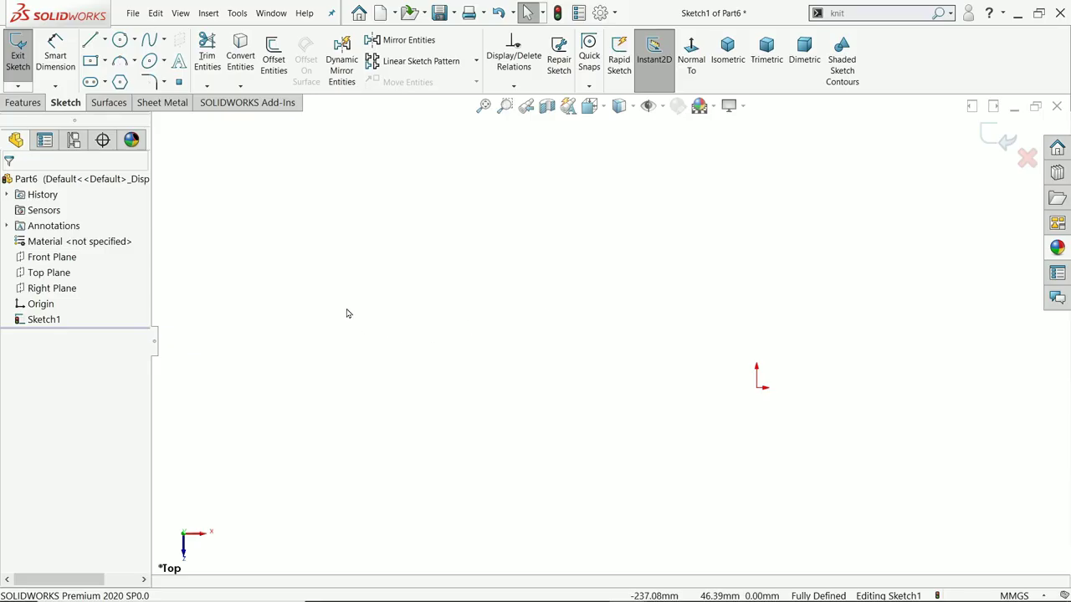
Step: Draw a chained zigzag of five connected line segments across the sketch
click(90, 41)
click(283, 228)
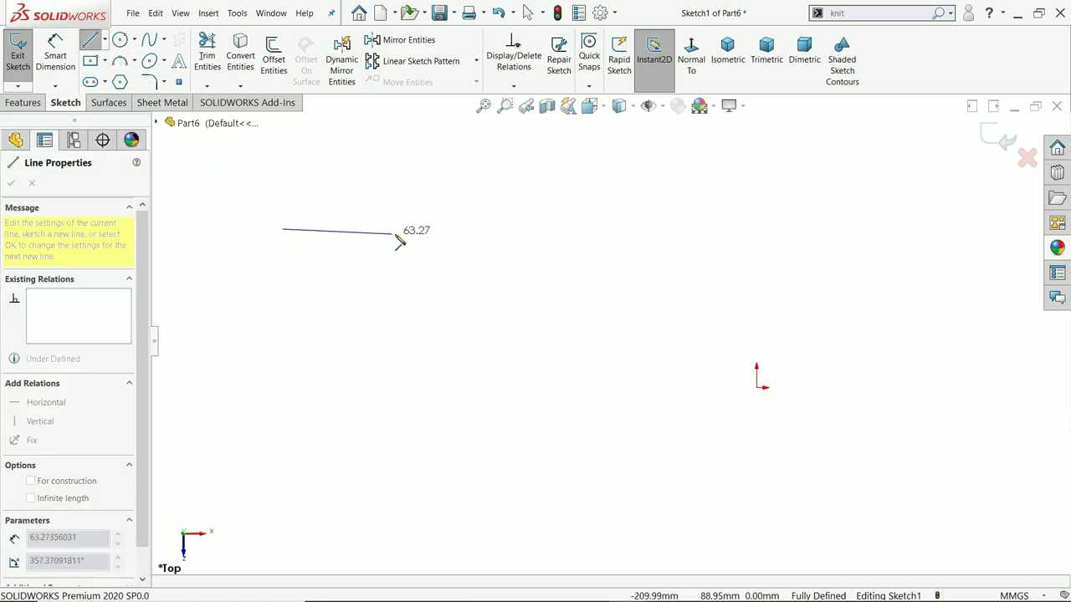
click(527, 229)
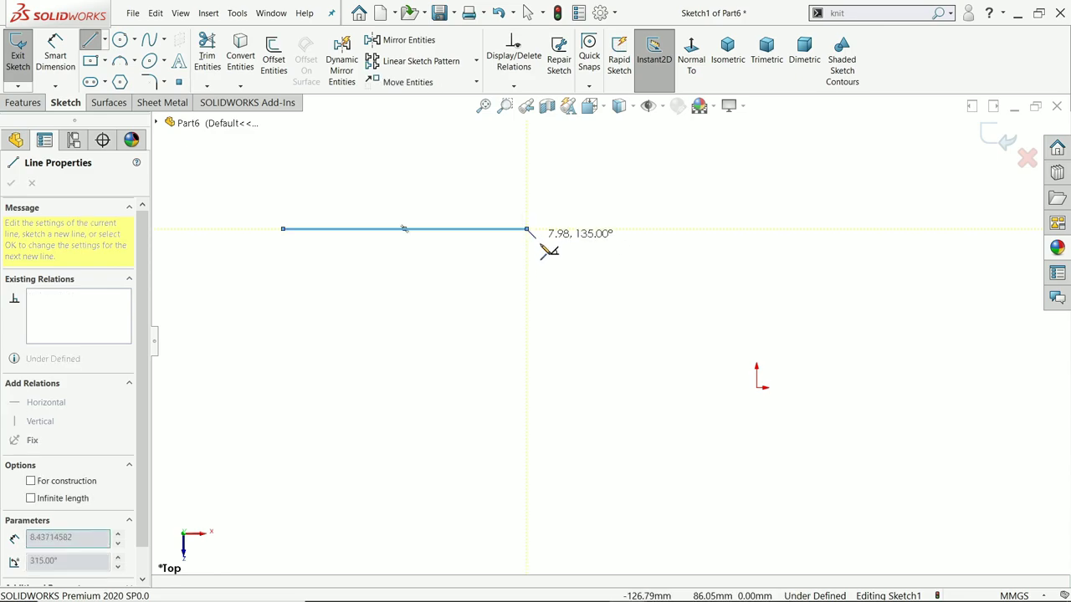
click(572, 351)
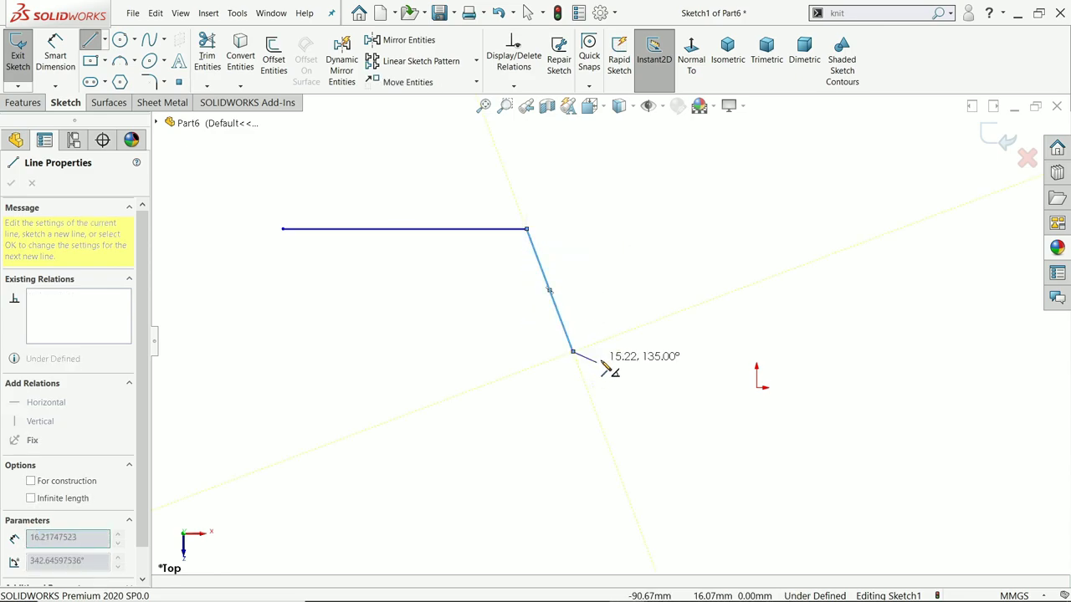
click(723, 337)
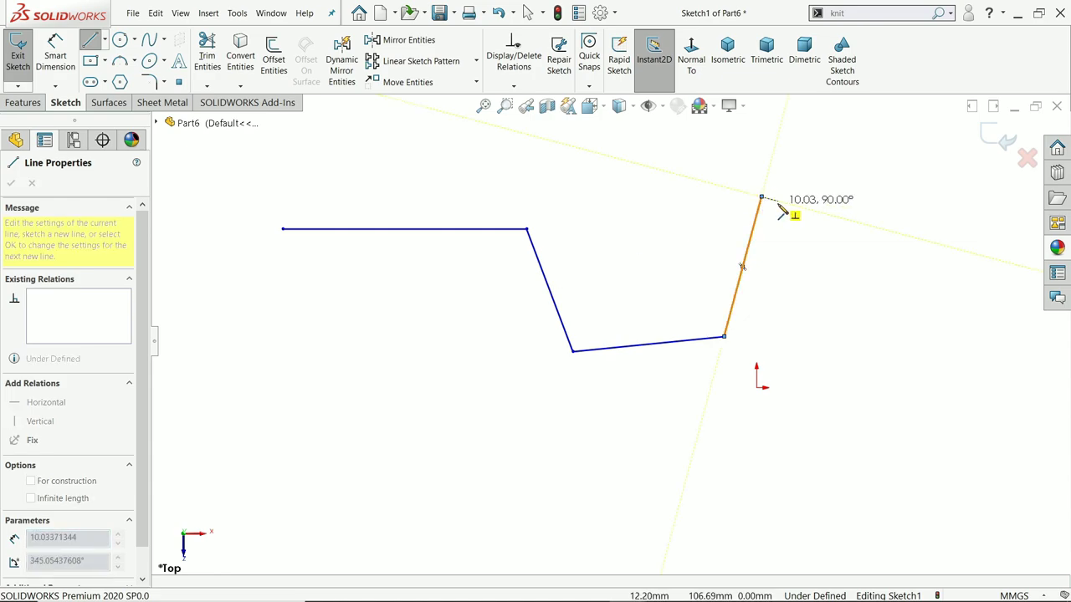
click(780, 209)
key(Escape)
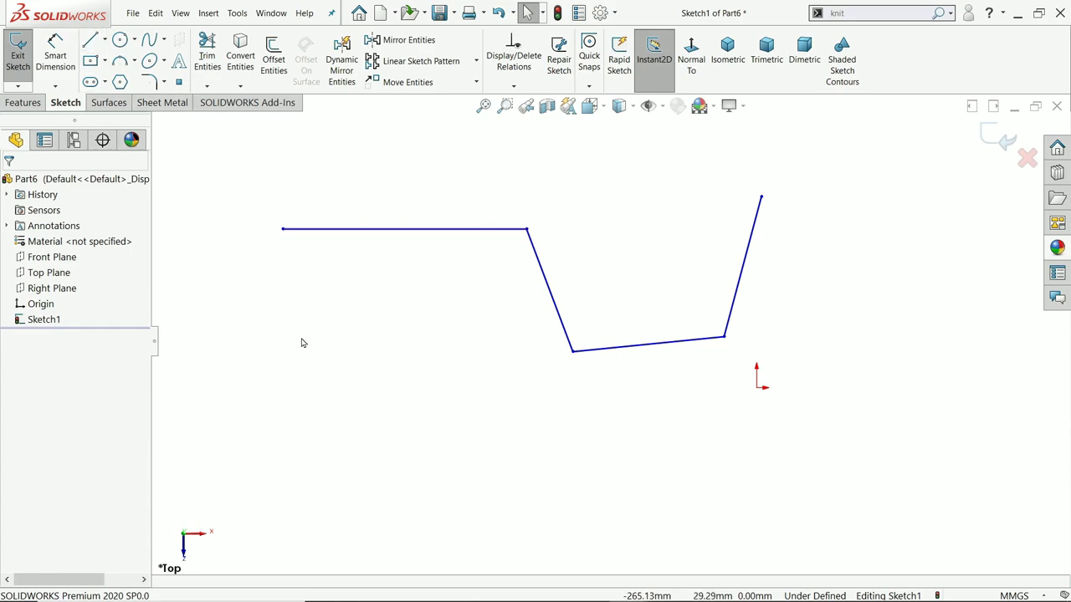
Step: Draw five separate single horizontal lines, including one starting at the origin
click(90, 43)
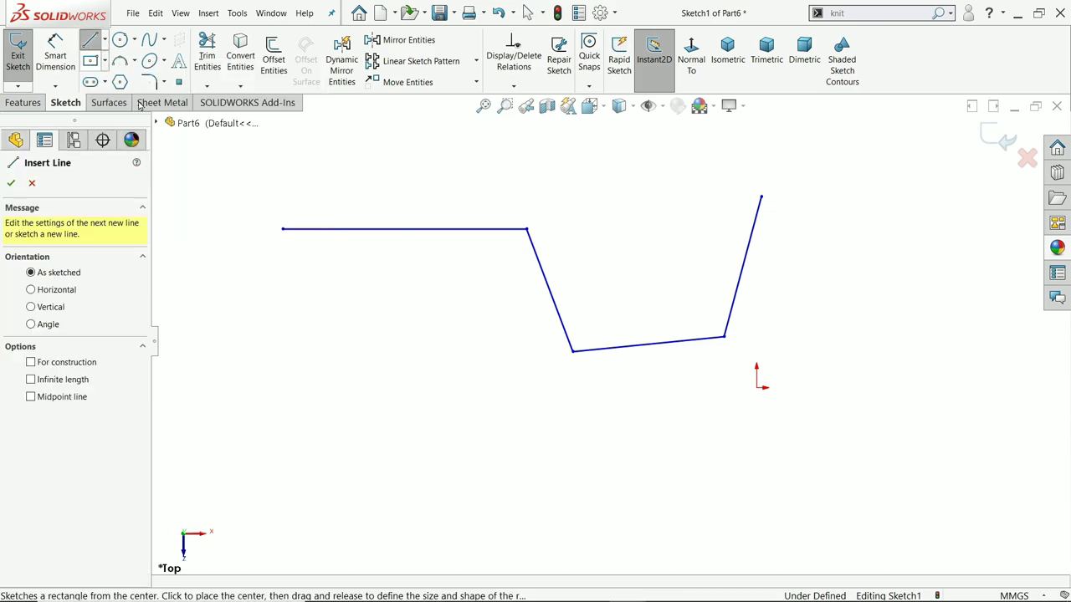
click(292, 393)
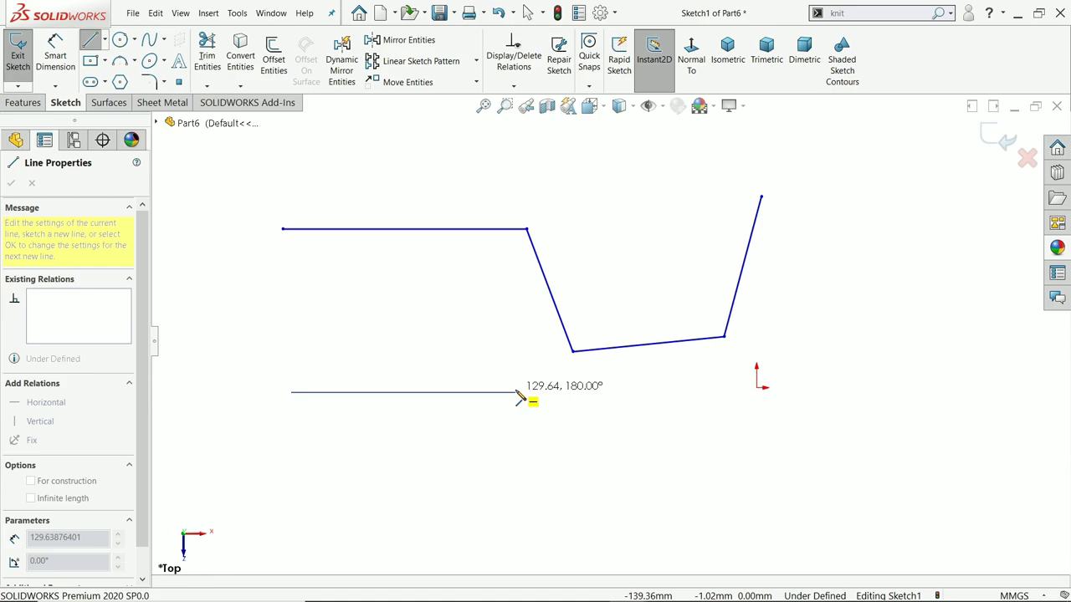
double_click(517, 394)
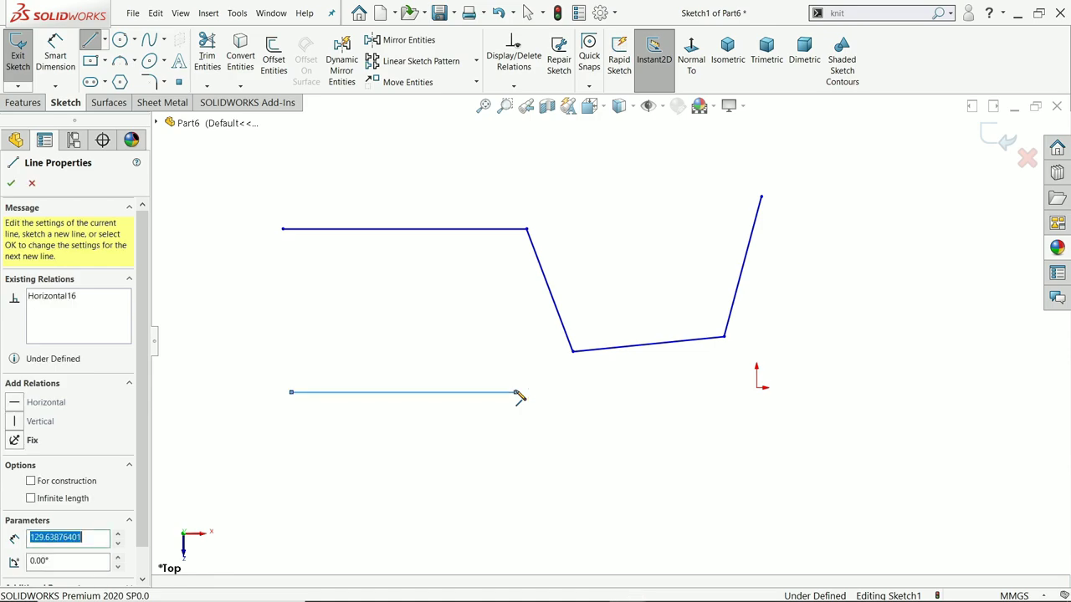
click(430, 449)
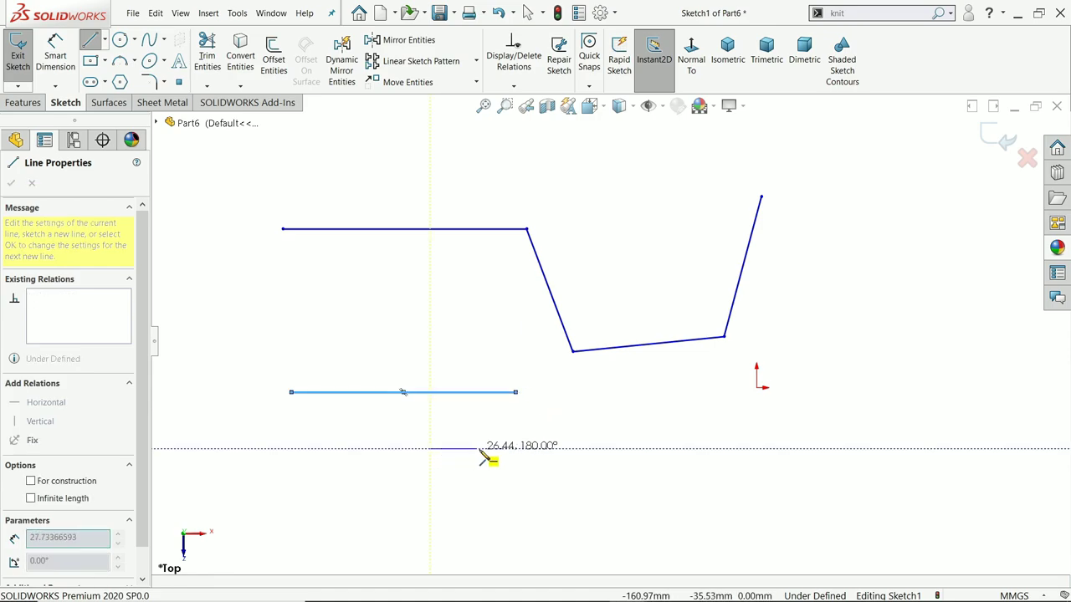
double_click(608, 449)
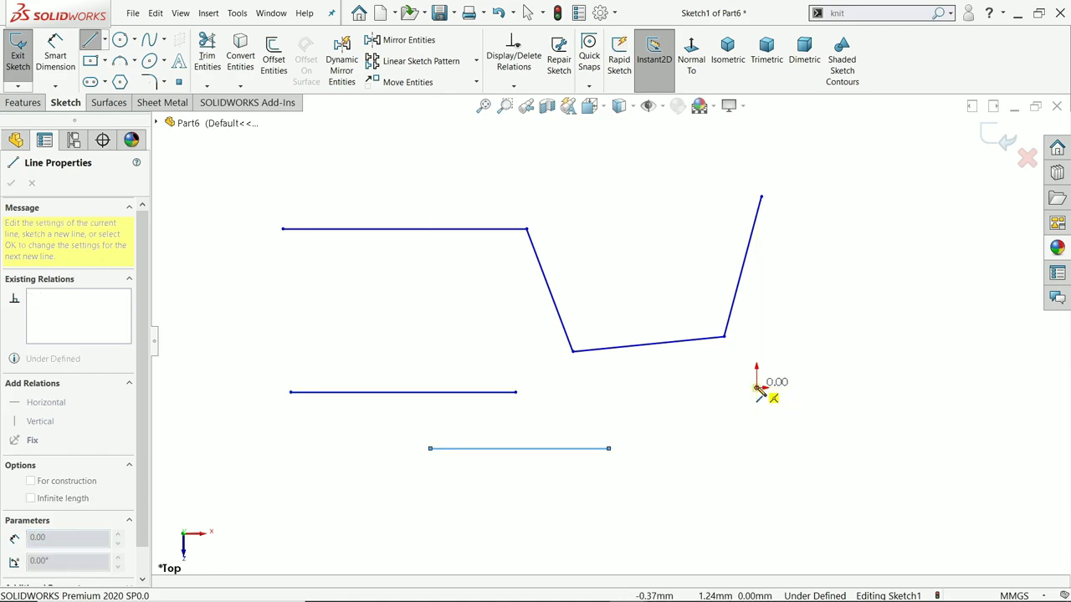
click(757, 388)
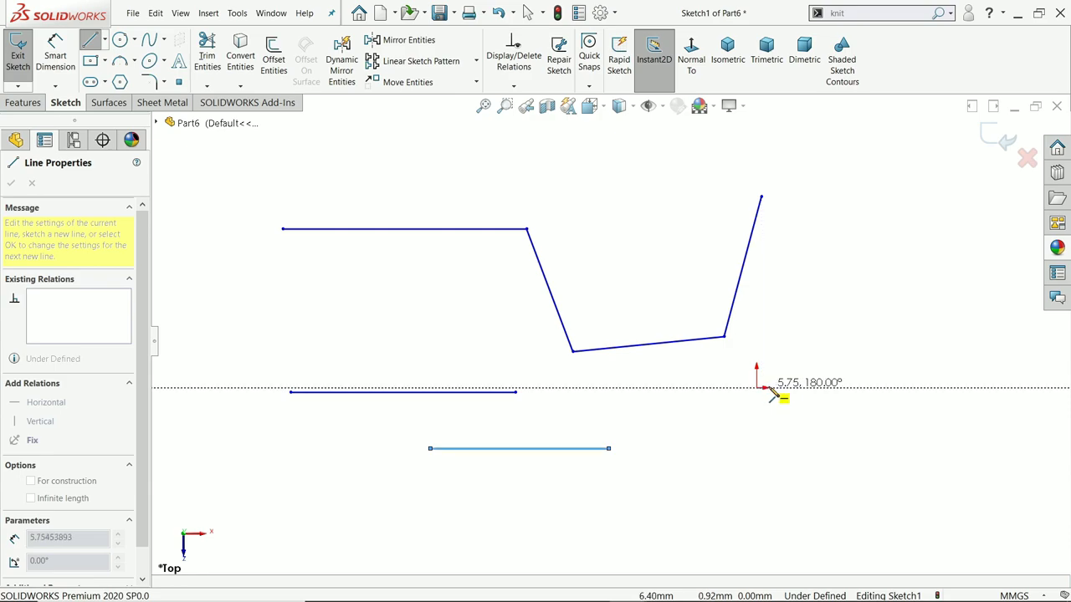
double_click(938, 397)
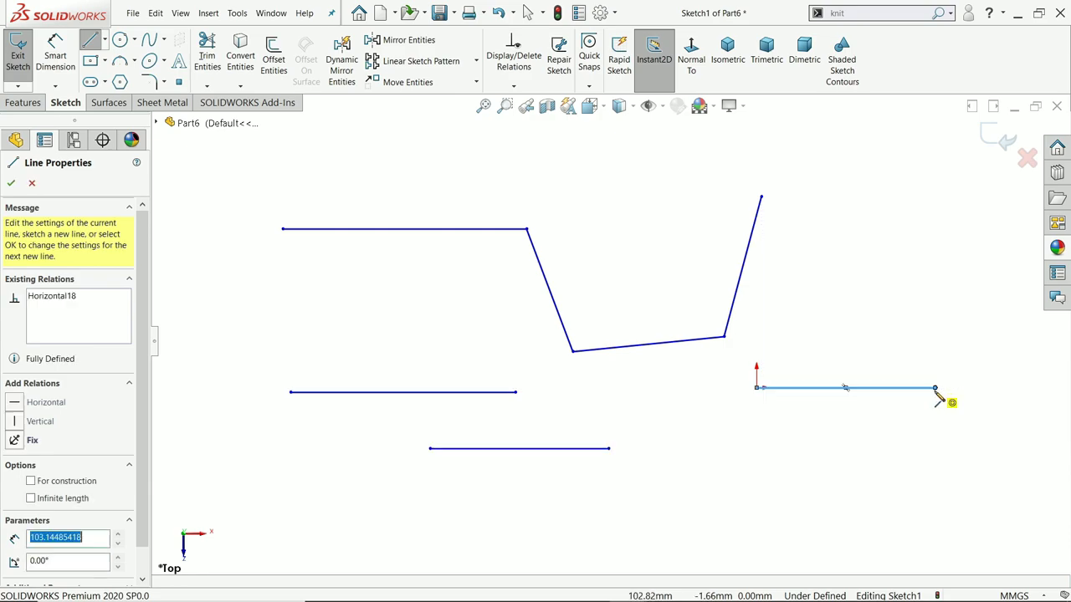
click(762, 448)
double_click(949, 444)
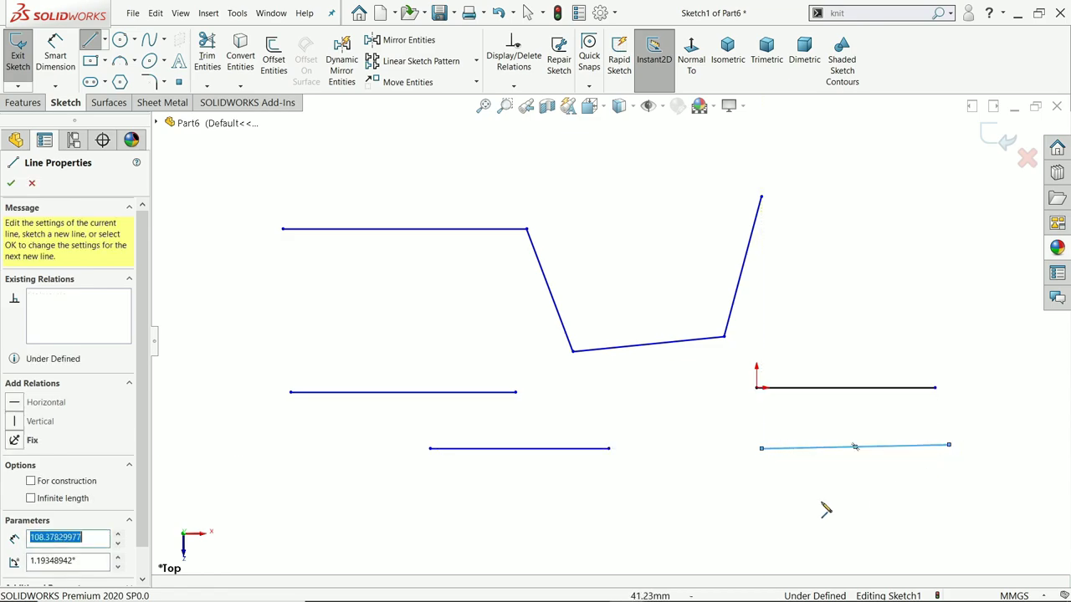
click(780, 514)
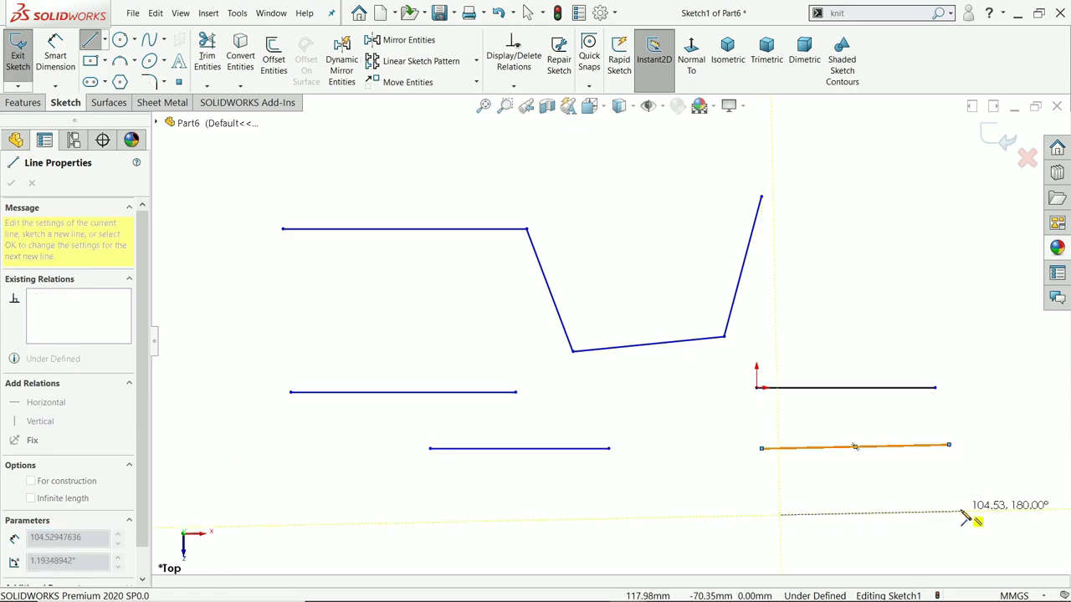
double_click(961, 513)
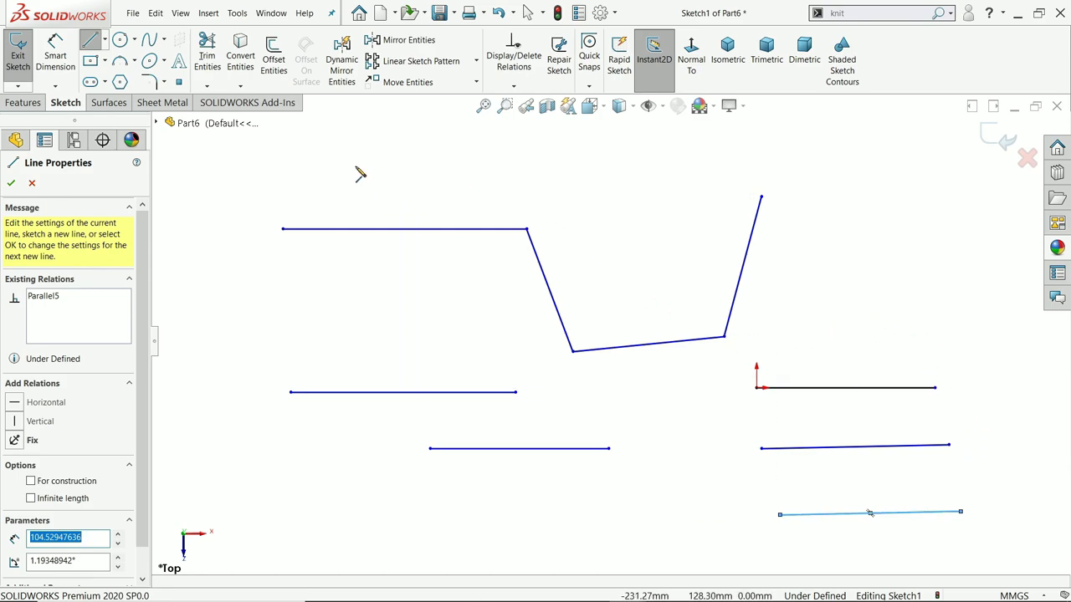
Step: Draw a second four-point line chain near the top, then end the Line tool
click(336, 150)
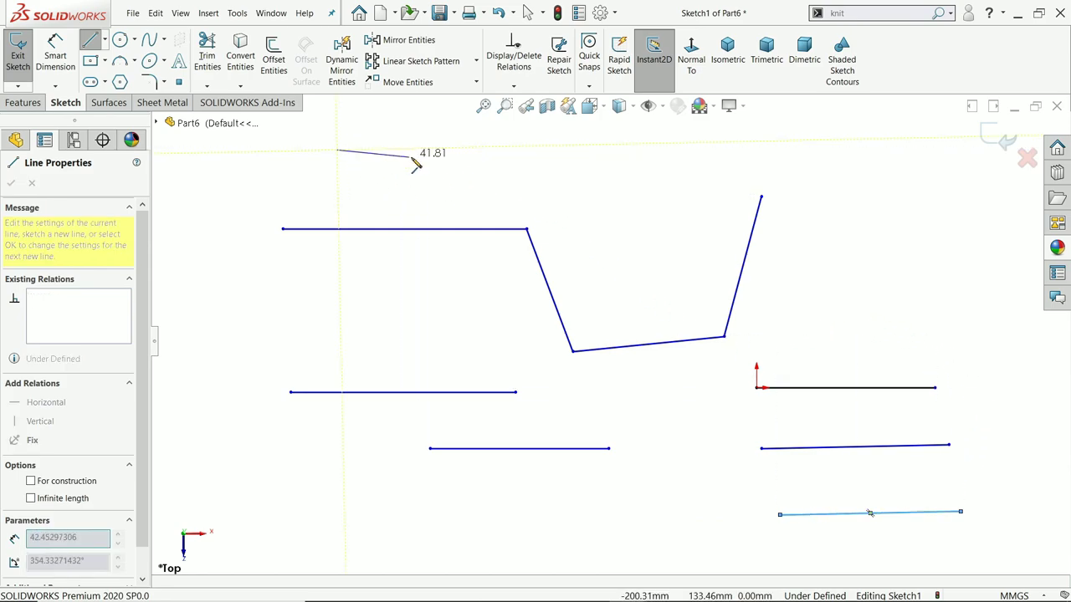
click(501, 153)
click(608, 223)
click(659, 175)
right_click(692, 161)
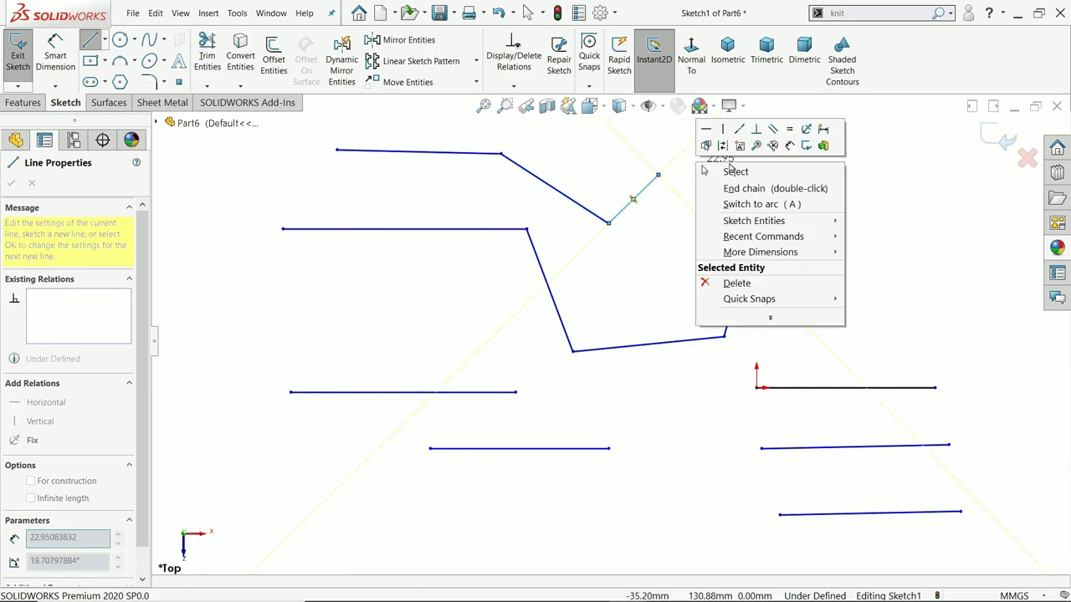
click(733, 170)
scroll(571, 323, up, 2)
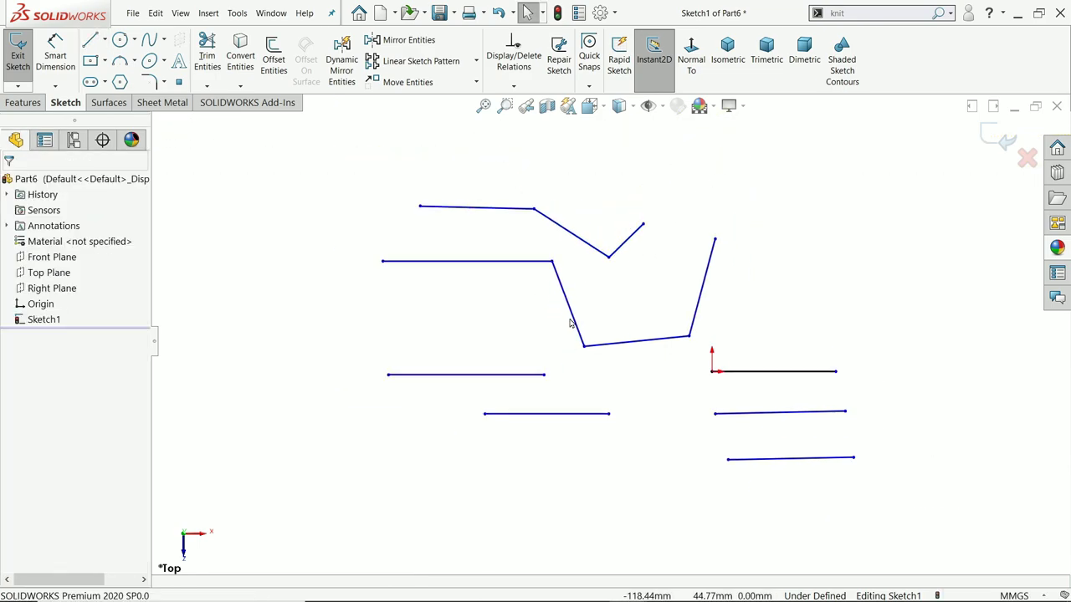
scroll(841, 421, down, 2)
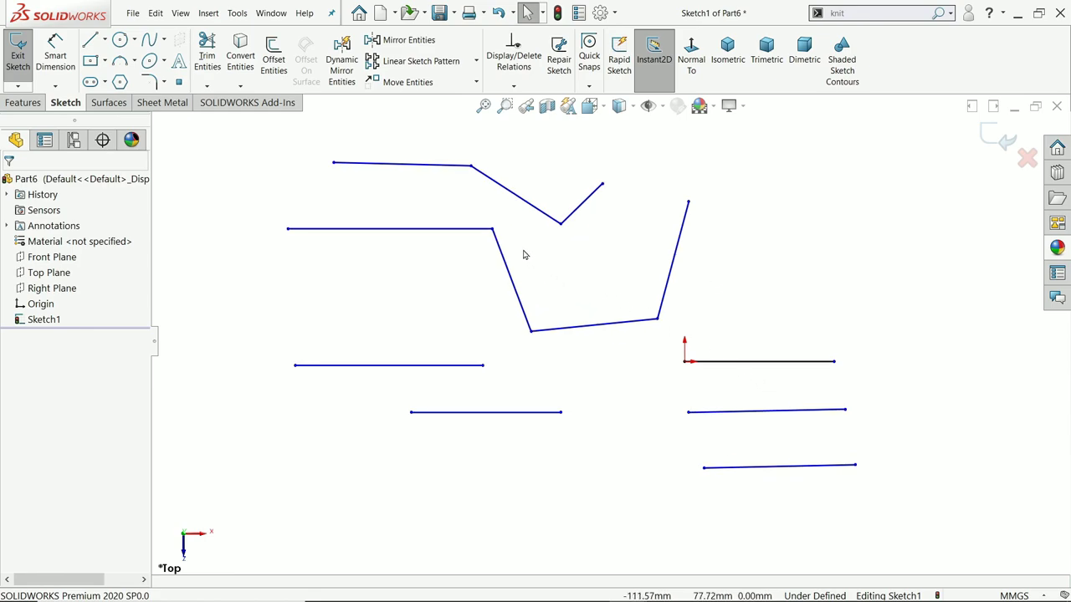
scroll(502, 234, down, 2)
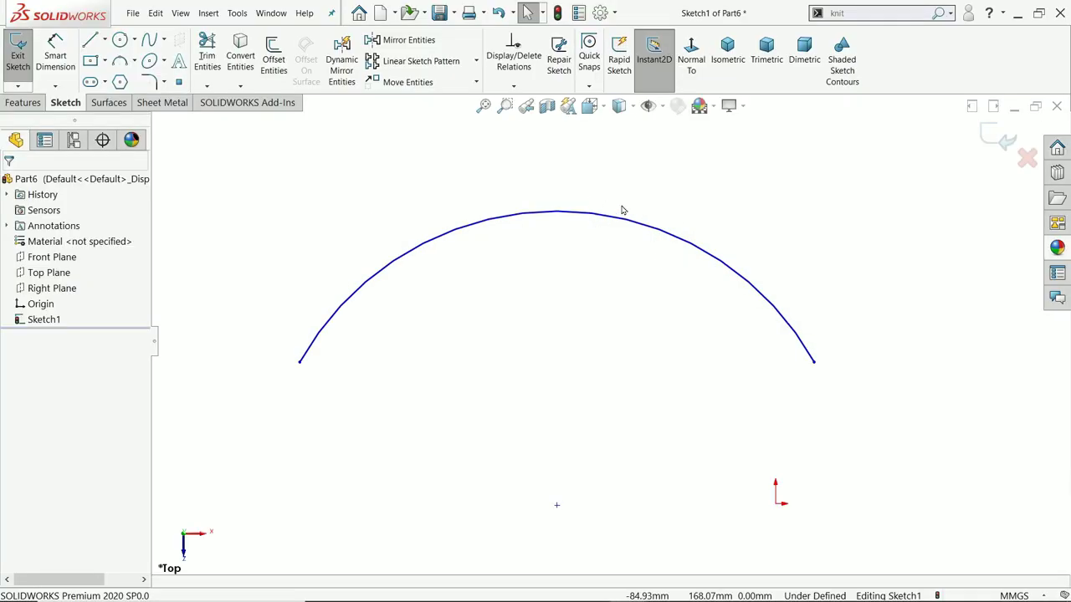
Step: Add a 400 mm arc-length dimension using both arc endpoints and the arc
scroll(572, 210, down, 2)
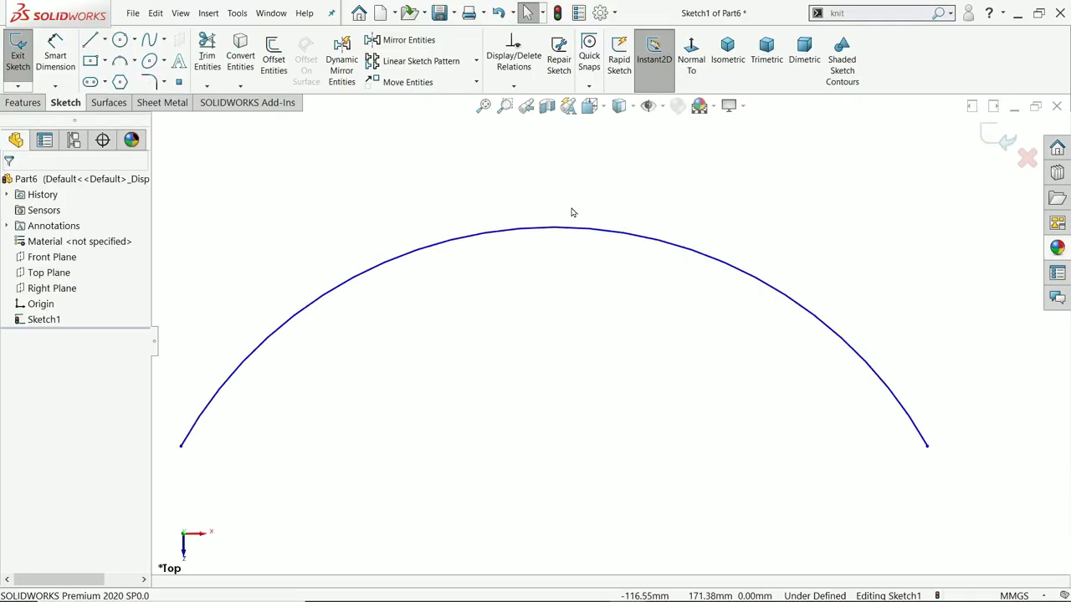
scroll(572, 216, up, 3)
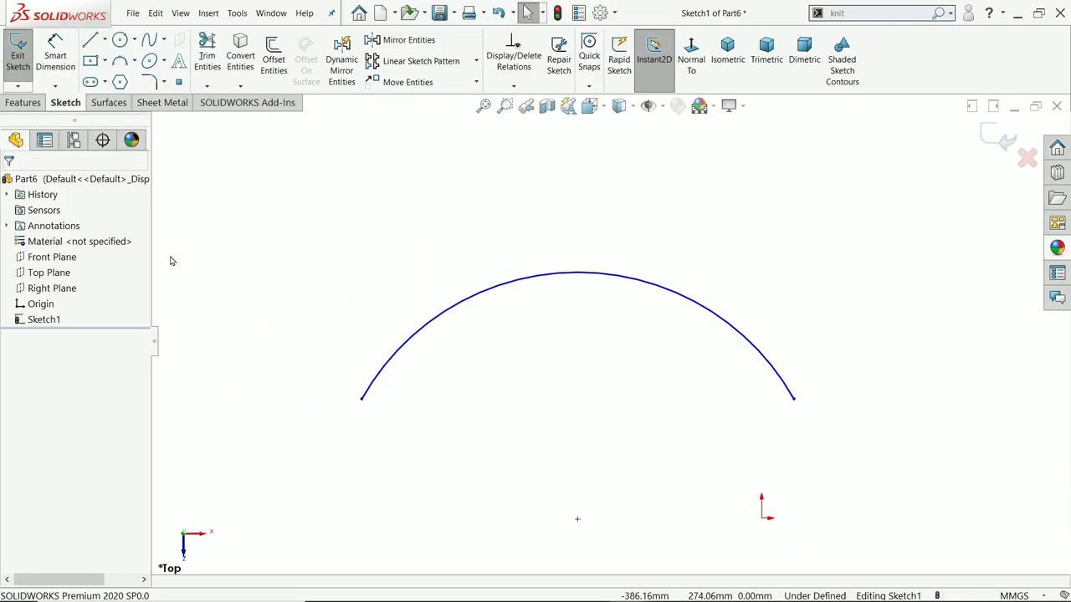
click(55, 52)
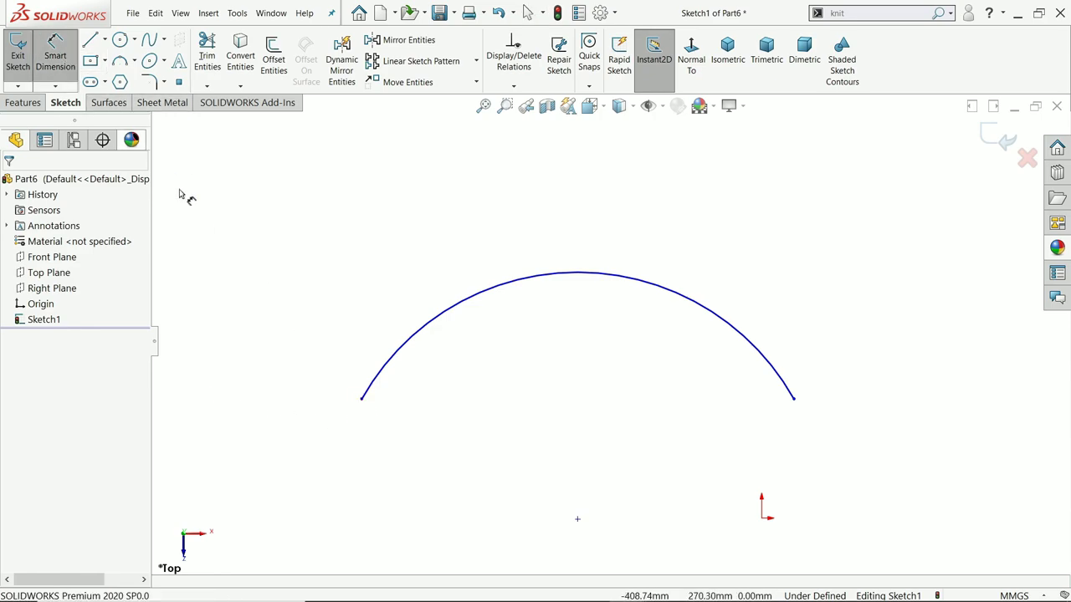
click(362, 399)
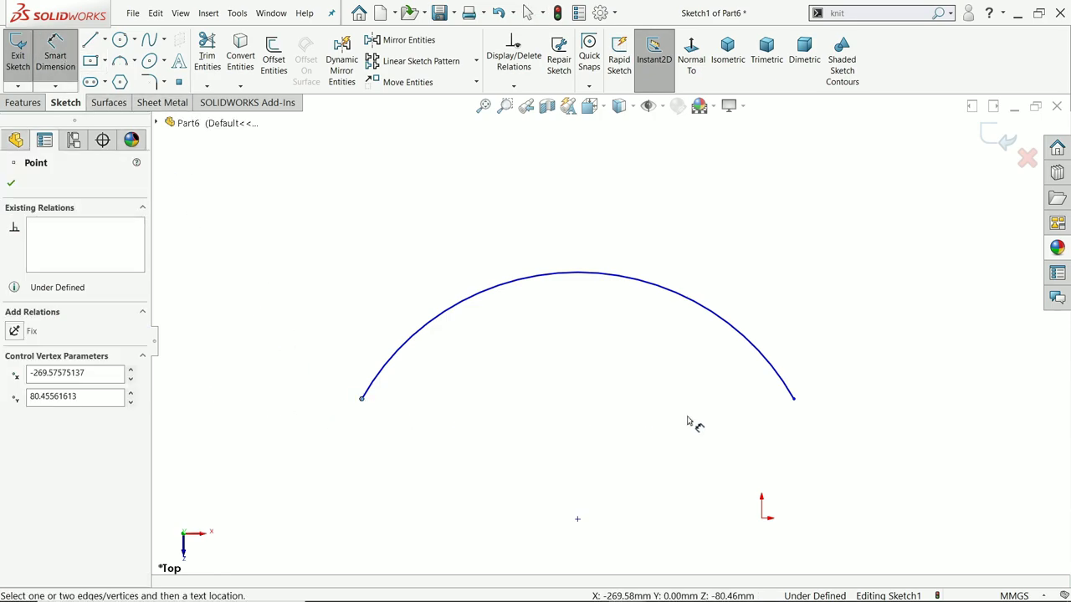
click(794, 400)
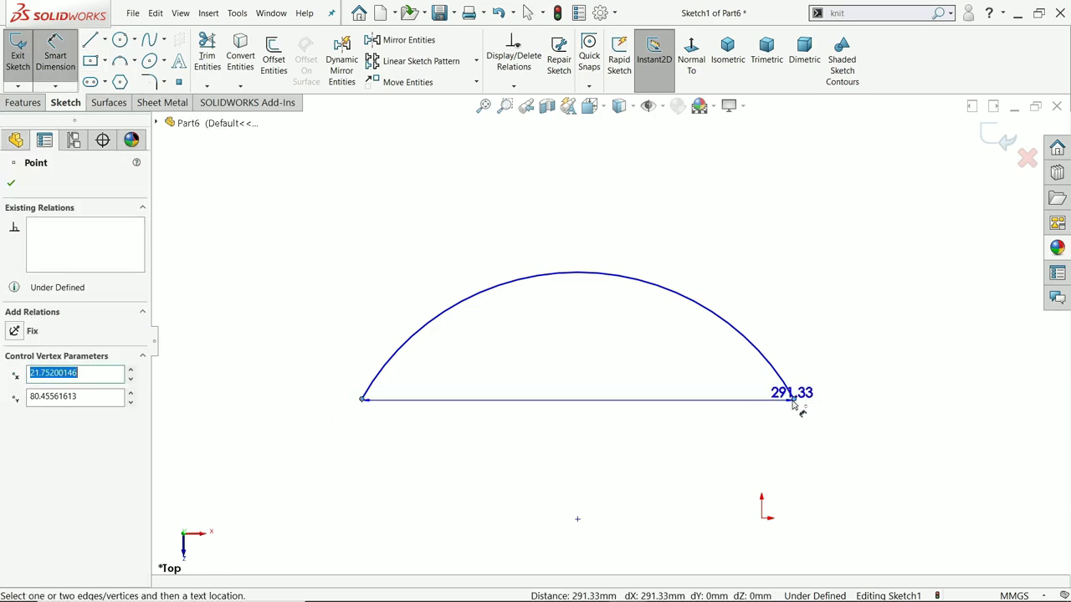
click(650, 283)
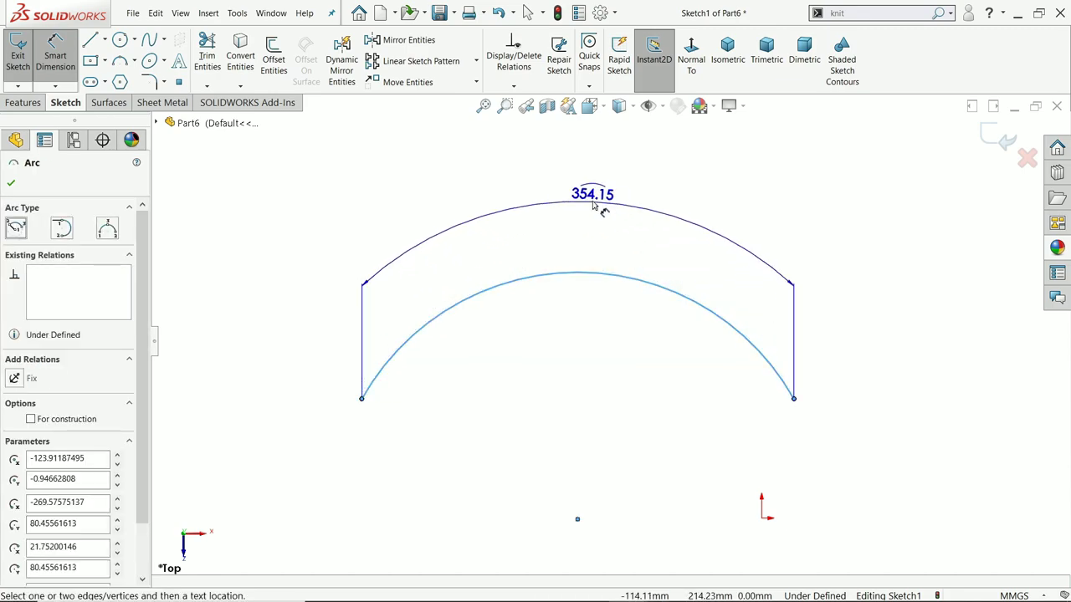
click(562, 350)
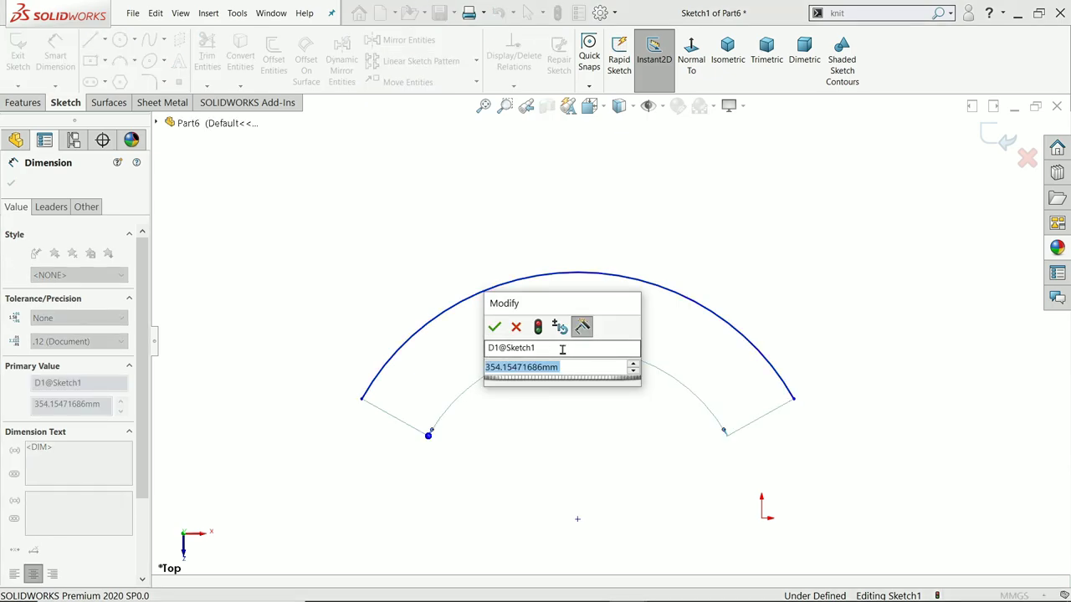
text(400)
key(Return)
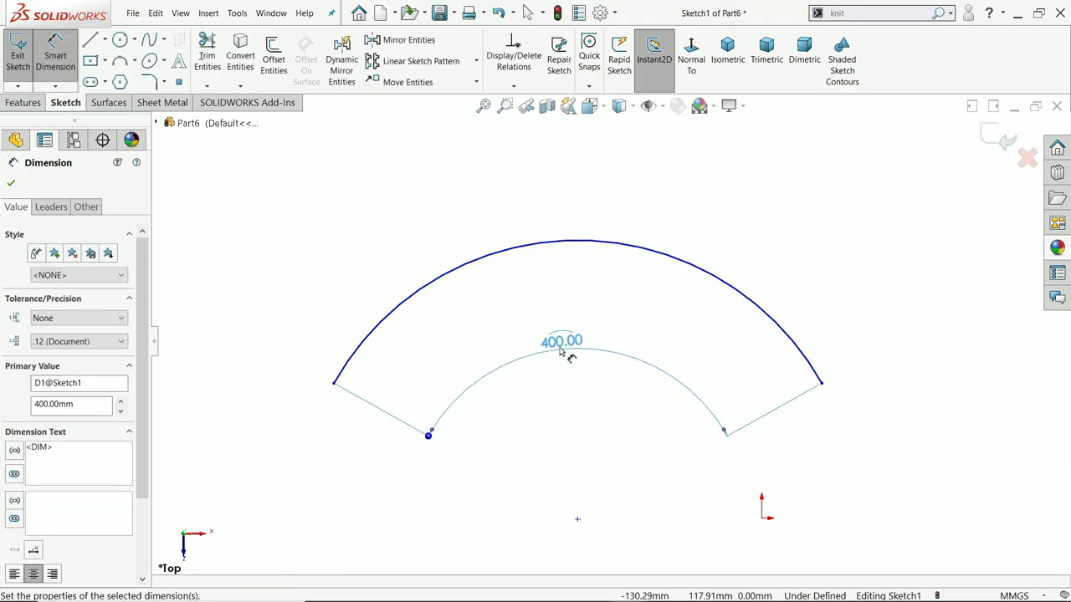
Step: Drag the inner arc upward to widen the sketch, then return to selection
mouse_move(566, 356)
mouse_down()
mouse_move(526, 165)
mouse_move(512, 159)
mouse_move(516, 169)
mouse_up()
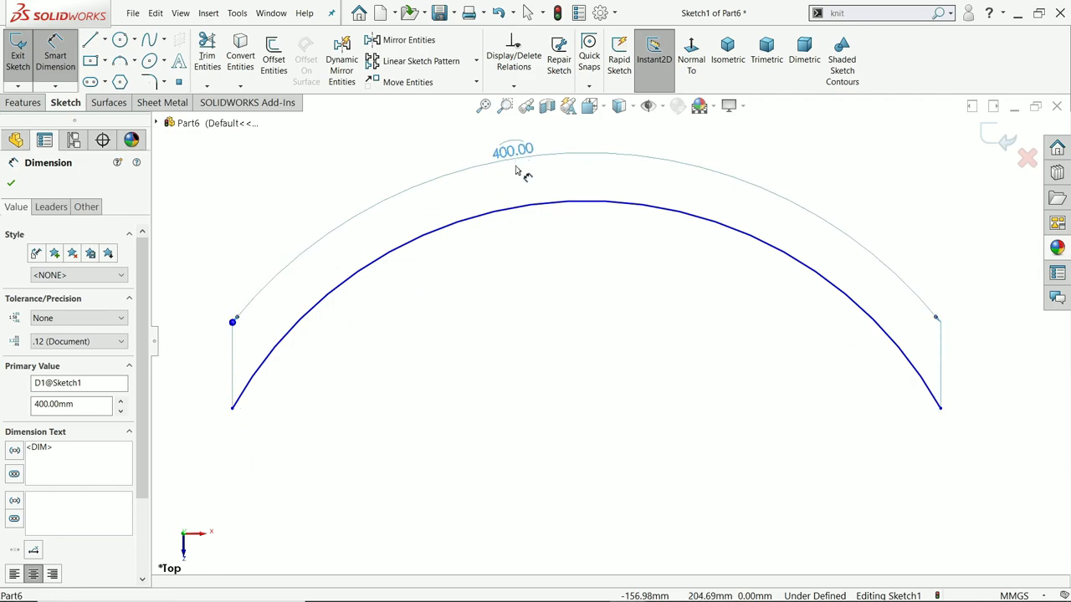
right_click(563, 299)
click(590, 335)
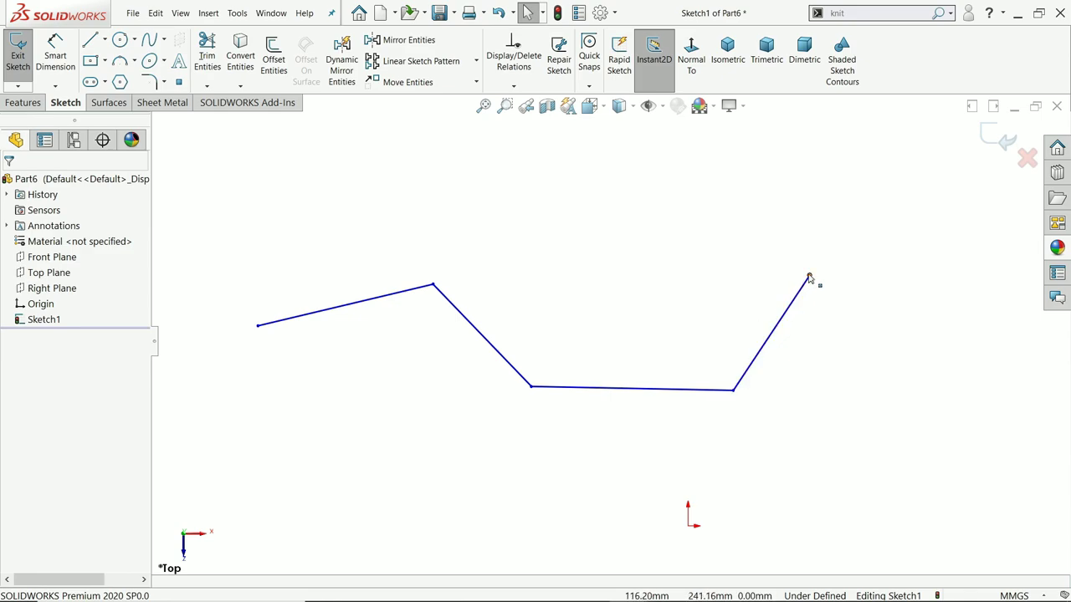
Step: Dimension the angle between the bottom line and right sloped line as 120°
click(55, 51)
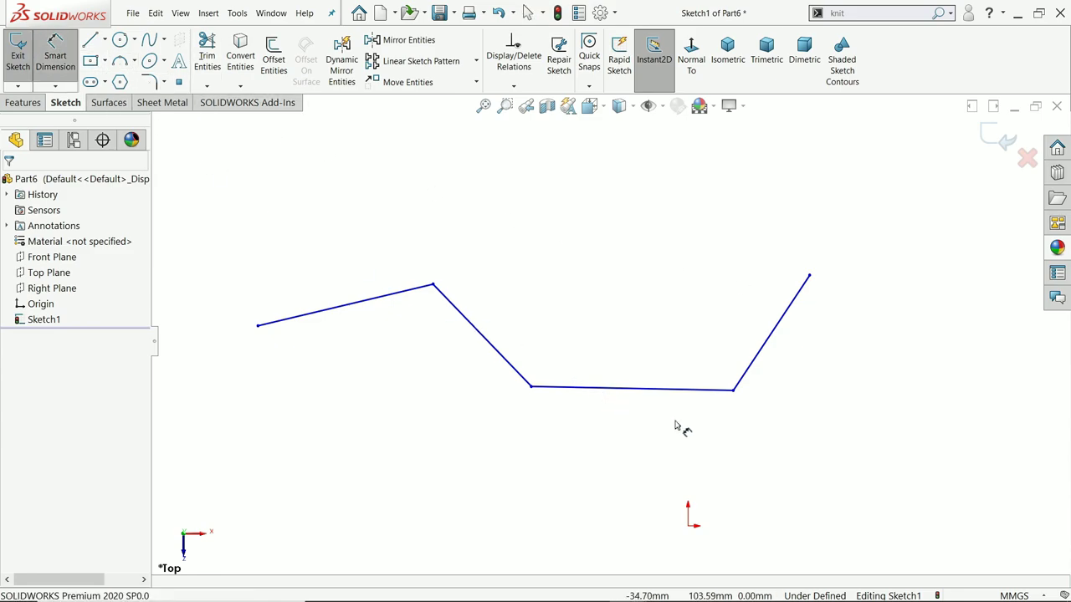
click(719, 390)
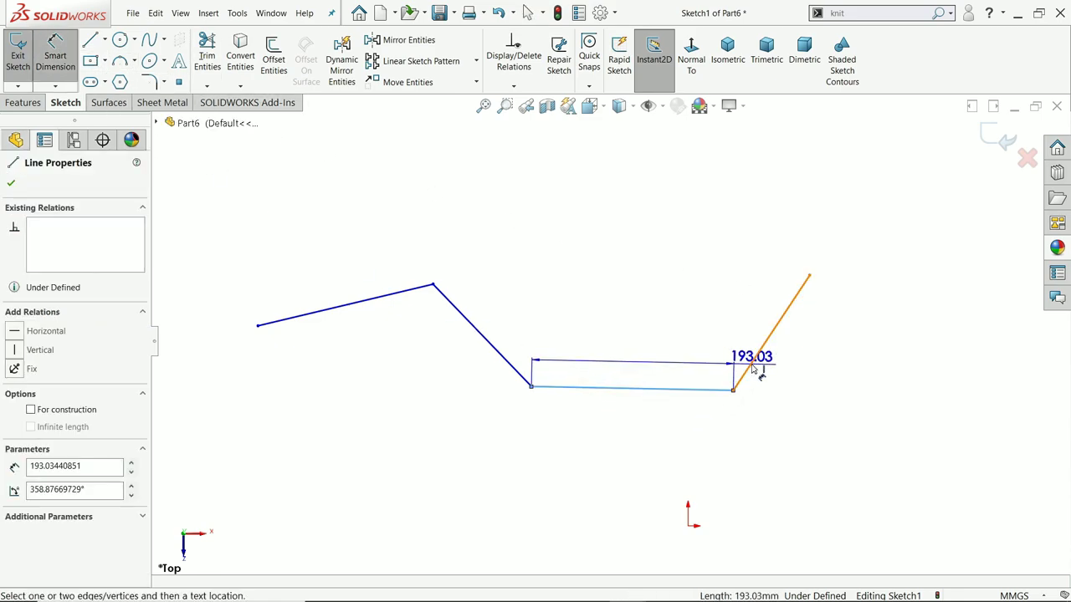
click(752, 361)
click(721, 353)
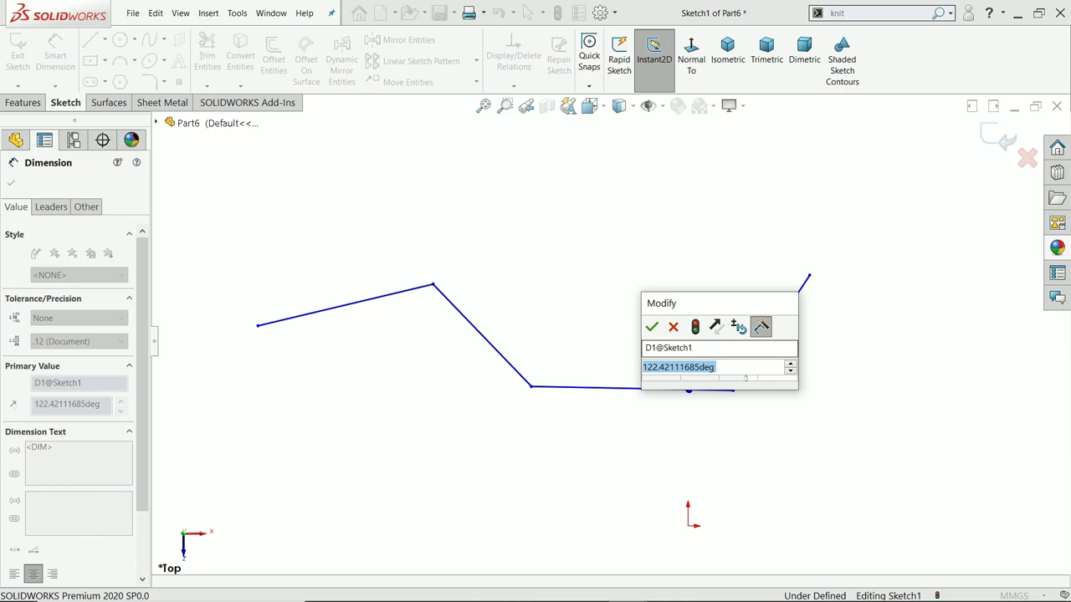
text(120)
key(Return)
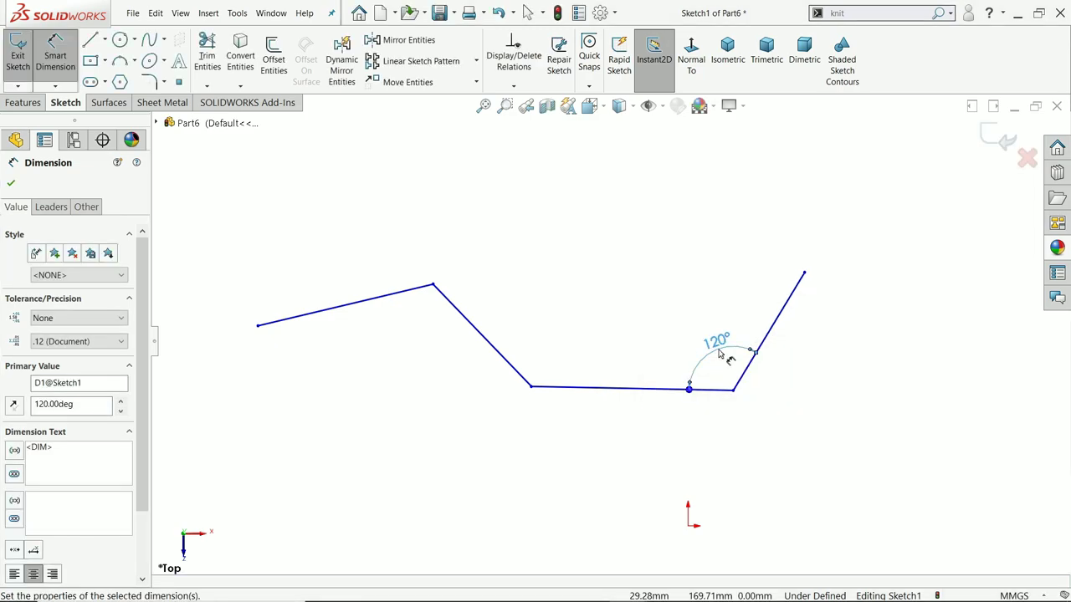
scroll(803, 339, down, 2)
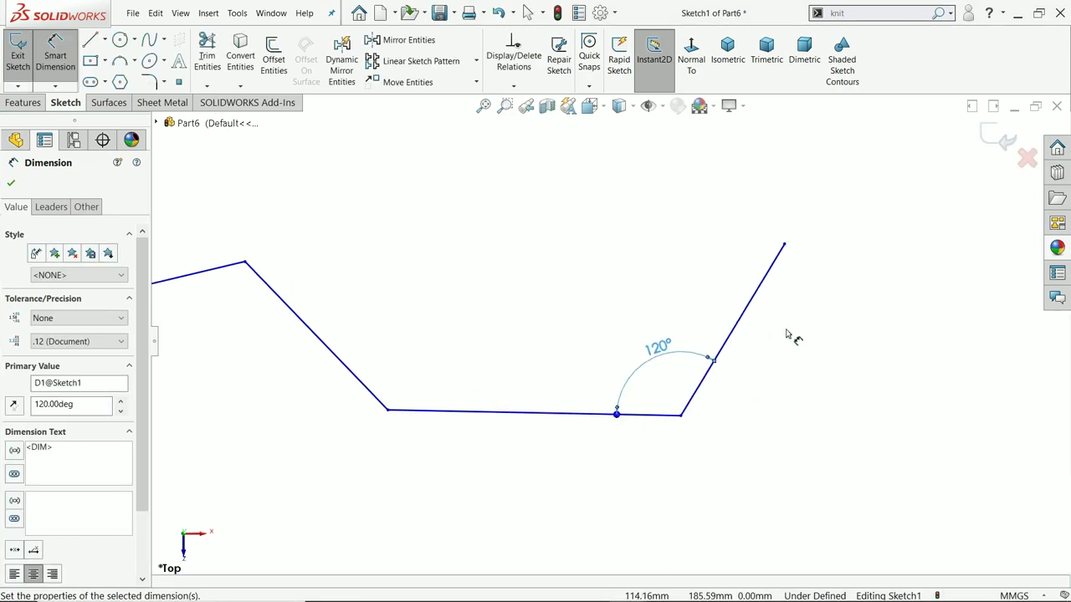
Step: Dimension the right sloped line at 30° from vertical
click(748, 313)
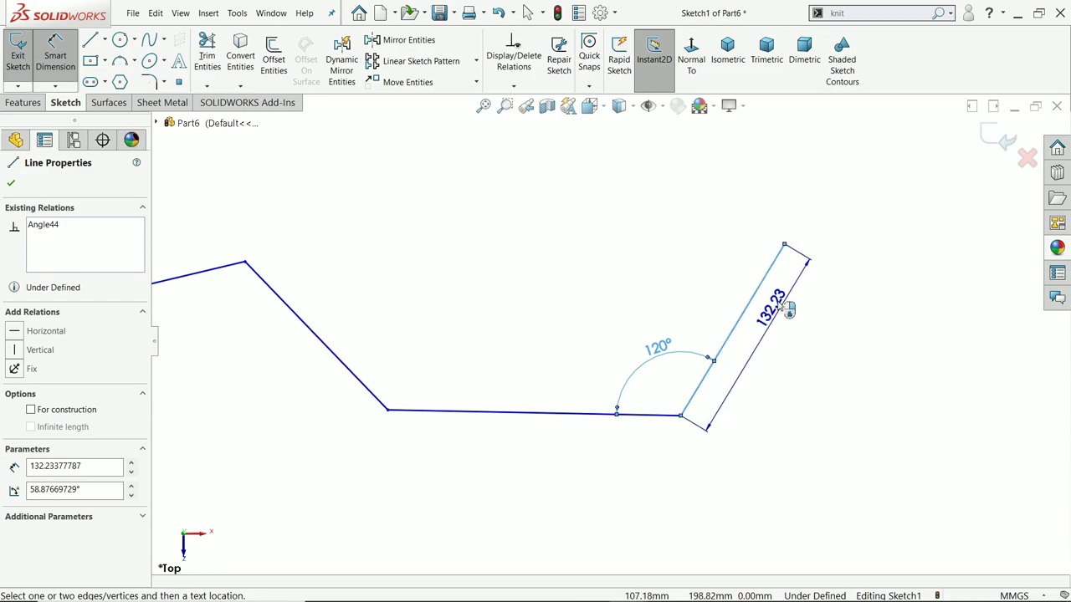
click(784, 245)
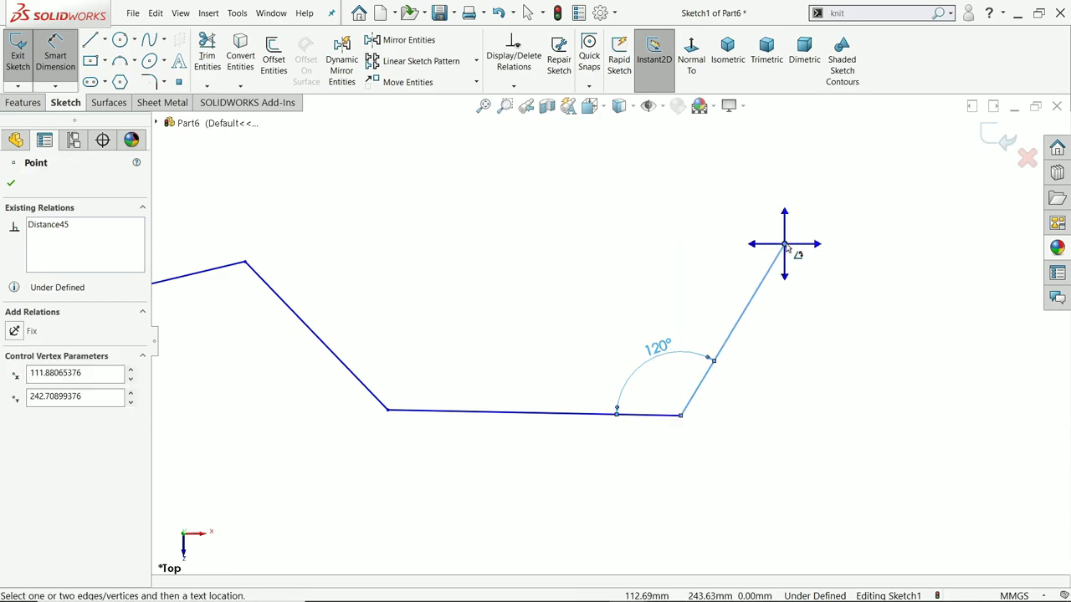
scroll(786, 240, down, 3)
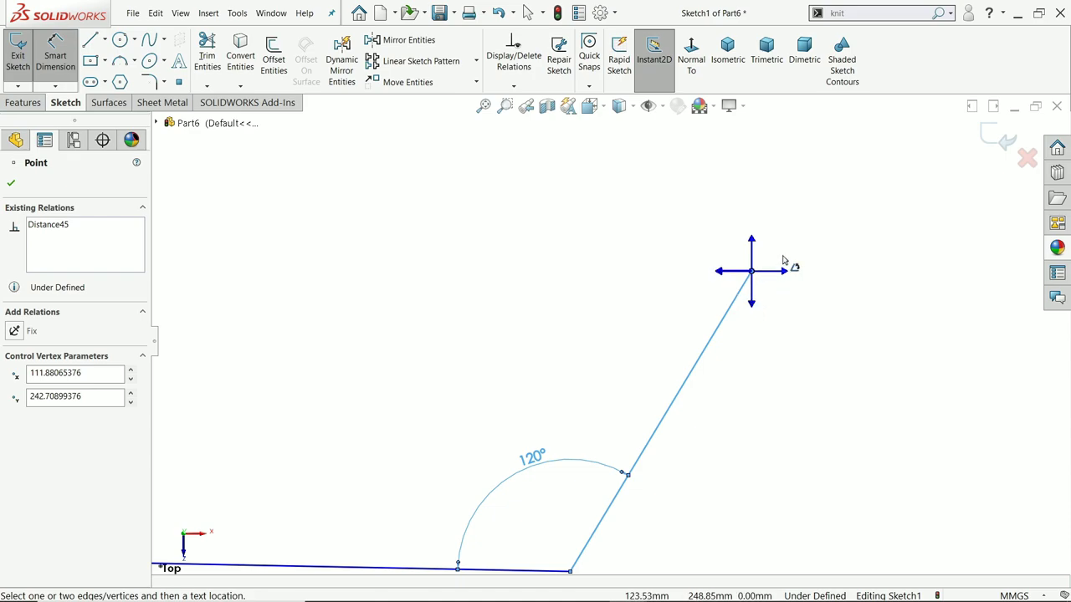
scroll(786, 266, up, 2)
scroll(684, 279, down, 1)
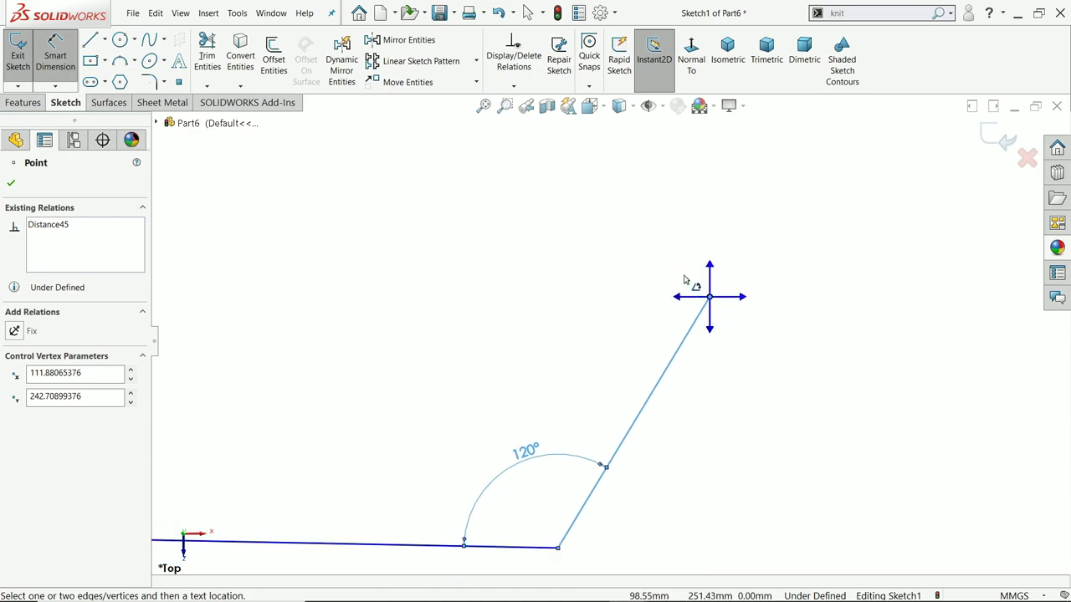
click(709, 334)
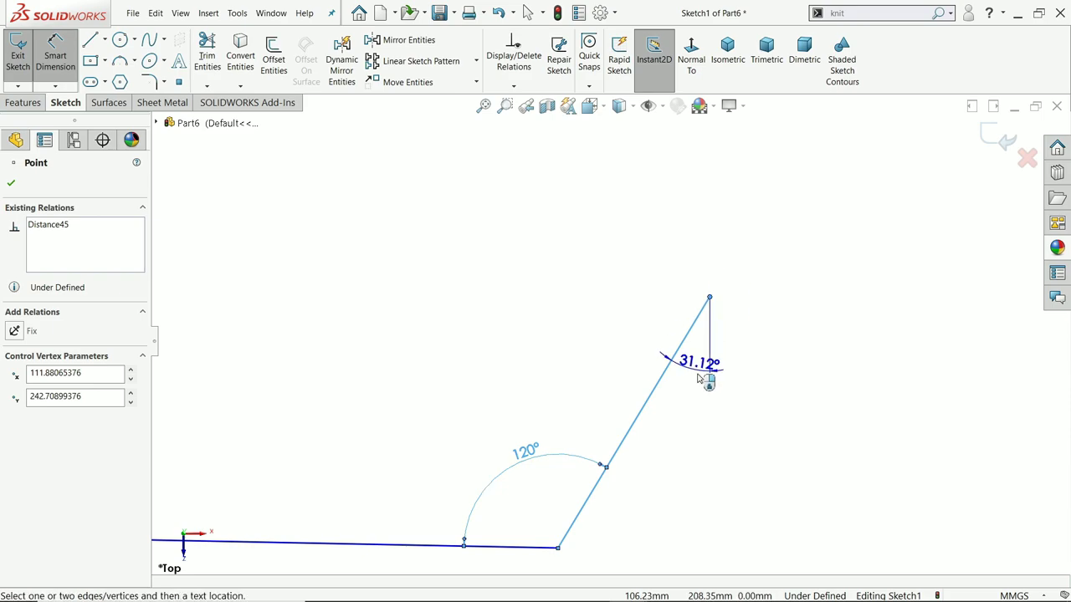
click(671, 446)
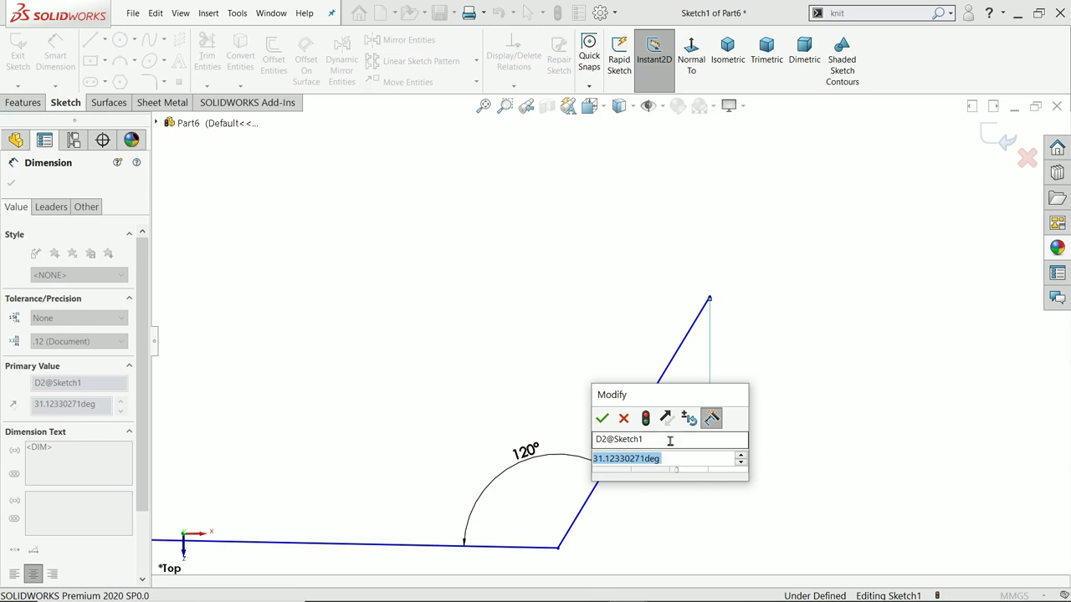
text(30)
key(Return)
scroll(709, 411, up, 2)
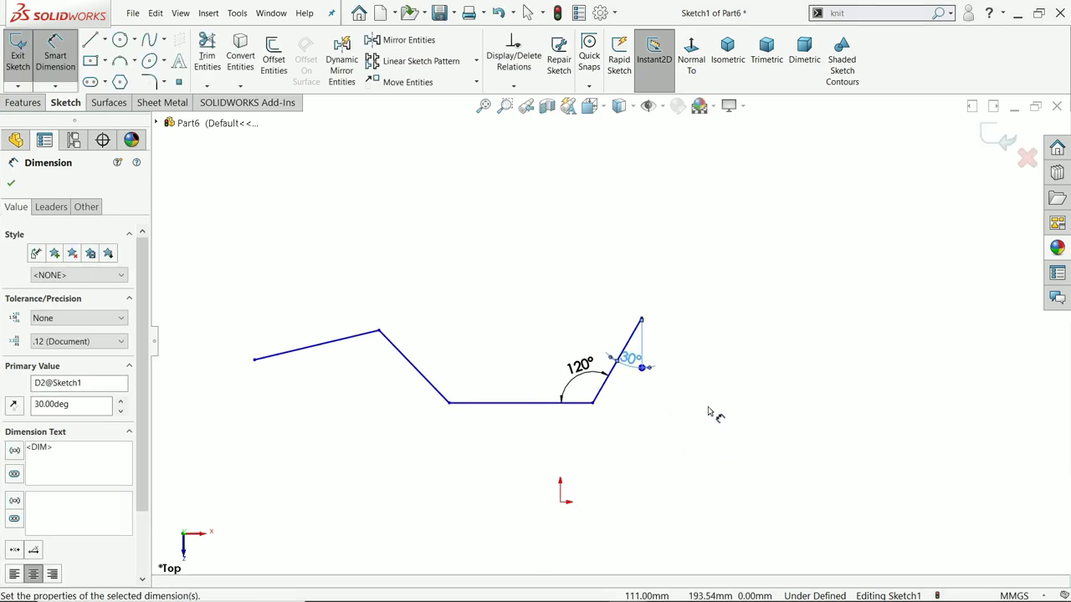
scroll(386, 372, down, 3)
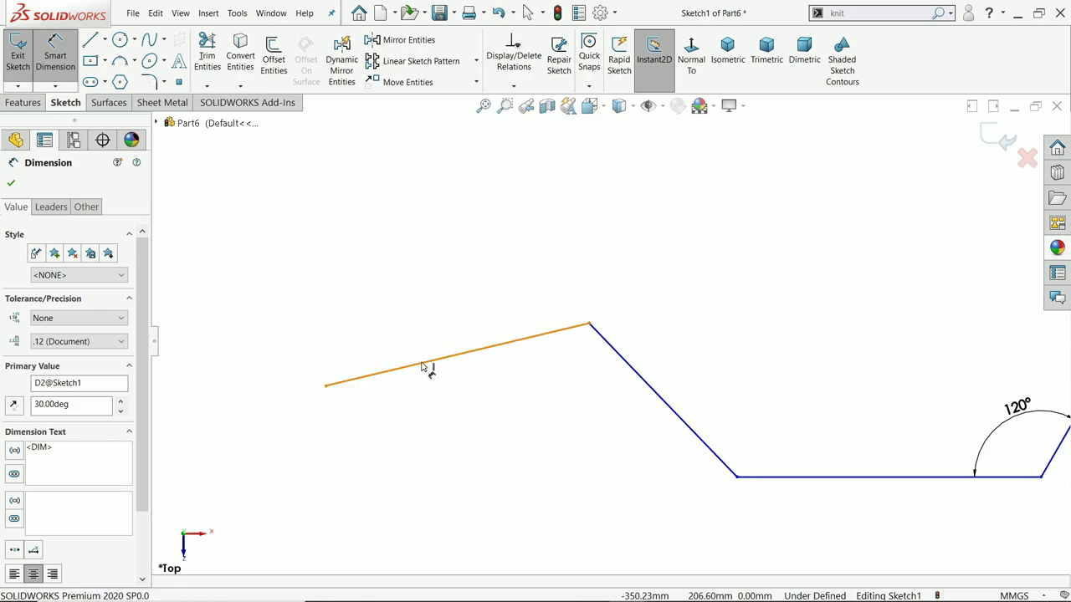
Step: Dimension the left sloped line's angle as 20° and zoom to view the whole profile
click(424, 370)
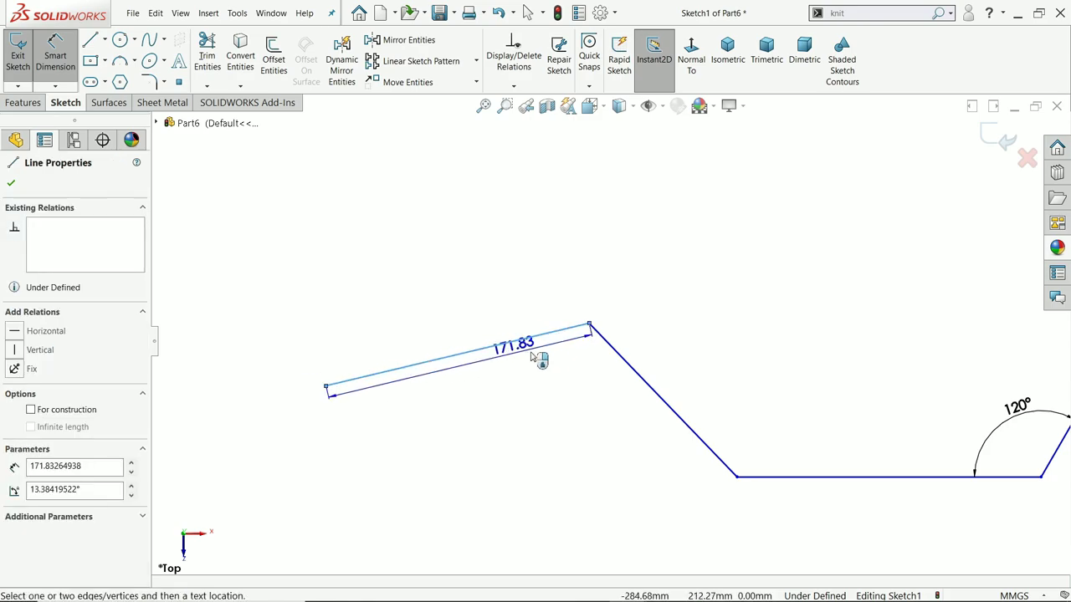
click(328, 388)
scroll(330, 402, down, 4)
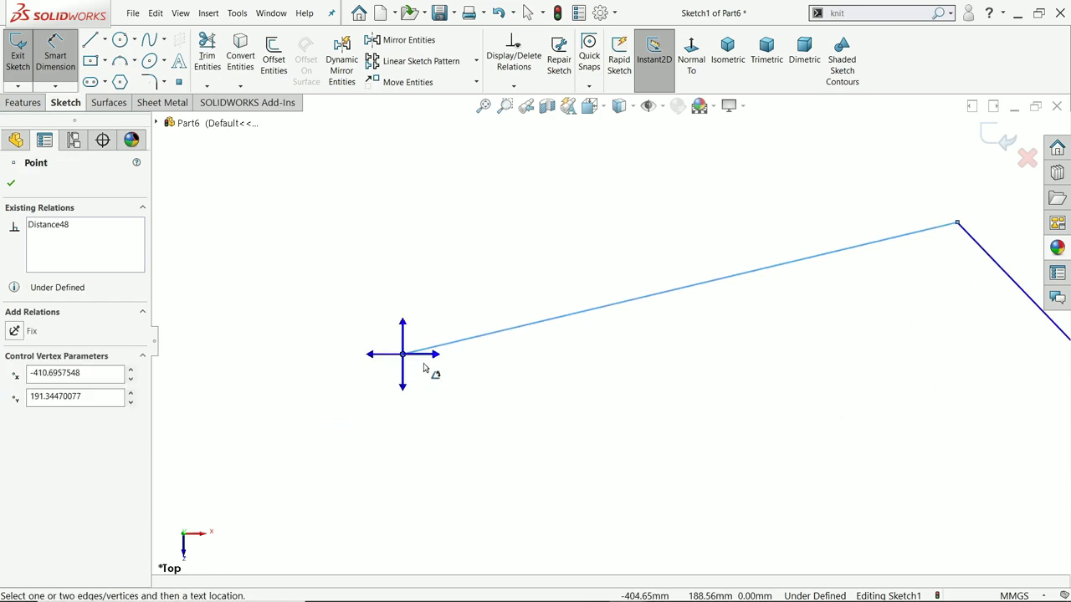
click(433, 355)
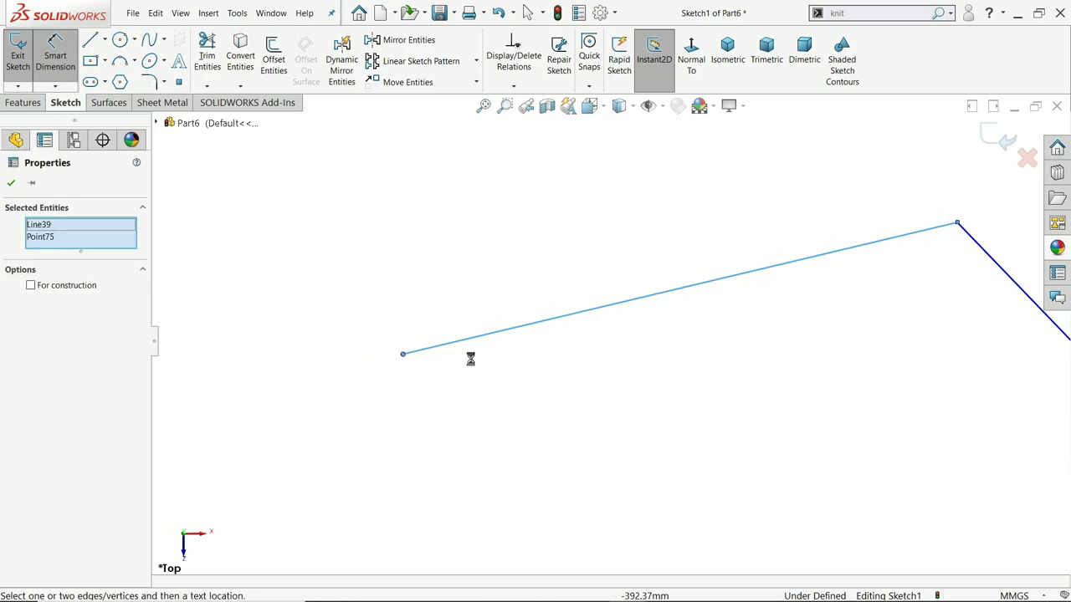
click(403, 354)
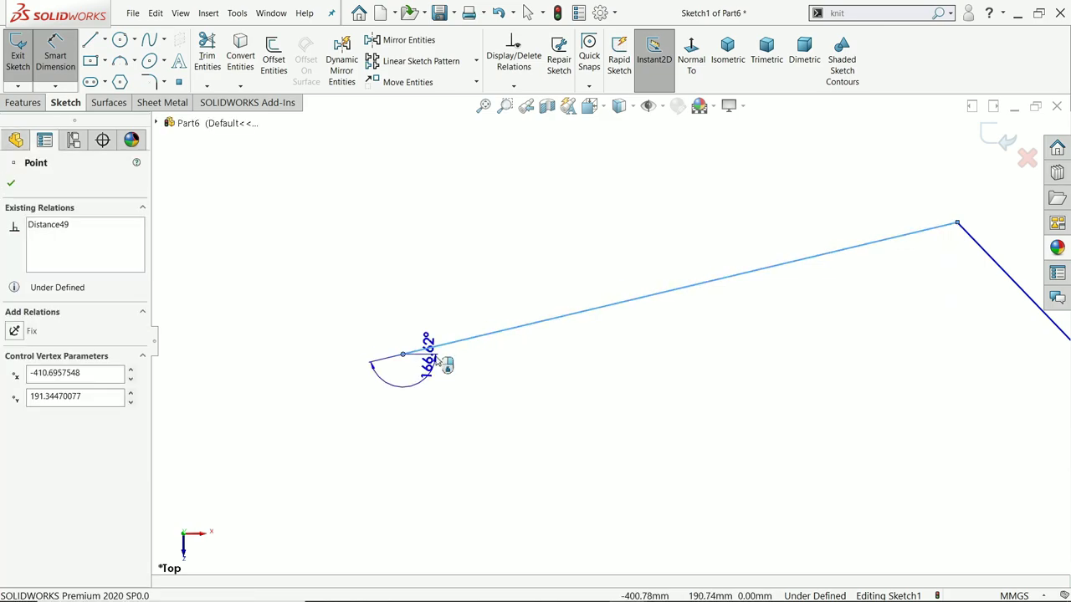
click(688, 332)
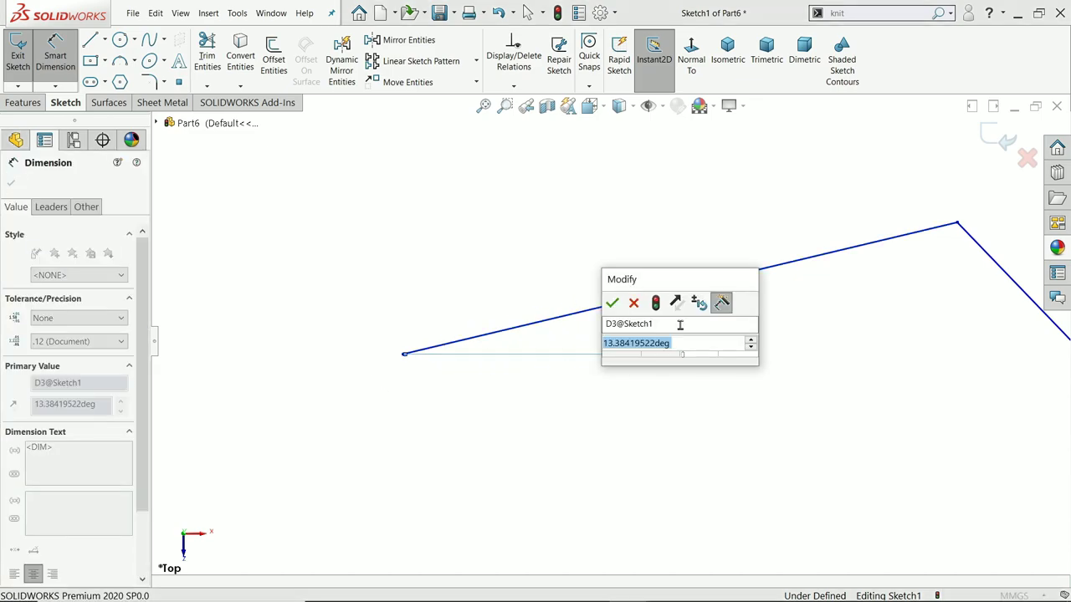
text(20)
key(Return)
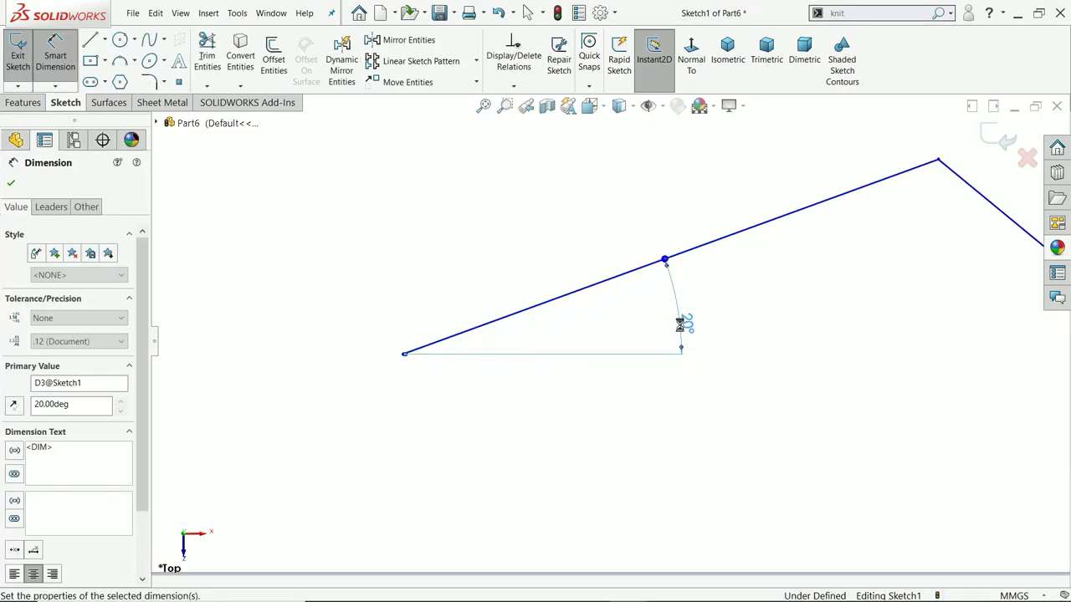
scroll(558, 294, up, 3)
scroll(763, 318, down, 2)
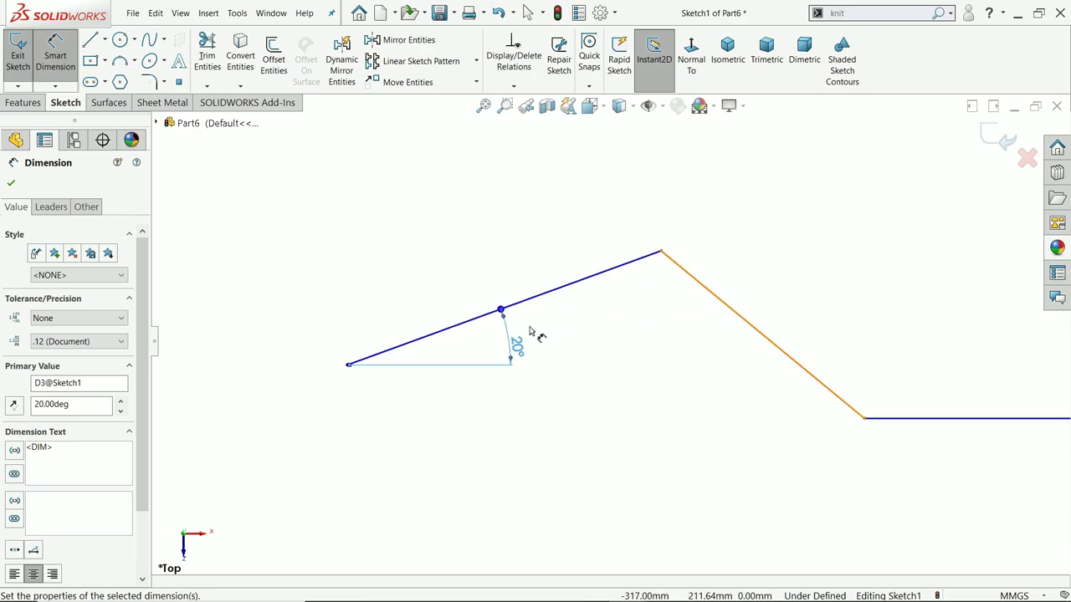
scroll(530, 332, up, 3)
scroll(717, 341, down, 1)
scroll(815, 335, up, 1)
scroll(854, 306, down, 2)
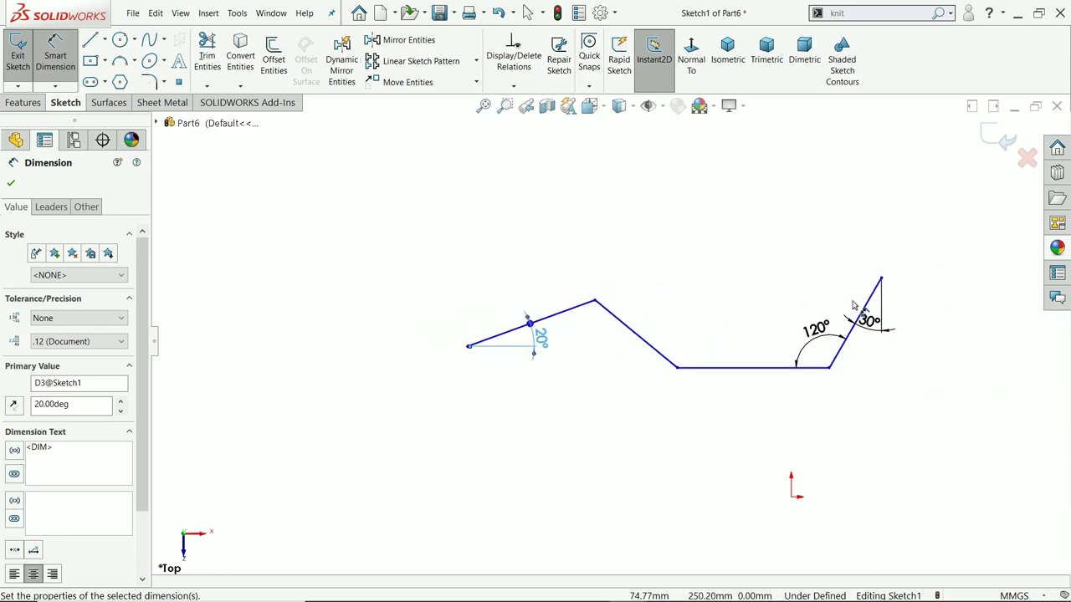
scroll(853, 305, down, 2)
scroll(619, 335, down, 1)
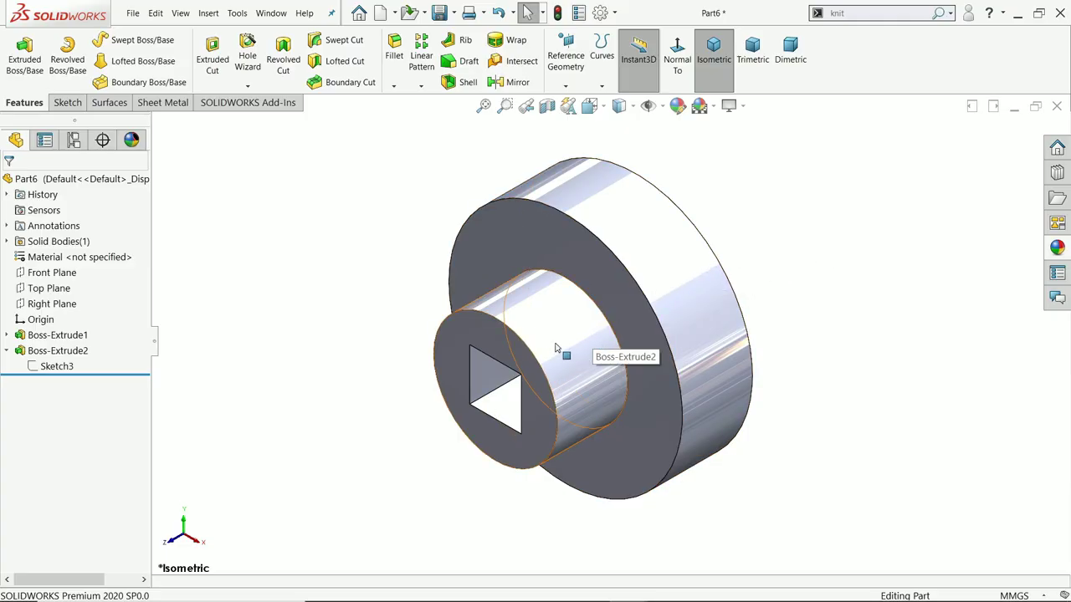
Step: Review Sketch3's square profile and select the Ø60 disc's flat back face
middle_drag(801, 267, 700, 327)
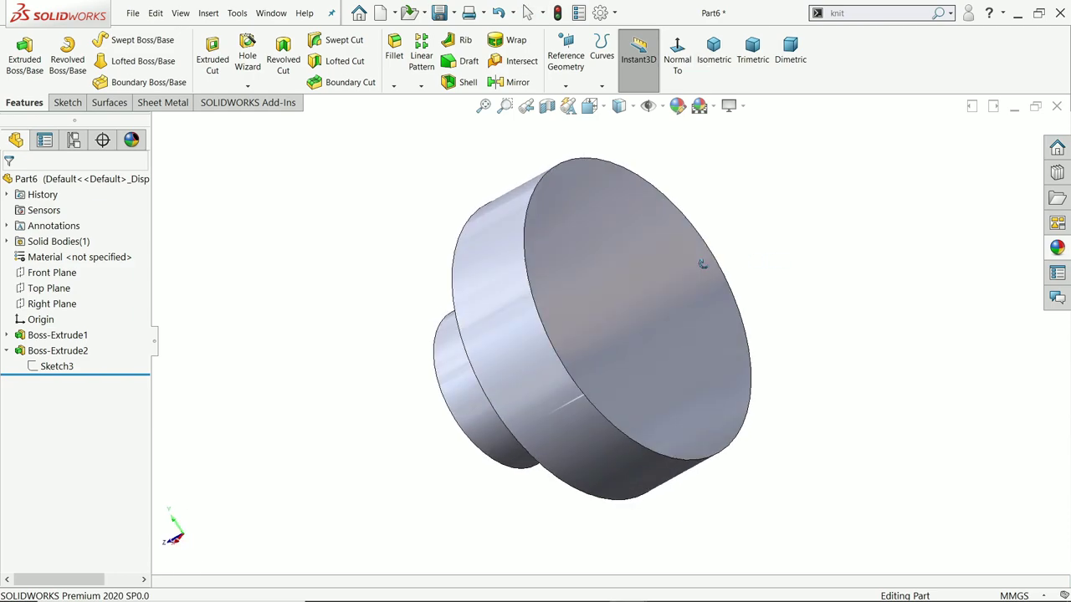
click(672, 304)
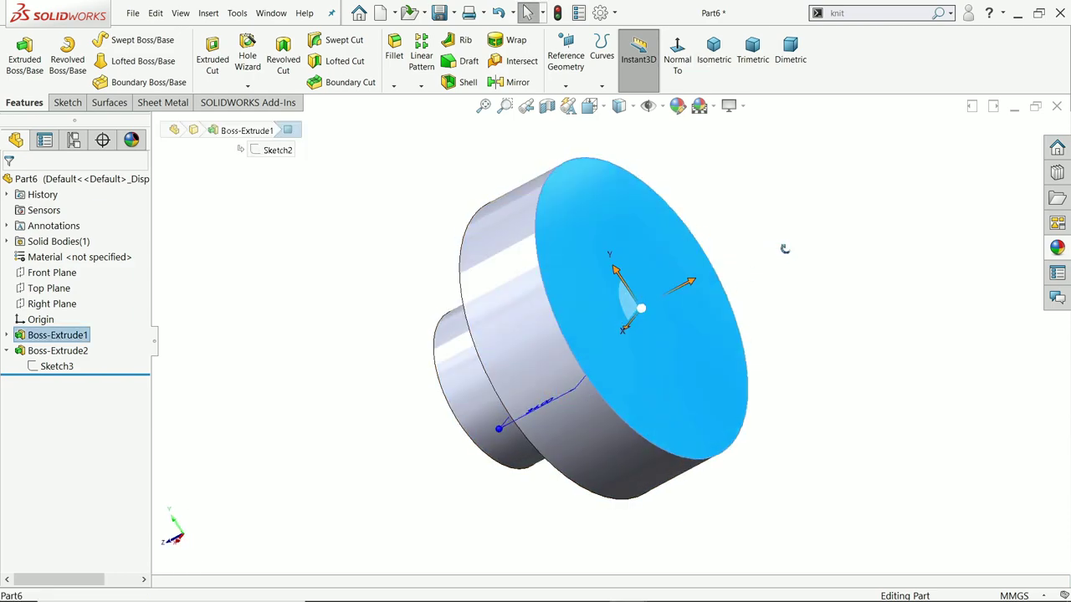
middle_drag(782, 246, 880, 217)
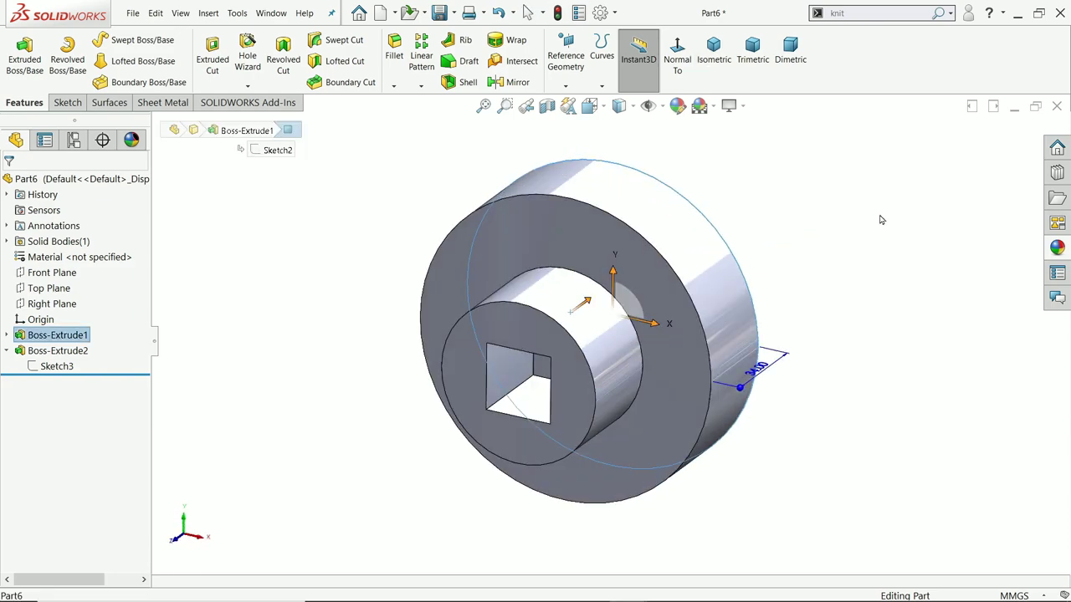
click(785, 241)
middle_drag(772, 257, 755, 248)
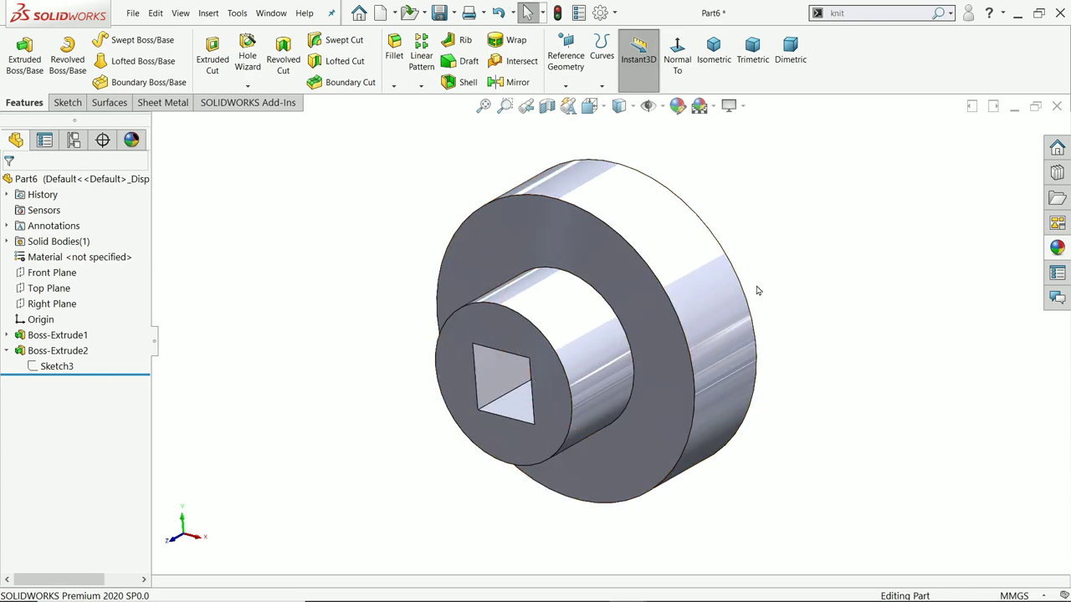
click(52, 367)
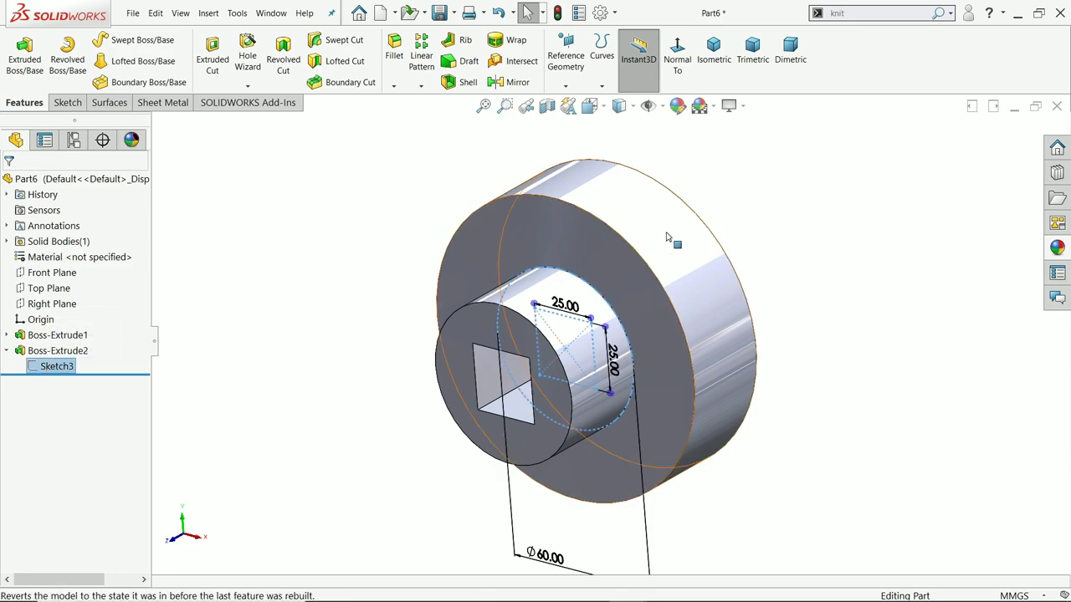
mouse_move(712, 234)
middle_down()
mouse_move(674, 224)
mouse_move(614, 241)
middle_up()
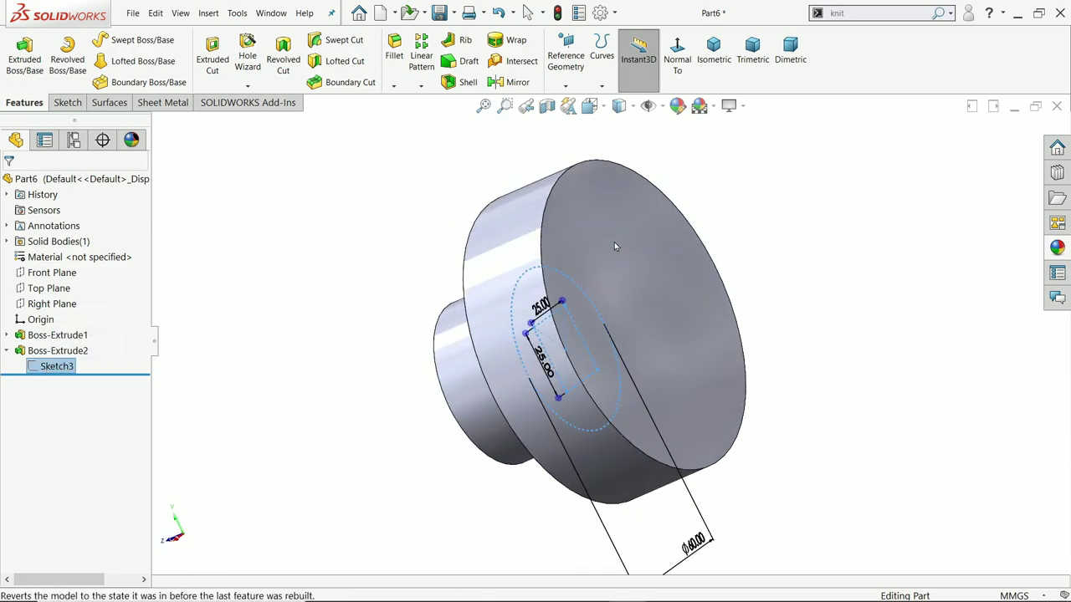
click(662, 293)
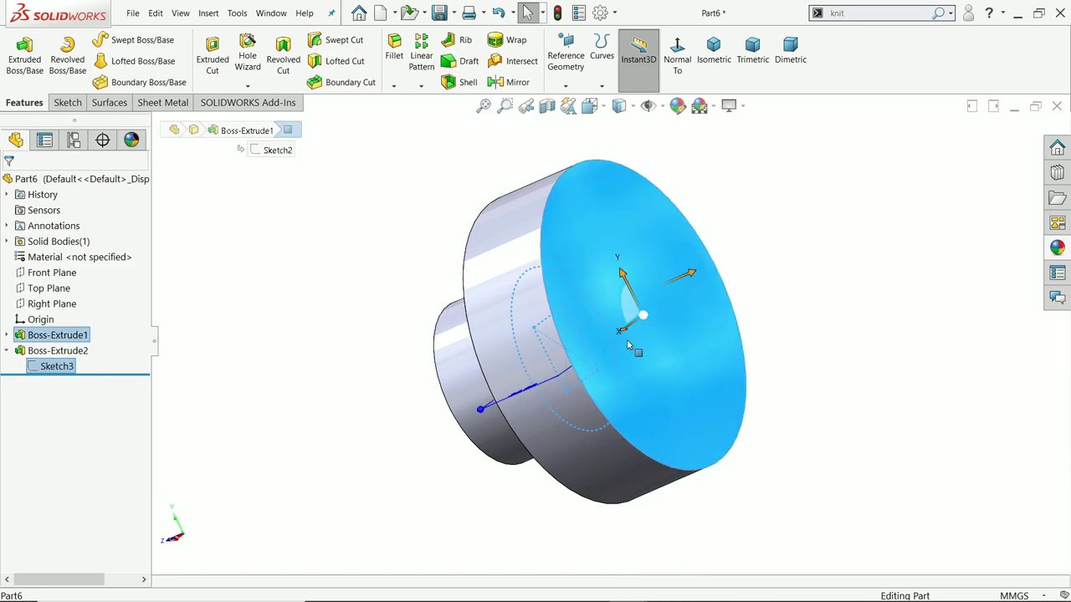
Step: Insert a Derived Sketch of Sketch3 onto the disc's back face
click(207, 13)
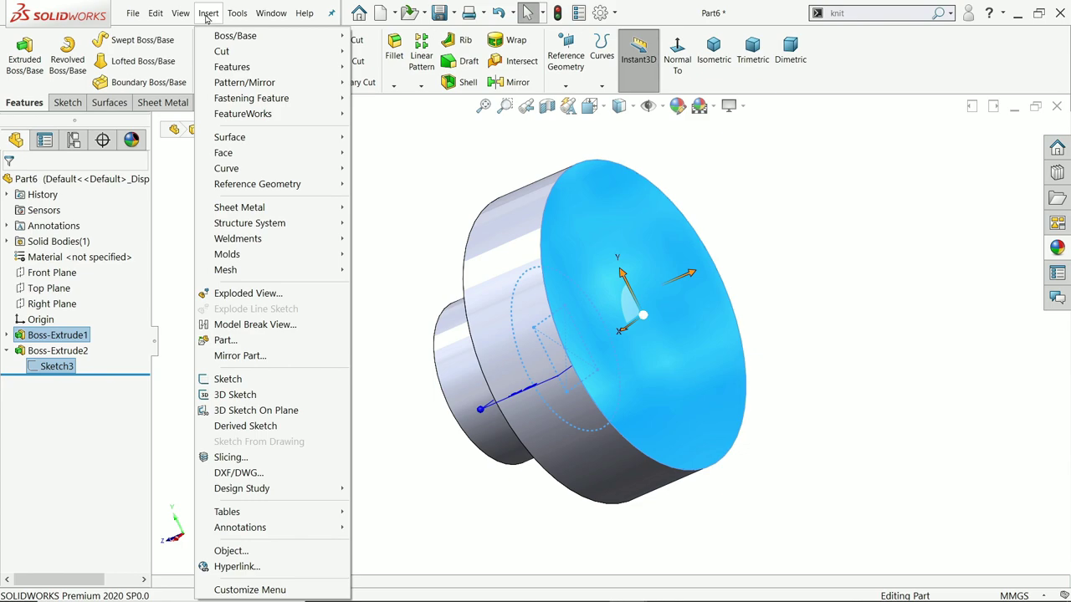
click(270, 426)
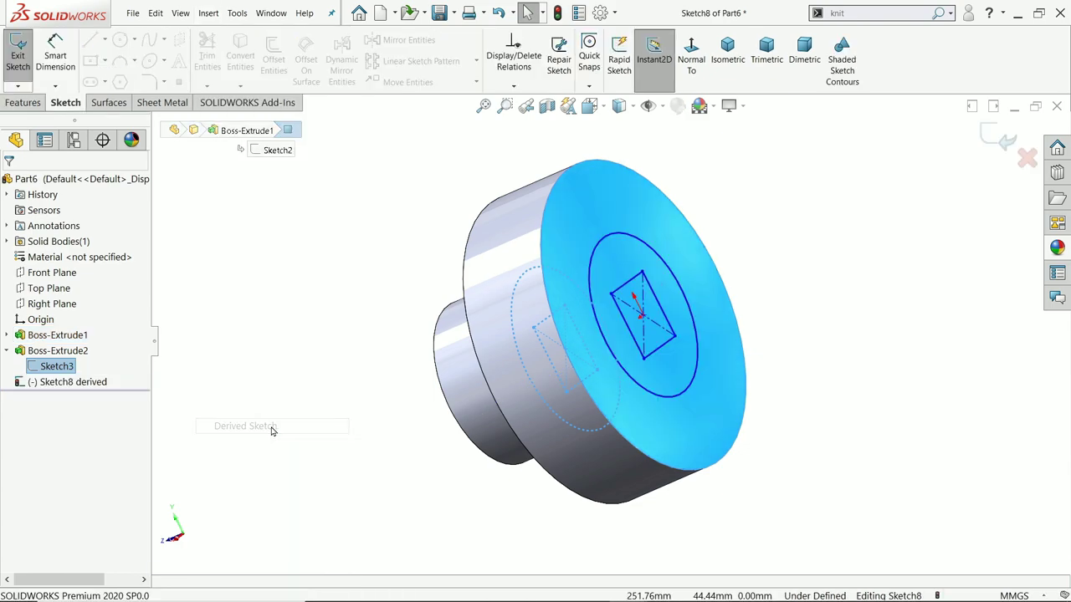
scroll(668, 298, down, 3)
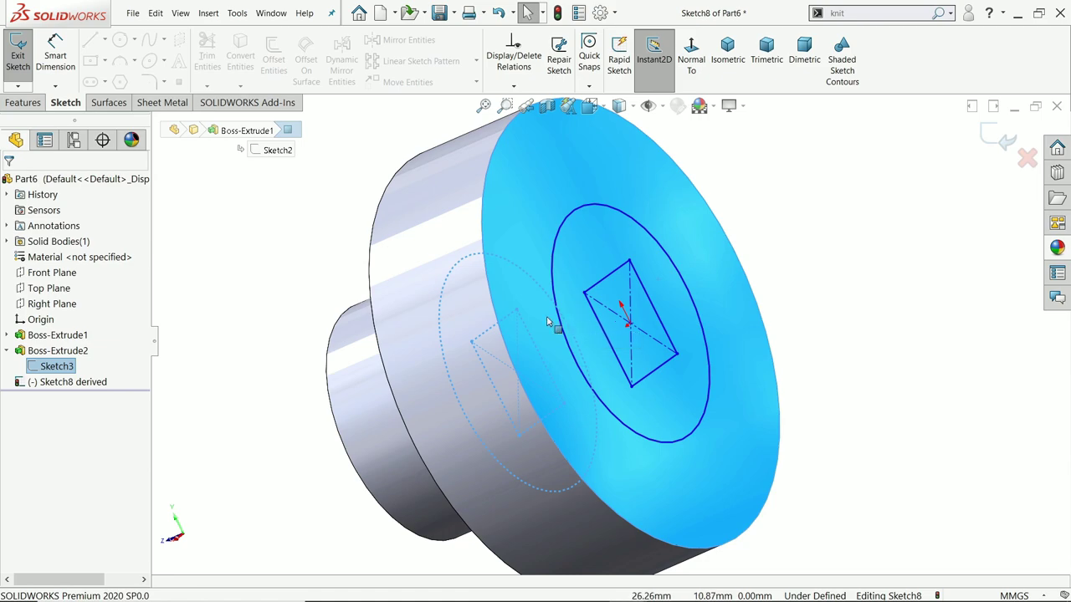
Step: Extrude the derived square sketch 34 mm outward with the direction reversed
click(25, 104)
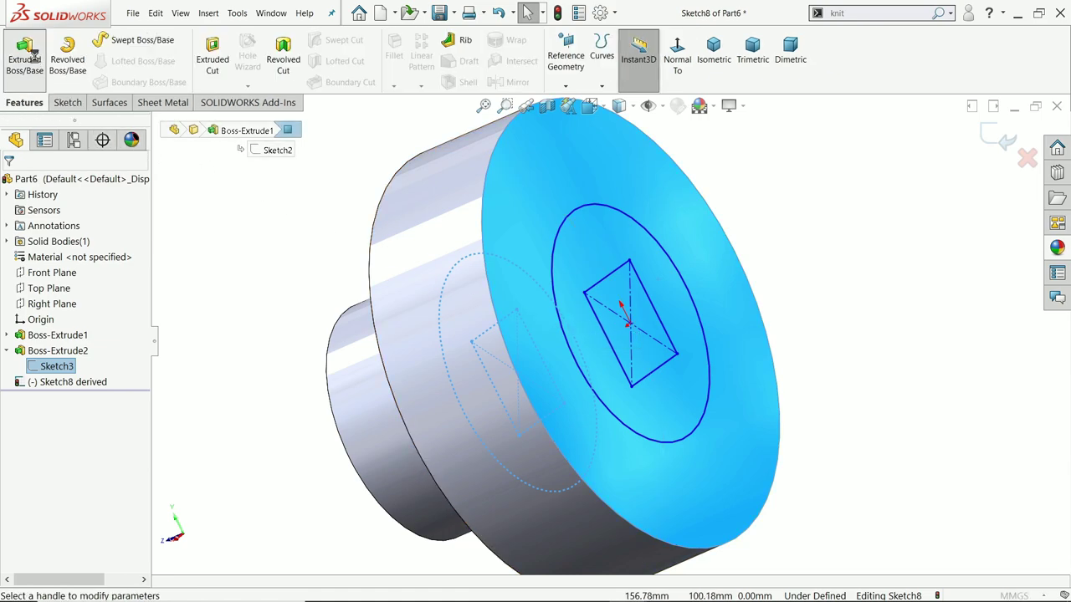
click(25, 53)
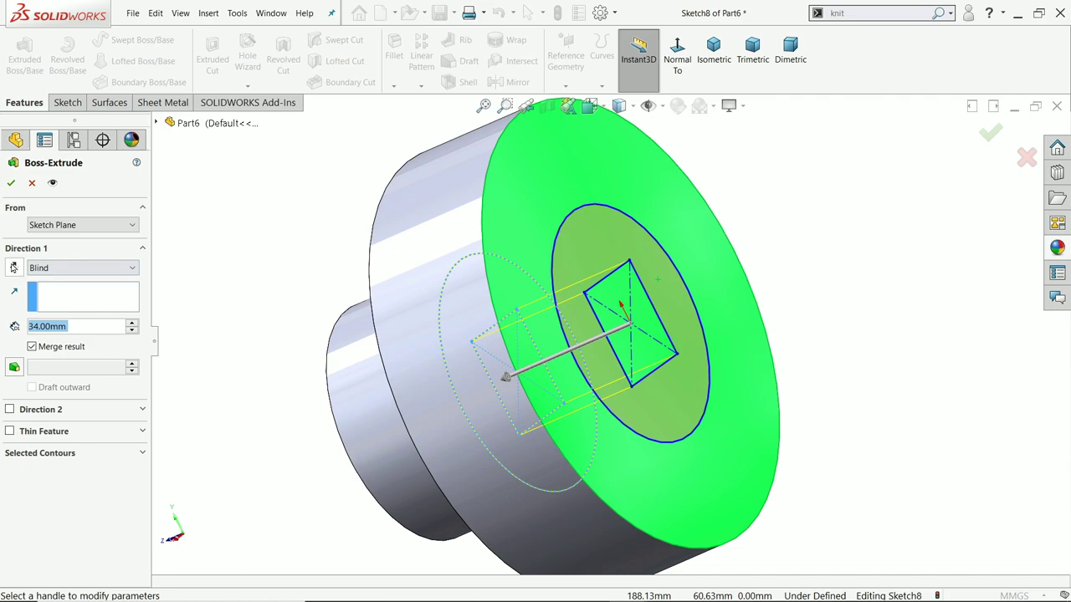
click(13, 267)
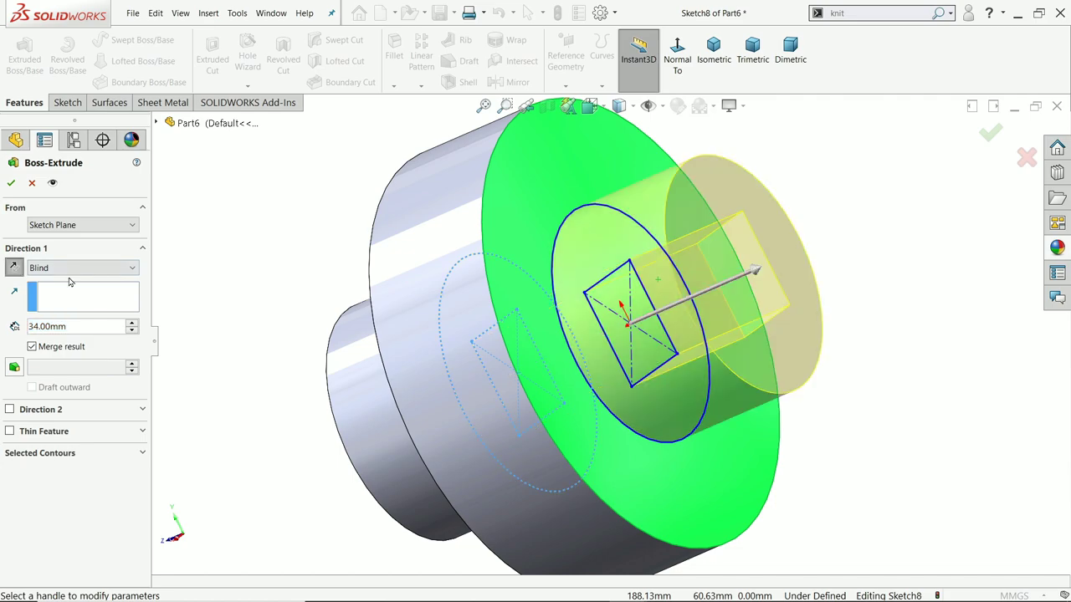
click(989, 133)
scroll(782, 254, up, 3)
middle_drag(779, 256, 861, 253)
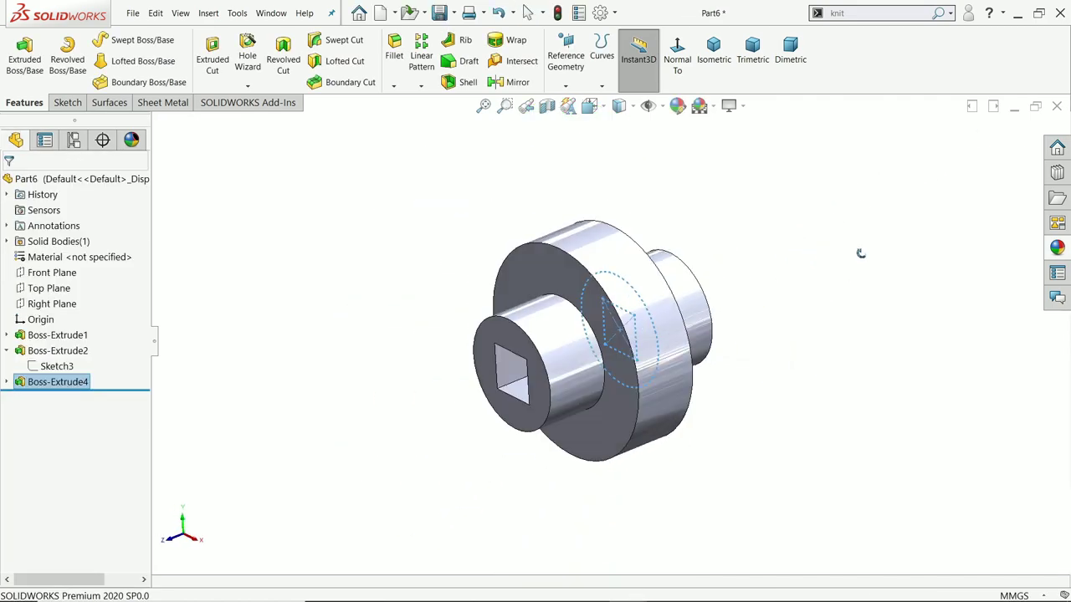
scroll(708, 316, down, 3)
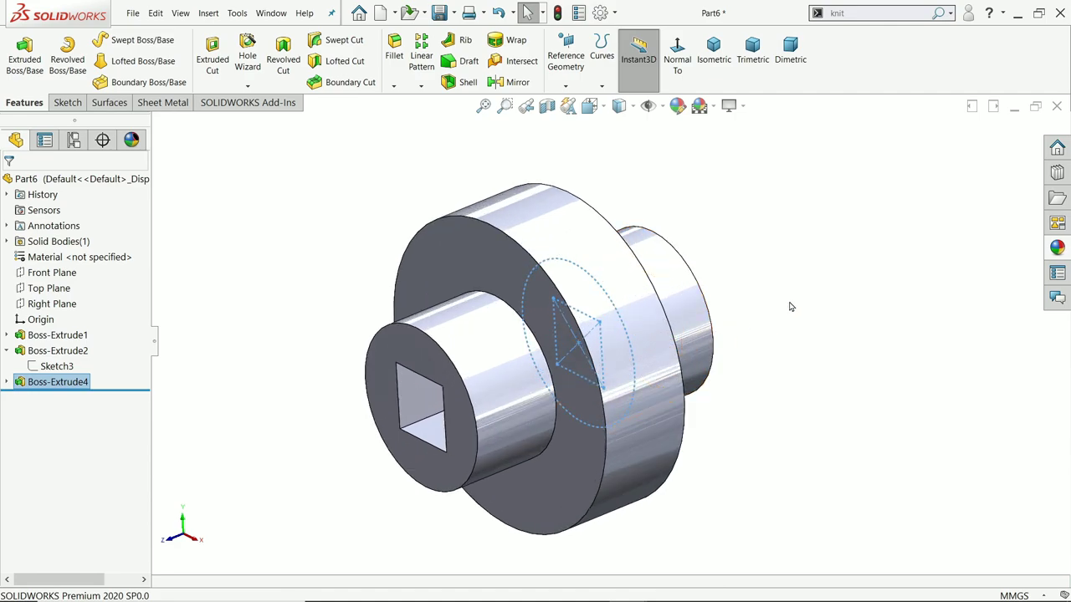
Step: Change Sketch3's front boss diameter from Ø60 to 80 and rebuild the part
click(509, 400)
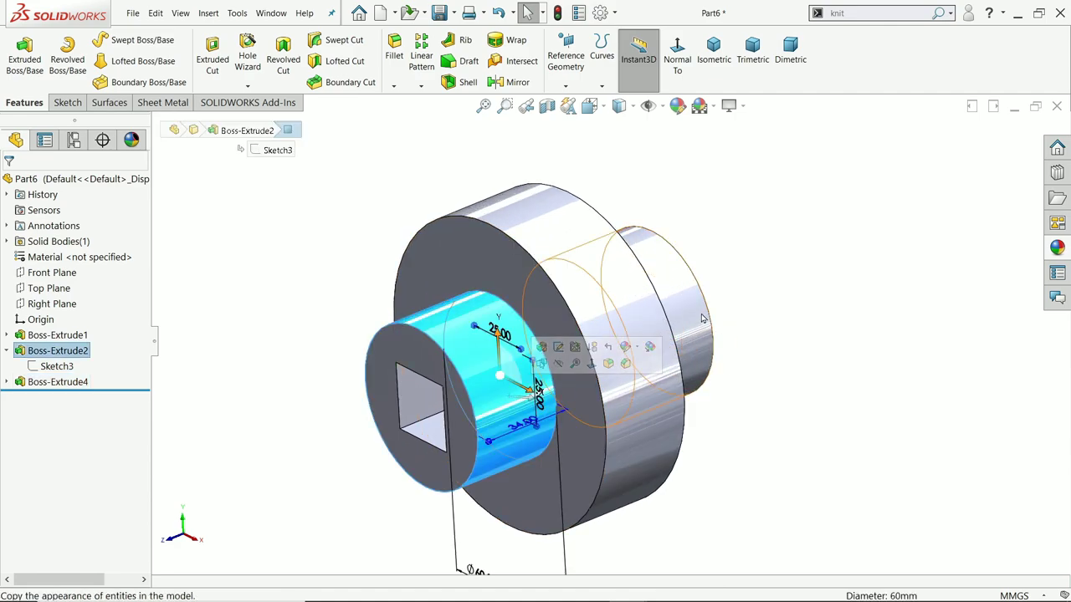
click(744, 289)
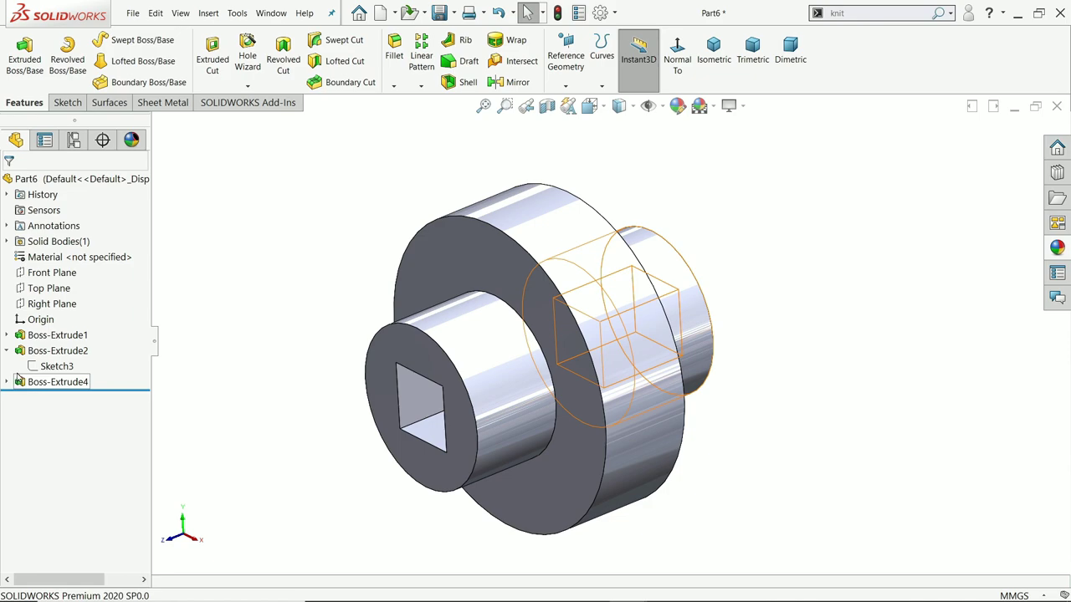
click(46, 367)
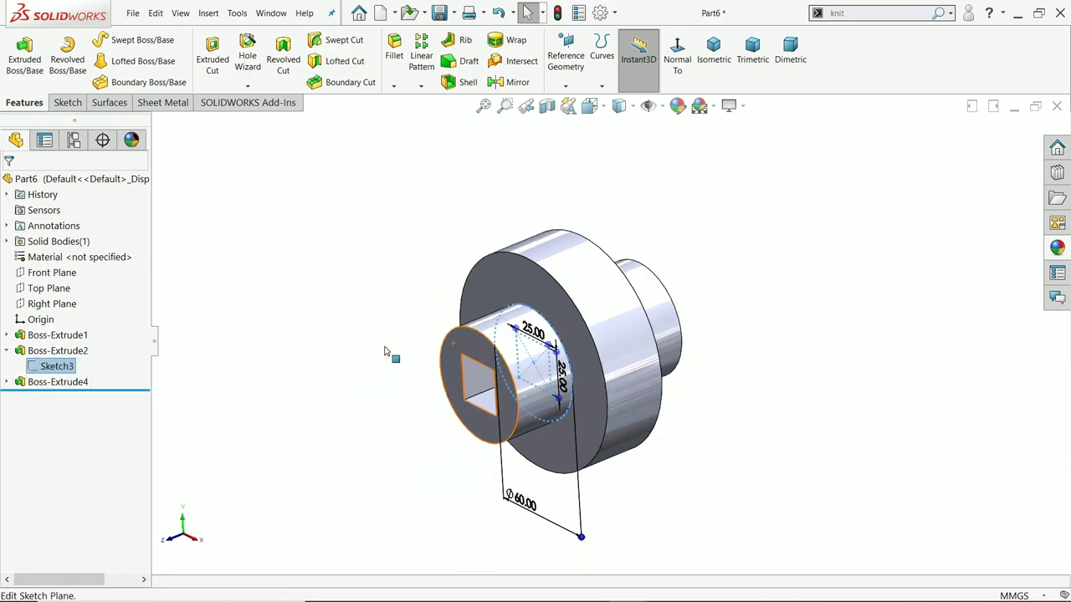
middle_drag(390, 354, 588, 497)
click(538, 466)
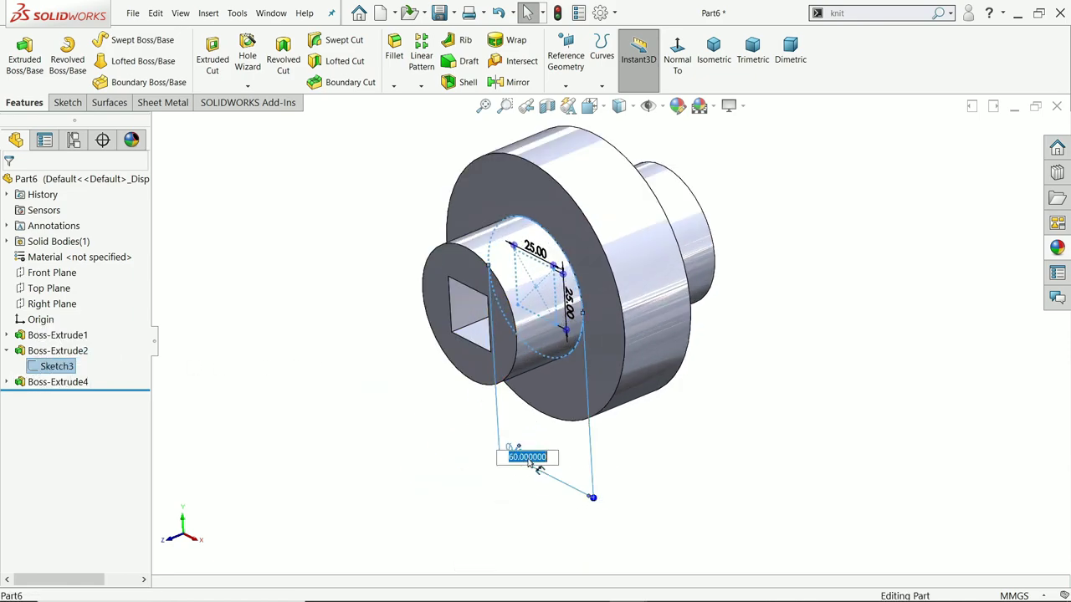
text(80)
key(Return)
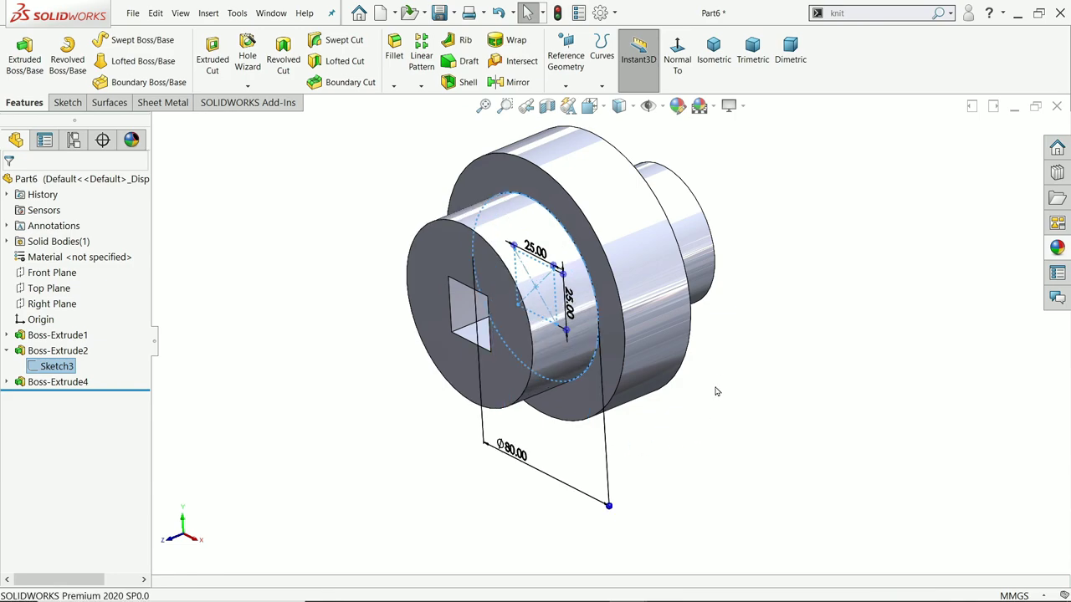
click(557, 12)
Step: Orbit and zoom to check that the derived back boss grew to match
middle_drag(717, 213, 553, 302)
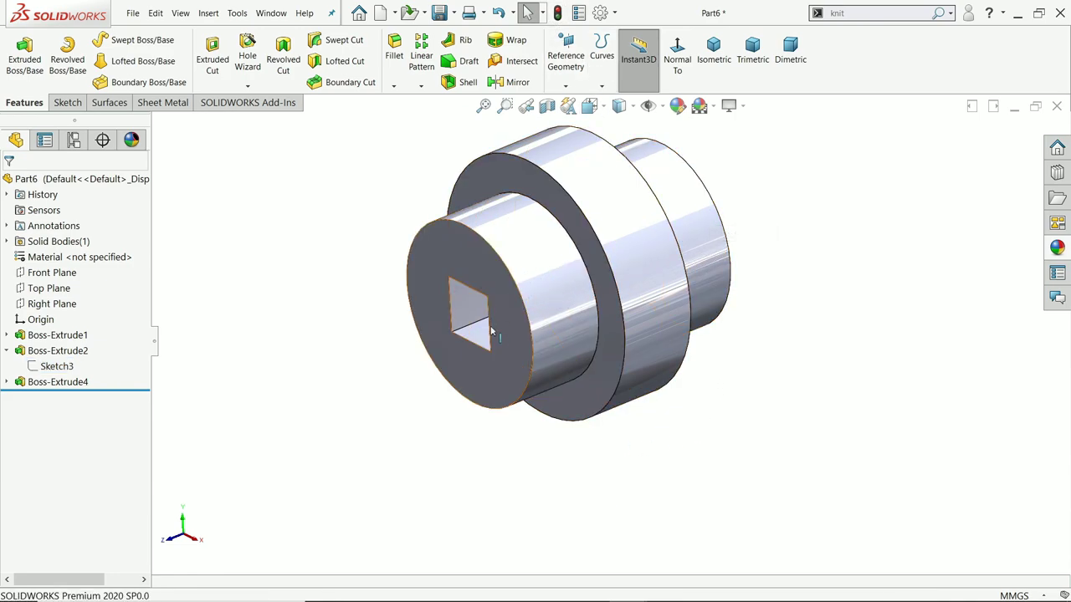
scroll(604, 240, down, 5)
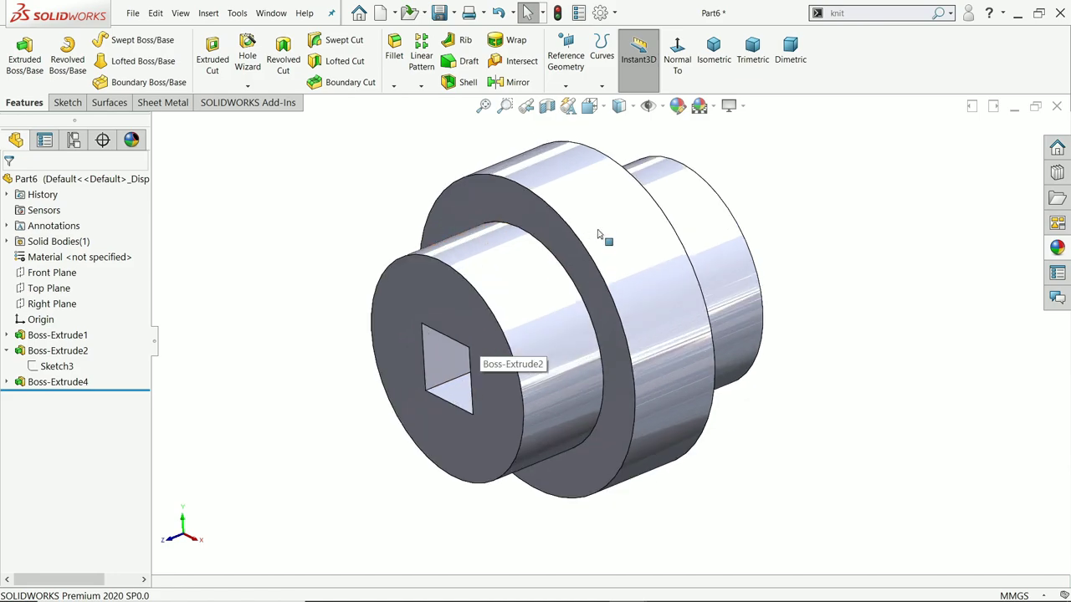
scroll(601, 322, up, 2)
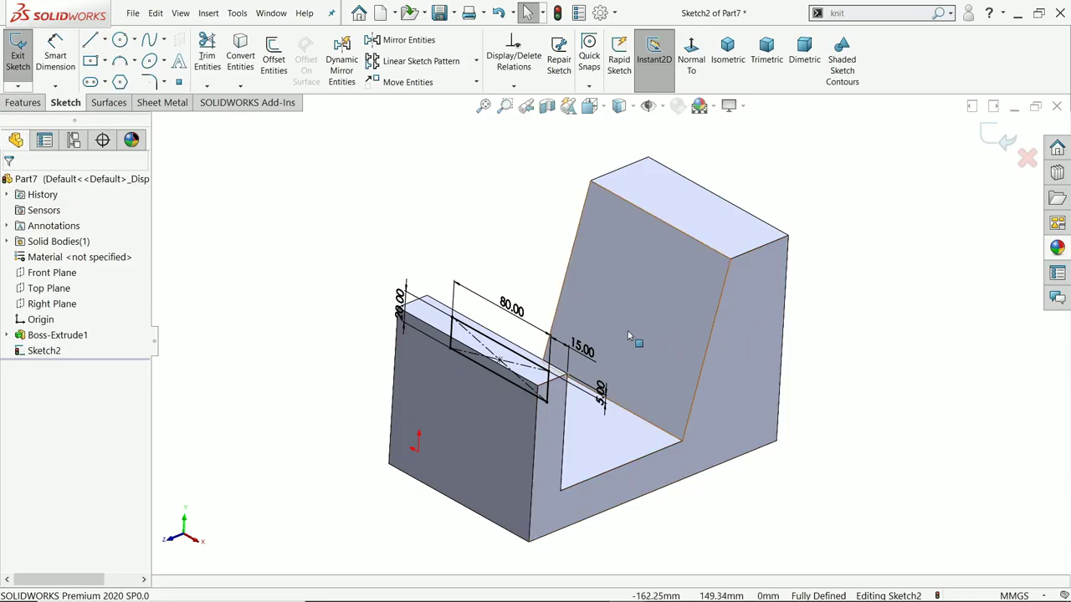
scroll(593, 332, down, 3)
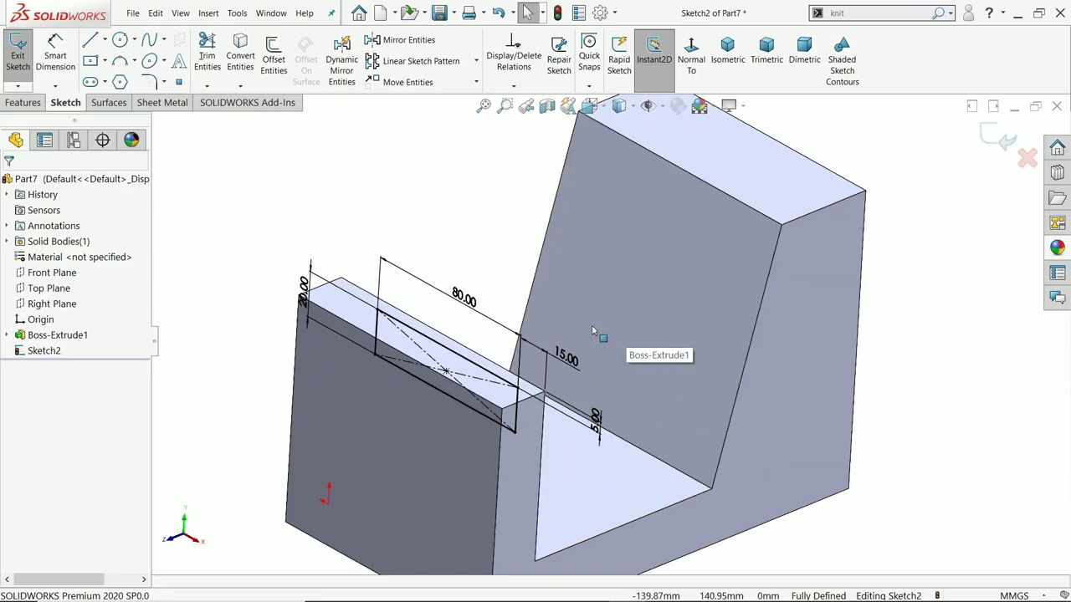
Step: Try an extrusion of Sketch2 ending at the slanted face, then cancel it
click(20, 103)
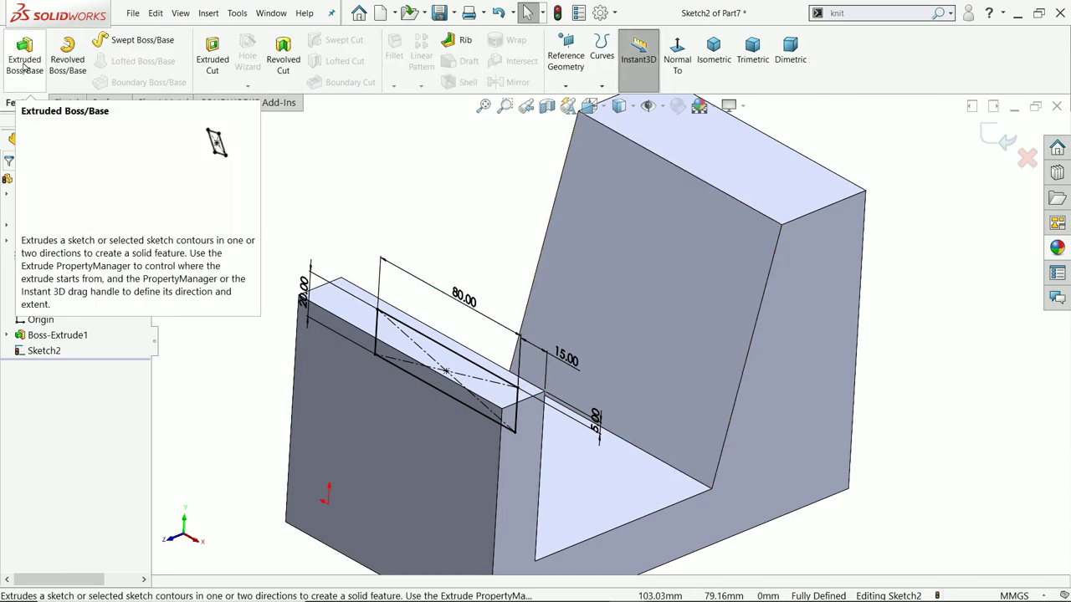
click(40, 351)
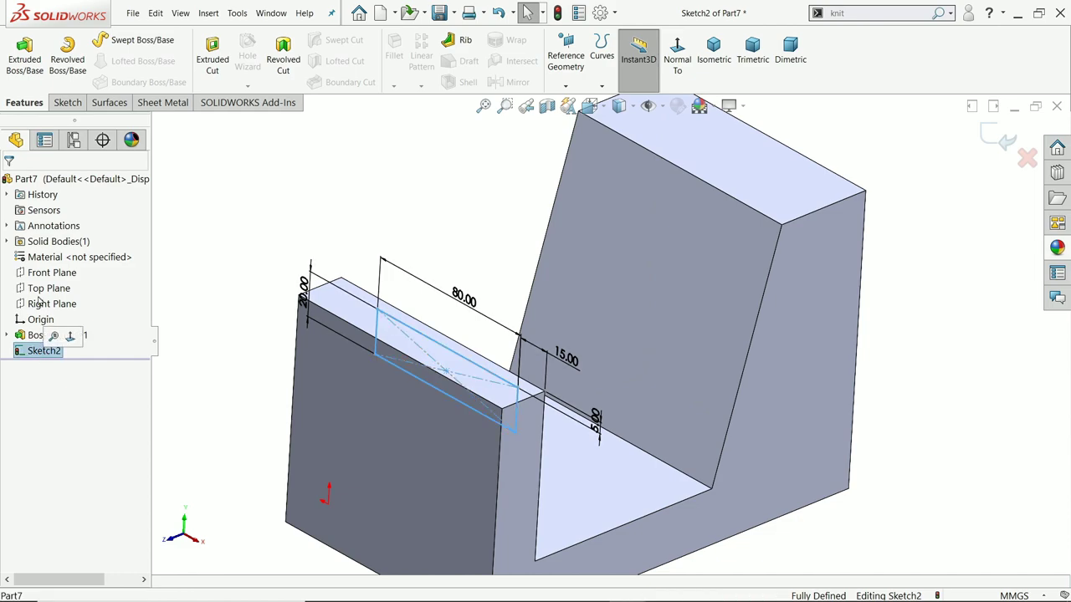
click(25, 54)
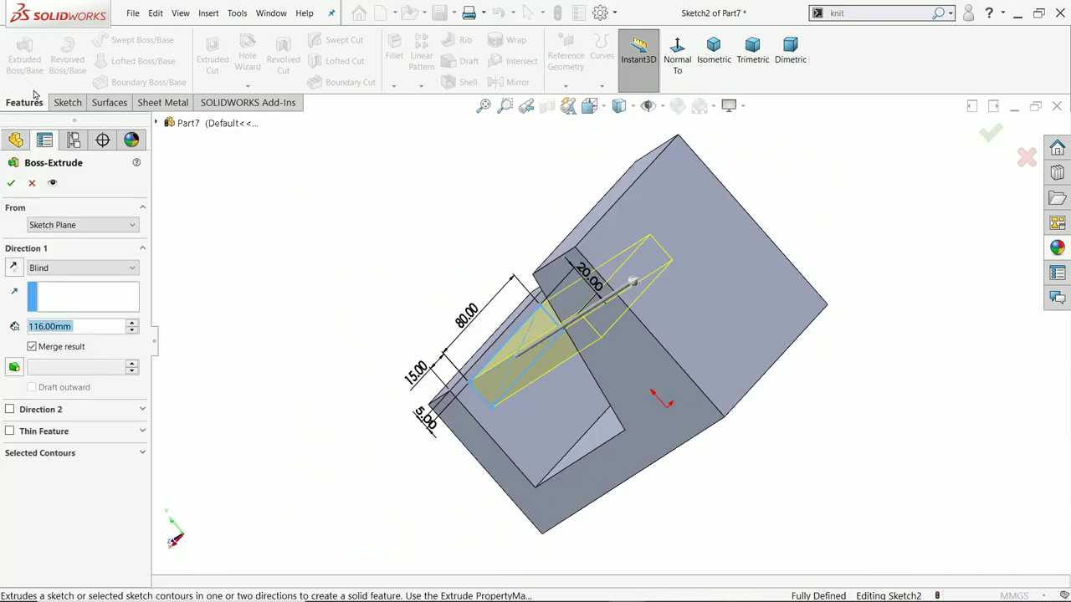
middle_drag(272, 237, 368, 247)
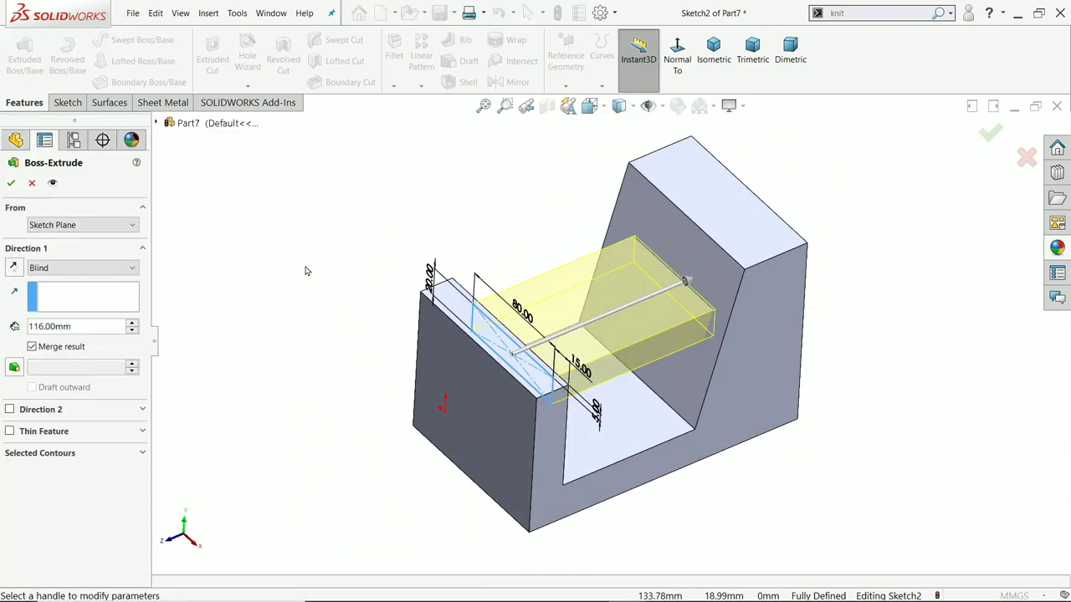
click(673, 240)
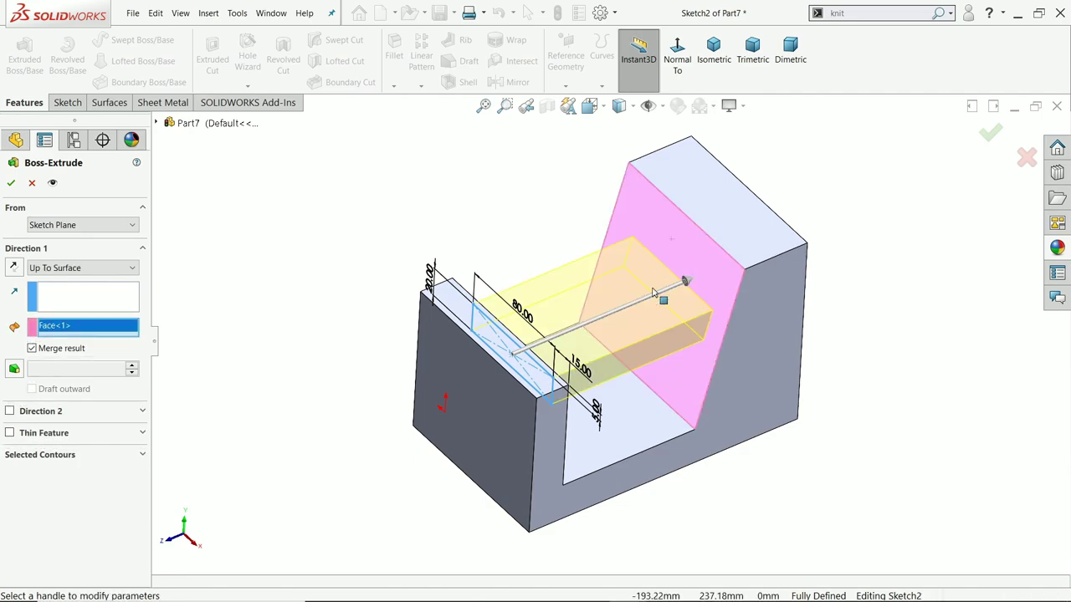
click(52, 270)
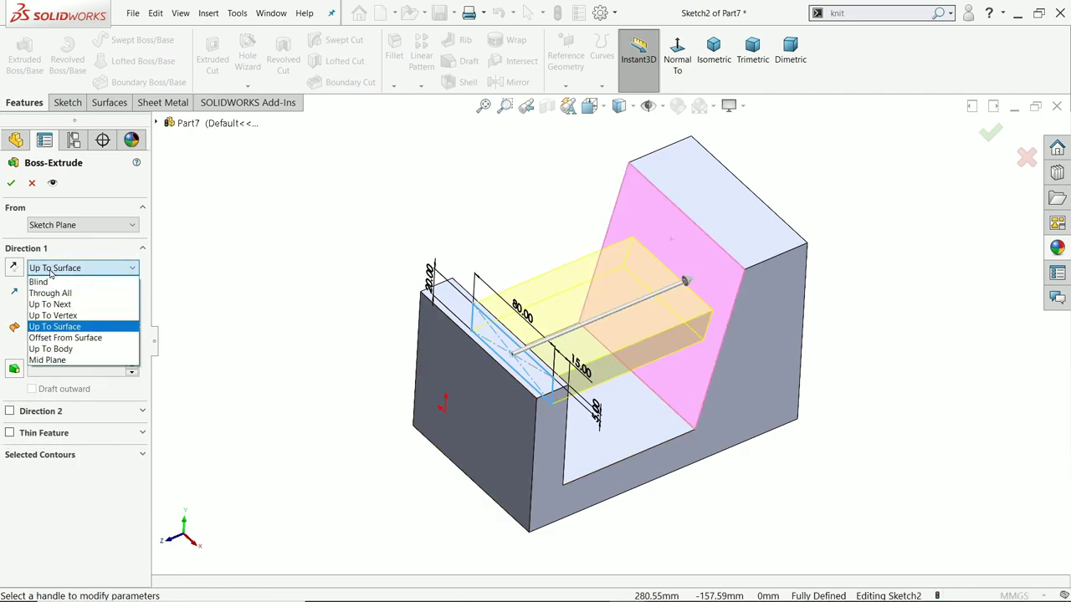
click(67, 272)
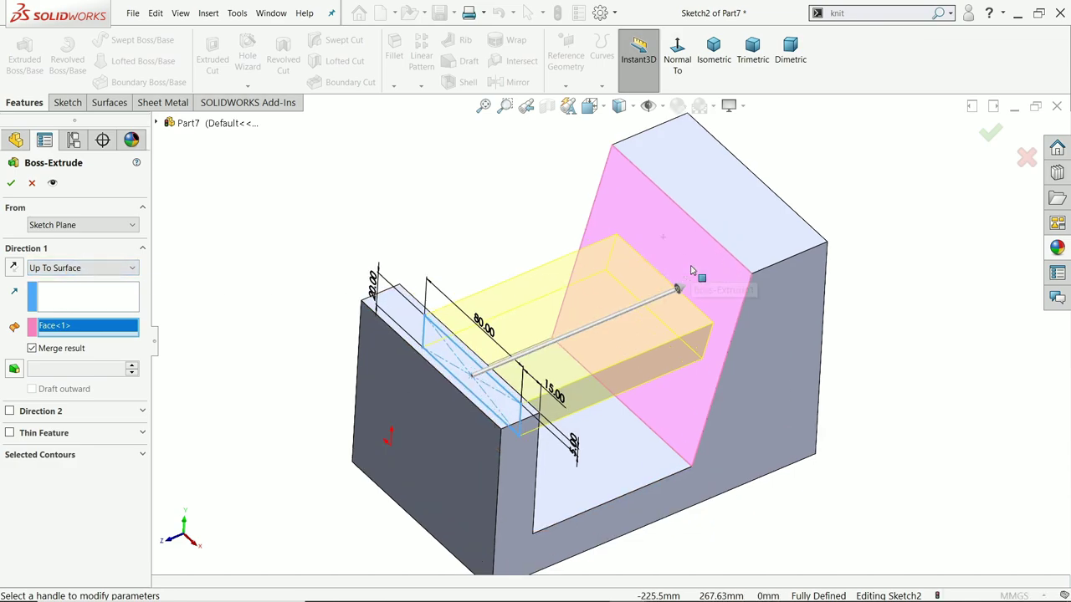
click(31, 184)
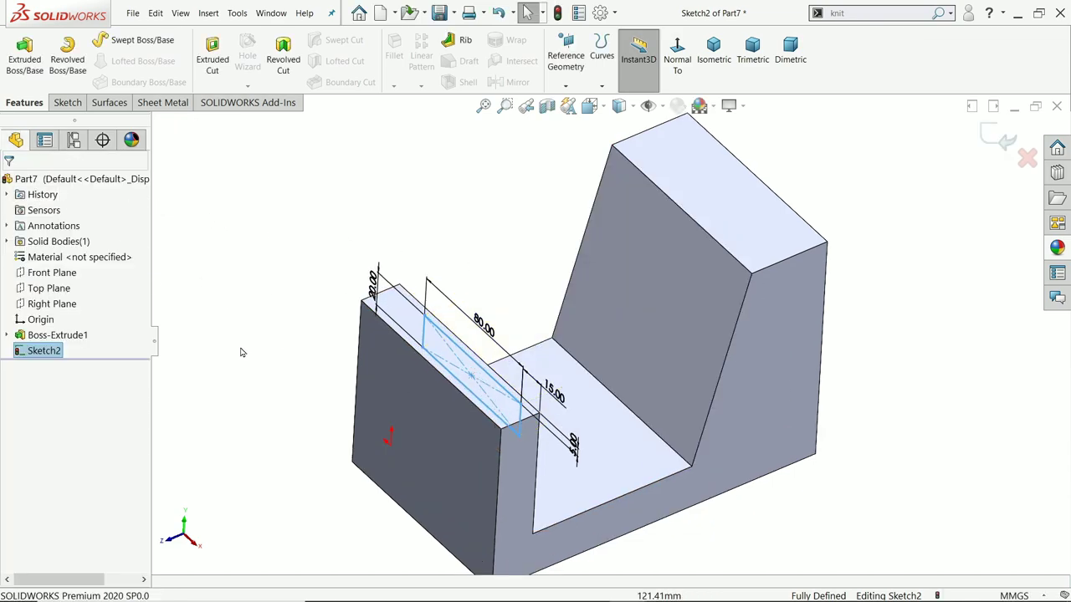
Step: Extrude Sketch2 Up To Surface, ending at the slanted face
click(25, 57)
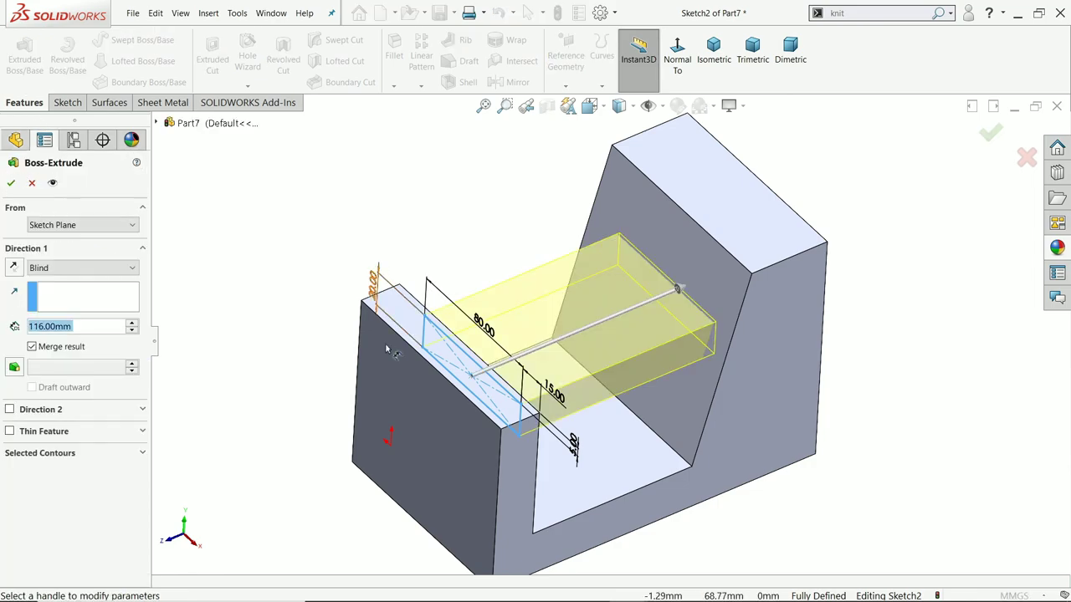
click(686, 242)
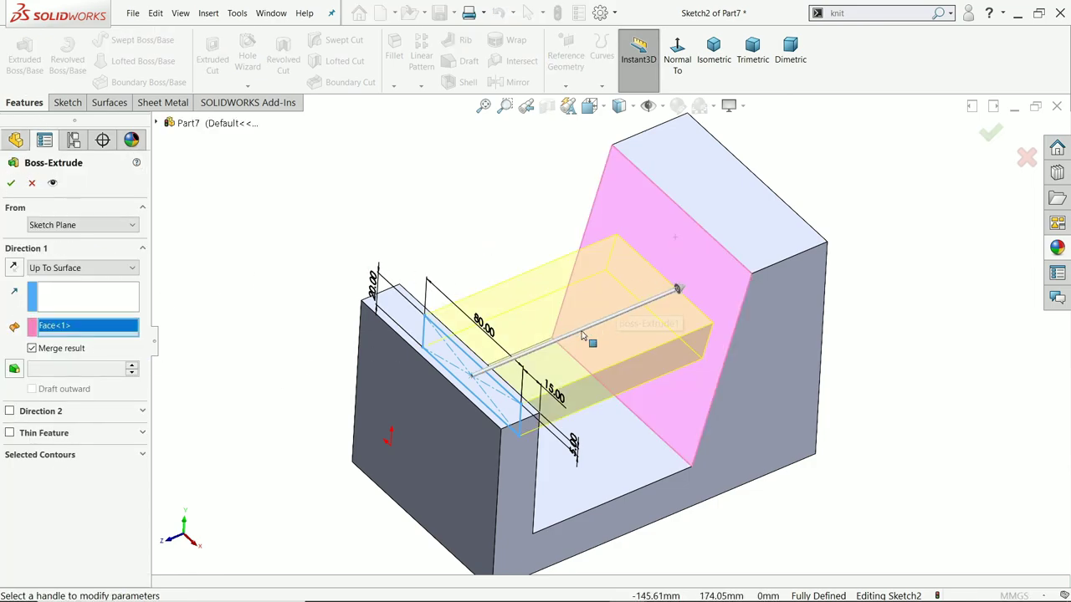
click(10, 183)
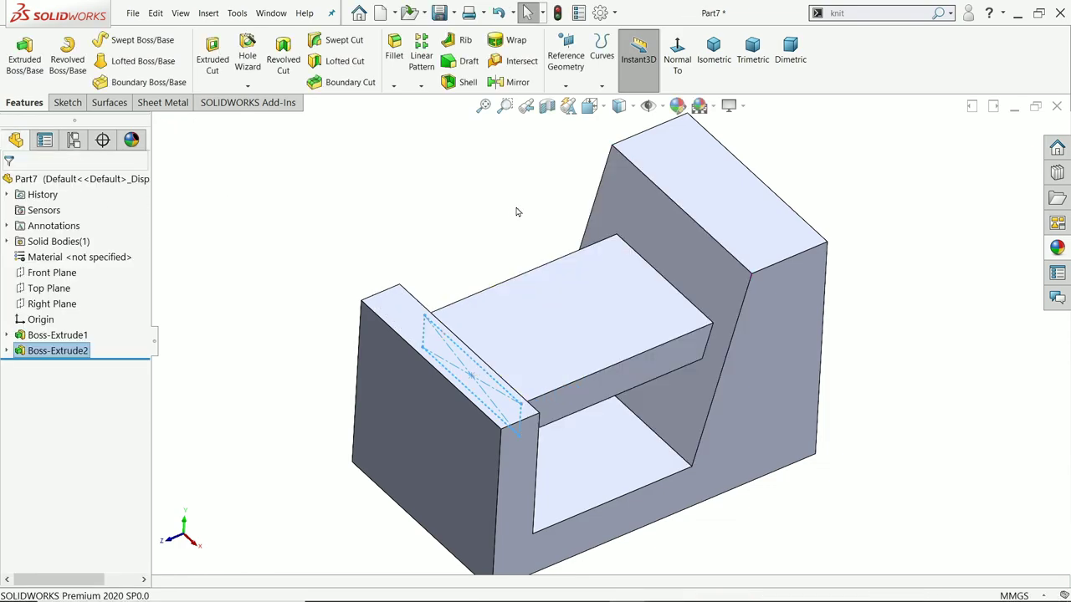
mouse_move(517, 210)
middle_down()
mouse_move(476, 187)
mouse_move(469, 139)
mouse_move(456, 143)
mouse_move(521, 182)
mouse_move(518, 191)
middle_up()
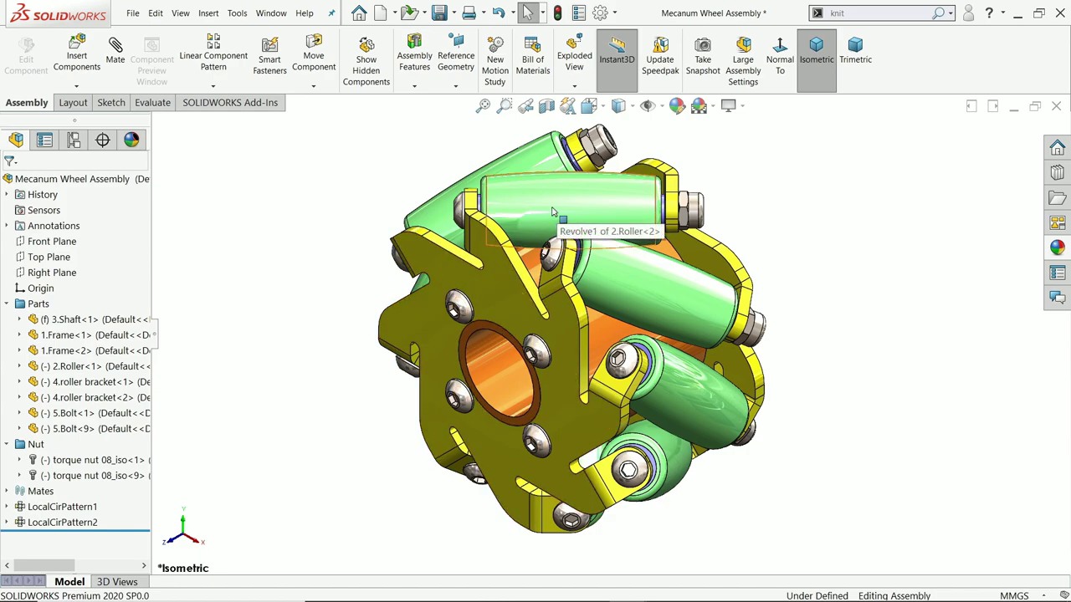
click(493, 285)
key(Tab)
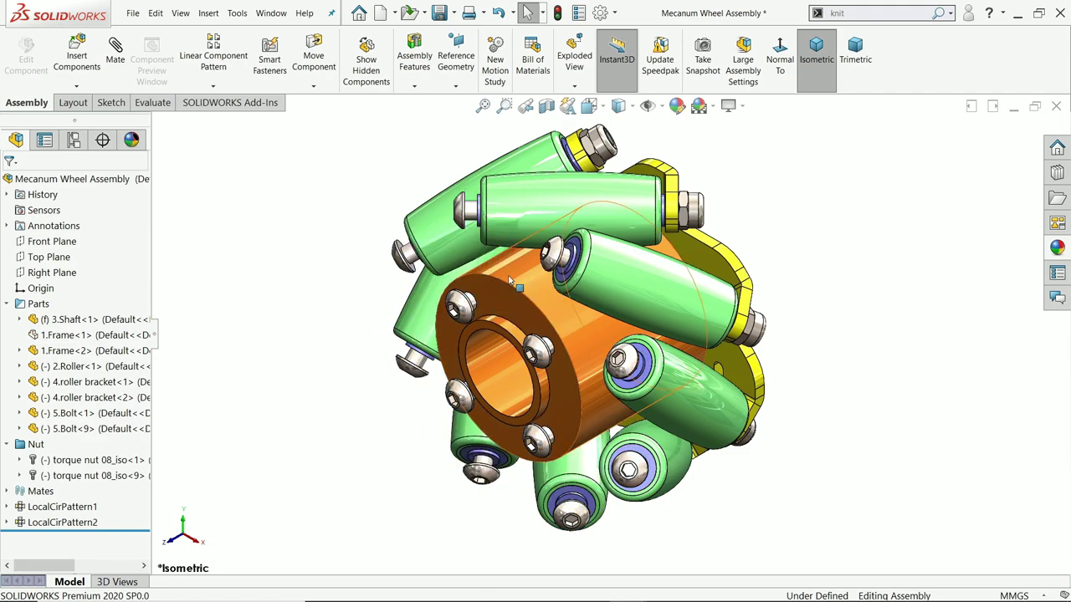
click(636, 289)
key(Tab)
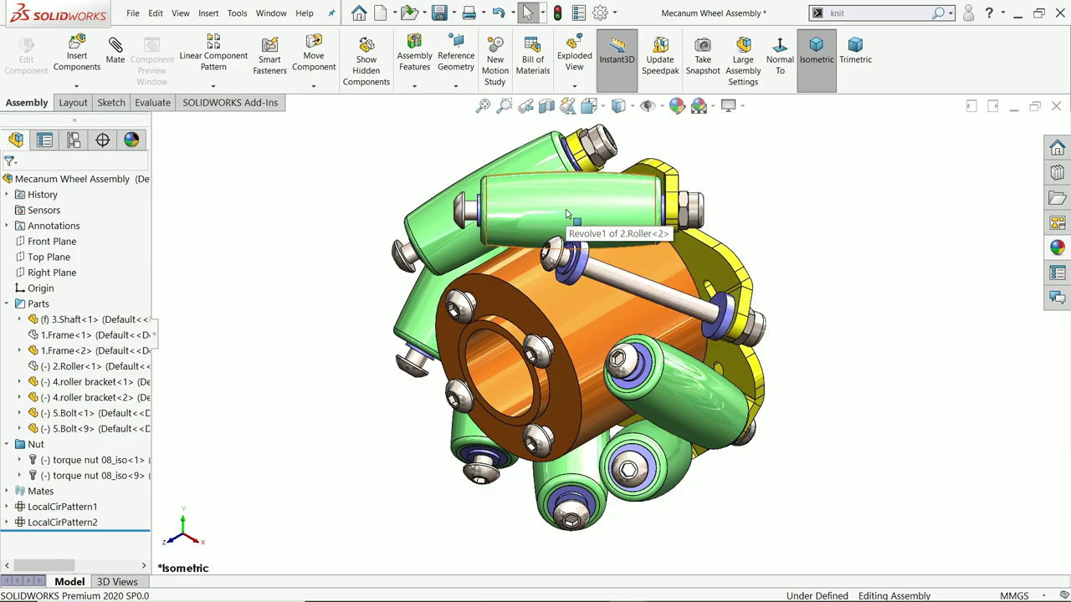
key(Tab)
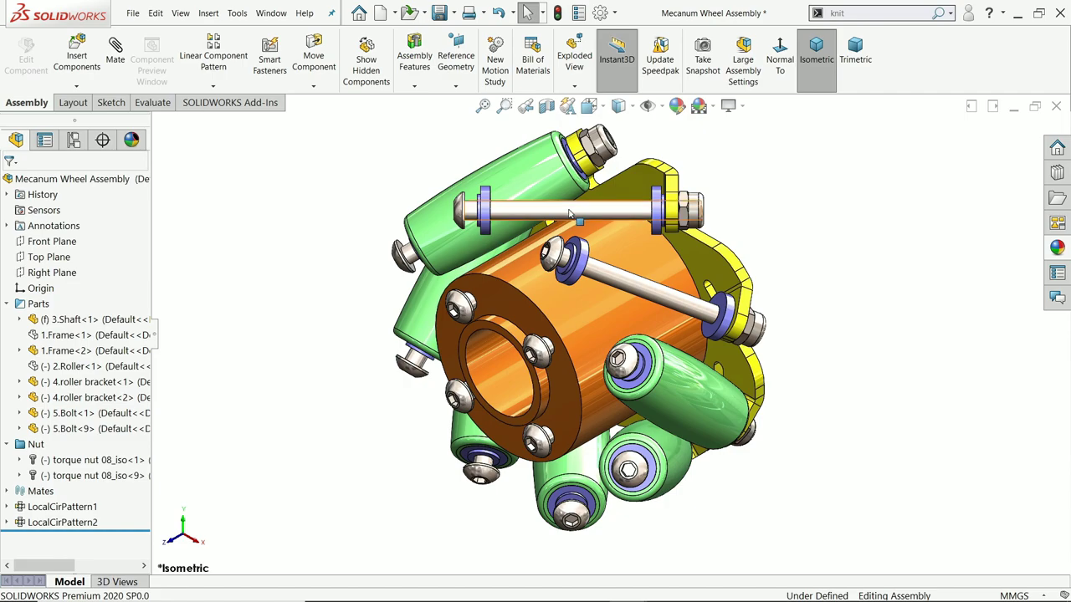
key(shift+Tab)
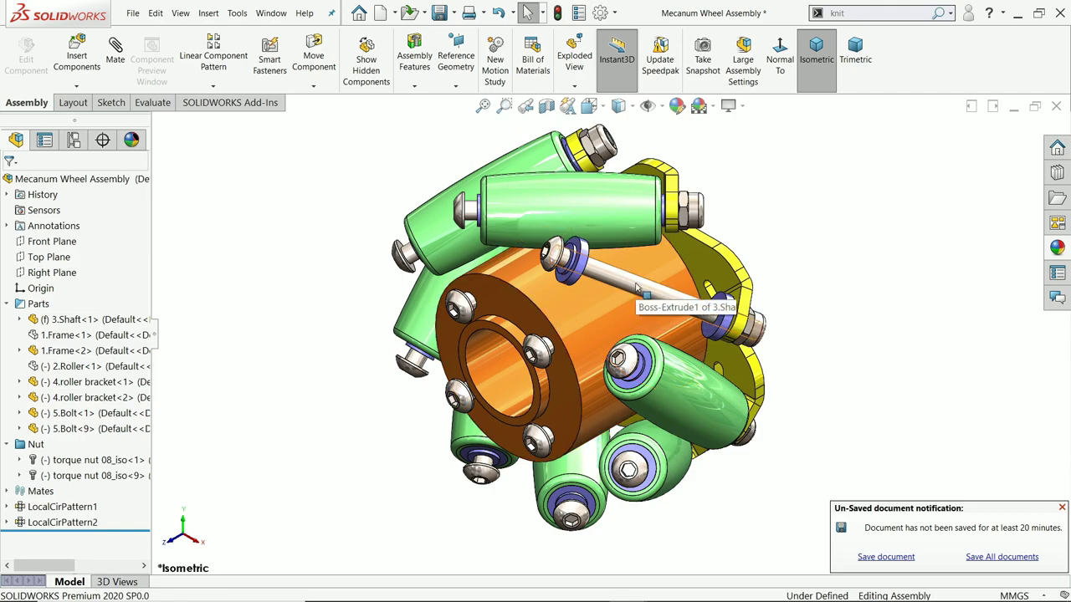
key(shift+Tab)
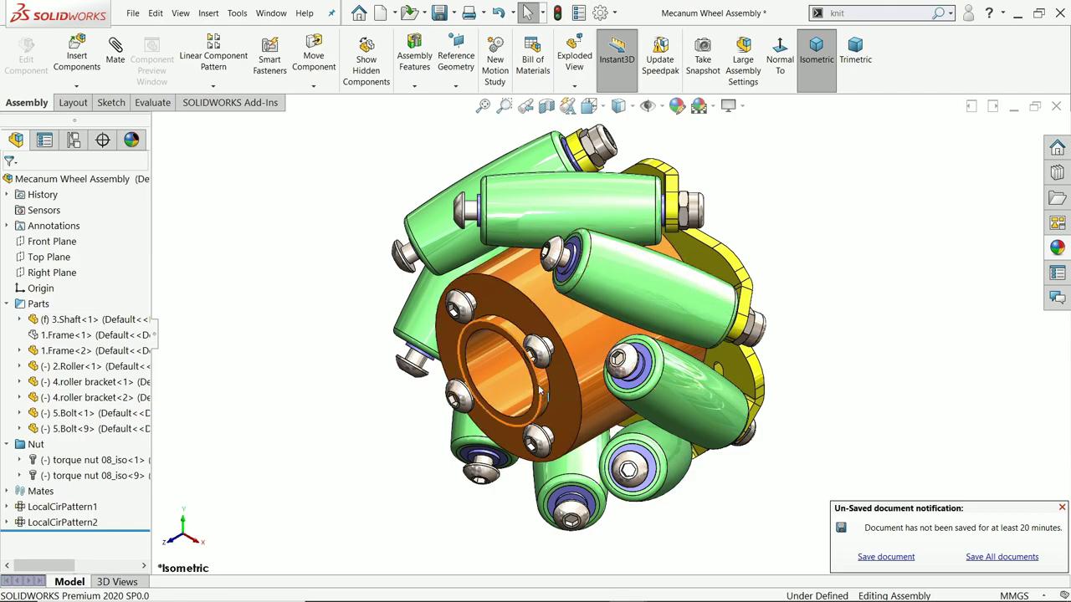
key(shift+Tab)
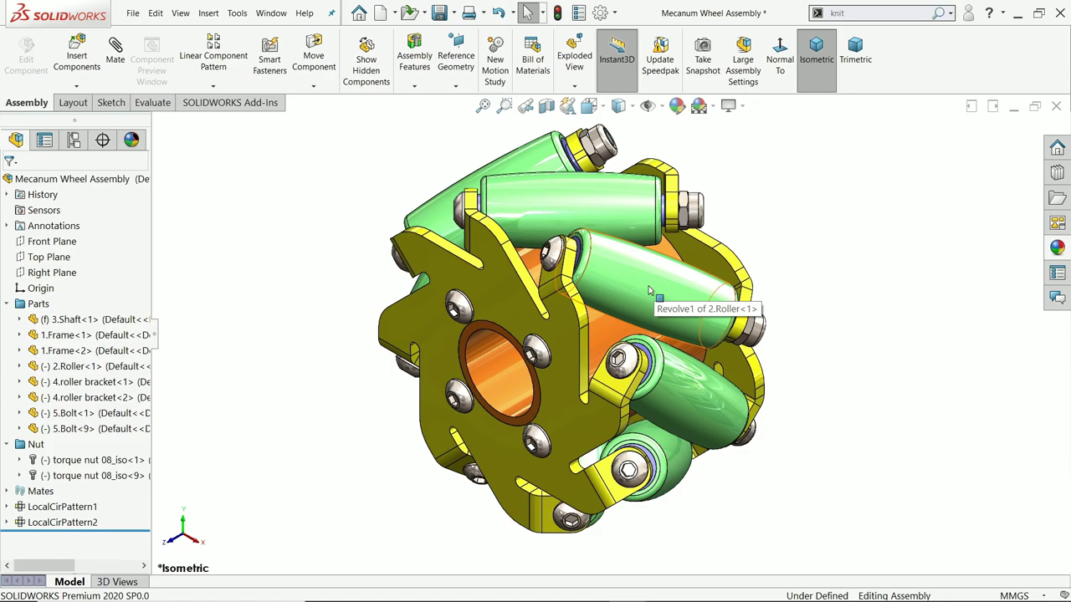
key(Tab)
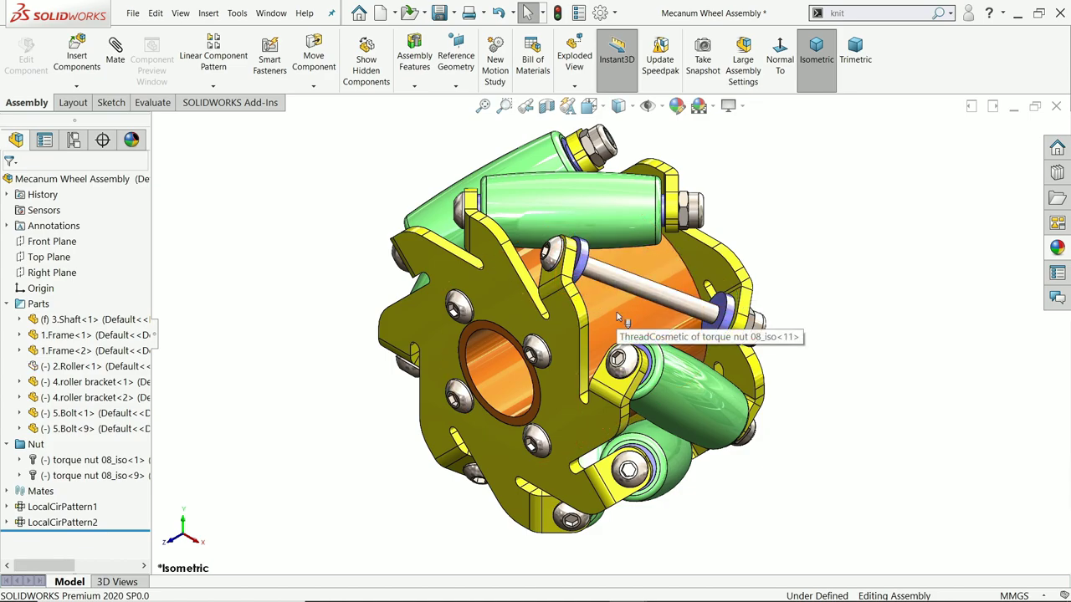
key(Tab)
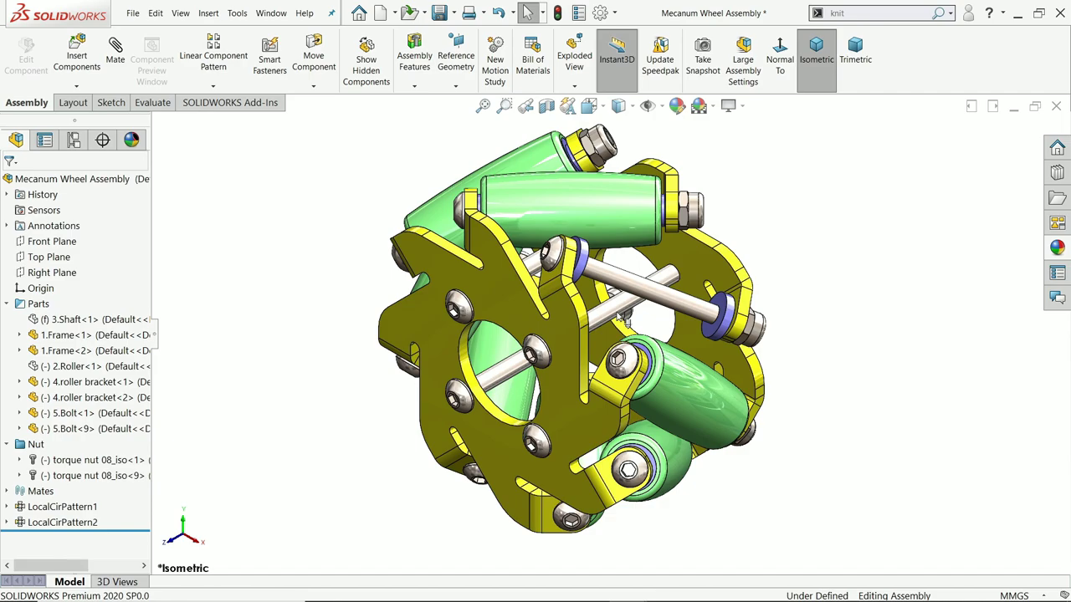
key(shift+Tab)
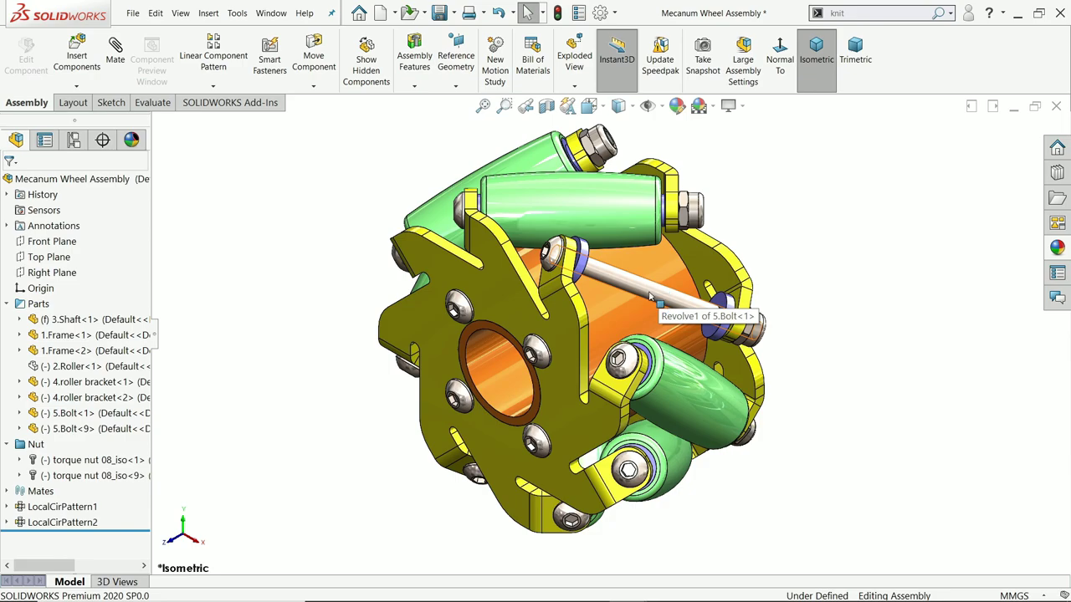
key(shift+Tab)
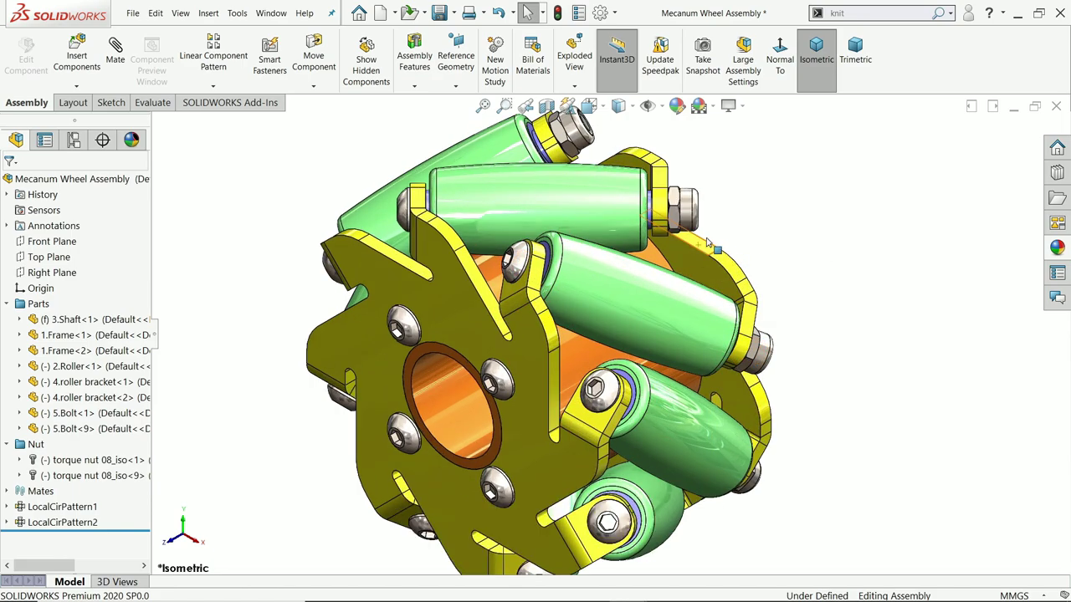
scroll(694, 253, down, 2)
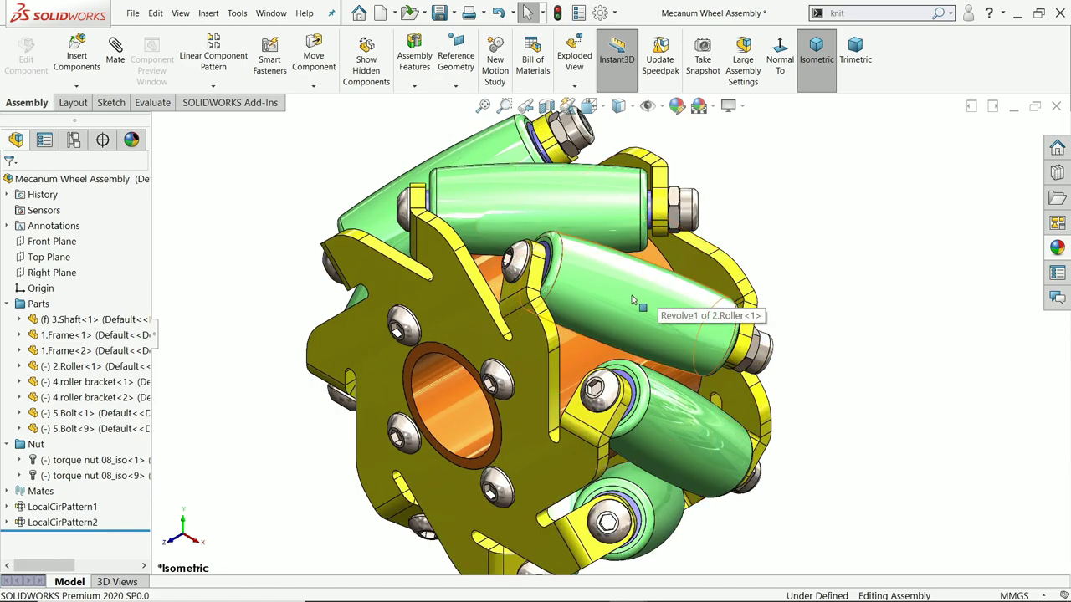
scroll(630, 289, up, 1)
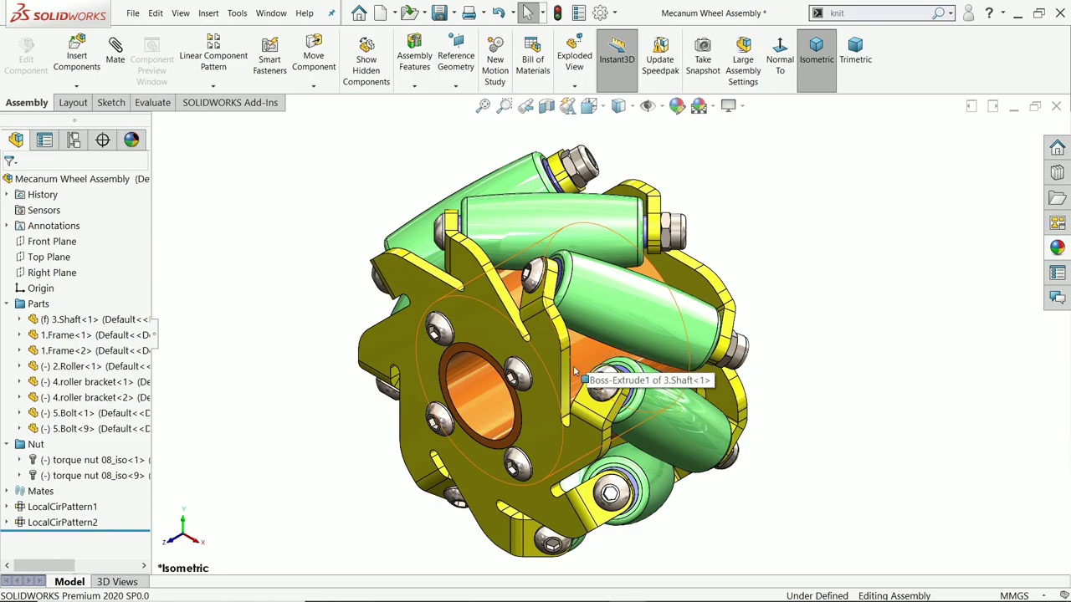
scroll(579, 356, up, 1)
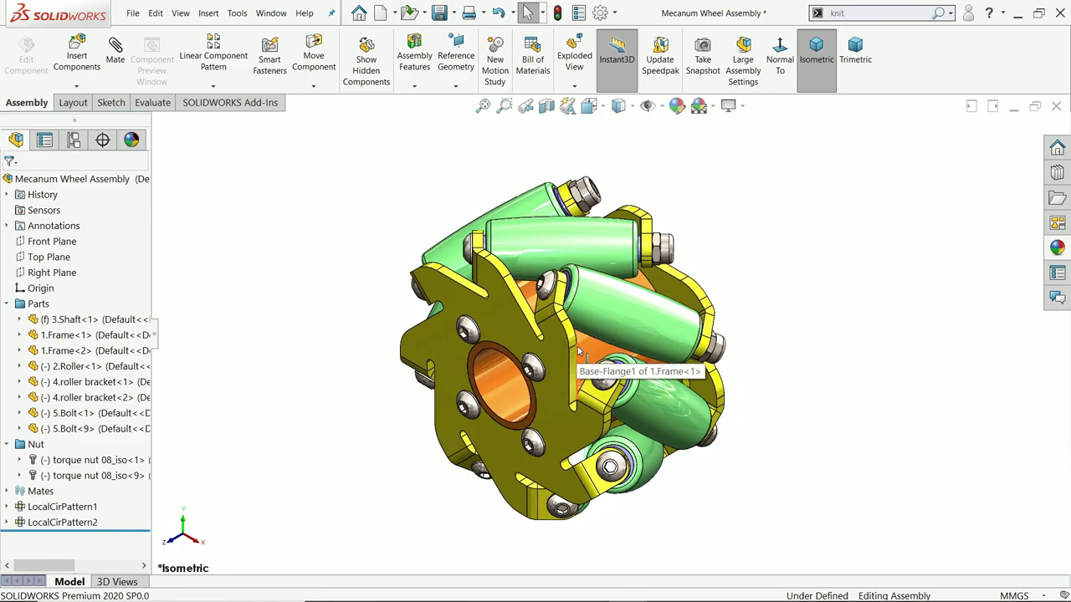
scroll(579, 355, down, 1)
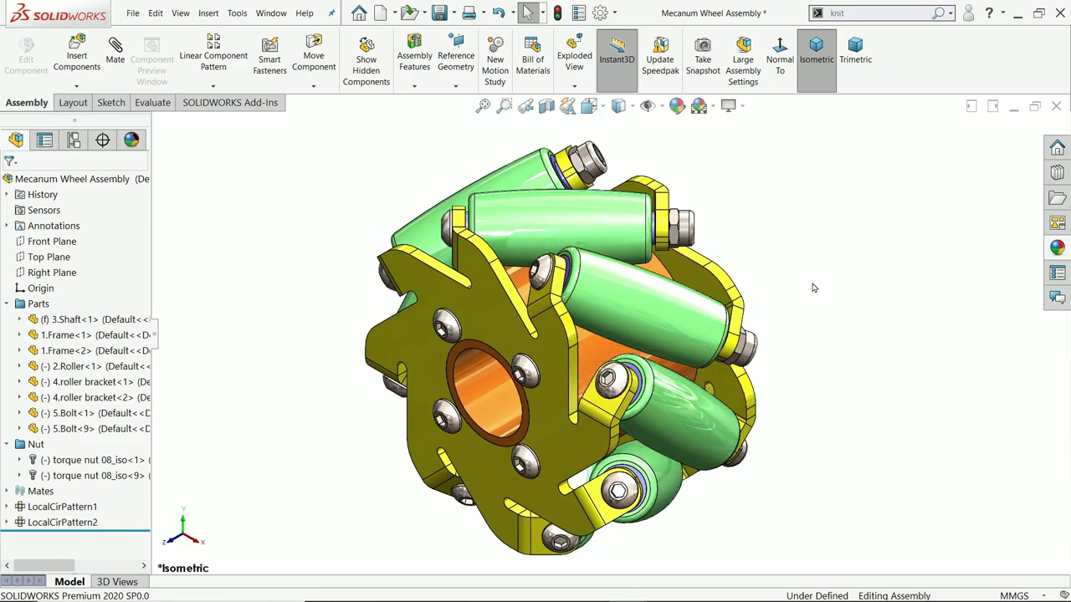